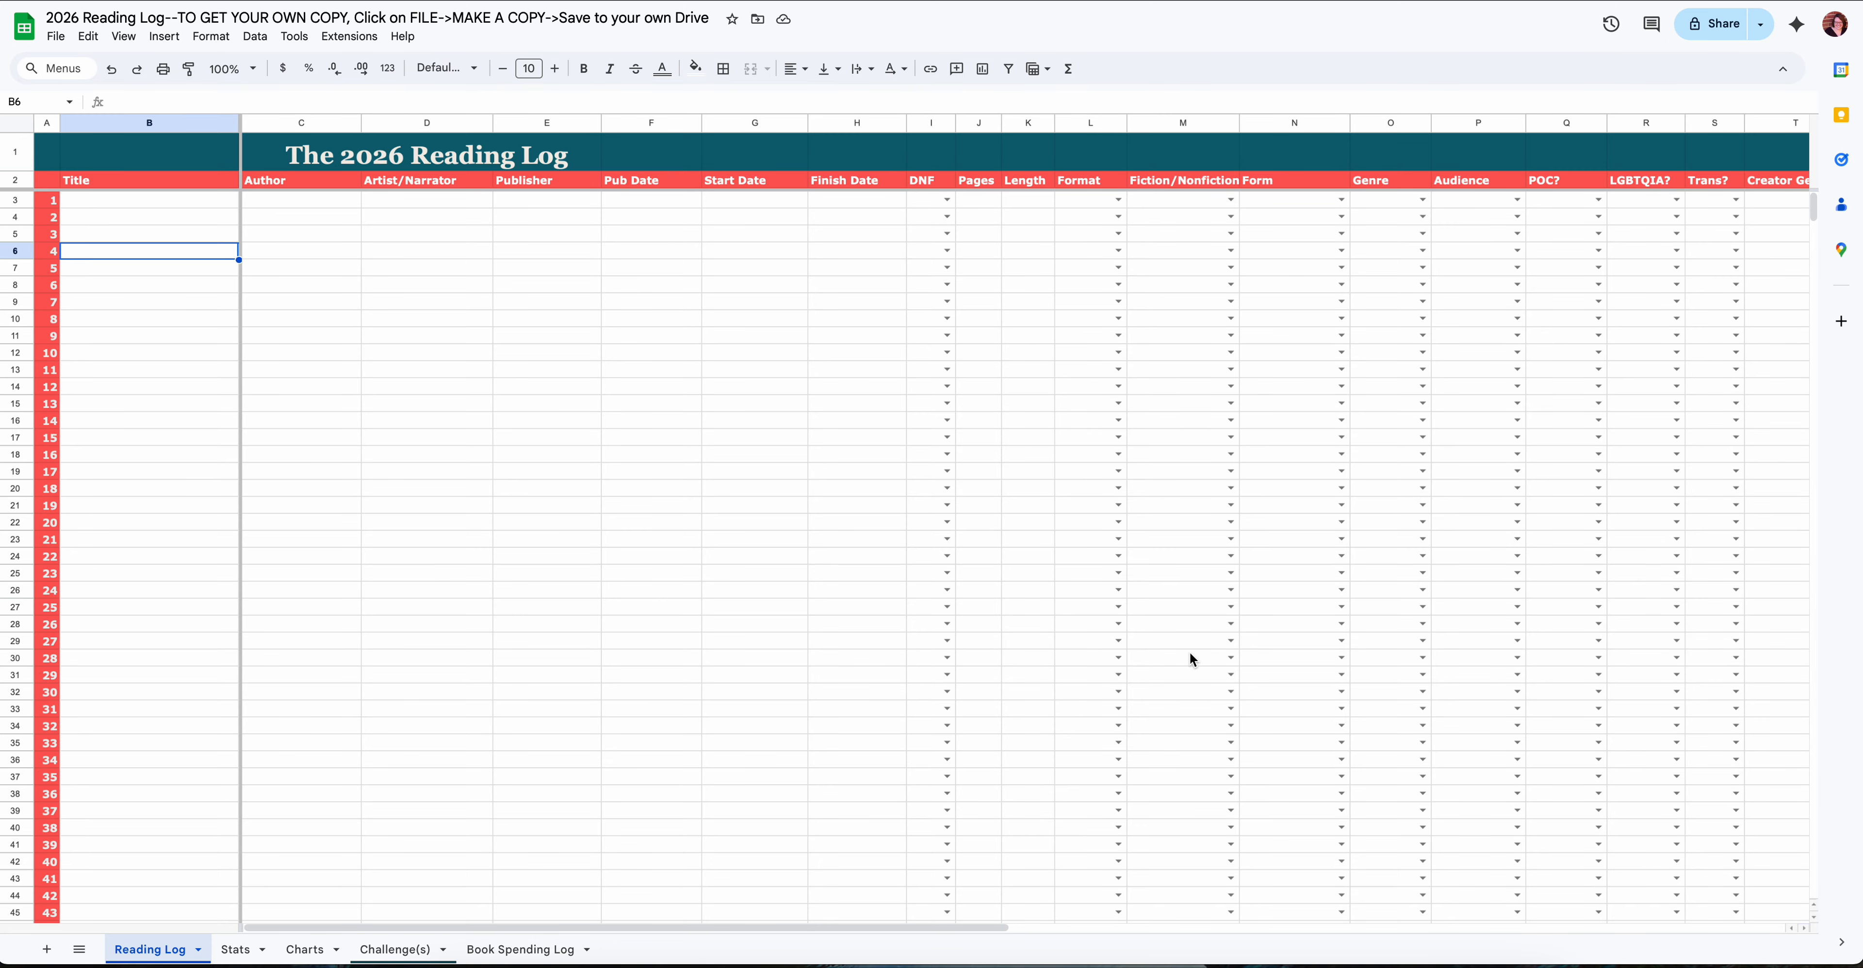
scroll(1193, 653, down, 1)
scroll(1196, 659, down, 1)
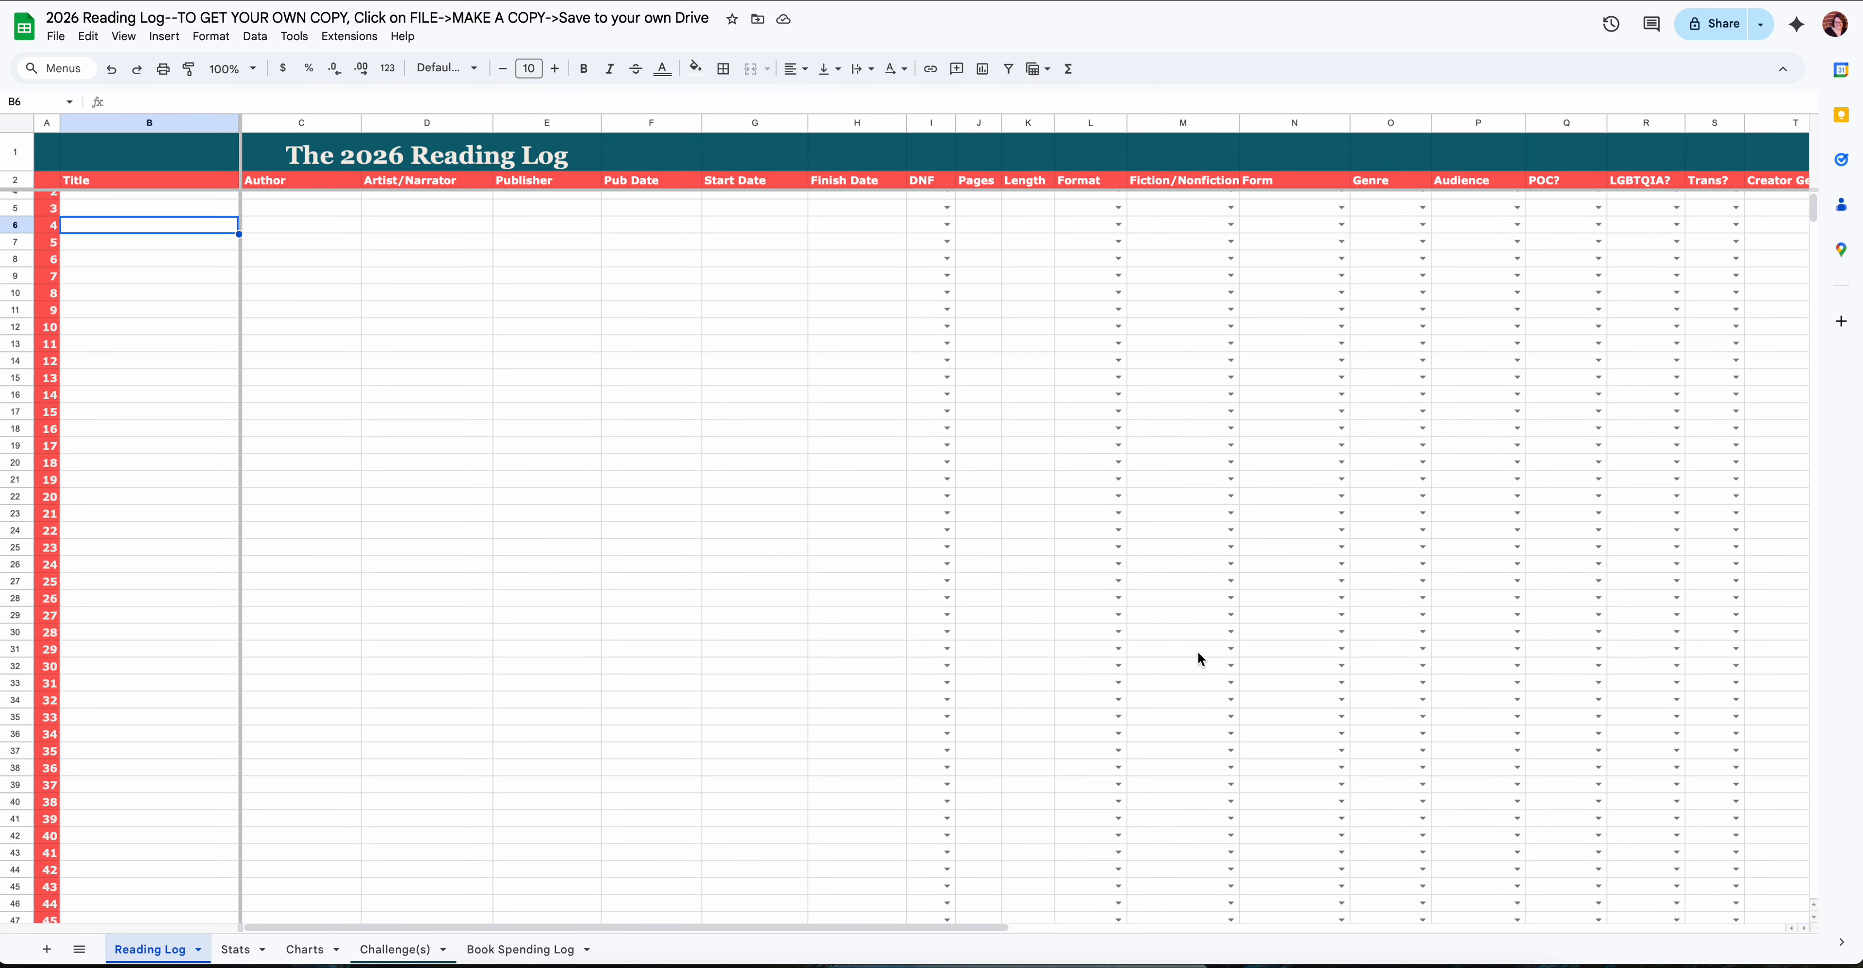
scroll(1198, 658, up, 1)
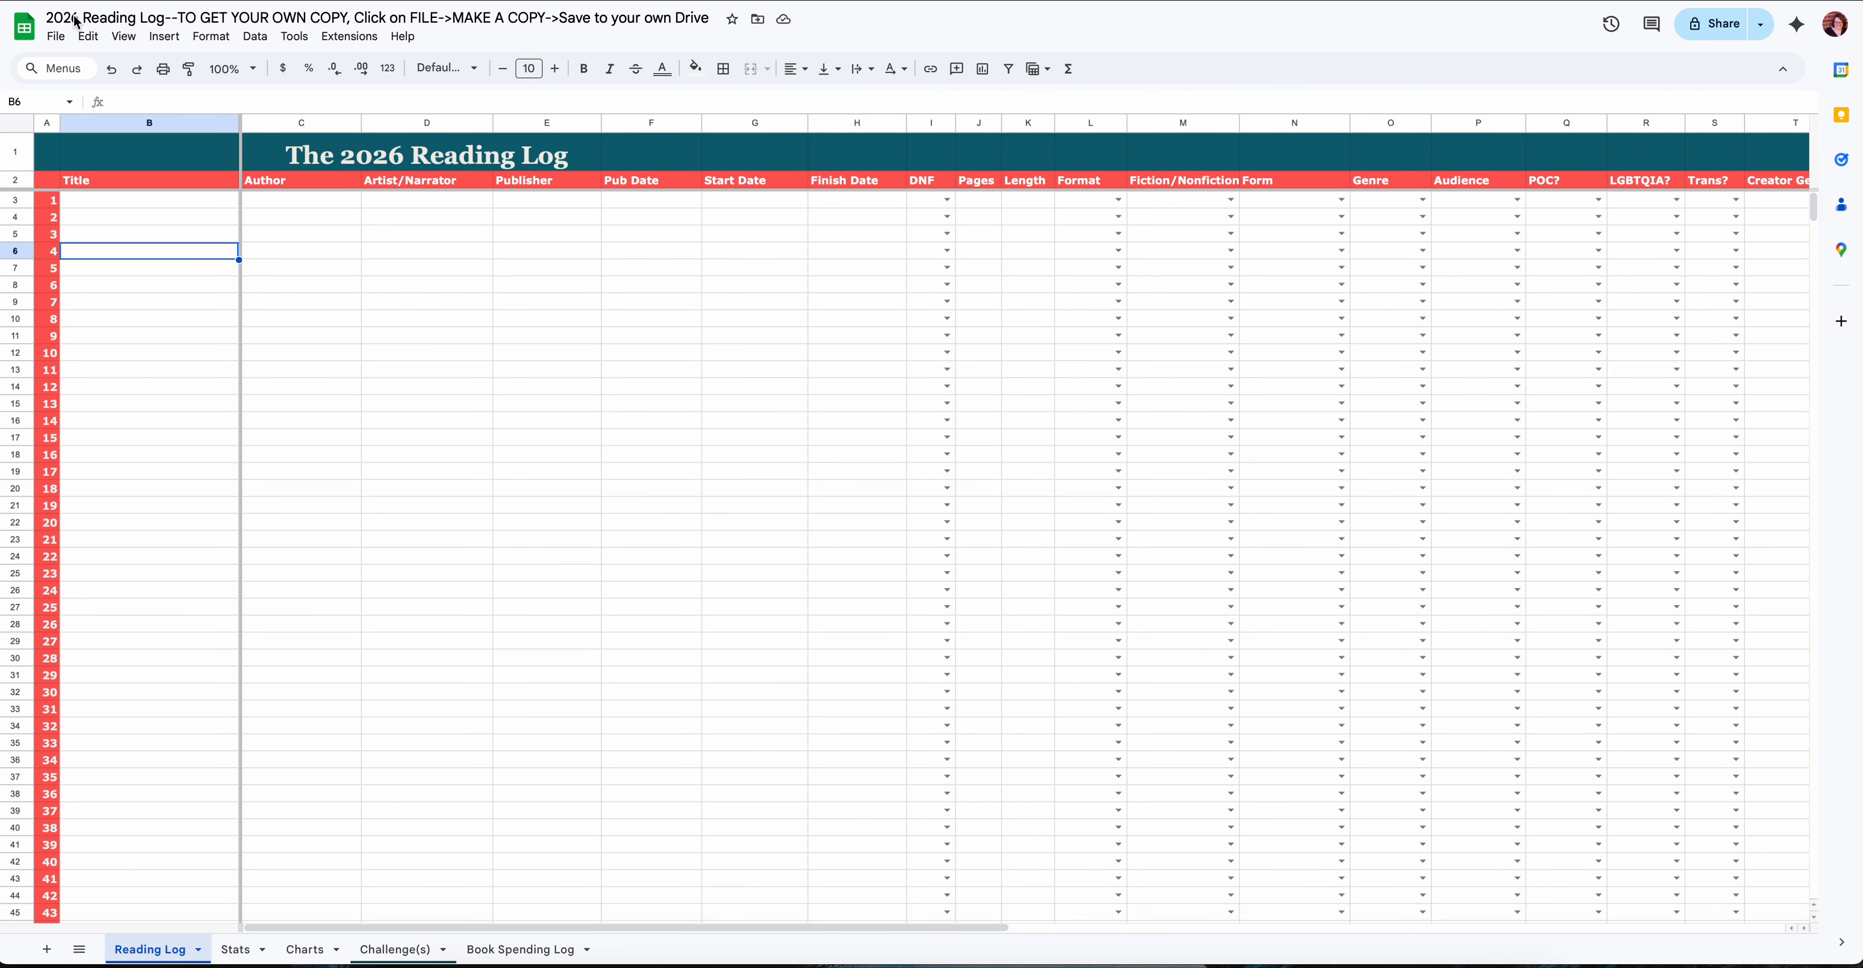
- Make a copy of the template in My Drive, named with the owner's first name in possessive form followed by "2026 Reading Log"
click(60, 44)
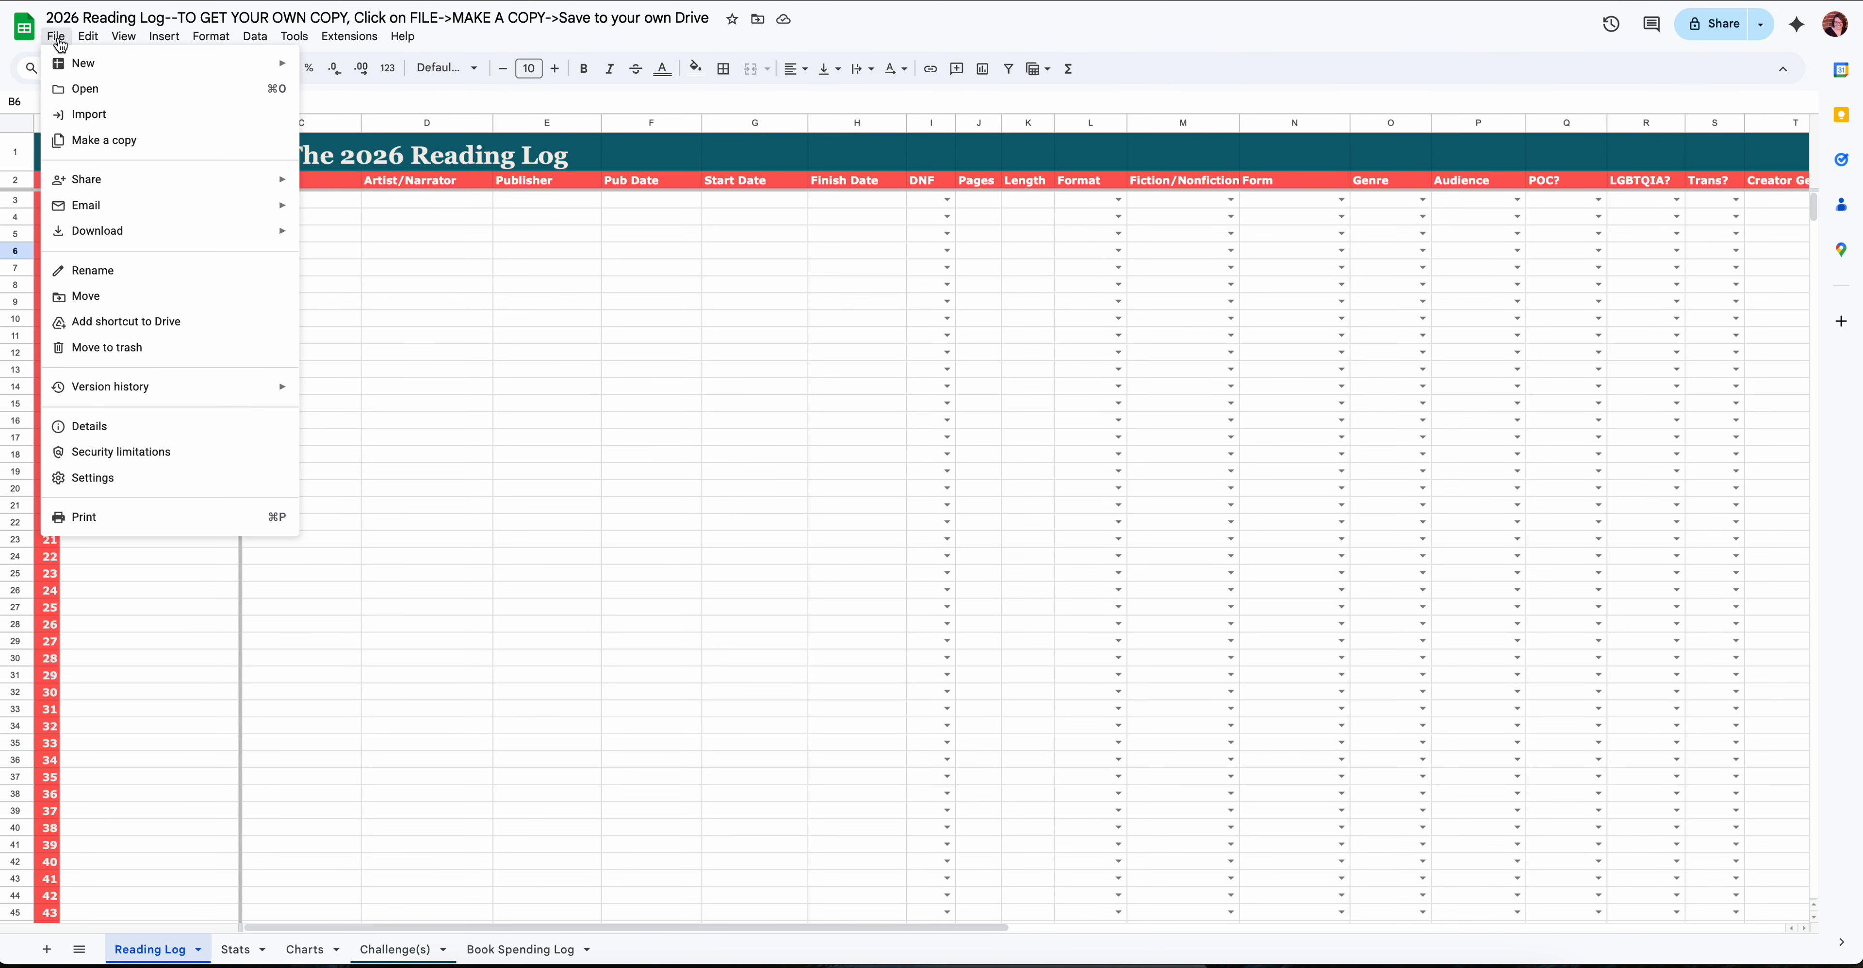
click(140, 141)
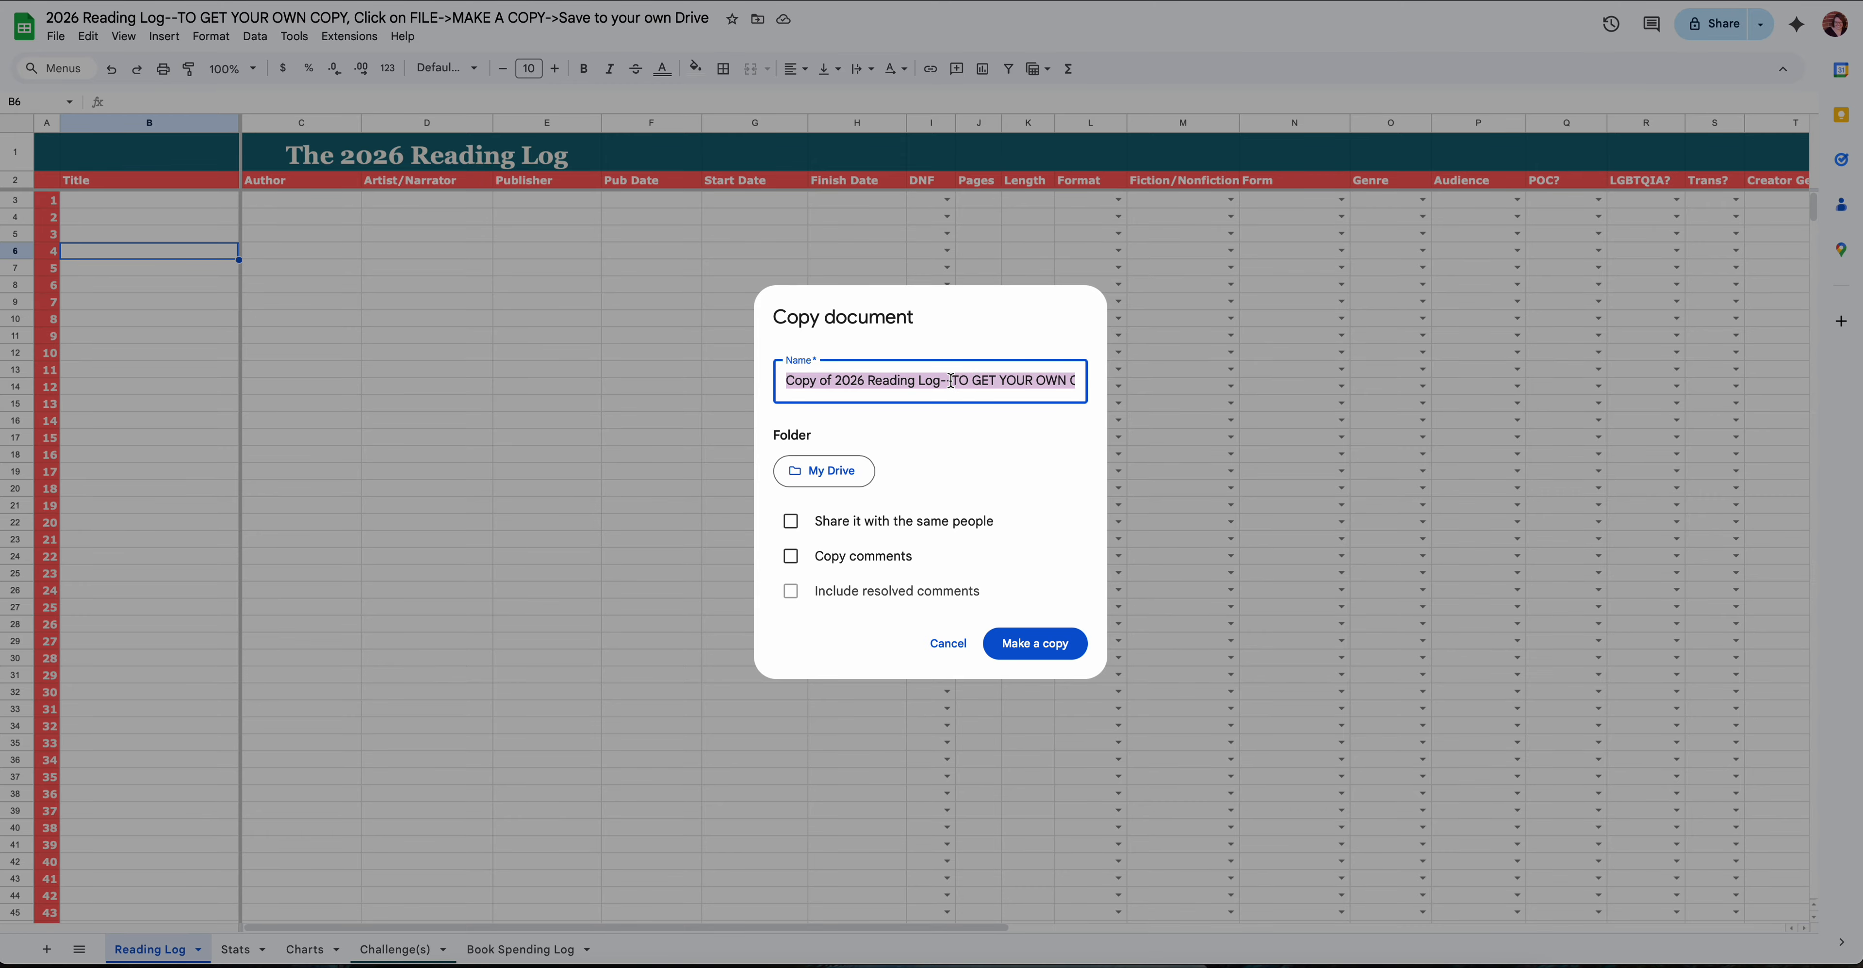
text(Tirzah)
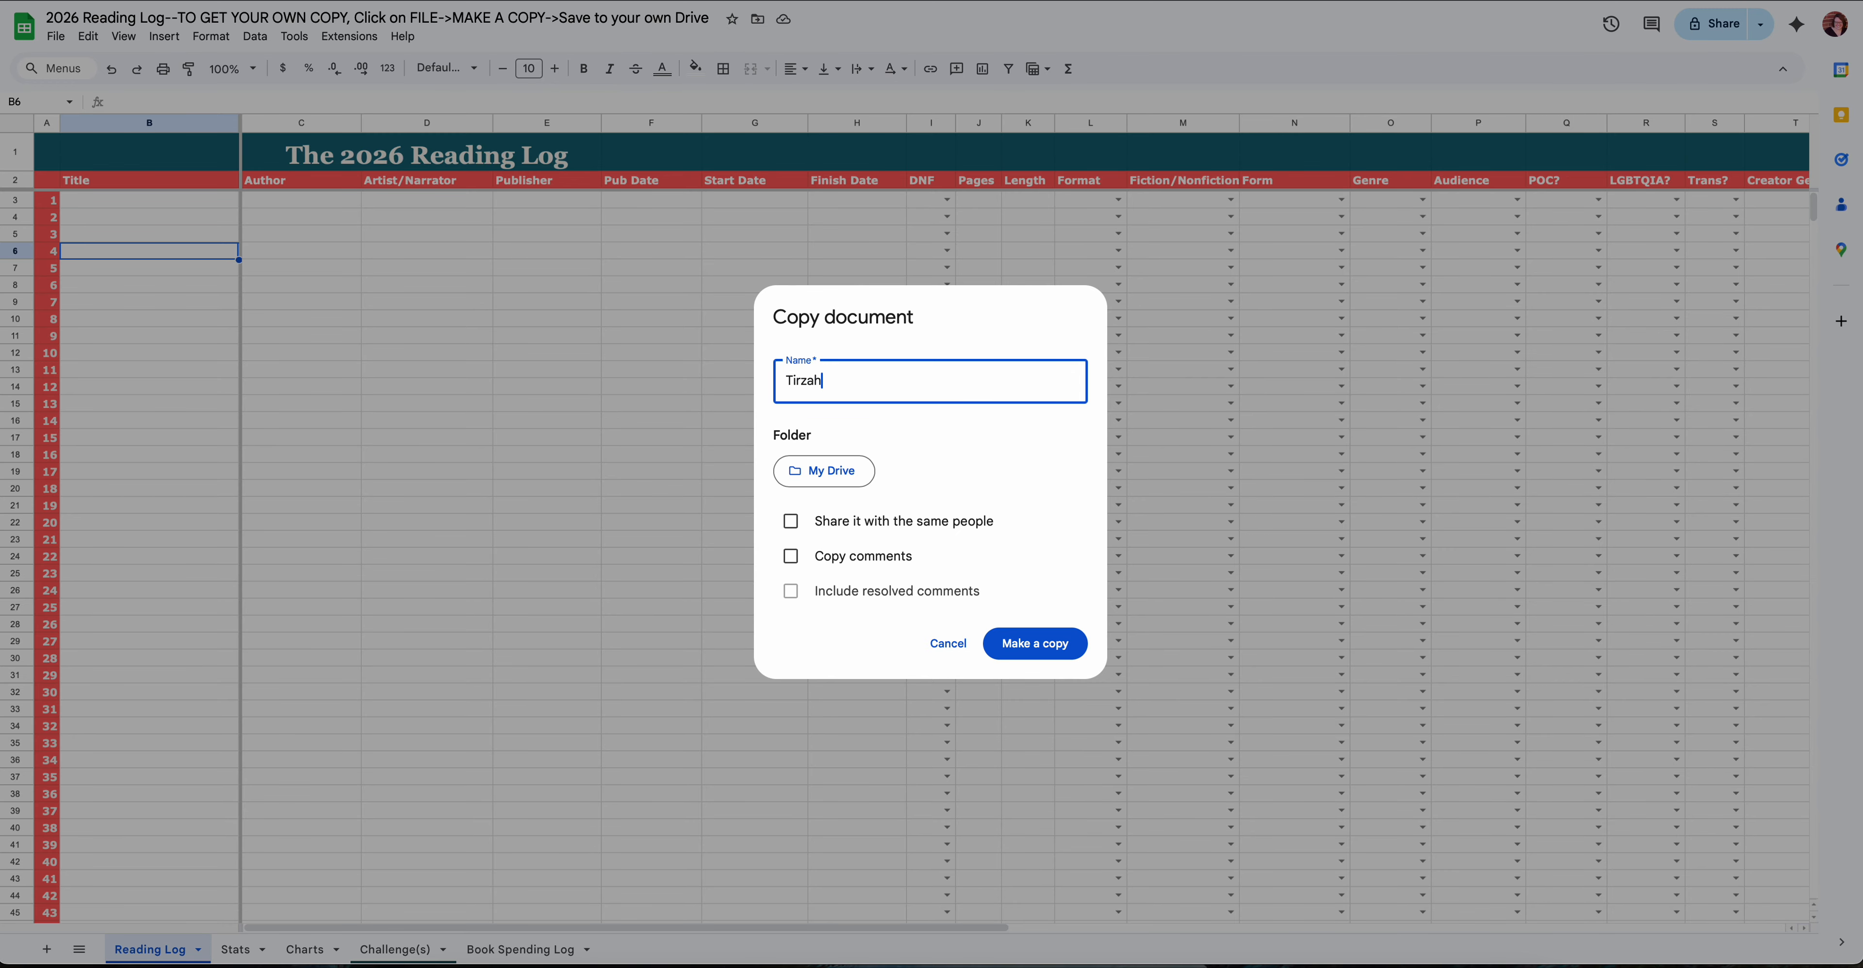
text('s 2026 Reading Log)
click(1035, 643)
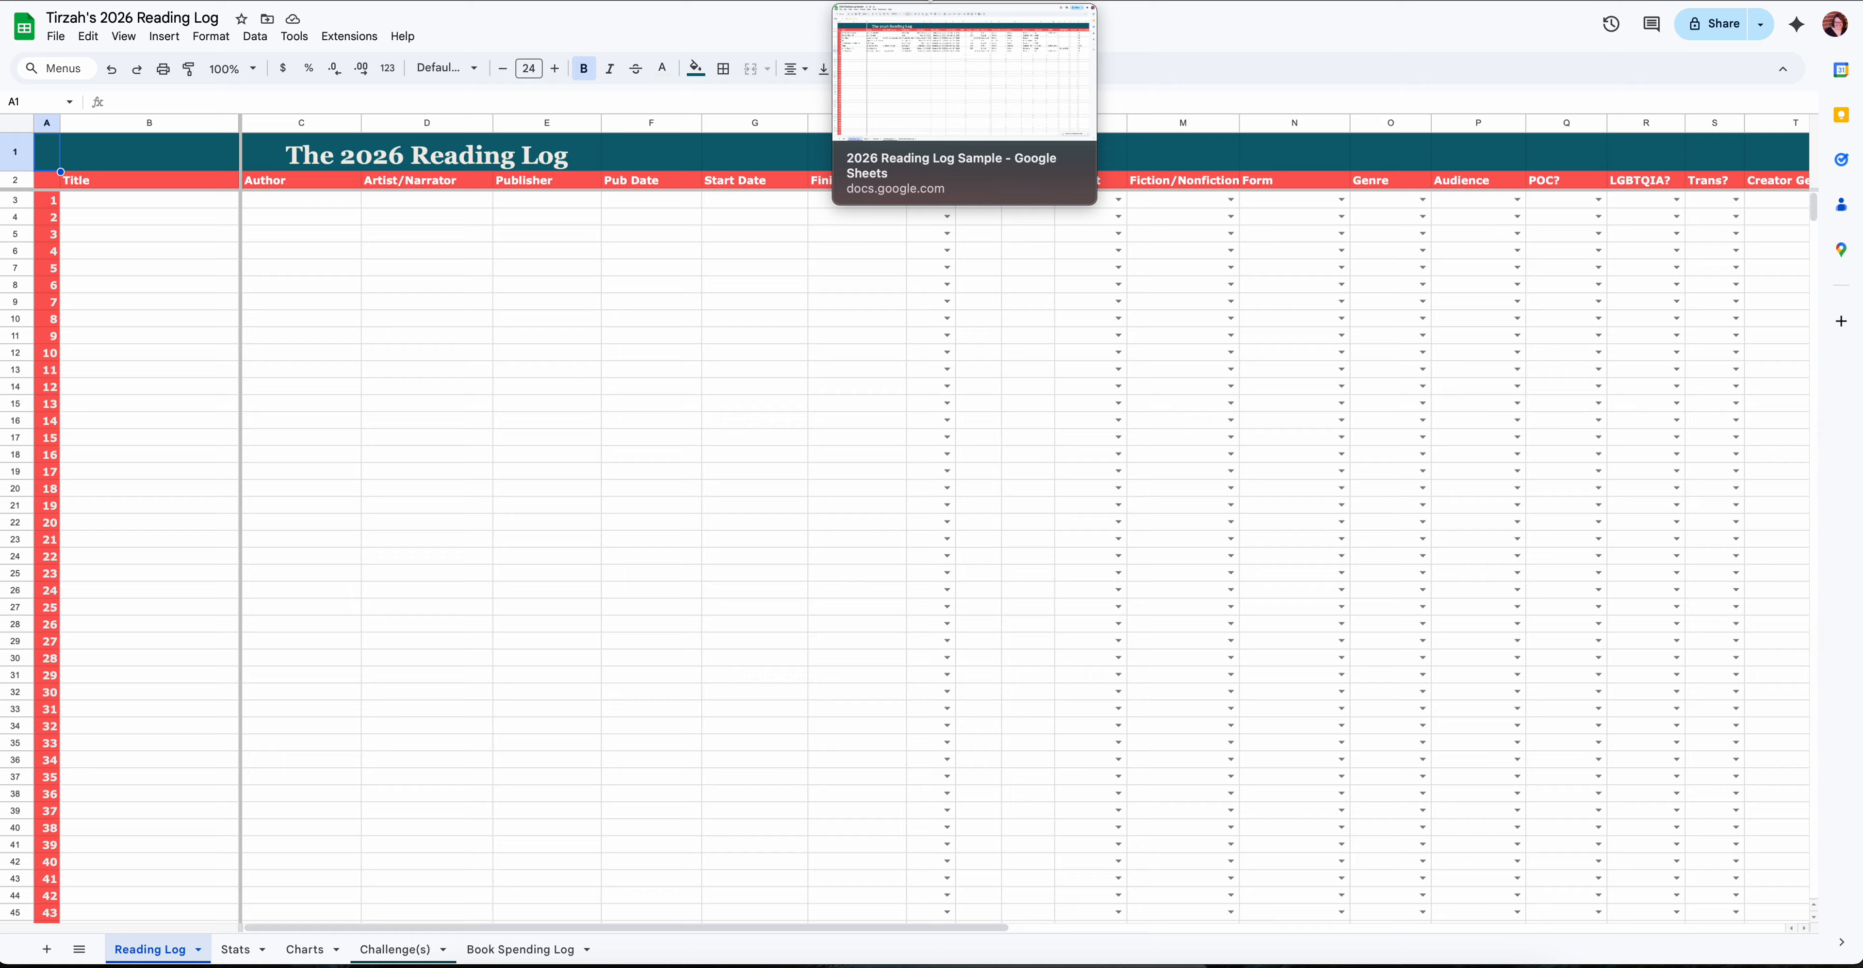
- Switch to the 2026 Reading Log Sample spreadsheet and look over its filled-in book entries across the Reading Log columns
click(931, 2)
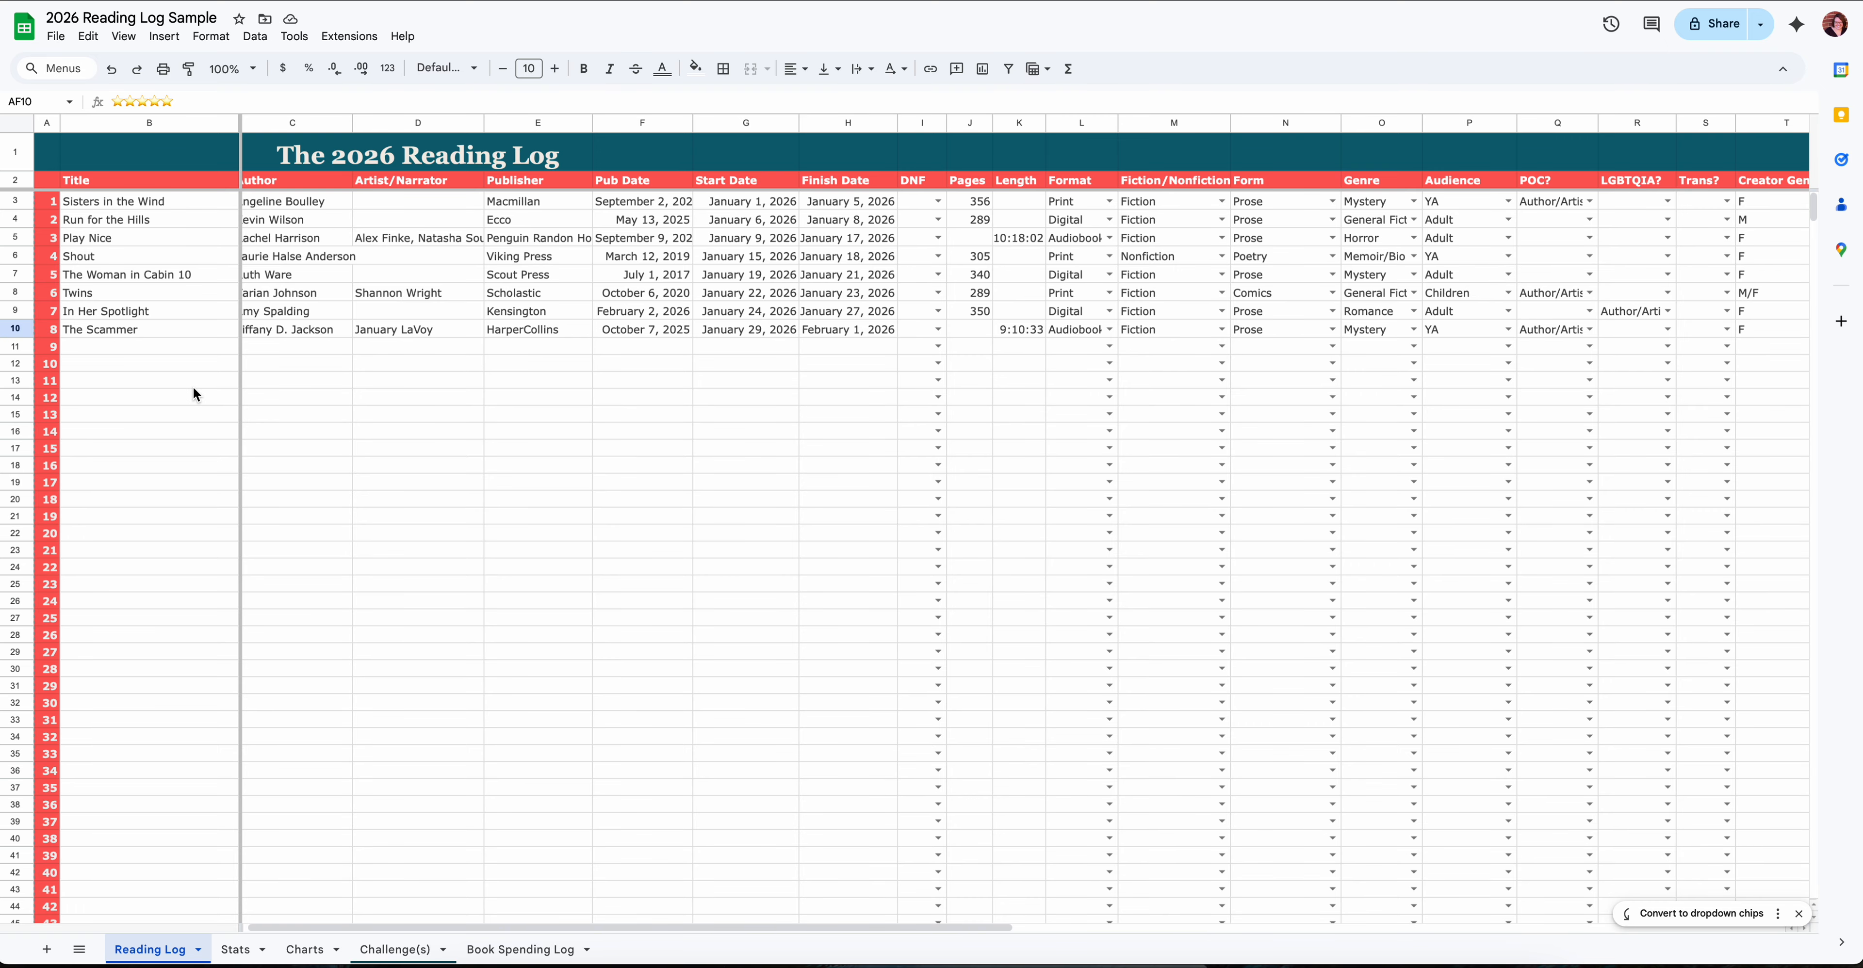
click(155, 203)
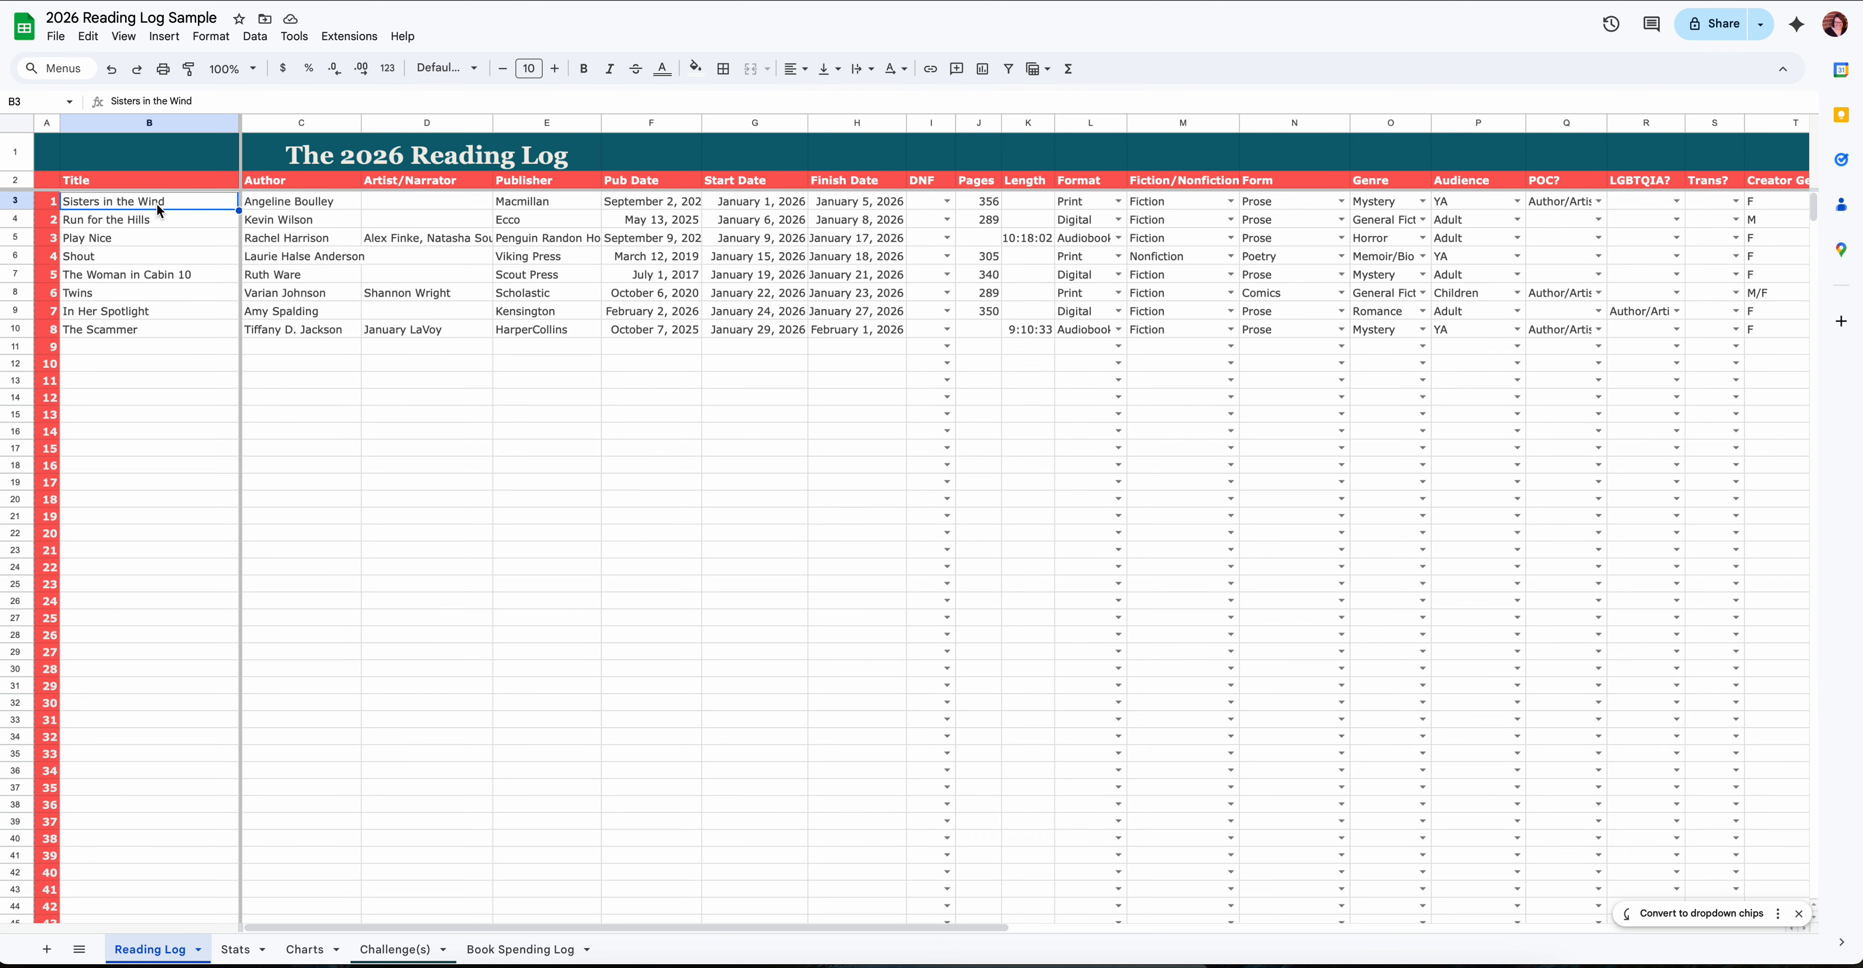
scroll(161, 207, down, 1)
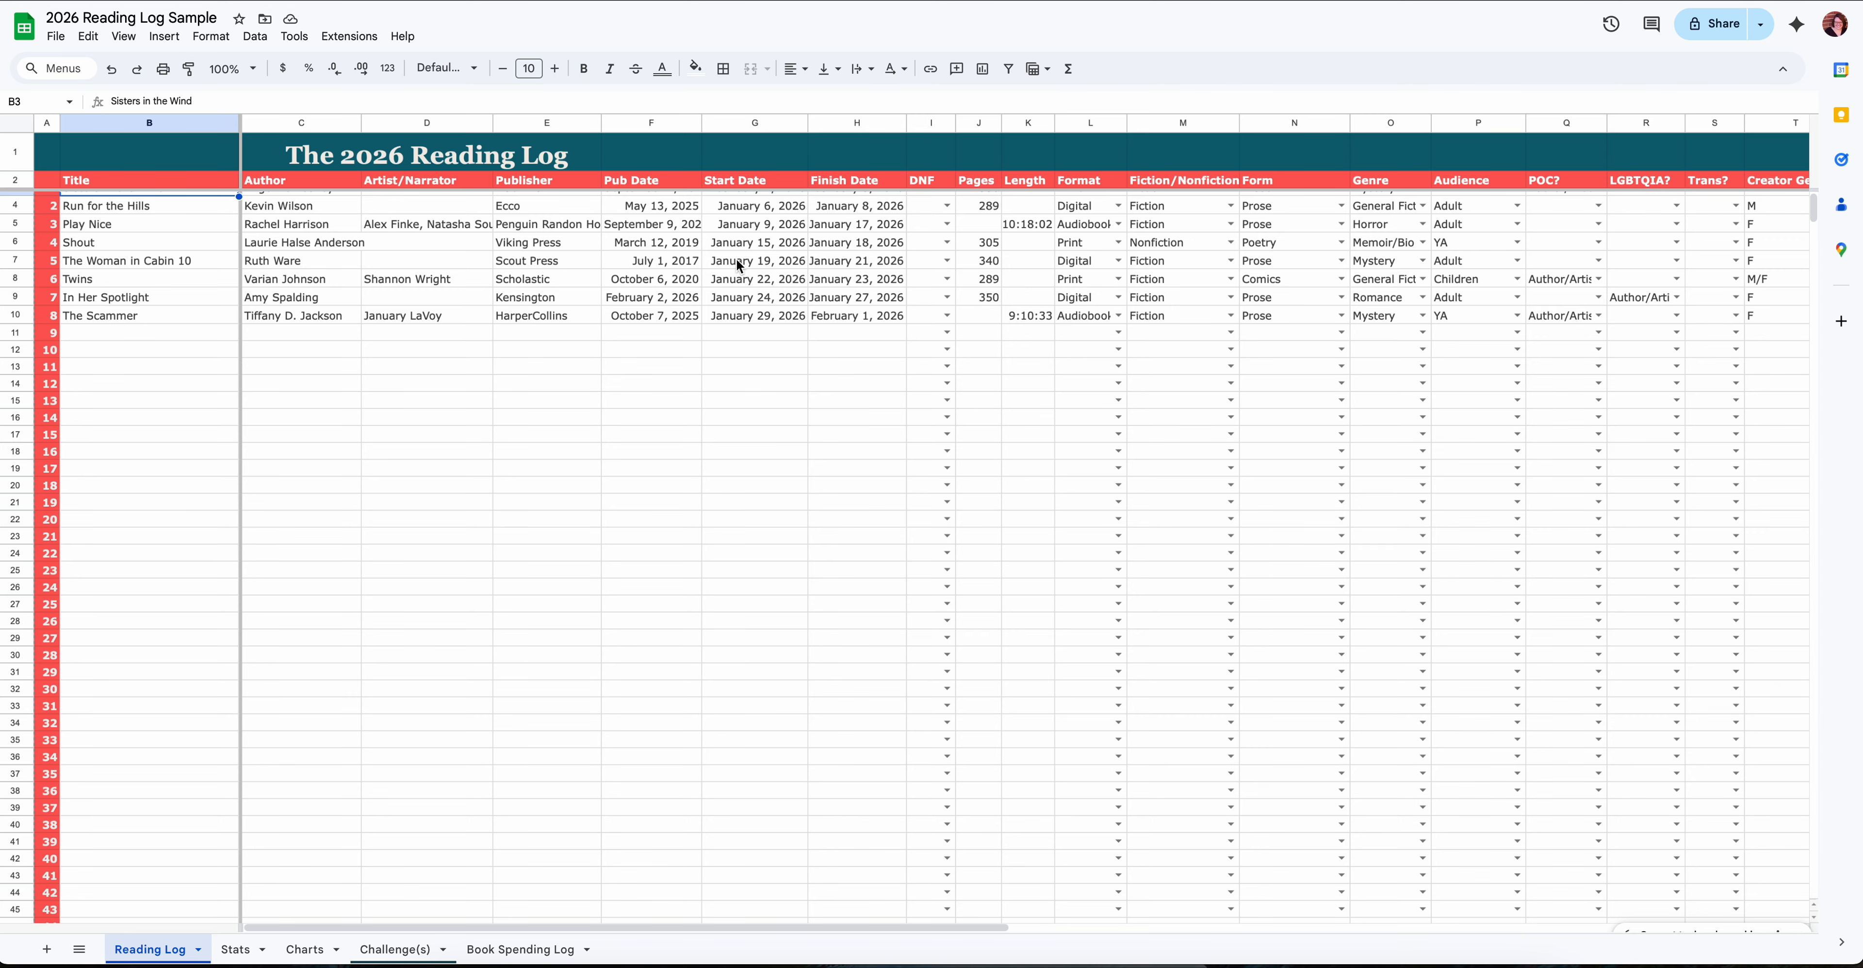
scroll(737, 261, up, 1)
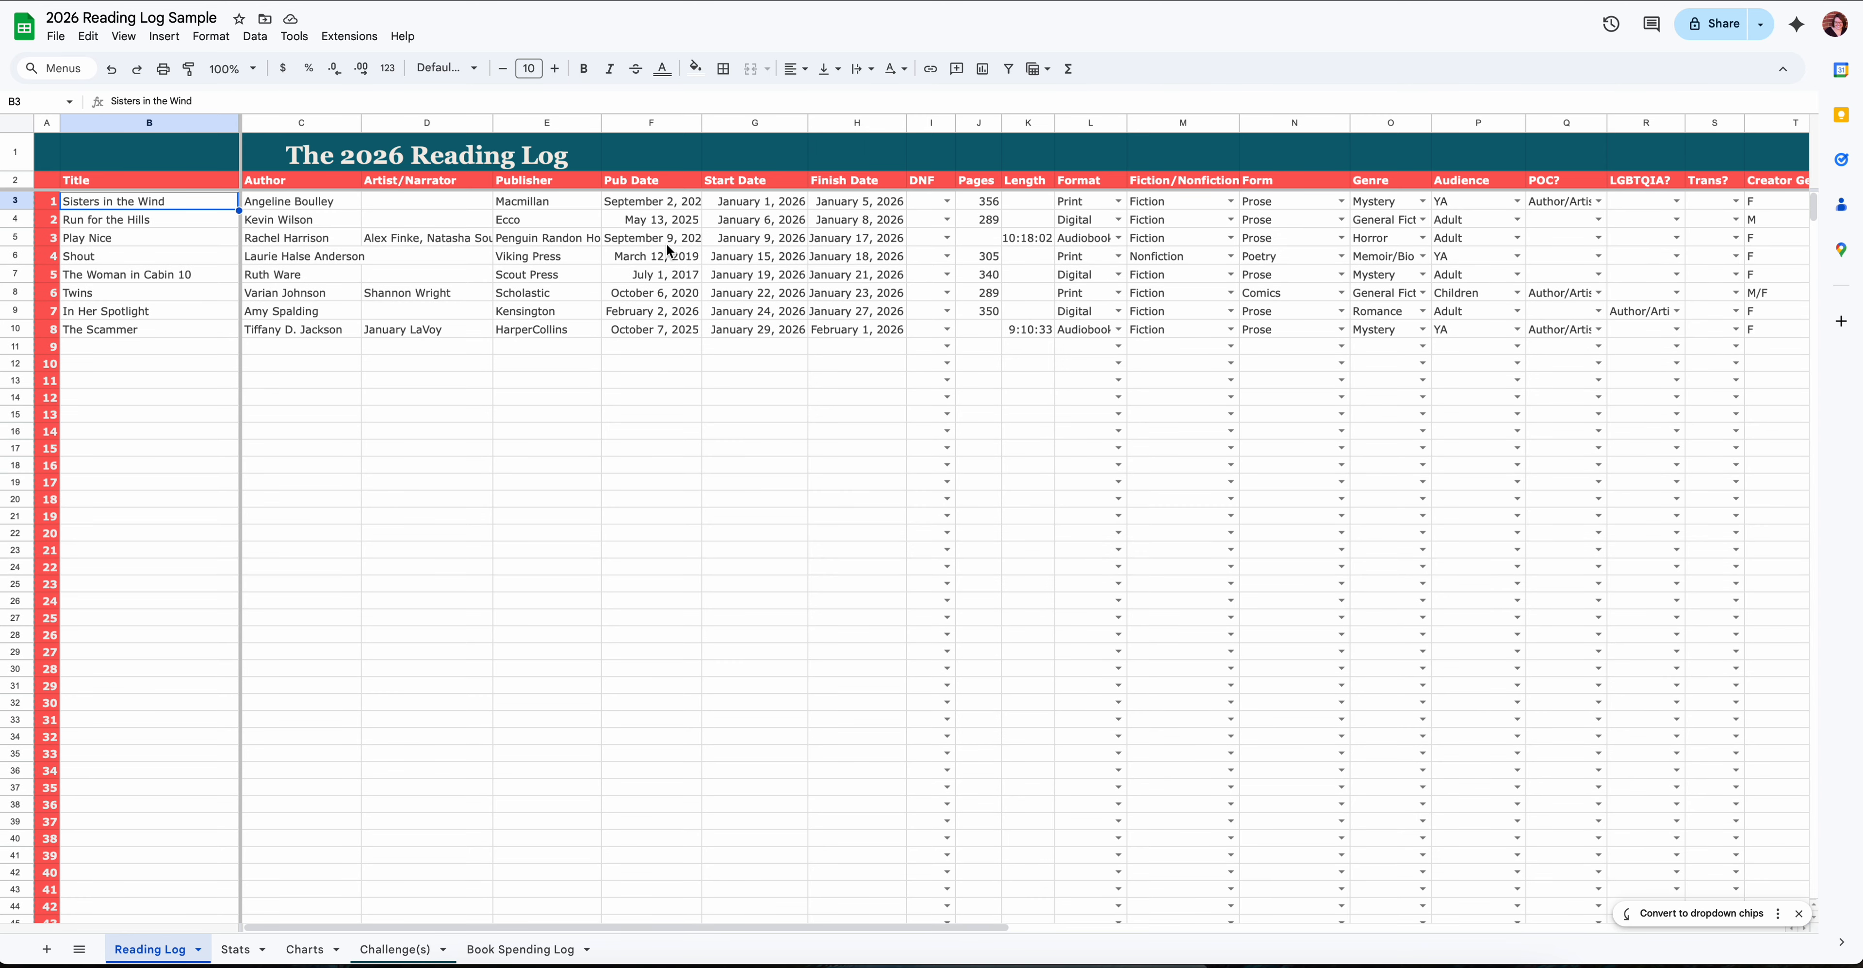
scroll(652, 246, down, 1)
scroll(648, 246, right, 1)
scroll(648, 246, up, 1)
scroll(648, 246, left, 1)
- Review the choices offered in the DNF, Format, Fiction/Nonfiction and Form columns for the first book
click(943, 201)
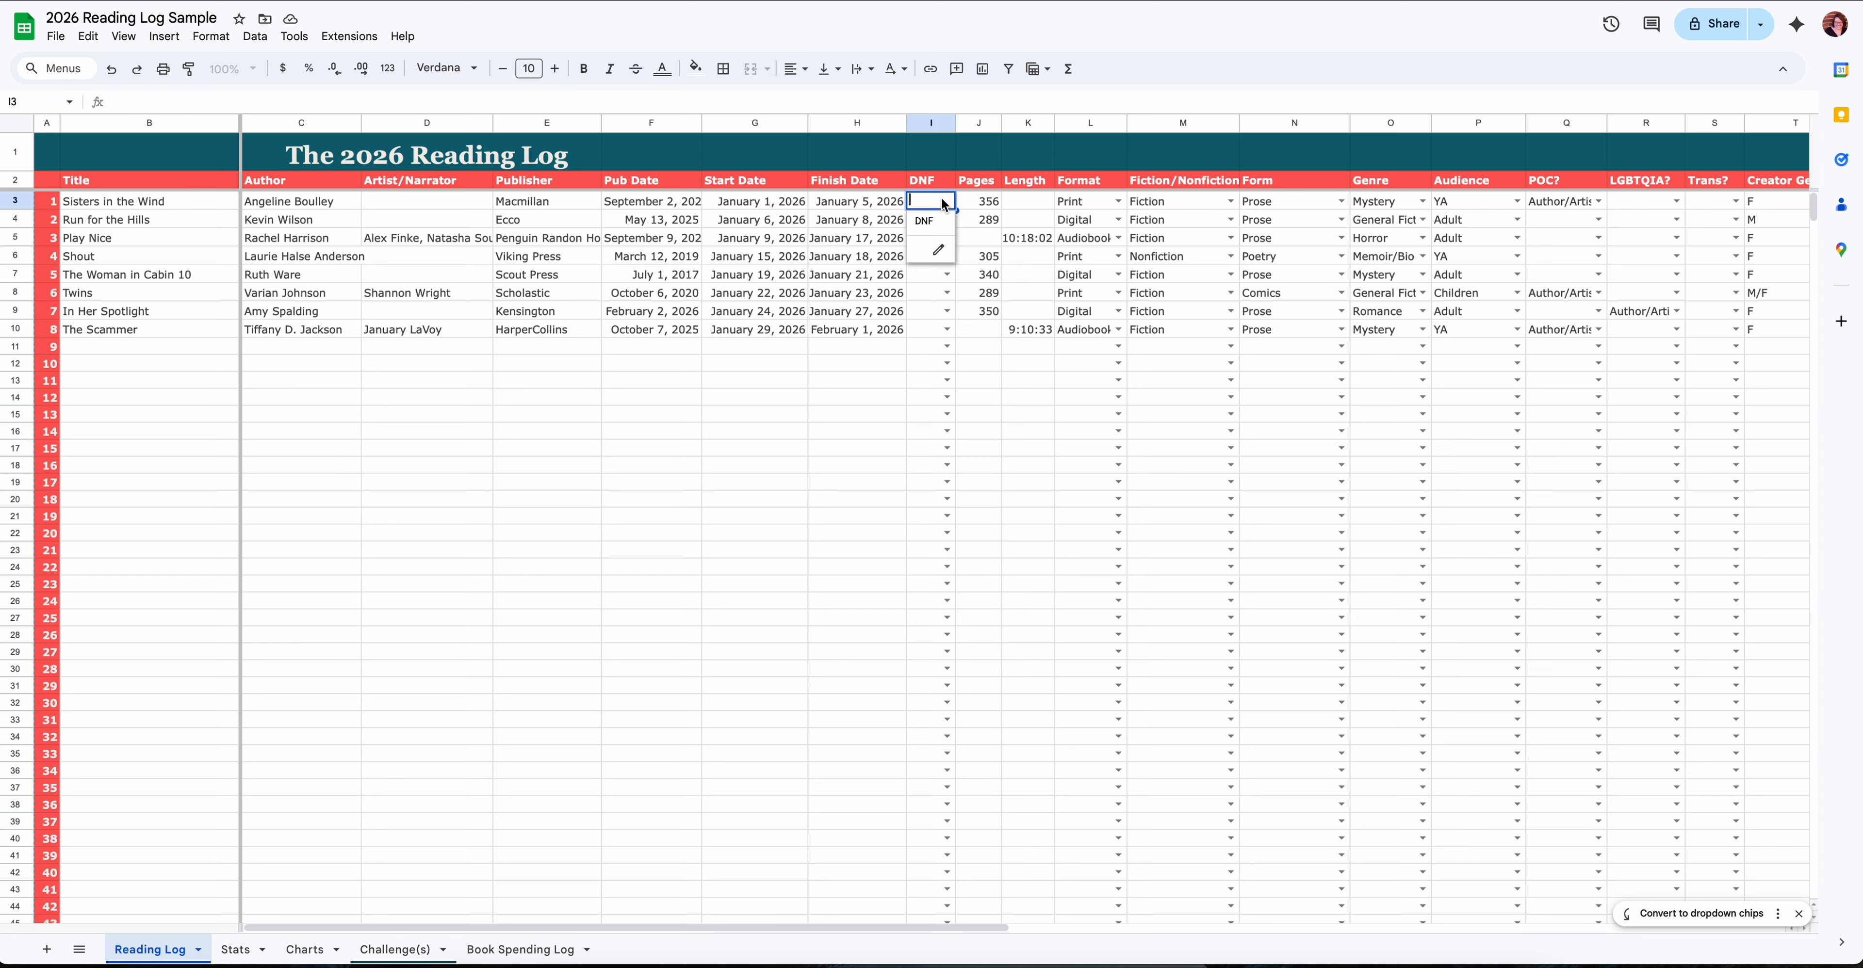
click(862, 353)
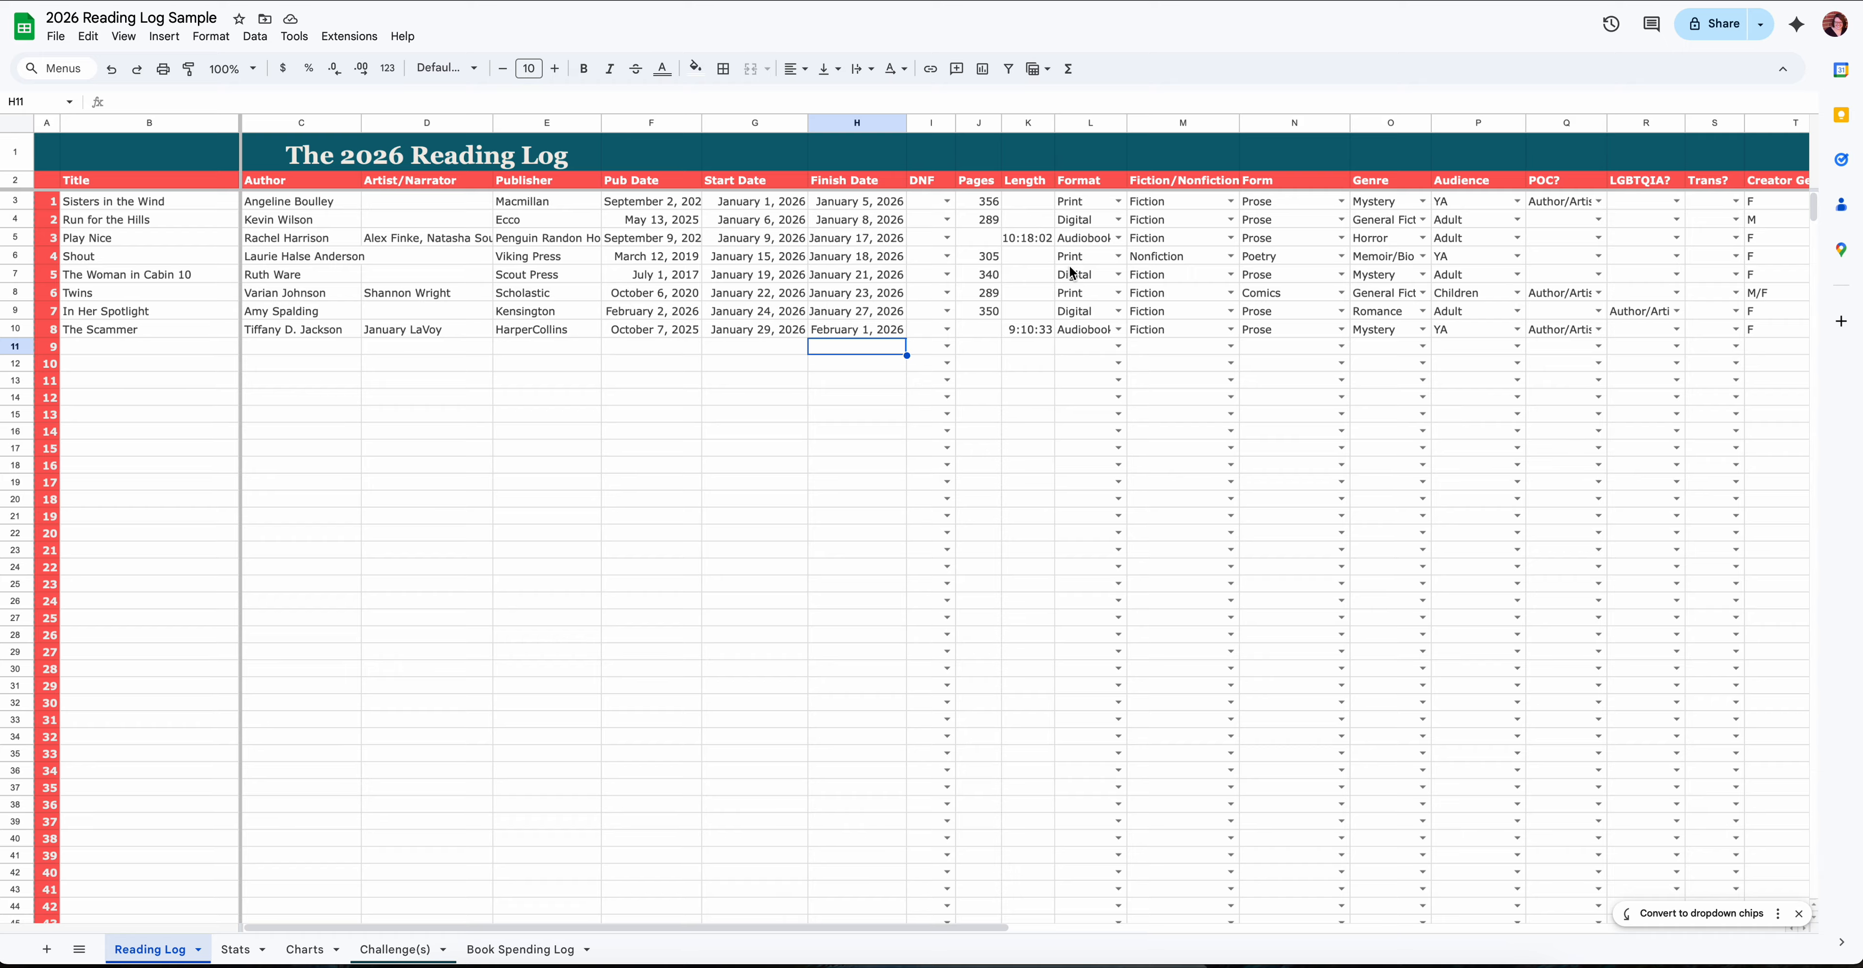
click(1117, 204)
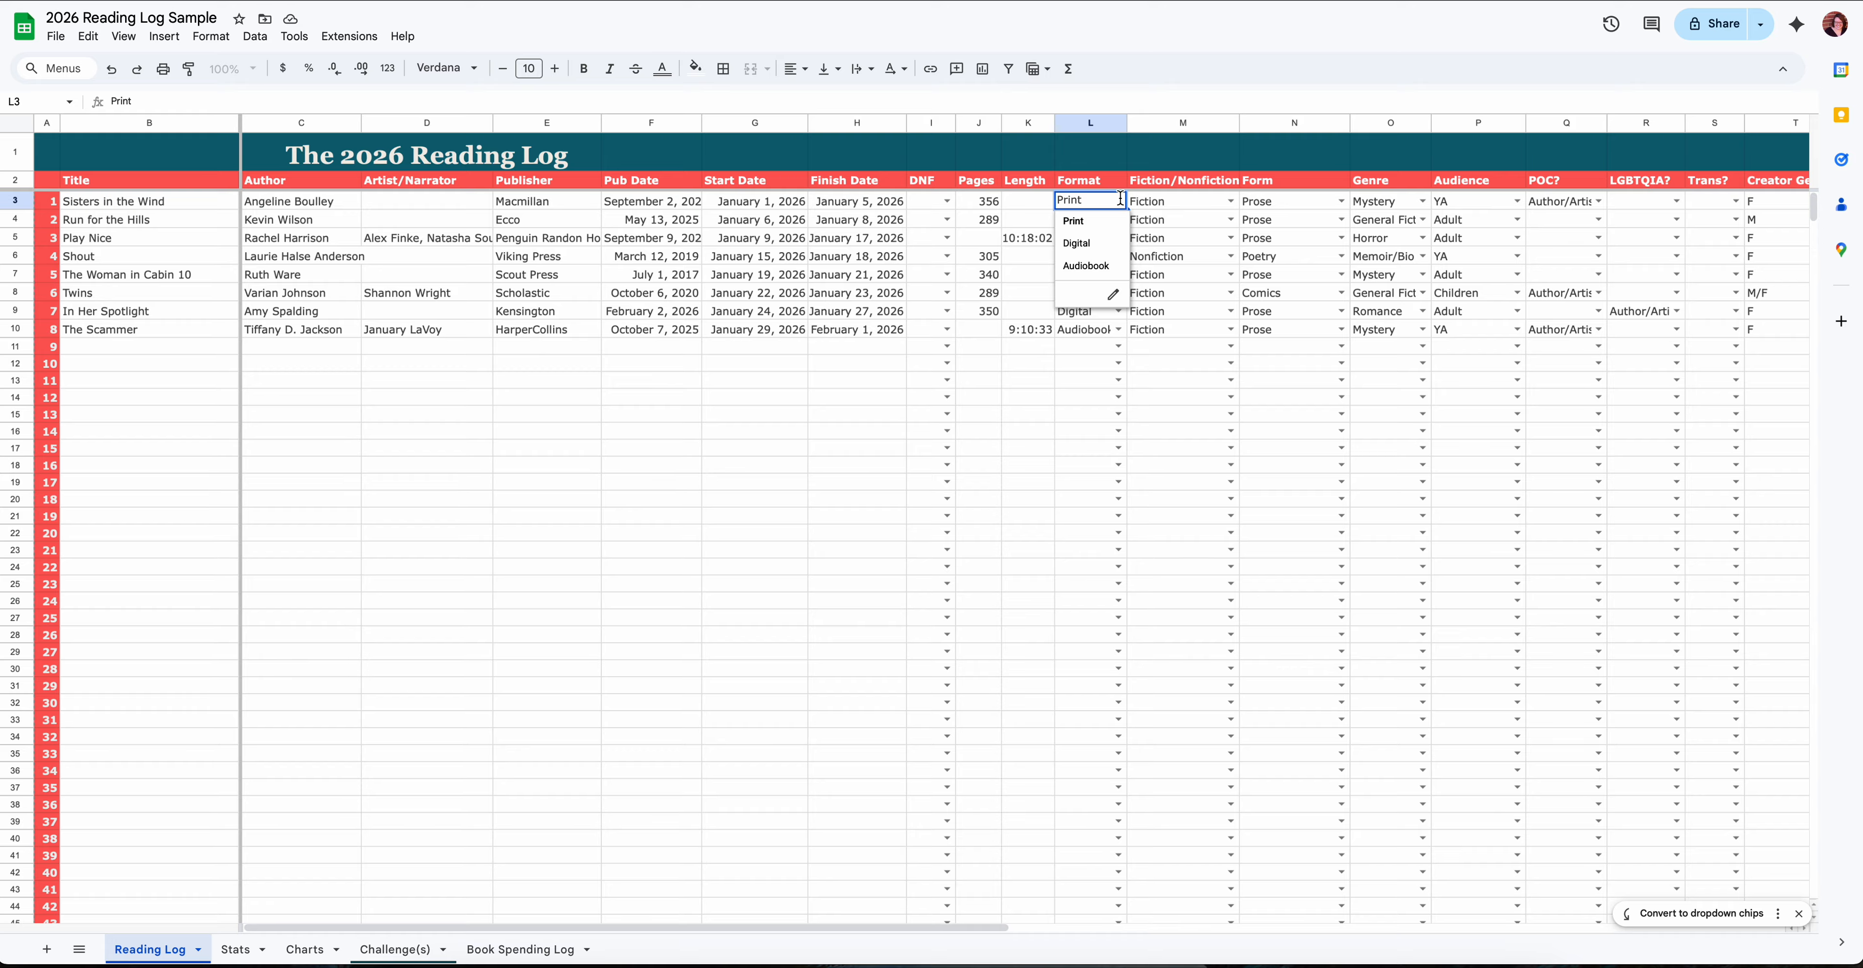
click(1230, 202)
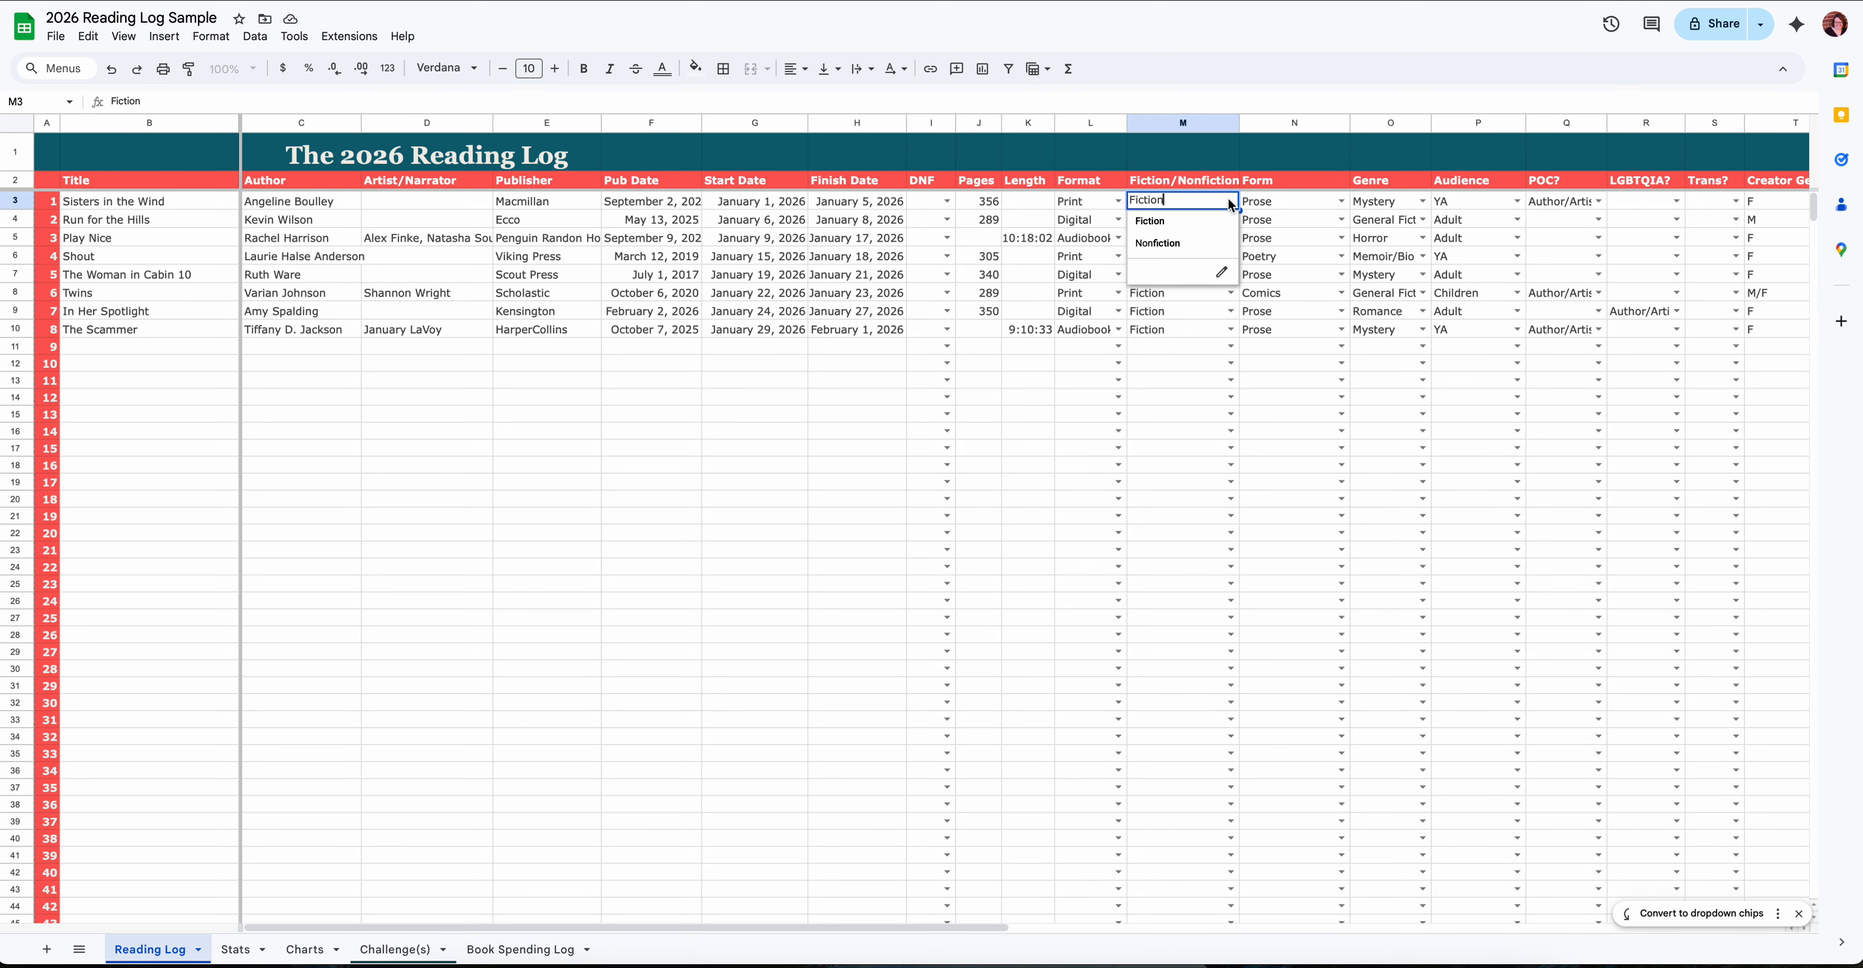
click(1345, 202)
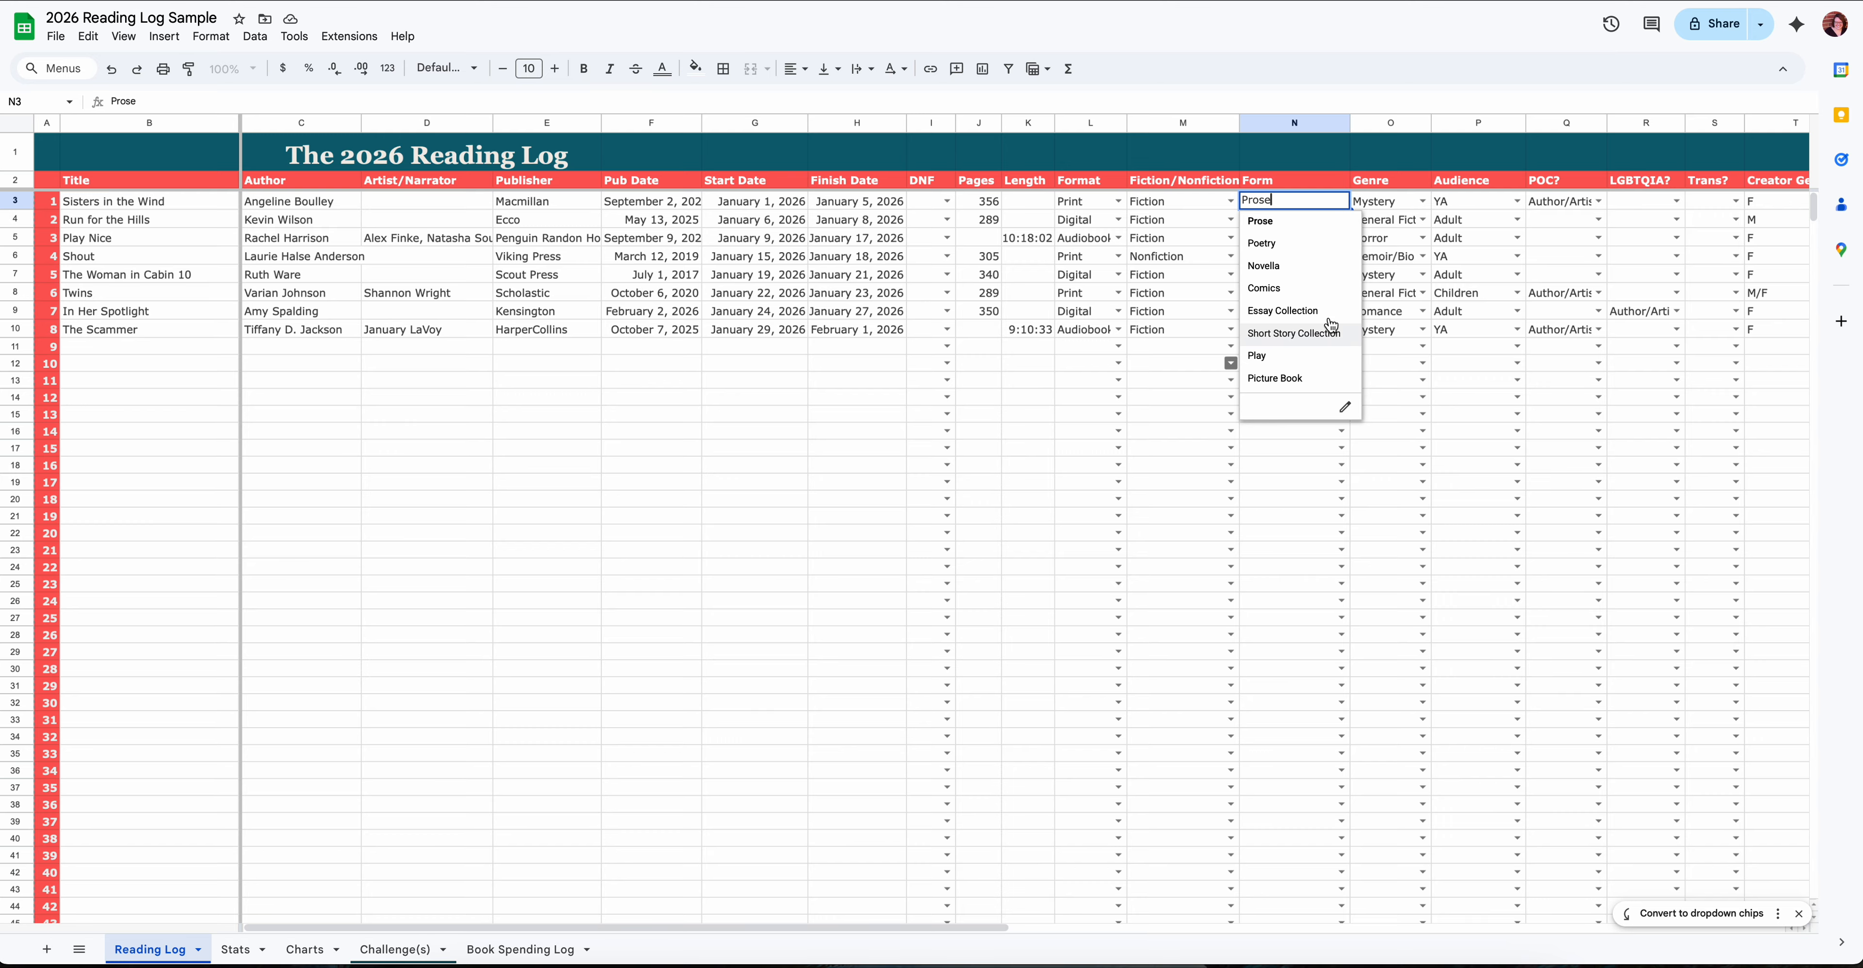
- Review the available Genre and POC? choices for Run for the Hills and the Audience choices for Sisters in the Wind
click(1400, 237)
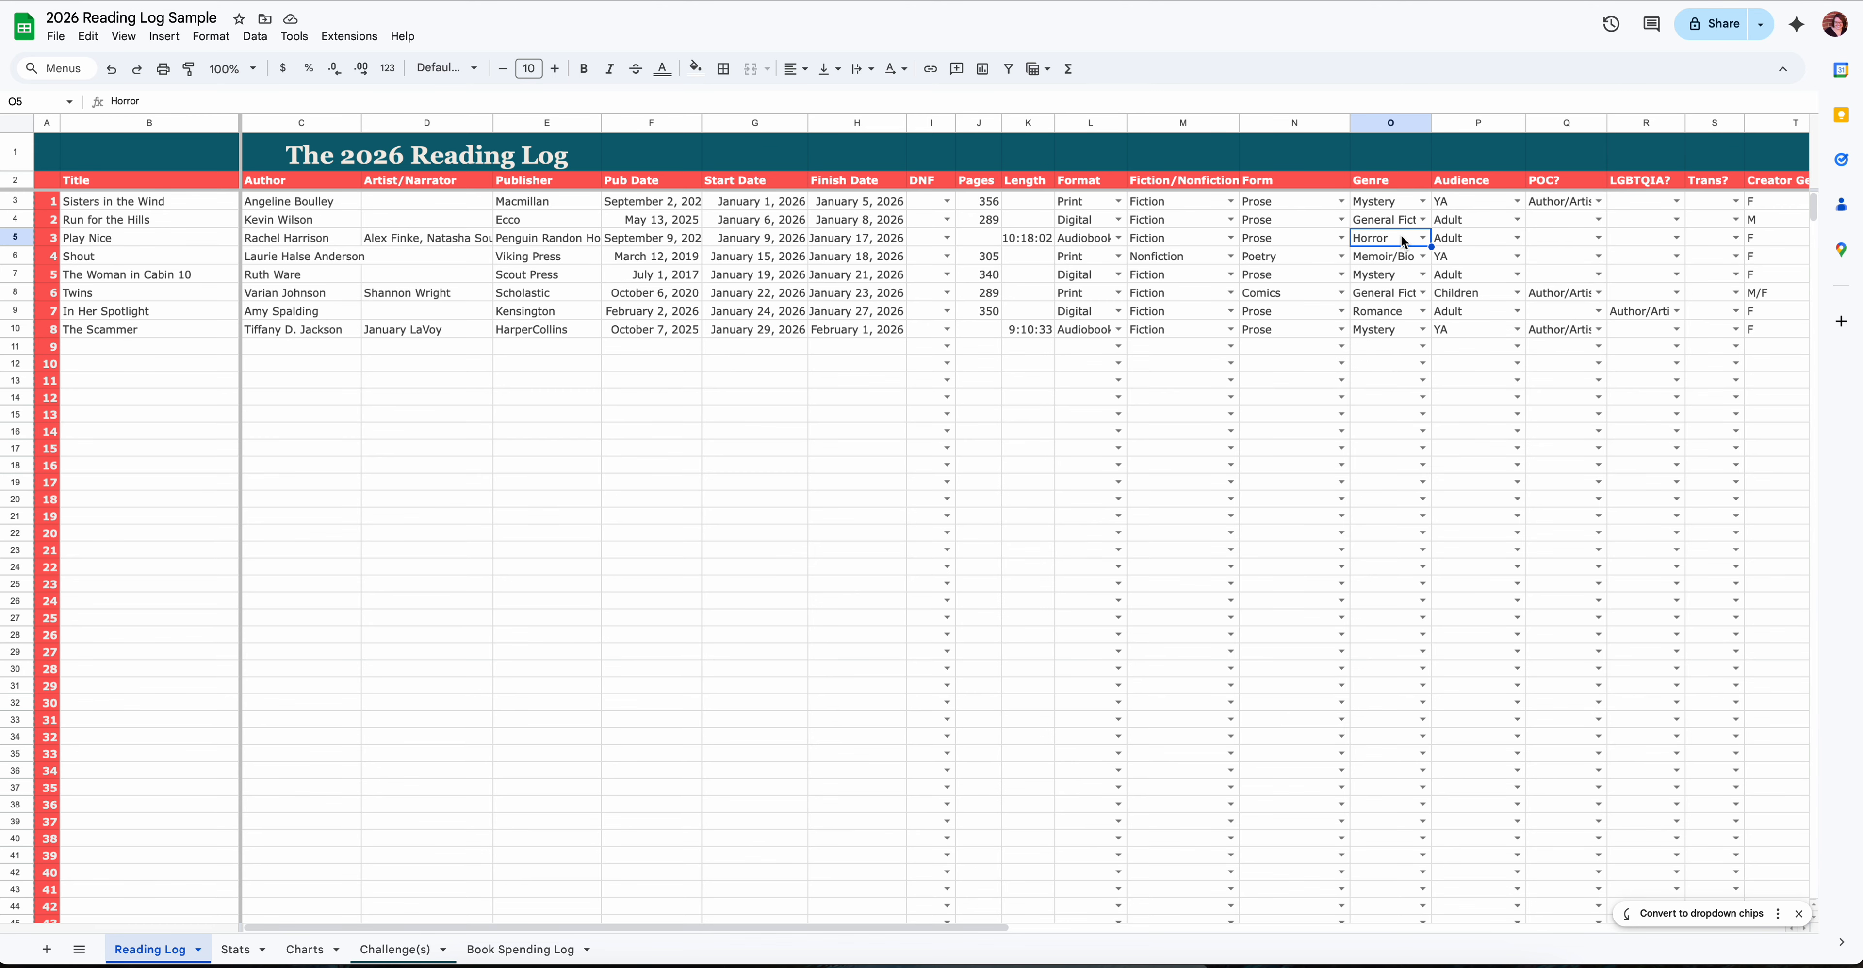
click(1422, 221)
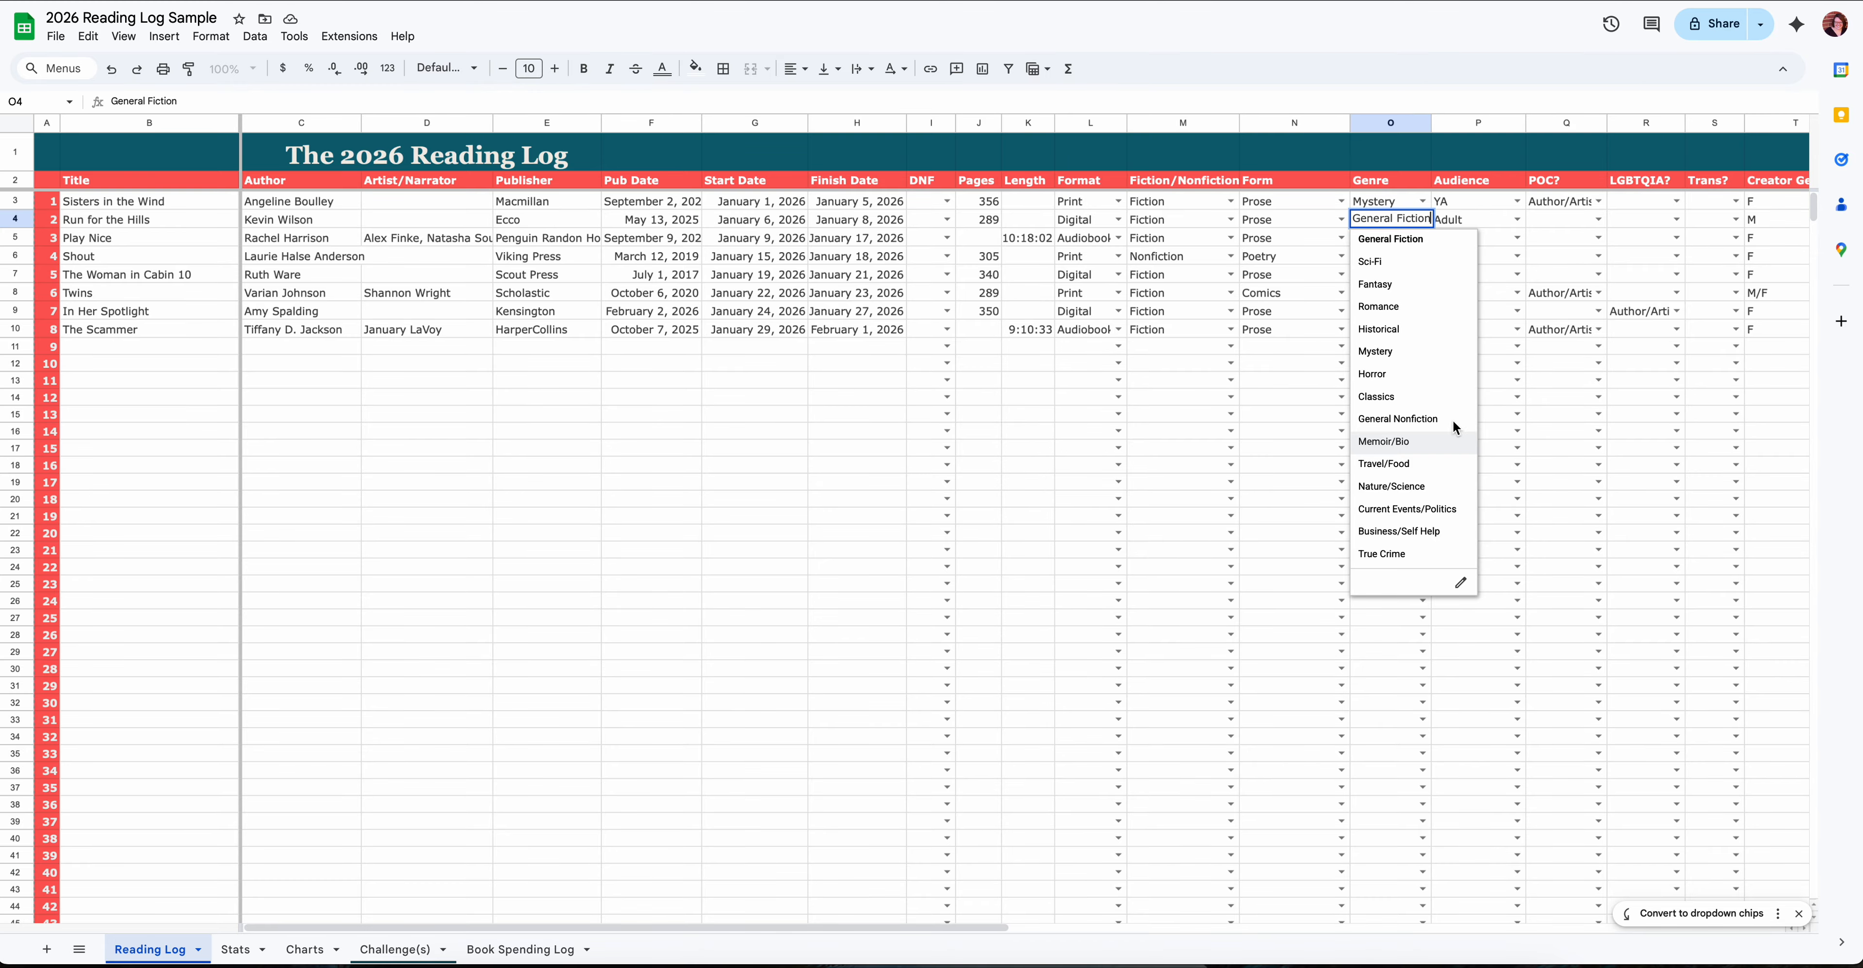
click(1502, 352)
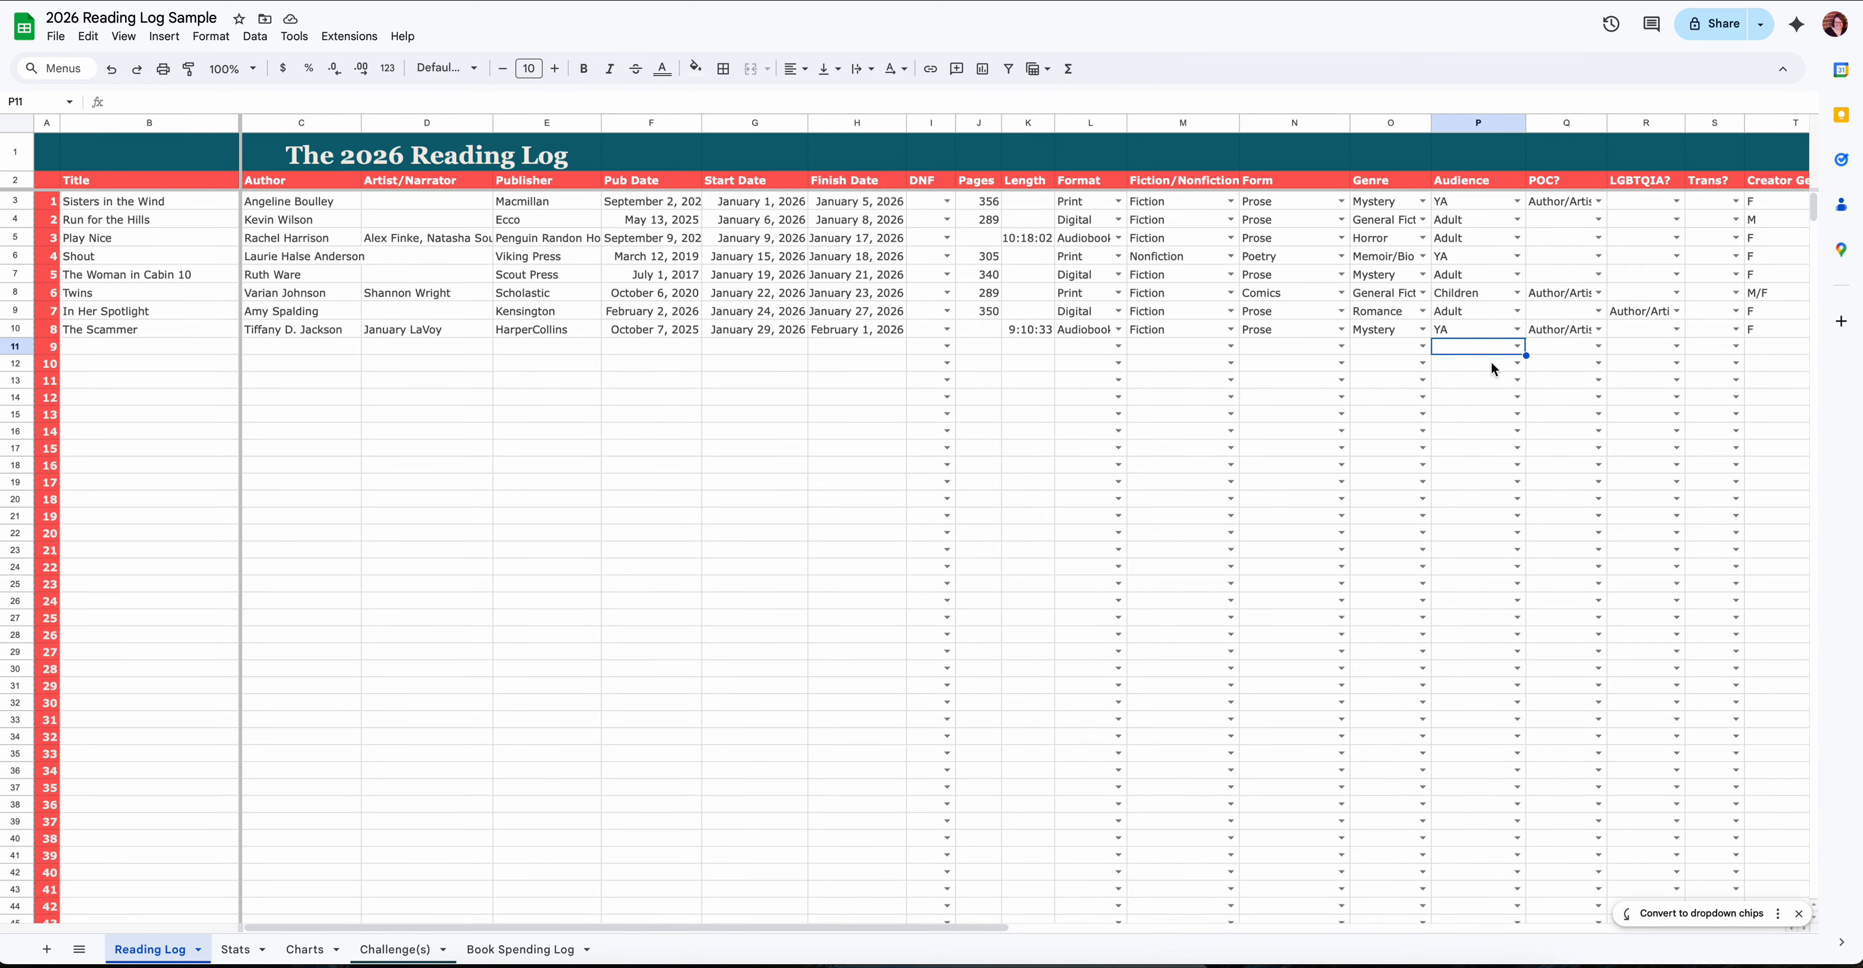
scroll(1490, 361, right, 1)
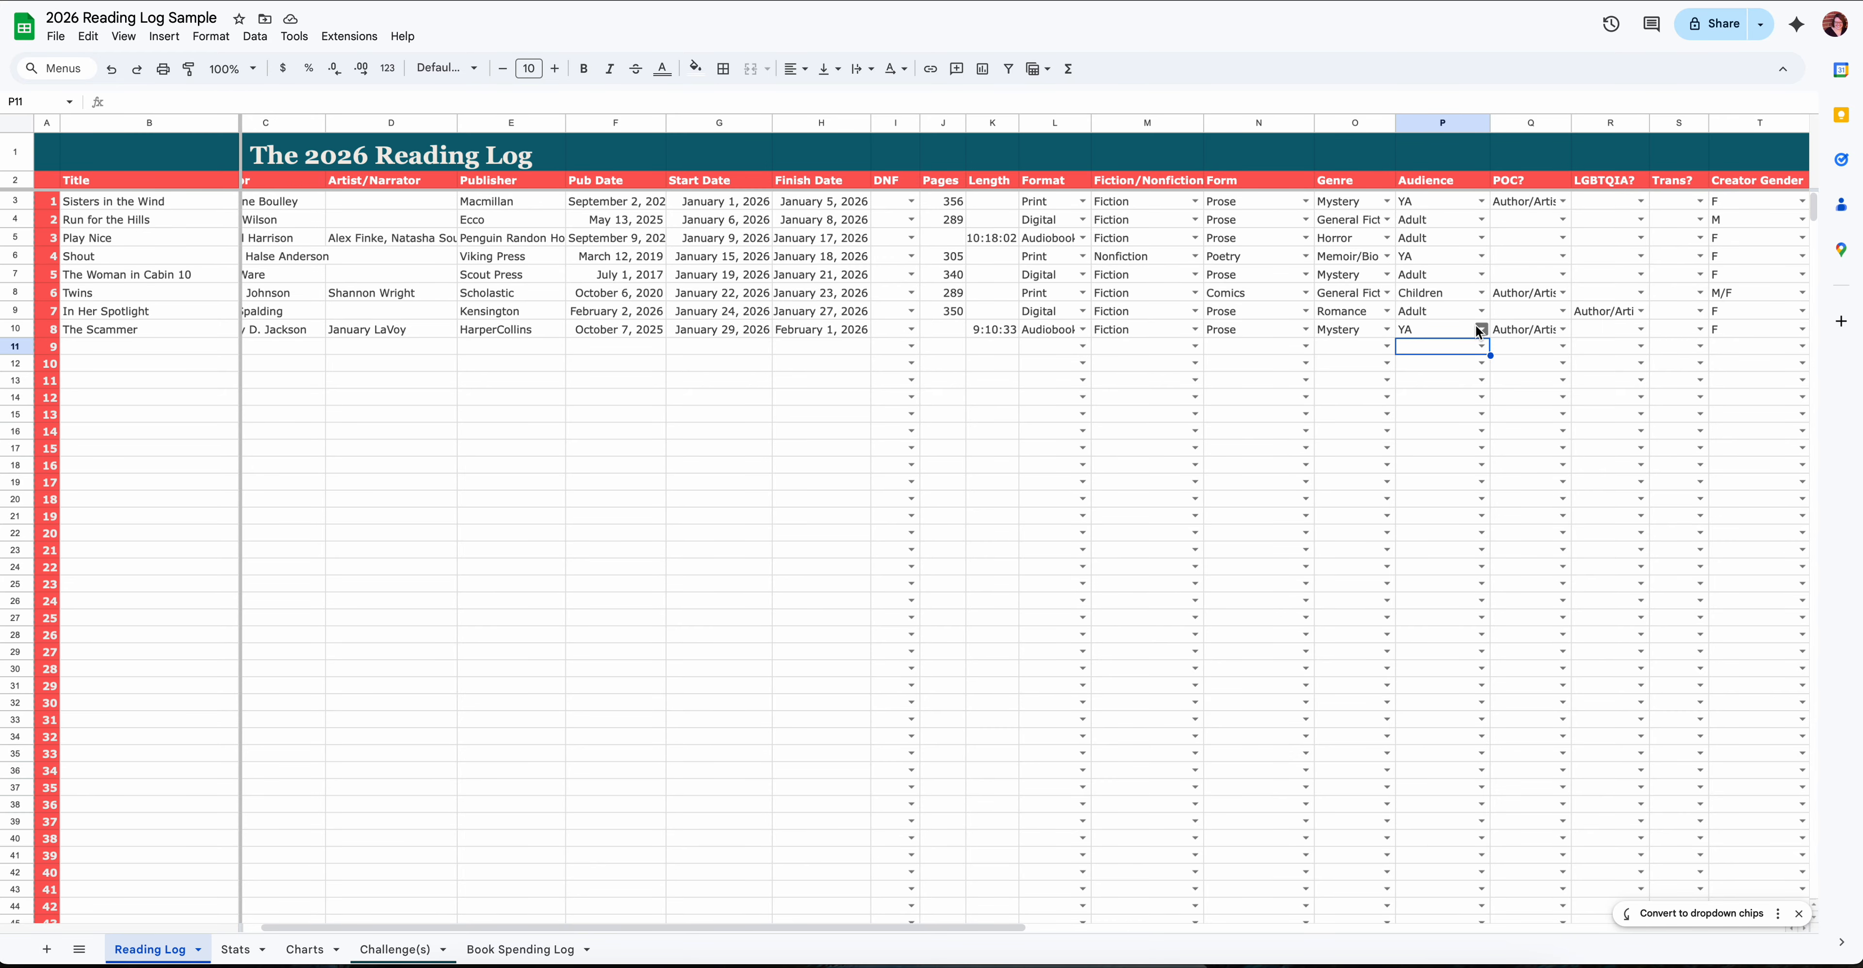
click(1481, 202)
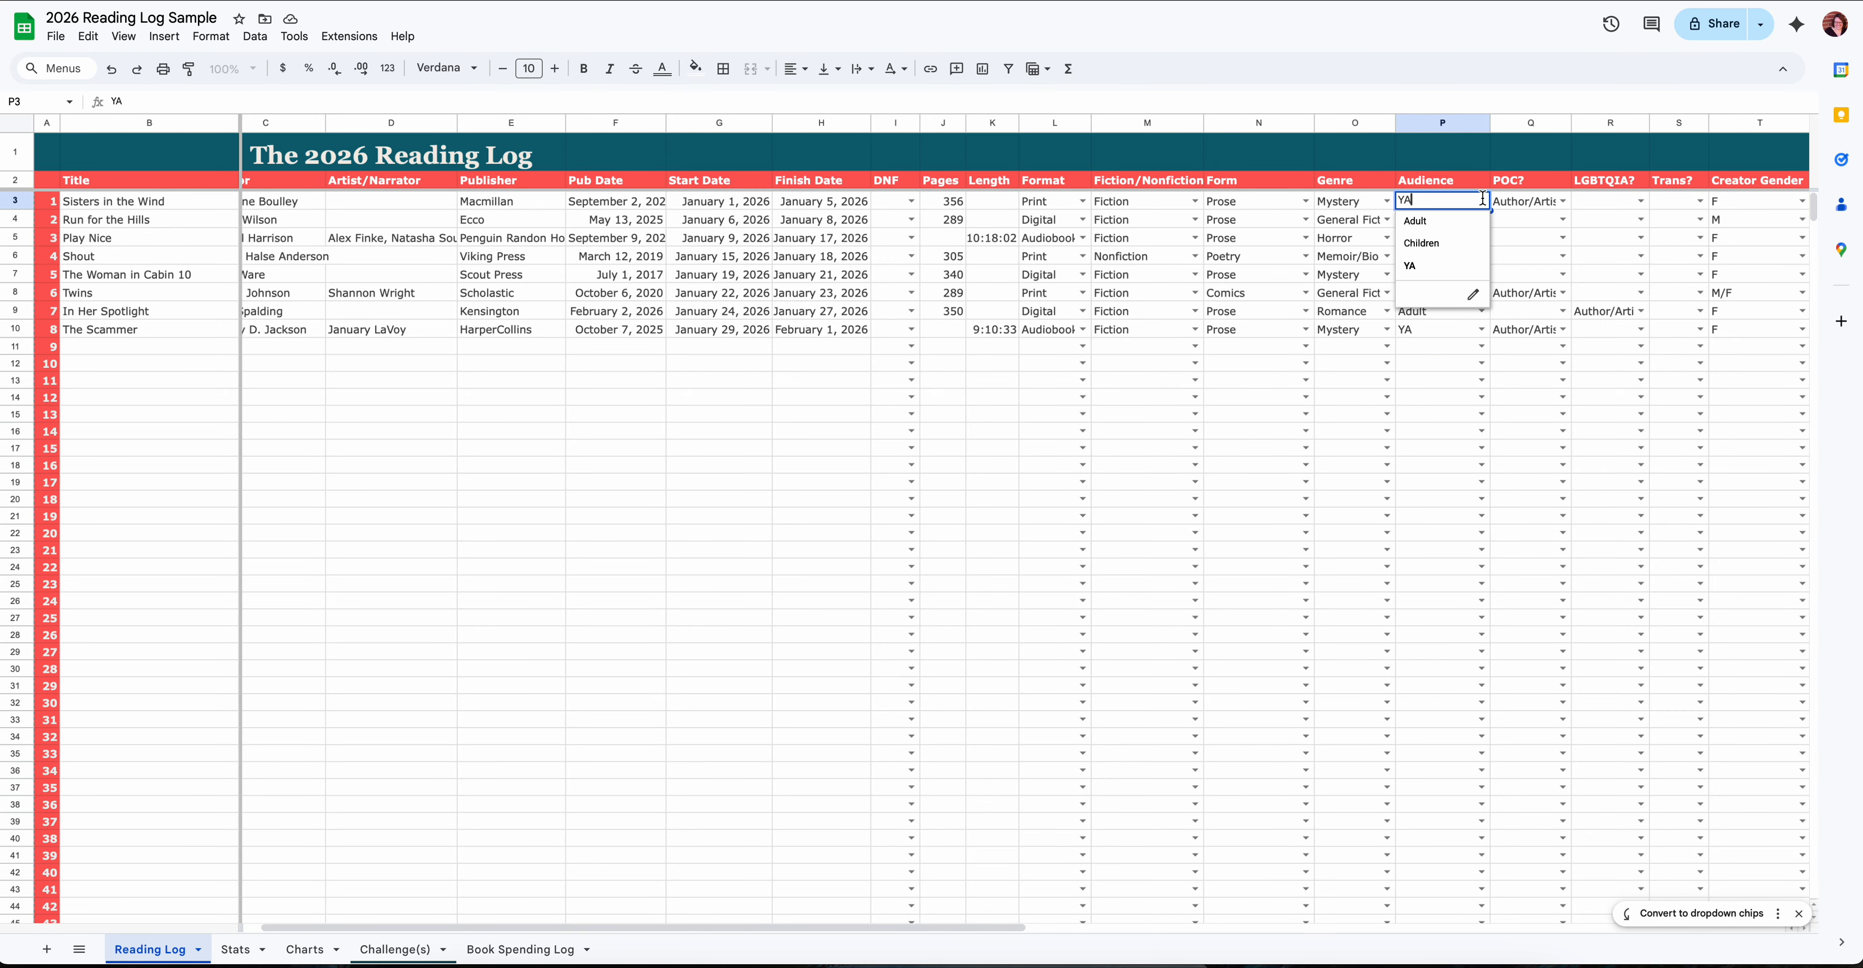
click(1536, 219)
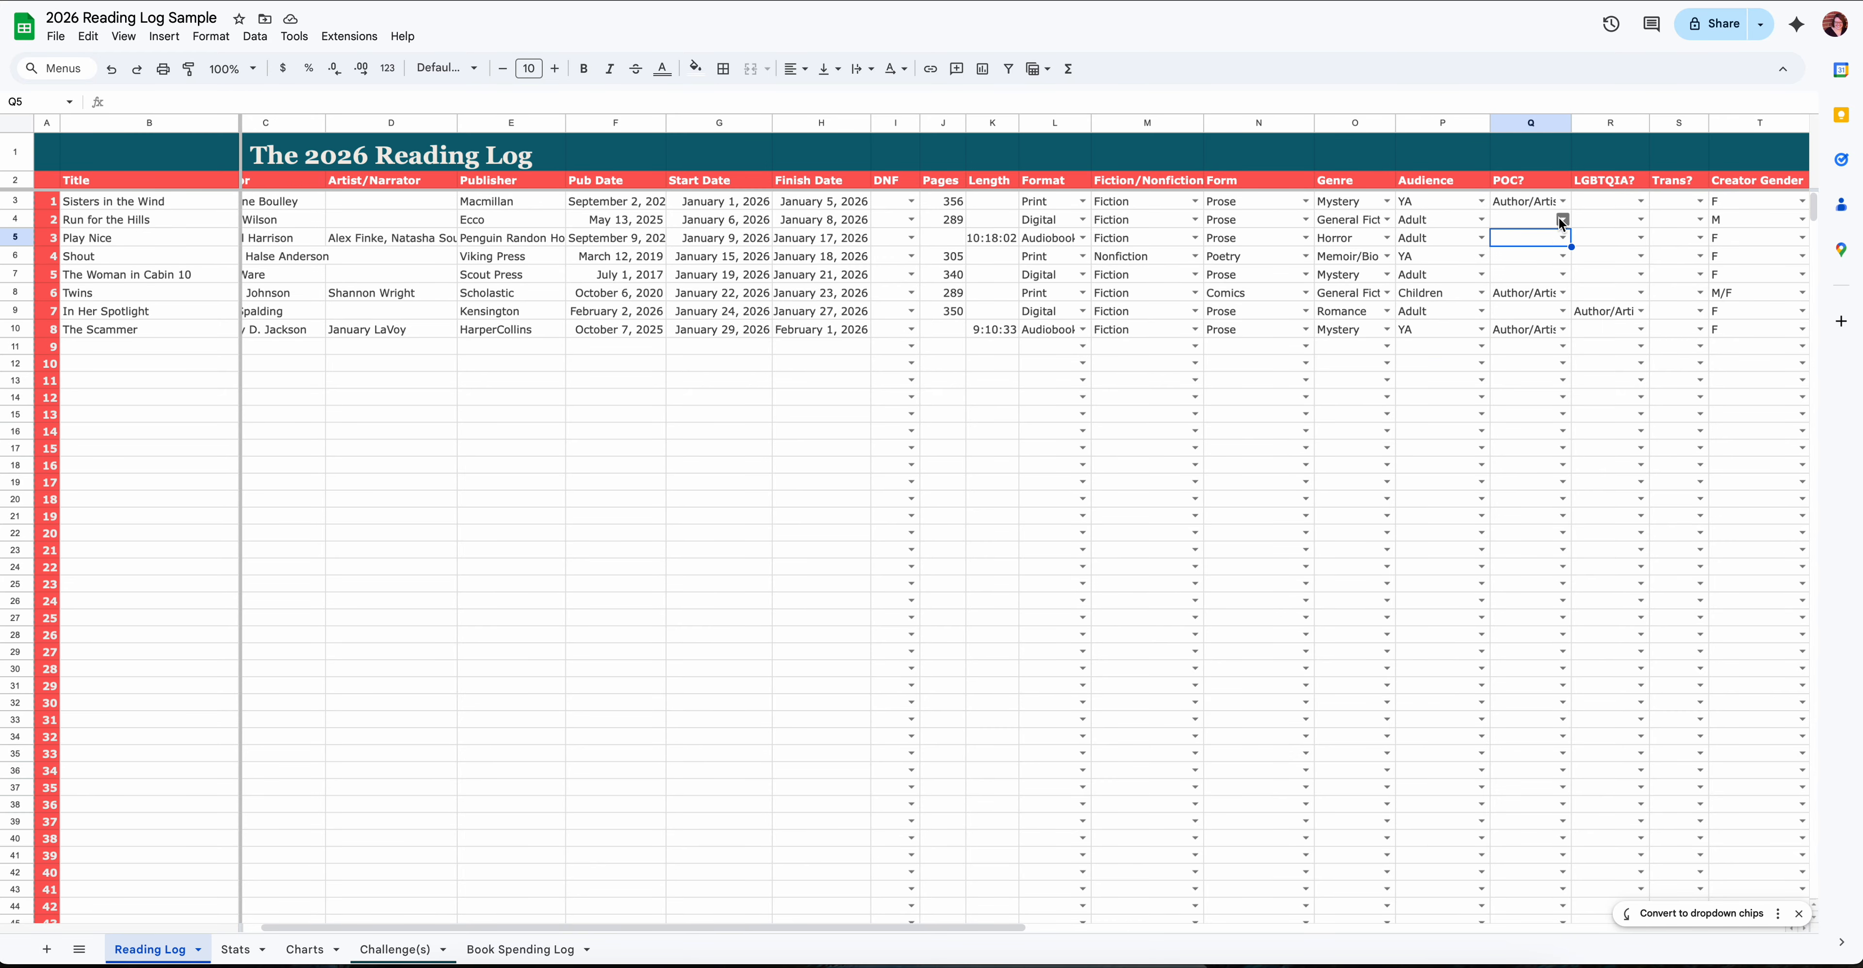
click(1562, 220)
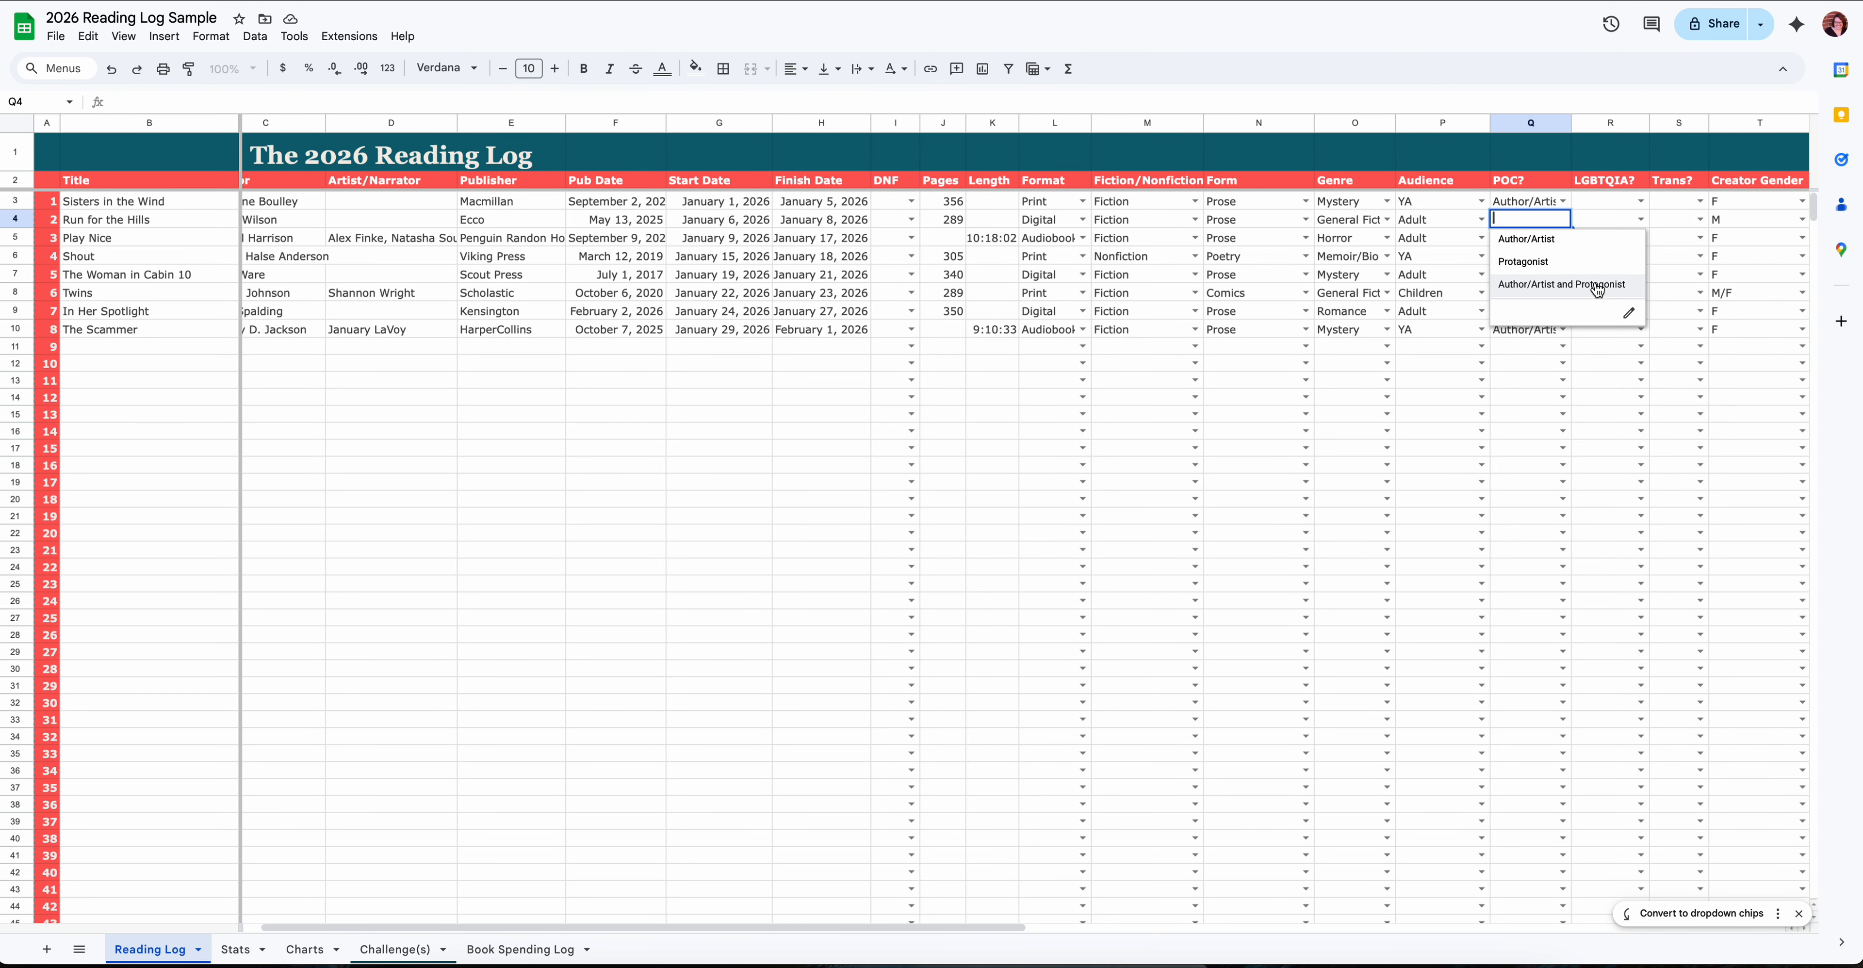
- Look at the LGBTQIA? column and review the Creator Gender choices for The Woman in Cabin 10
click(1600, 203)
scroll(1557, 301, right, 2)
scroll(1556, 307, right, 2)
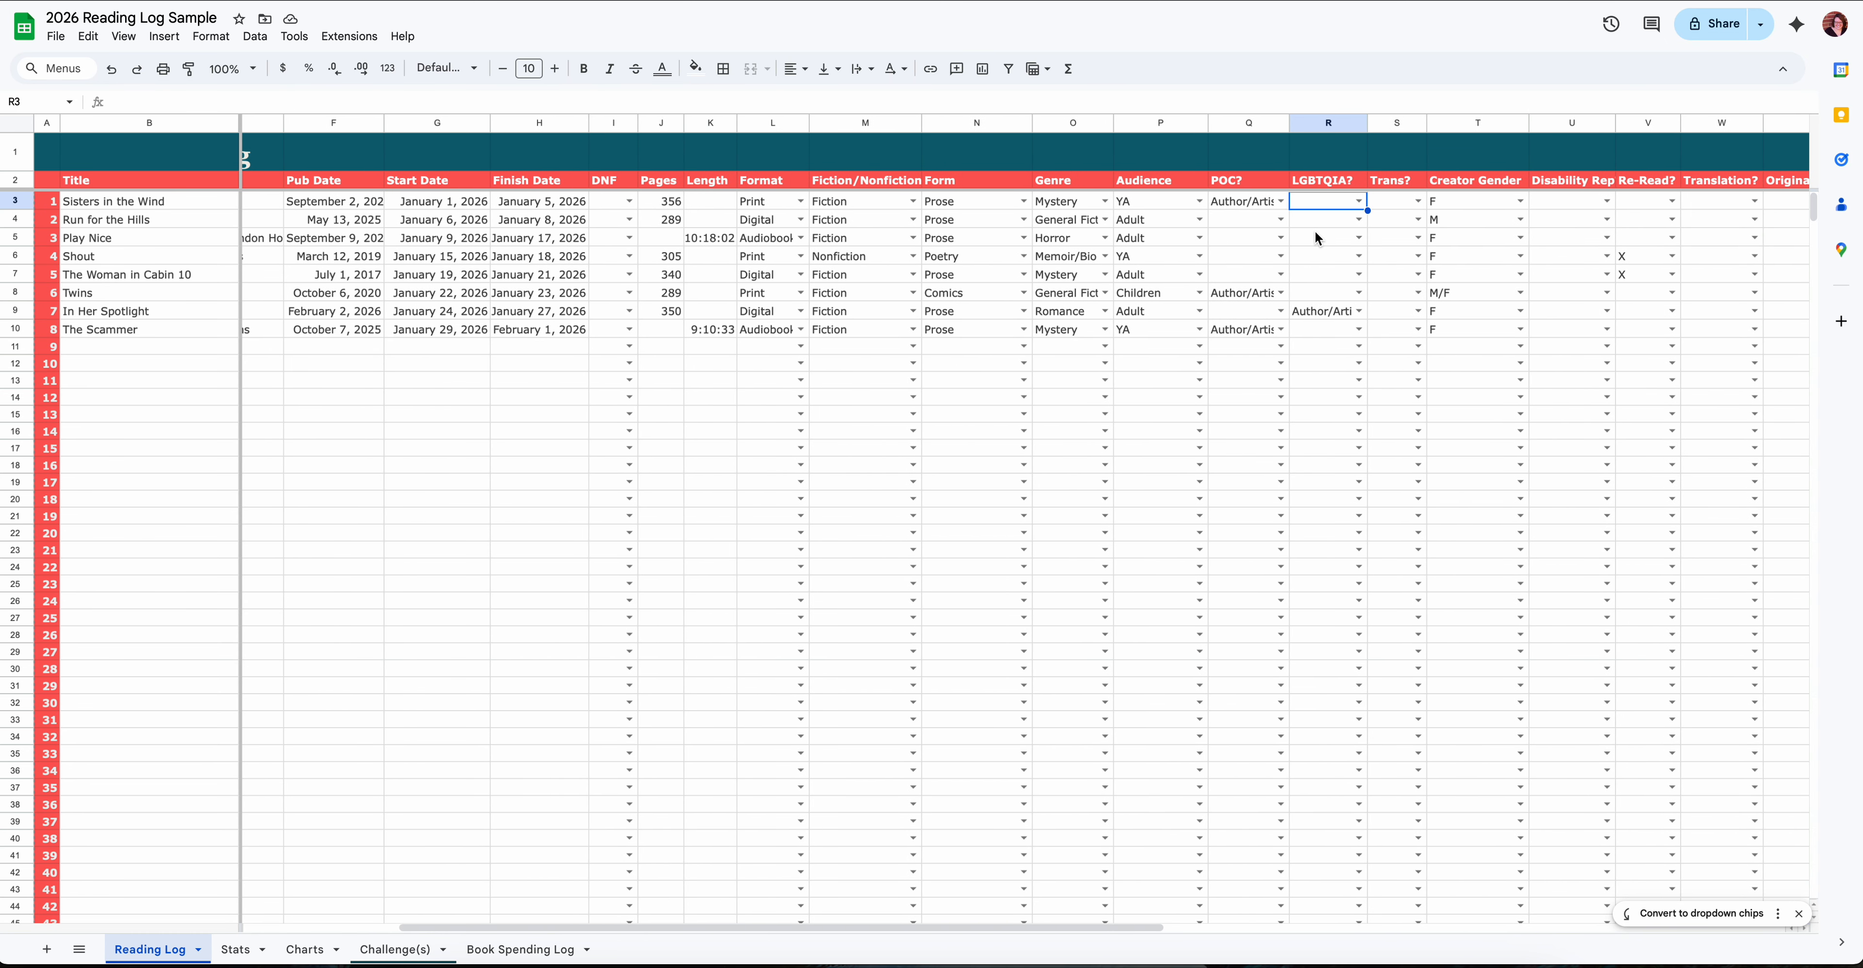
scroll(1396, 209, right, 3)
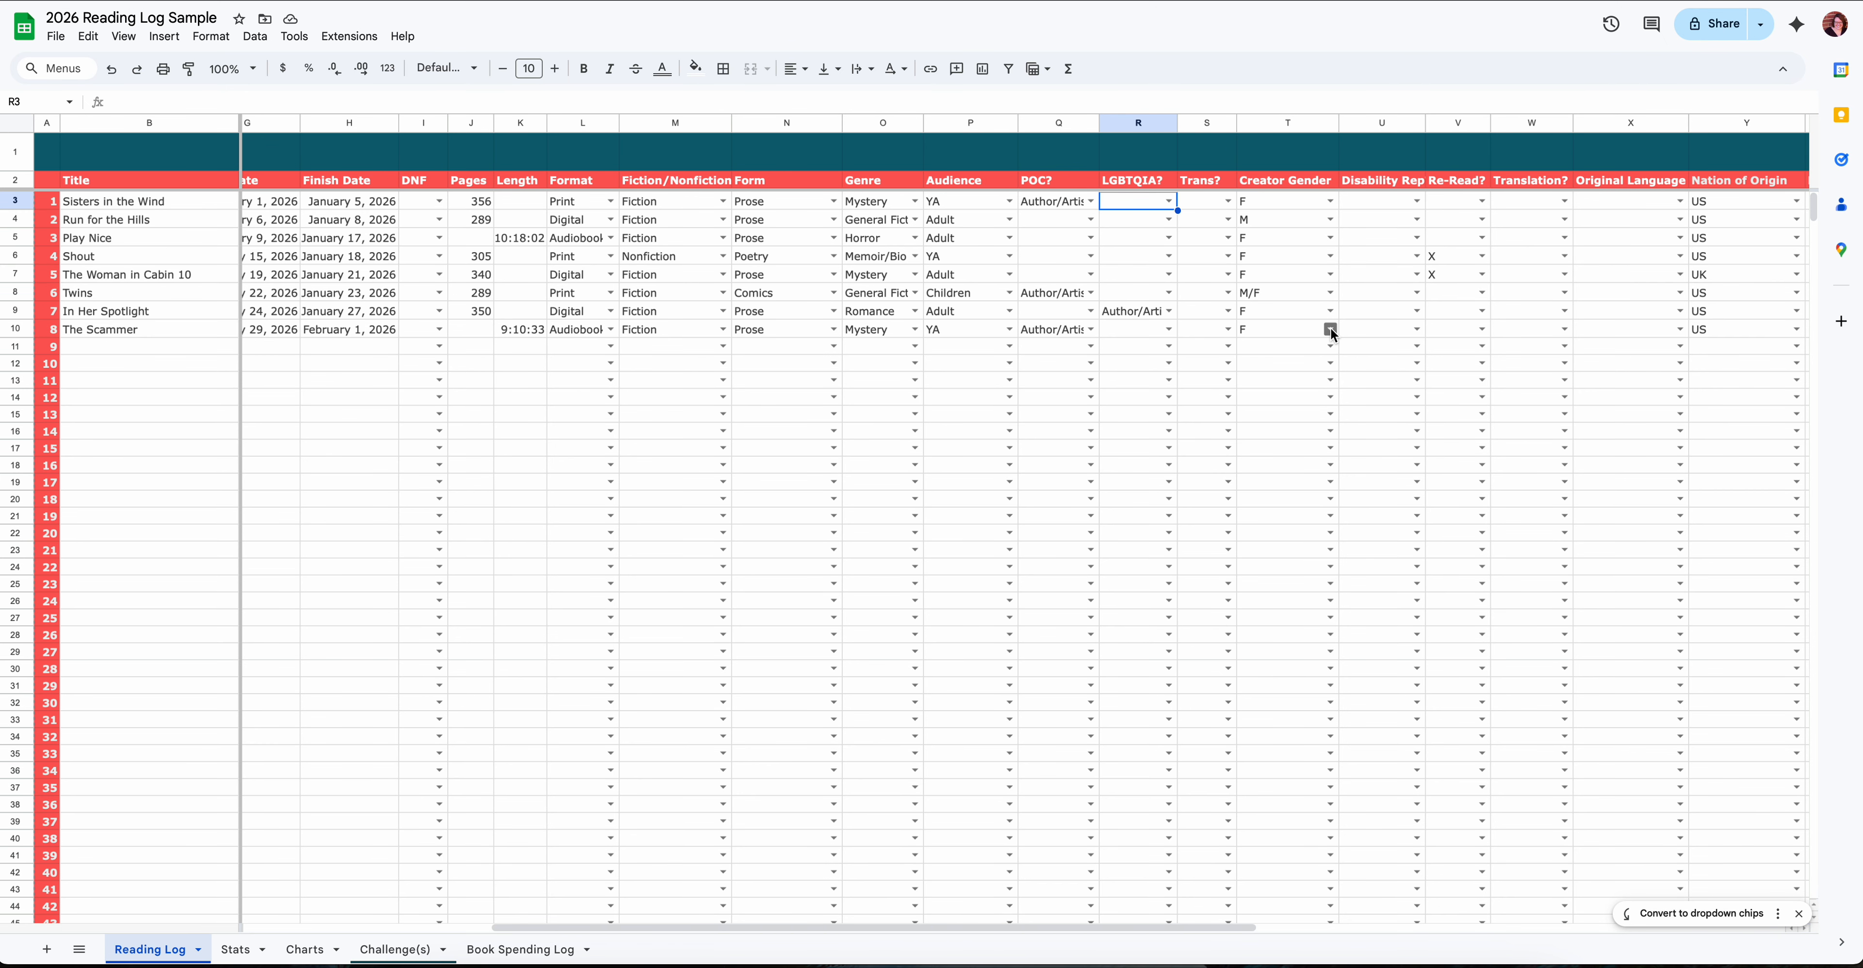
click(1330, 274)
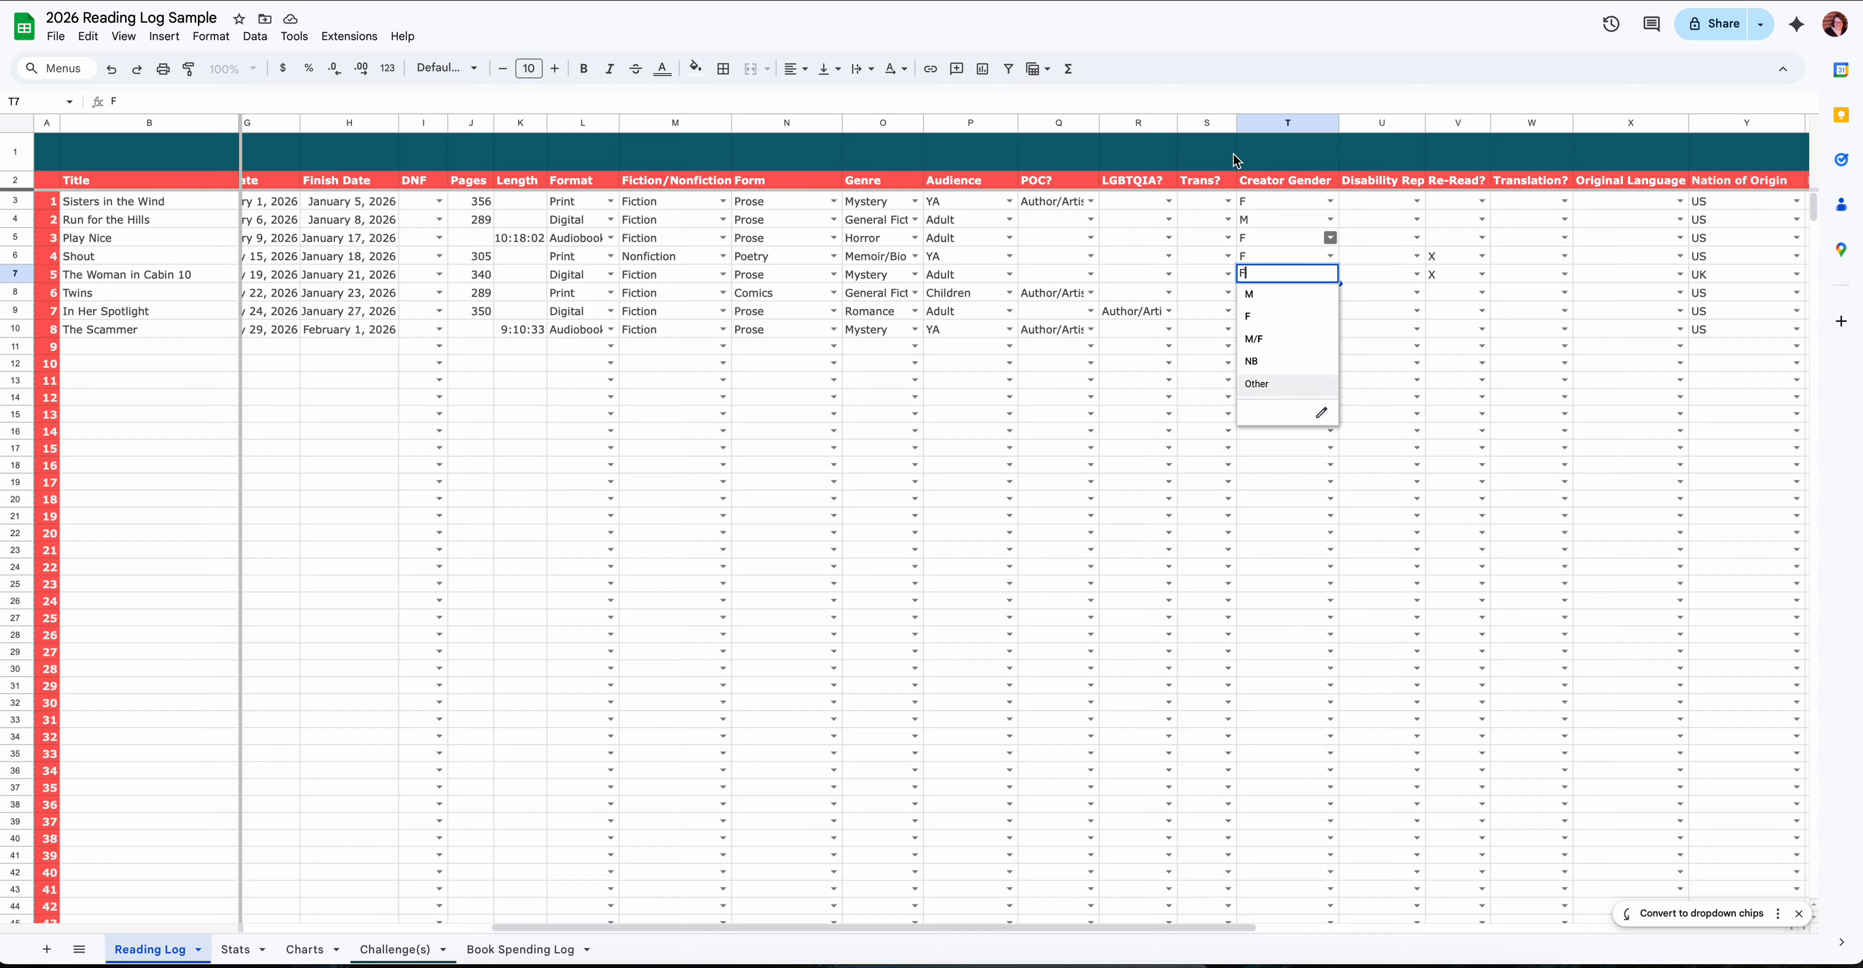
- Review the choices in the Disability Rep and Original Language columns, looking at the Re-Read? column in between
click(1384, 207)
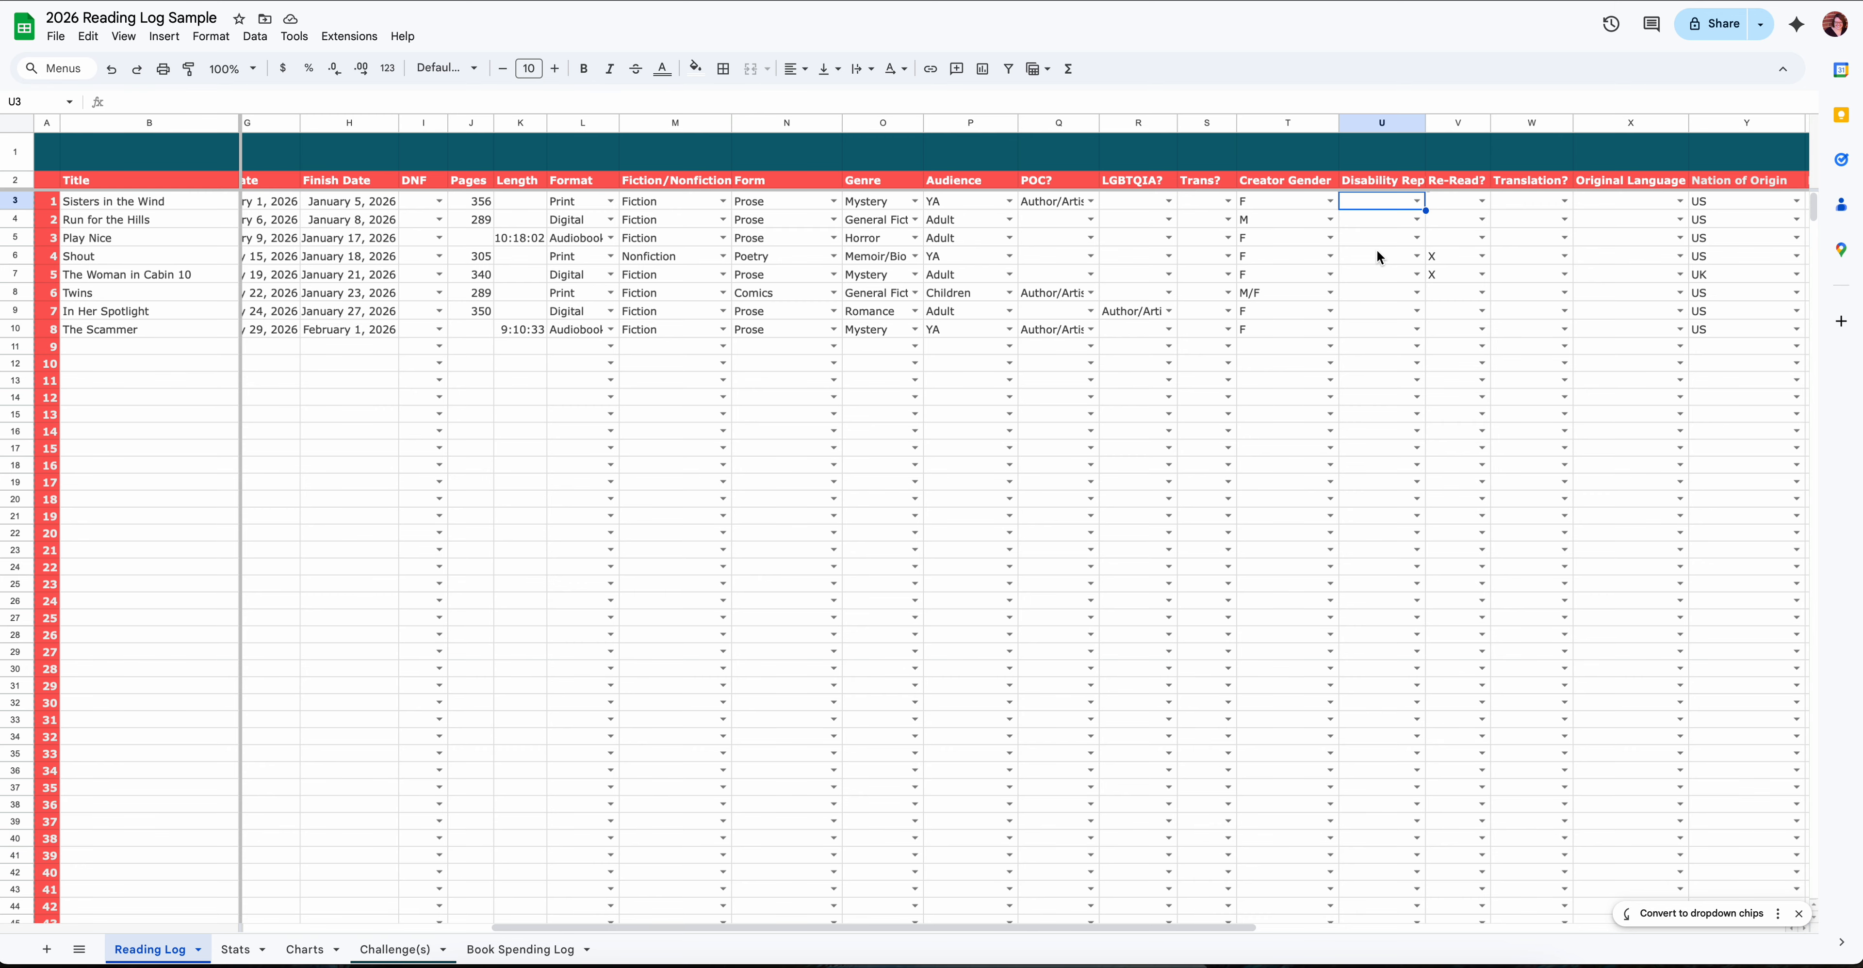
scroll(1373, 252, right, 3)
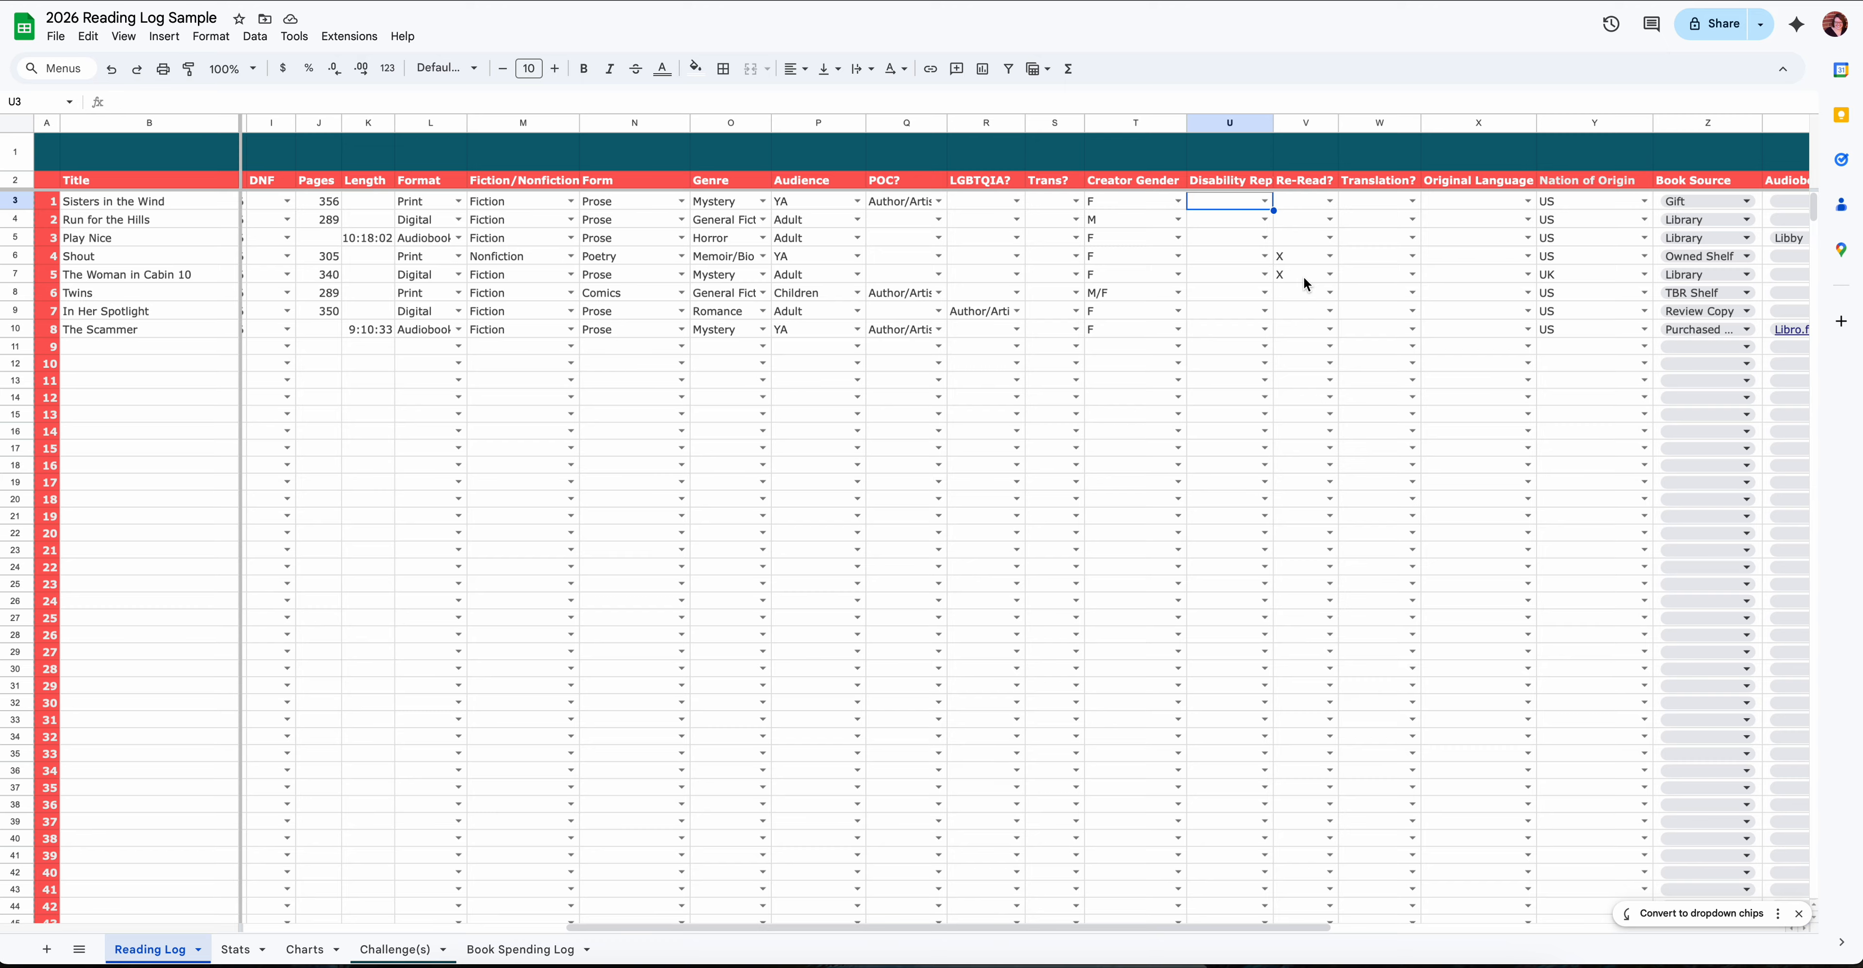
click(1265, 205)
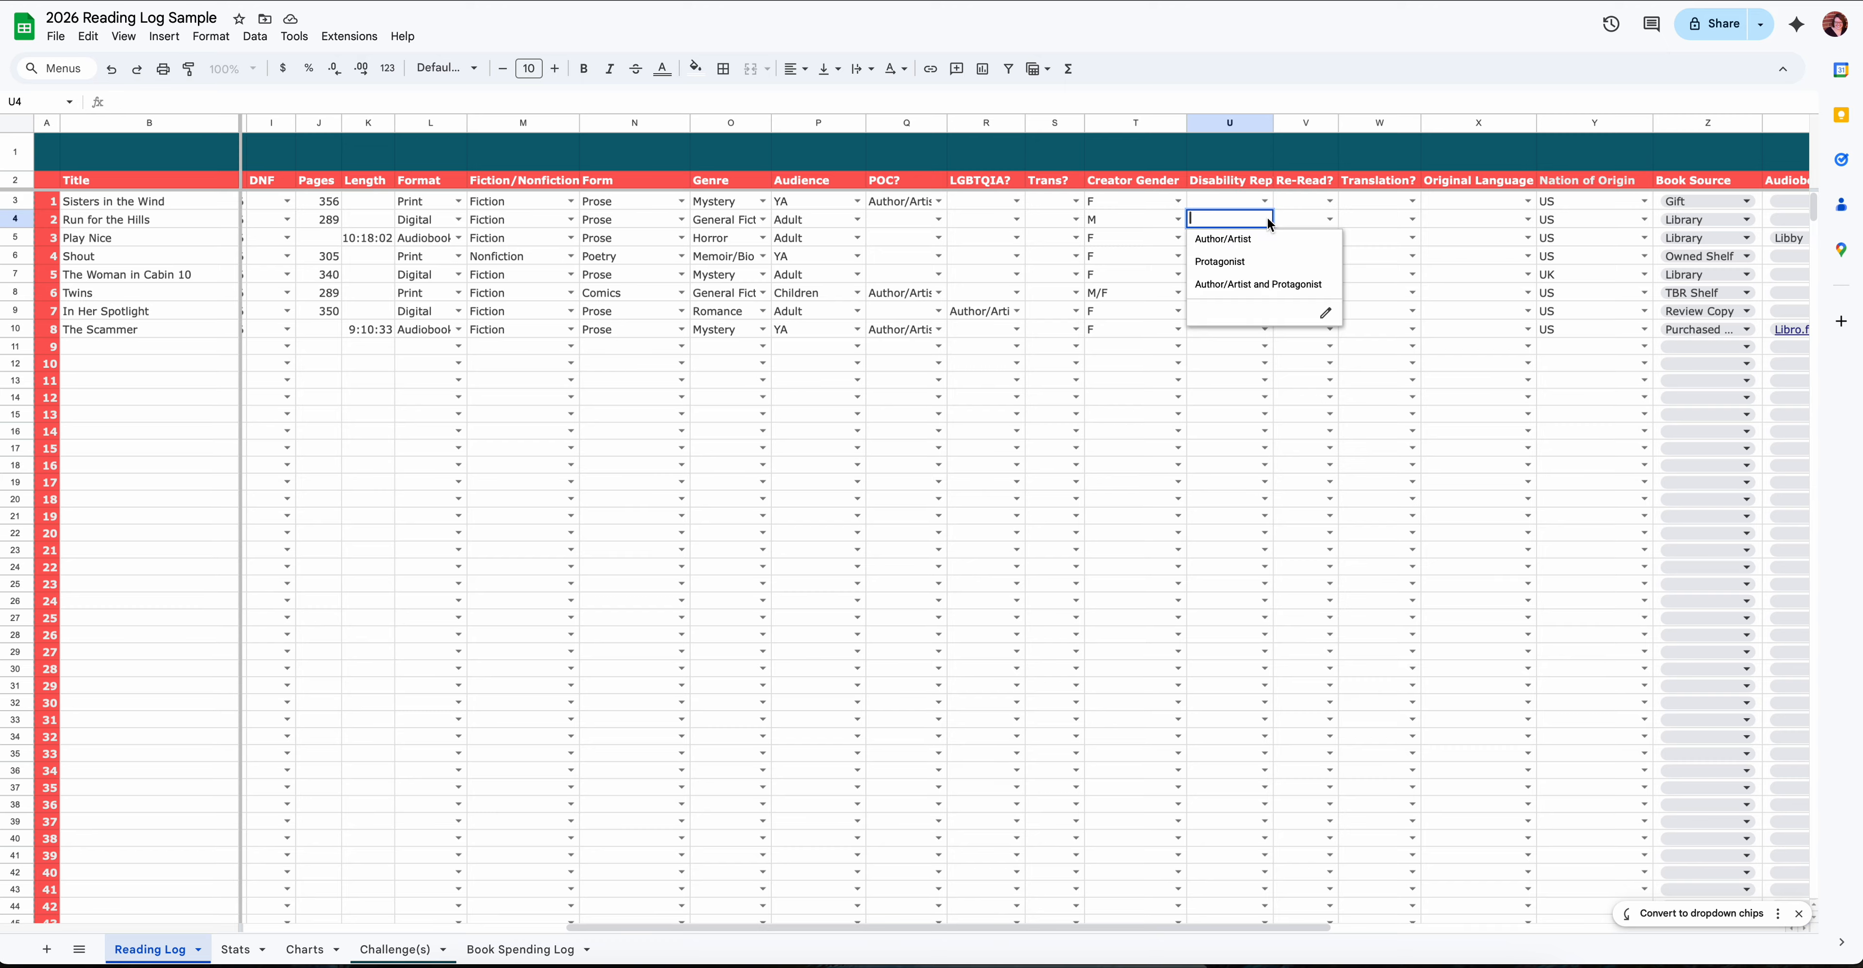
click(1305, 197)
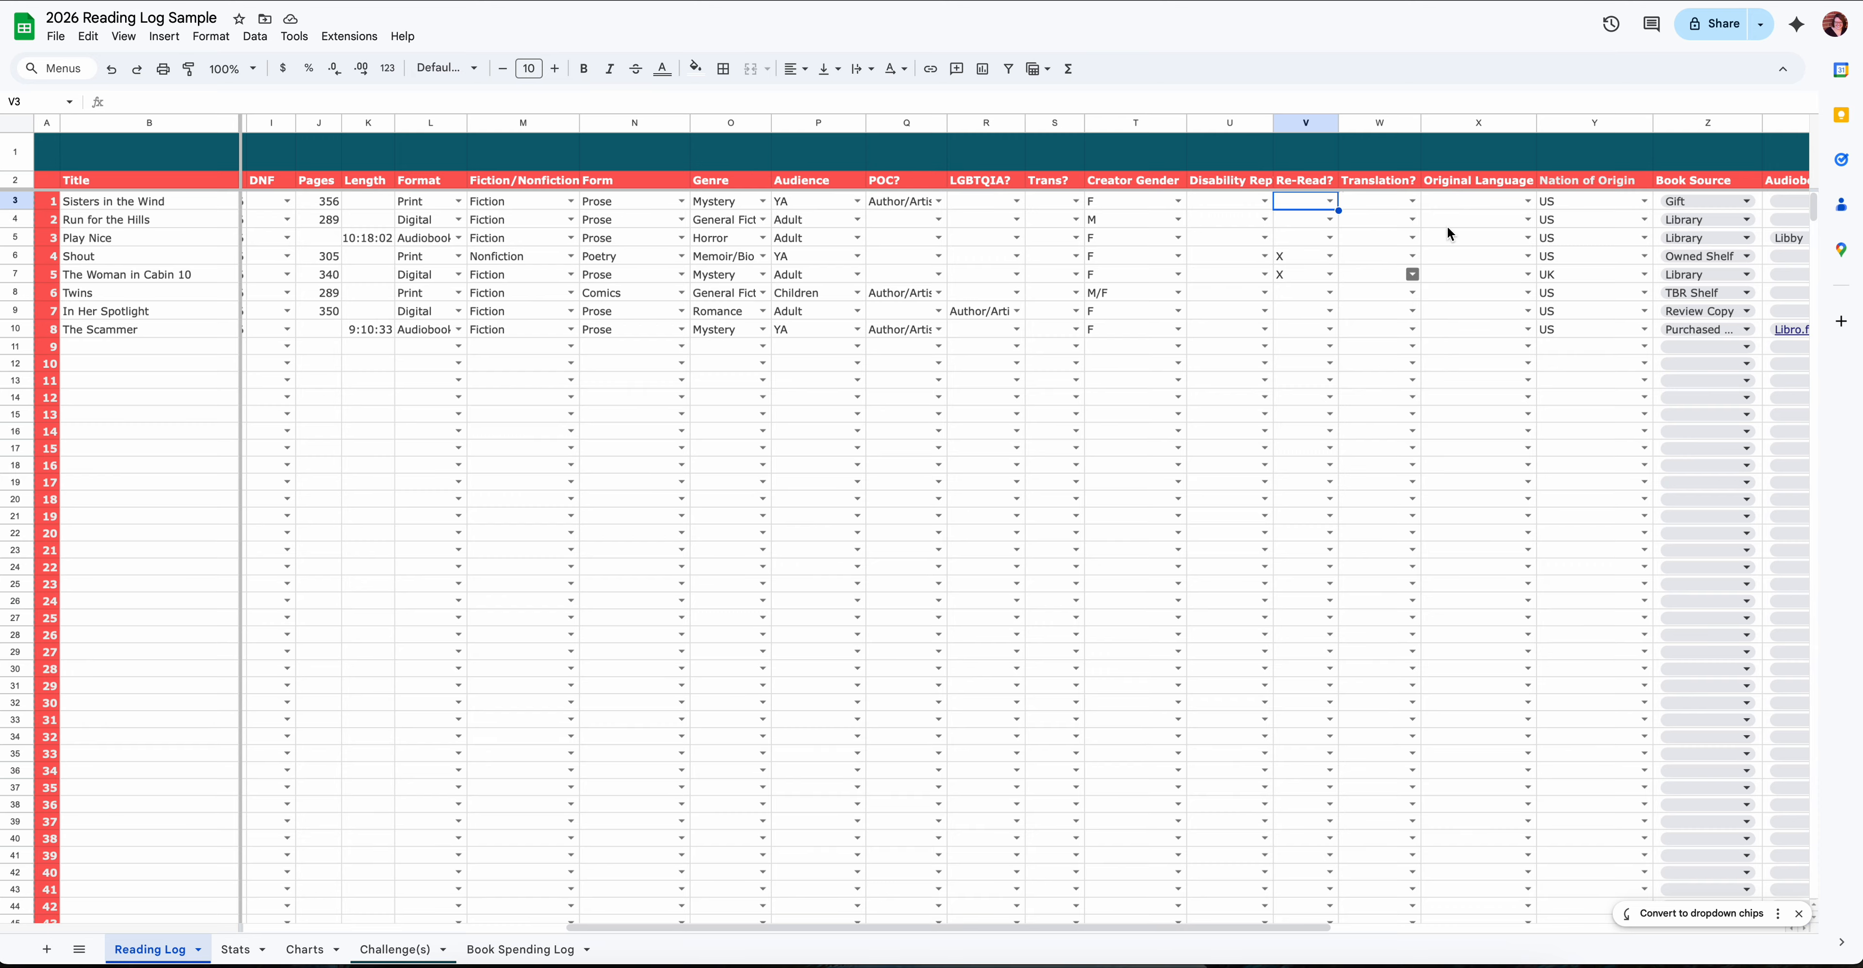
click(1528, 201)
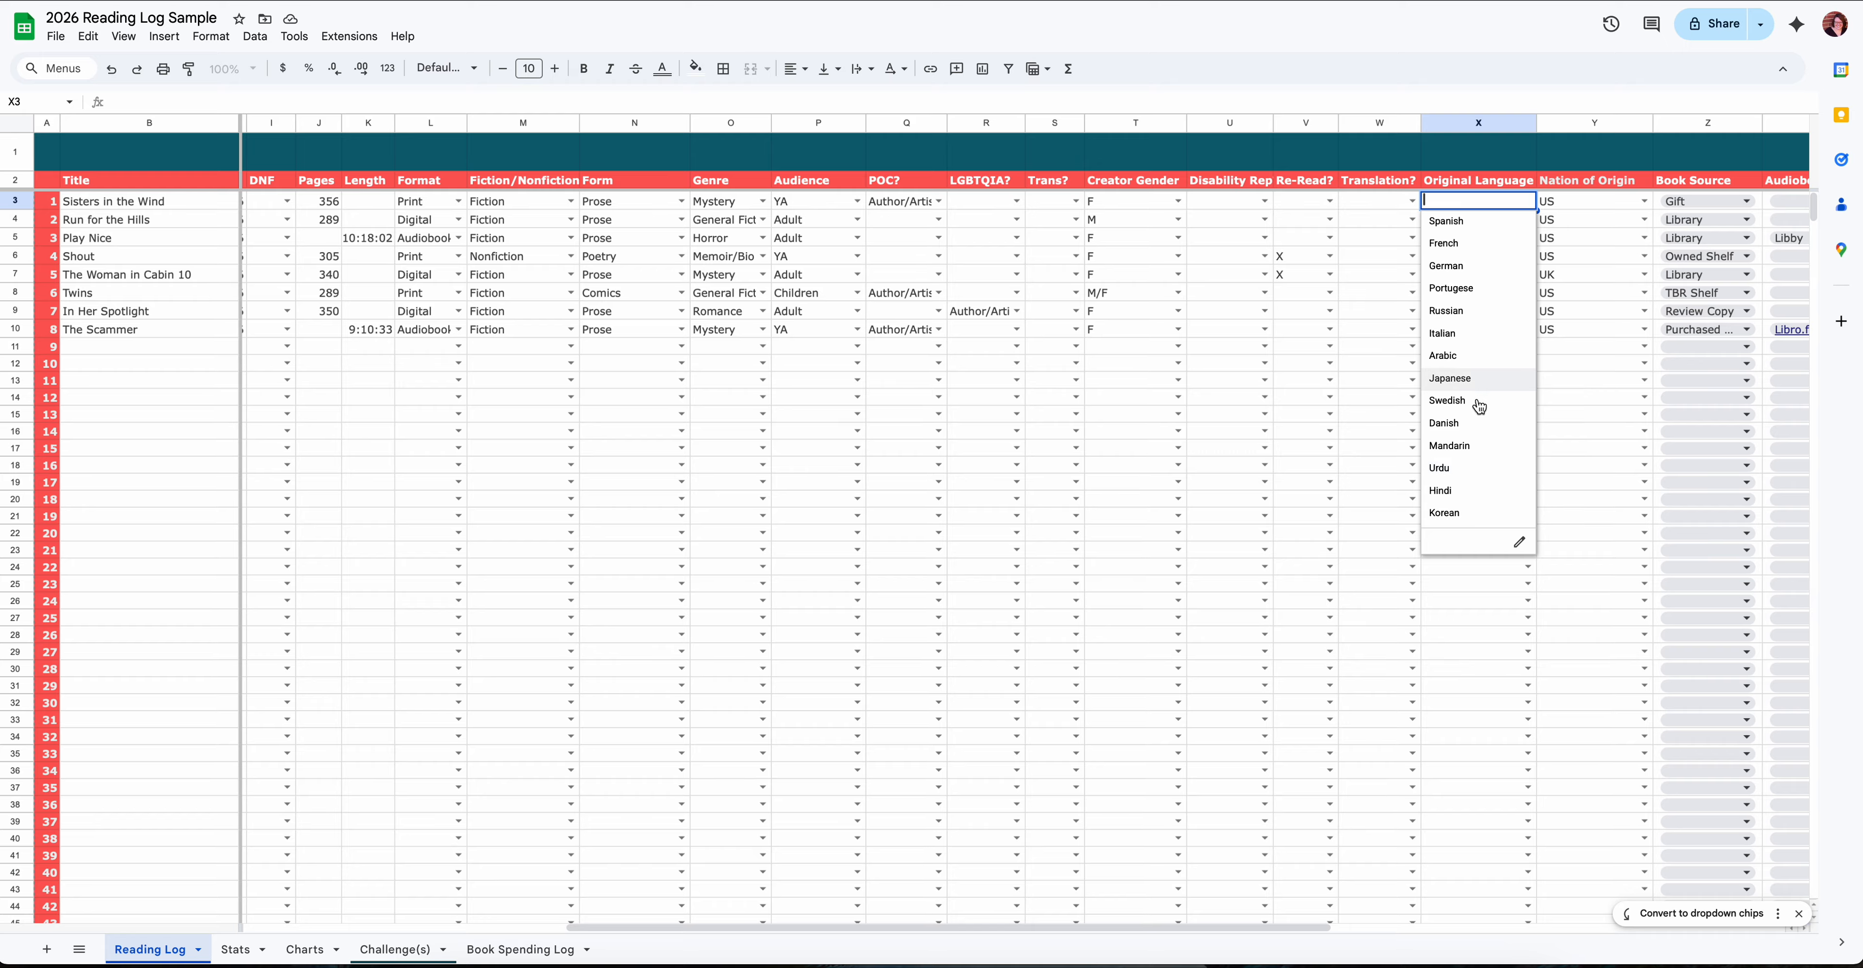
click(1586, 361)
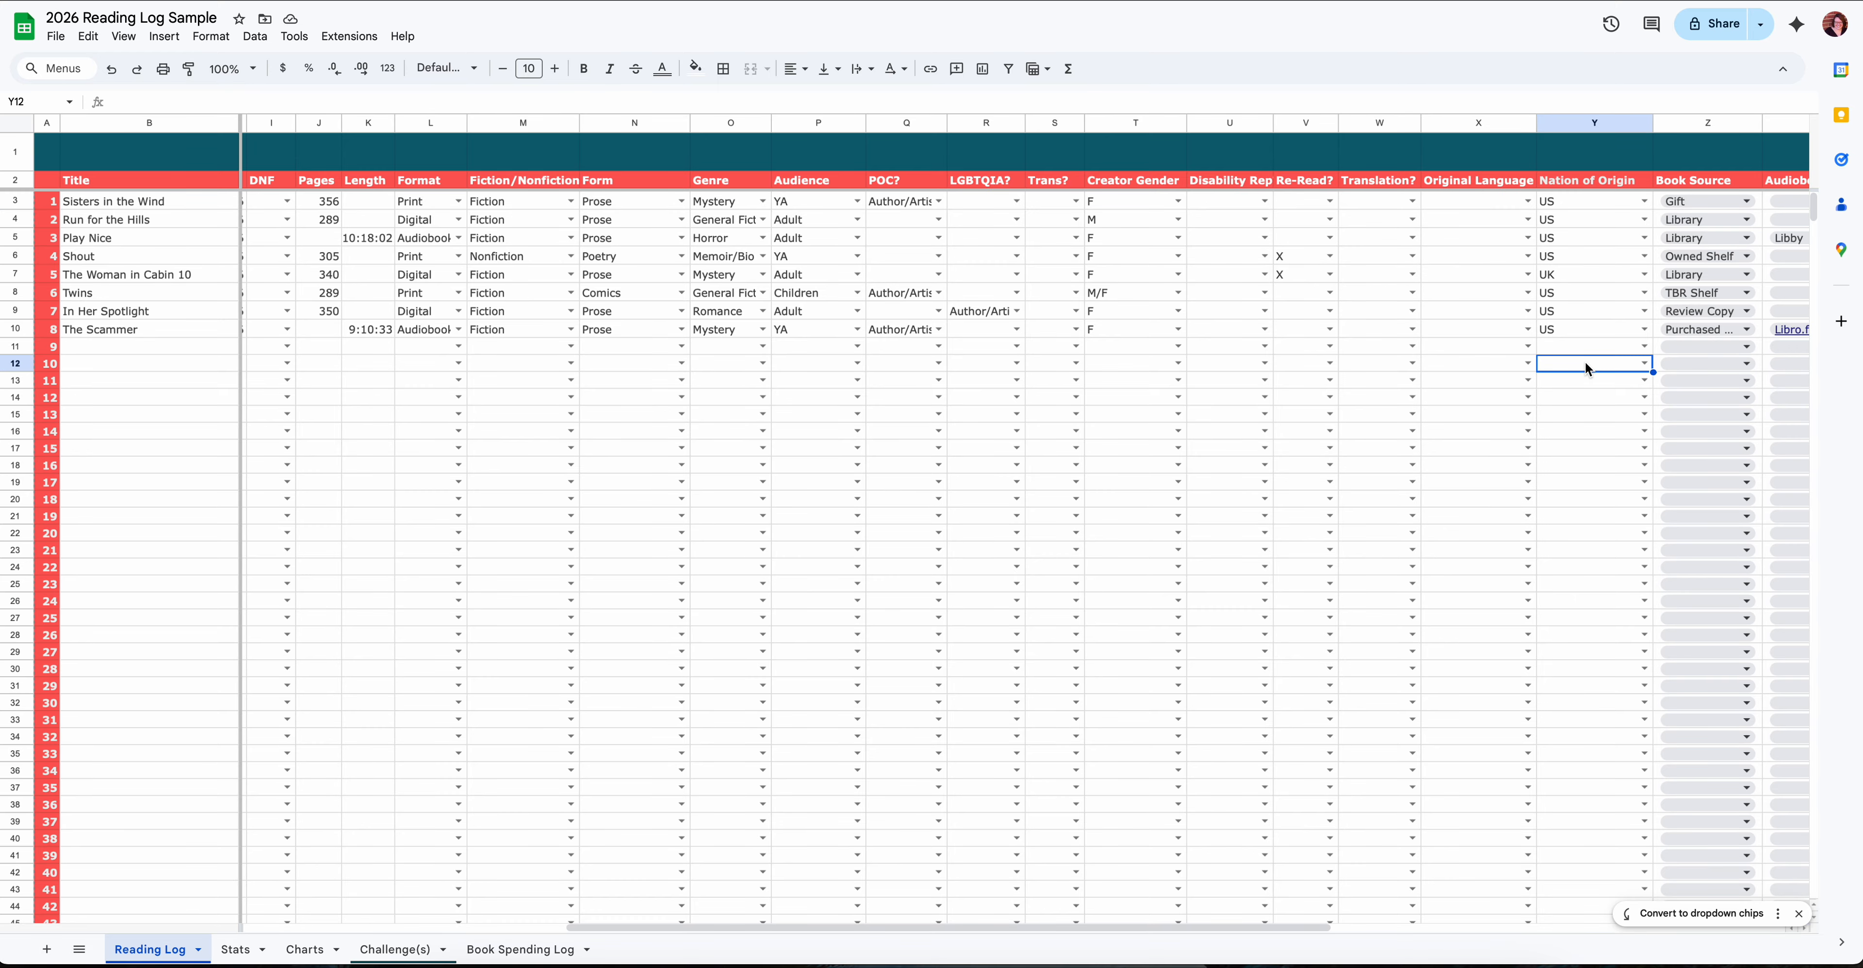
- Review the Book Source choices in the first empty row, below The Scammer
scroll(1584, 262, right, 4)
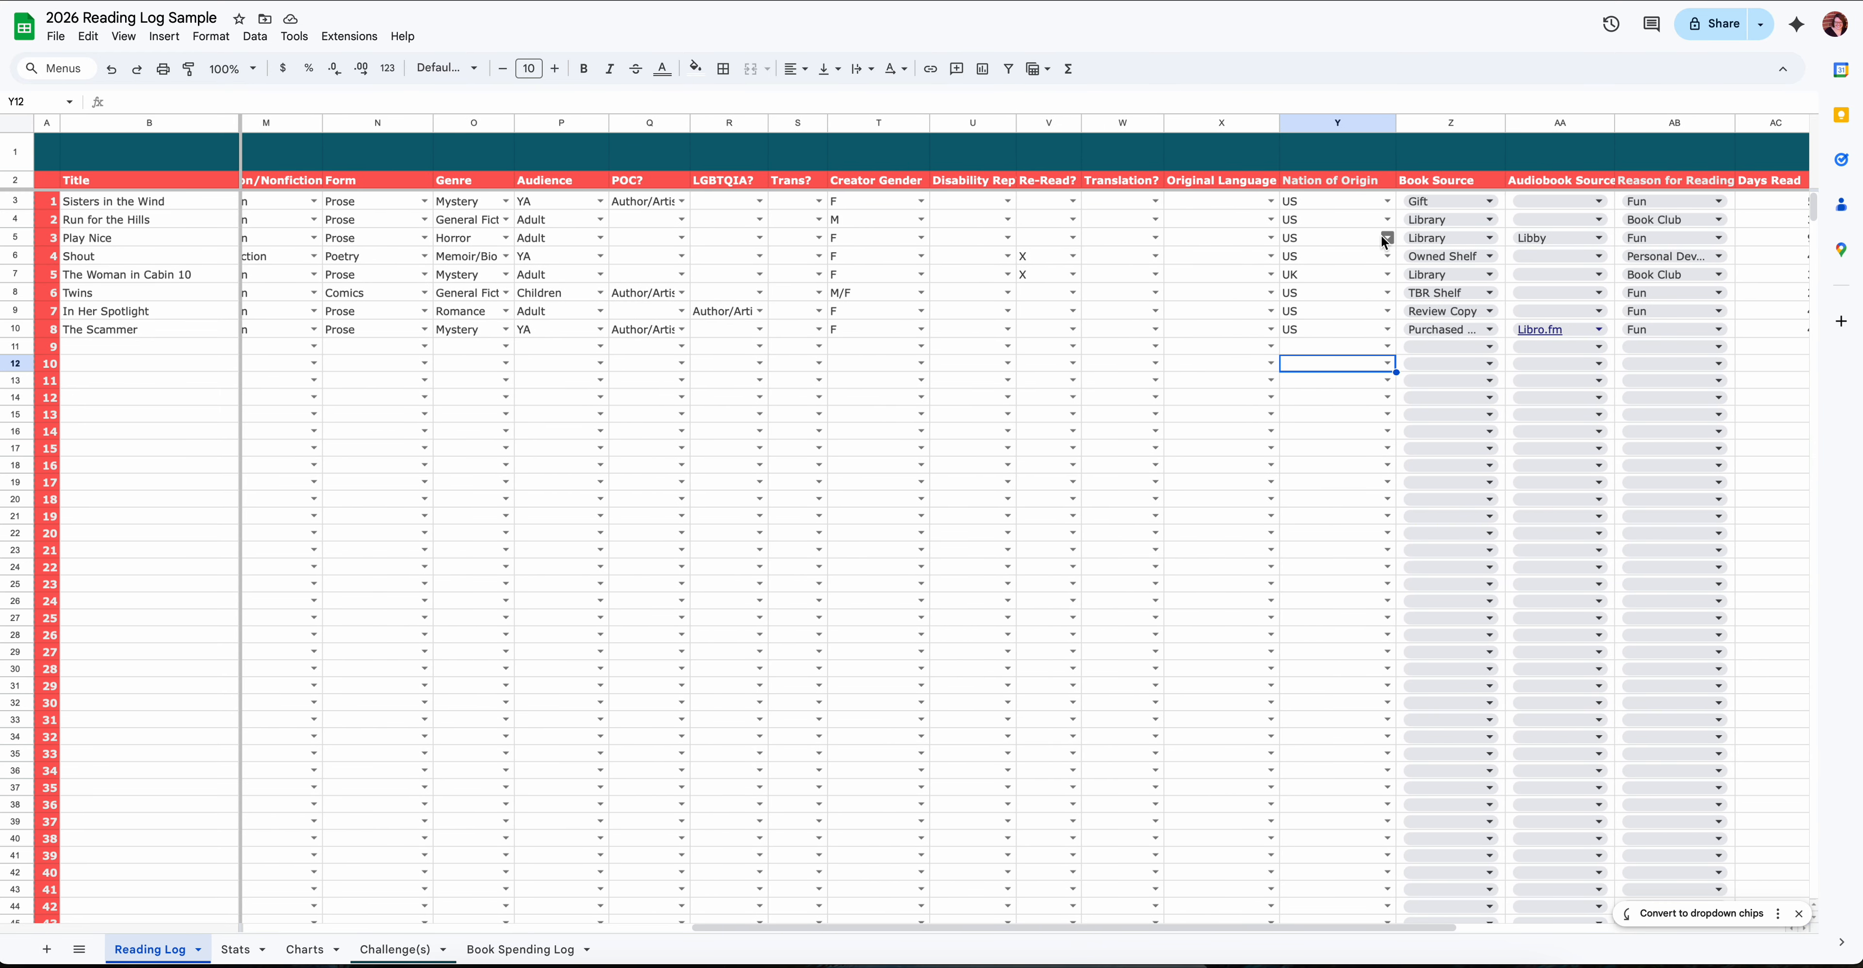
scroll(1432, 345, left, 1)
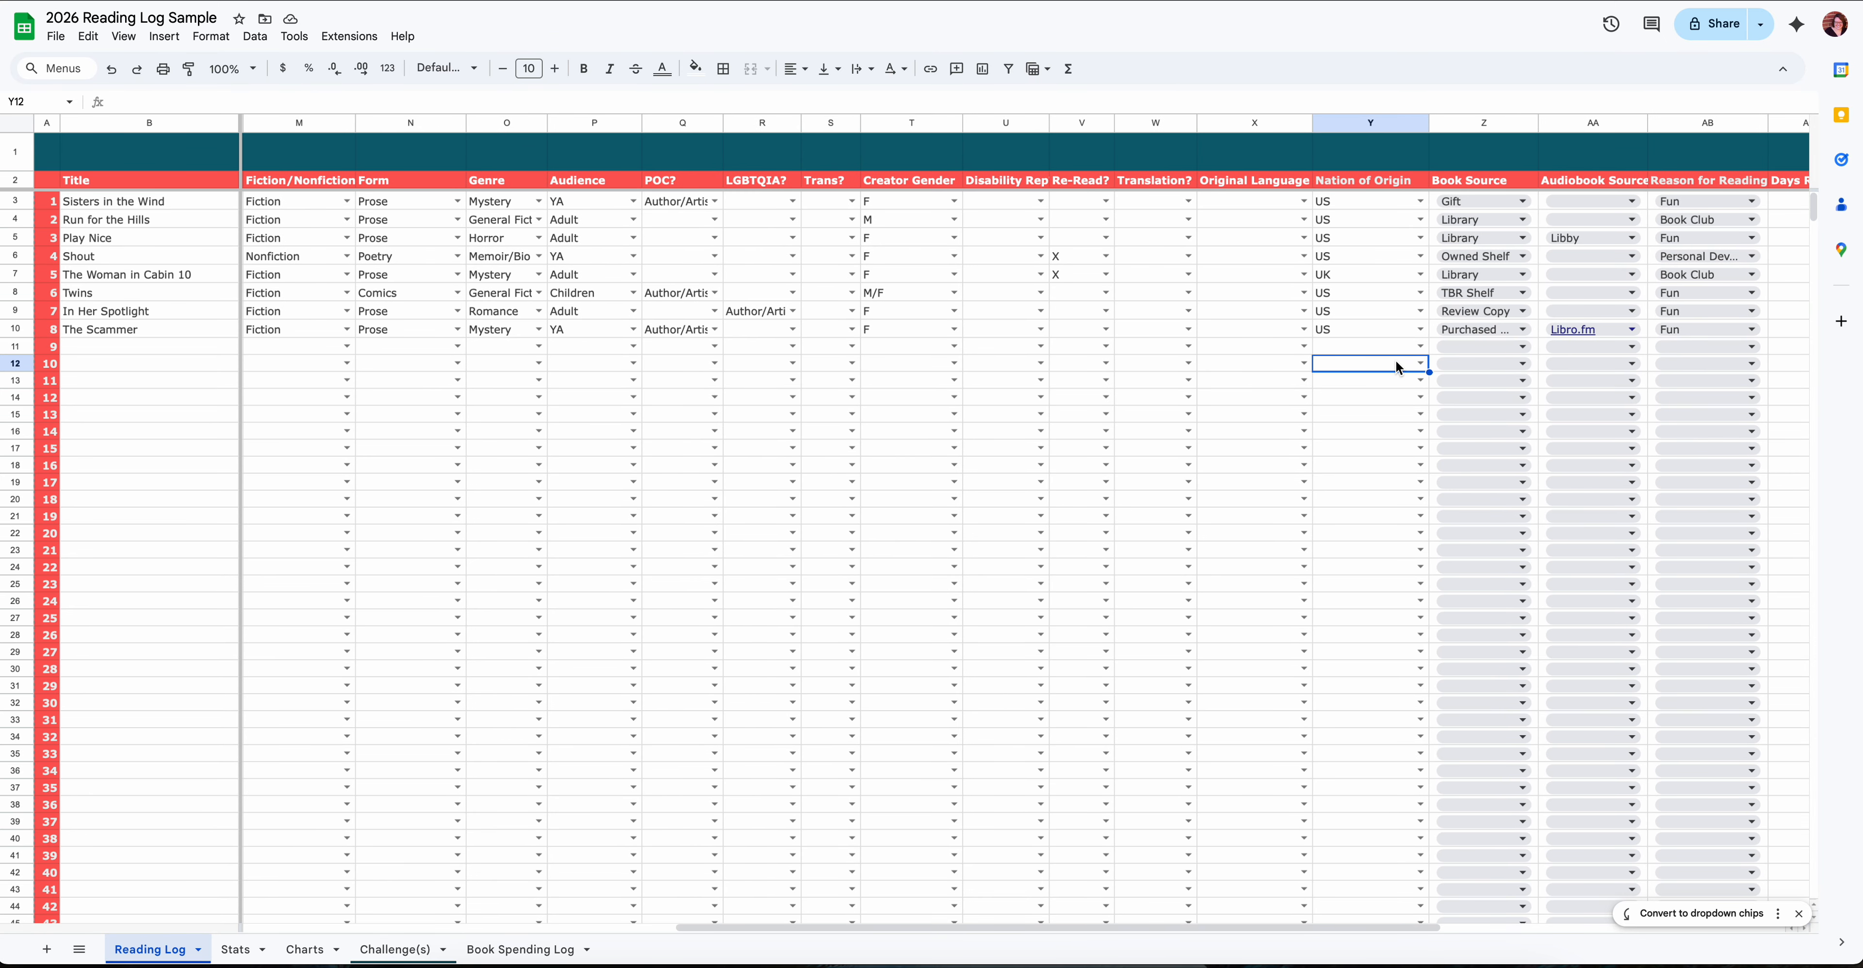
click(1527, 347)
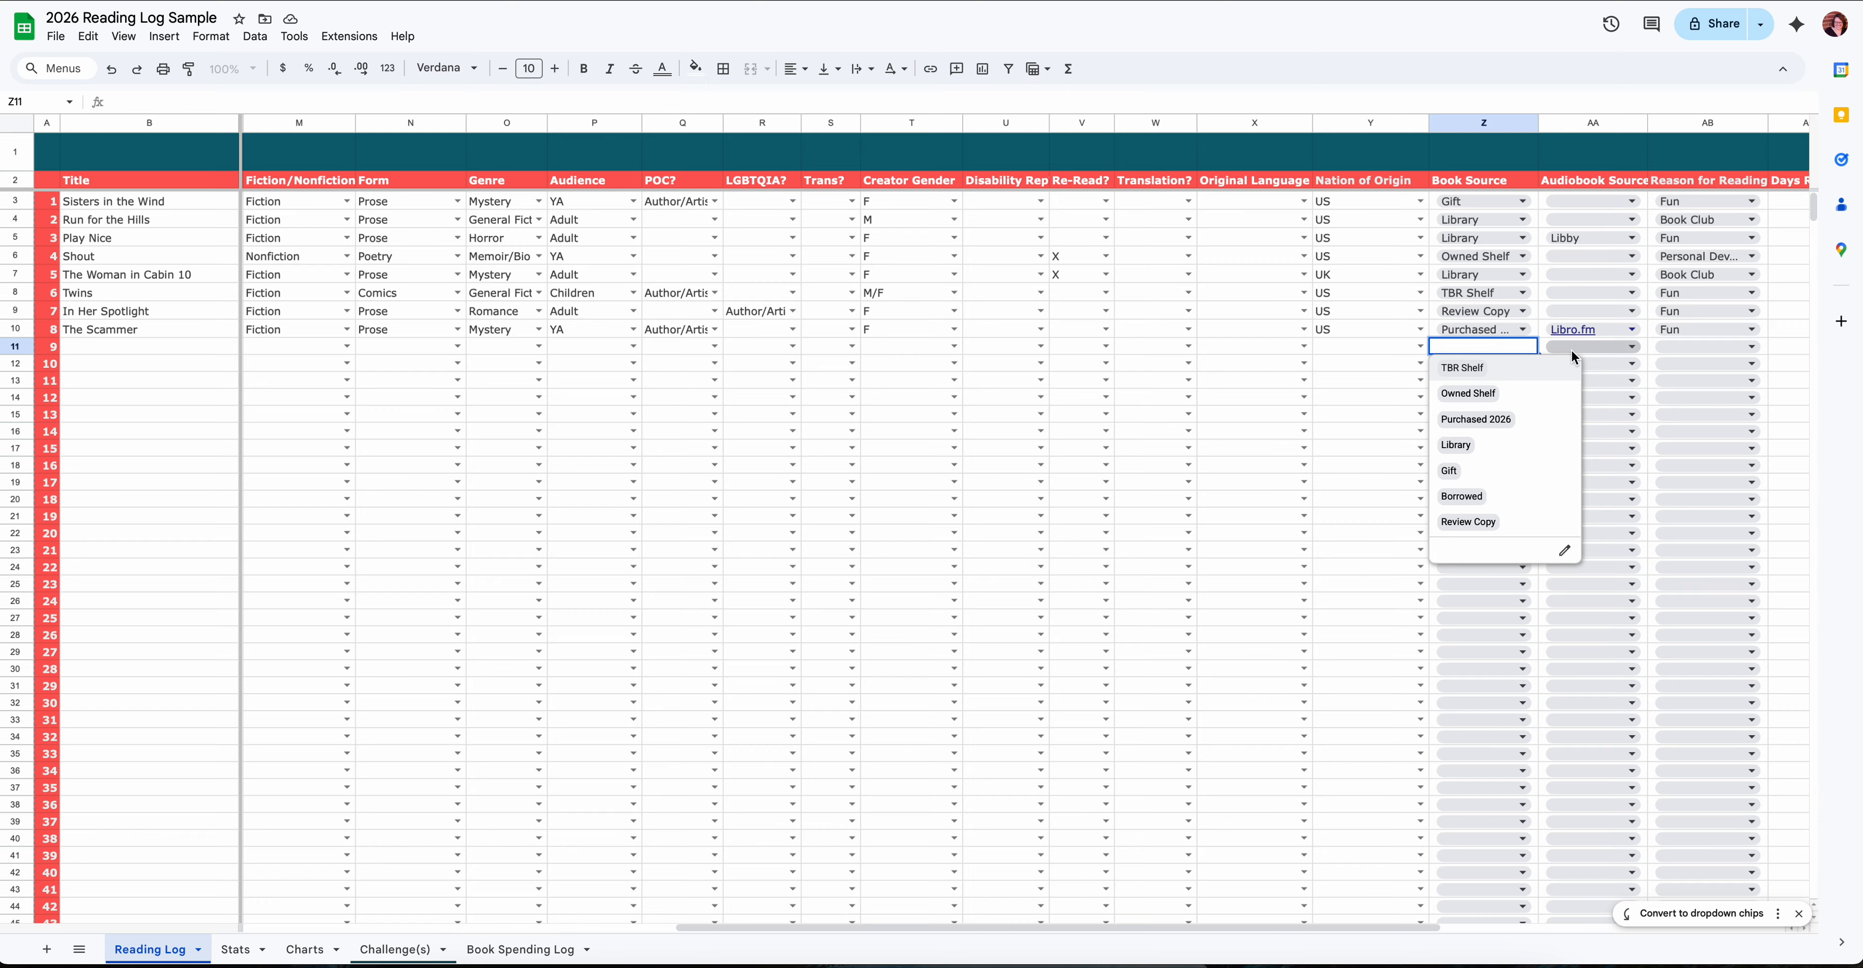
- Review the Audiobook Source choices for Shout and the Reason for Reading choices for Twins and the empty row numbered 12
click(1636, 257)
click(1635, 257)
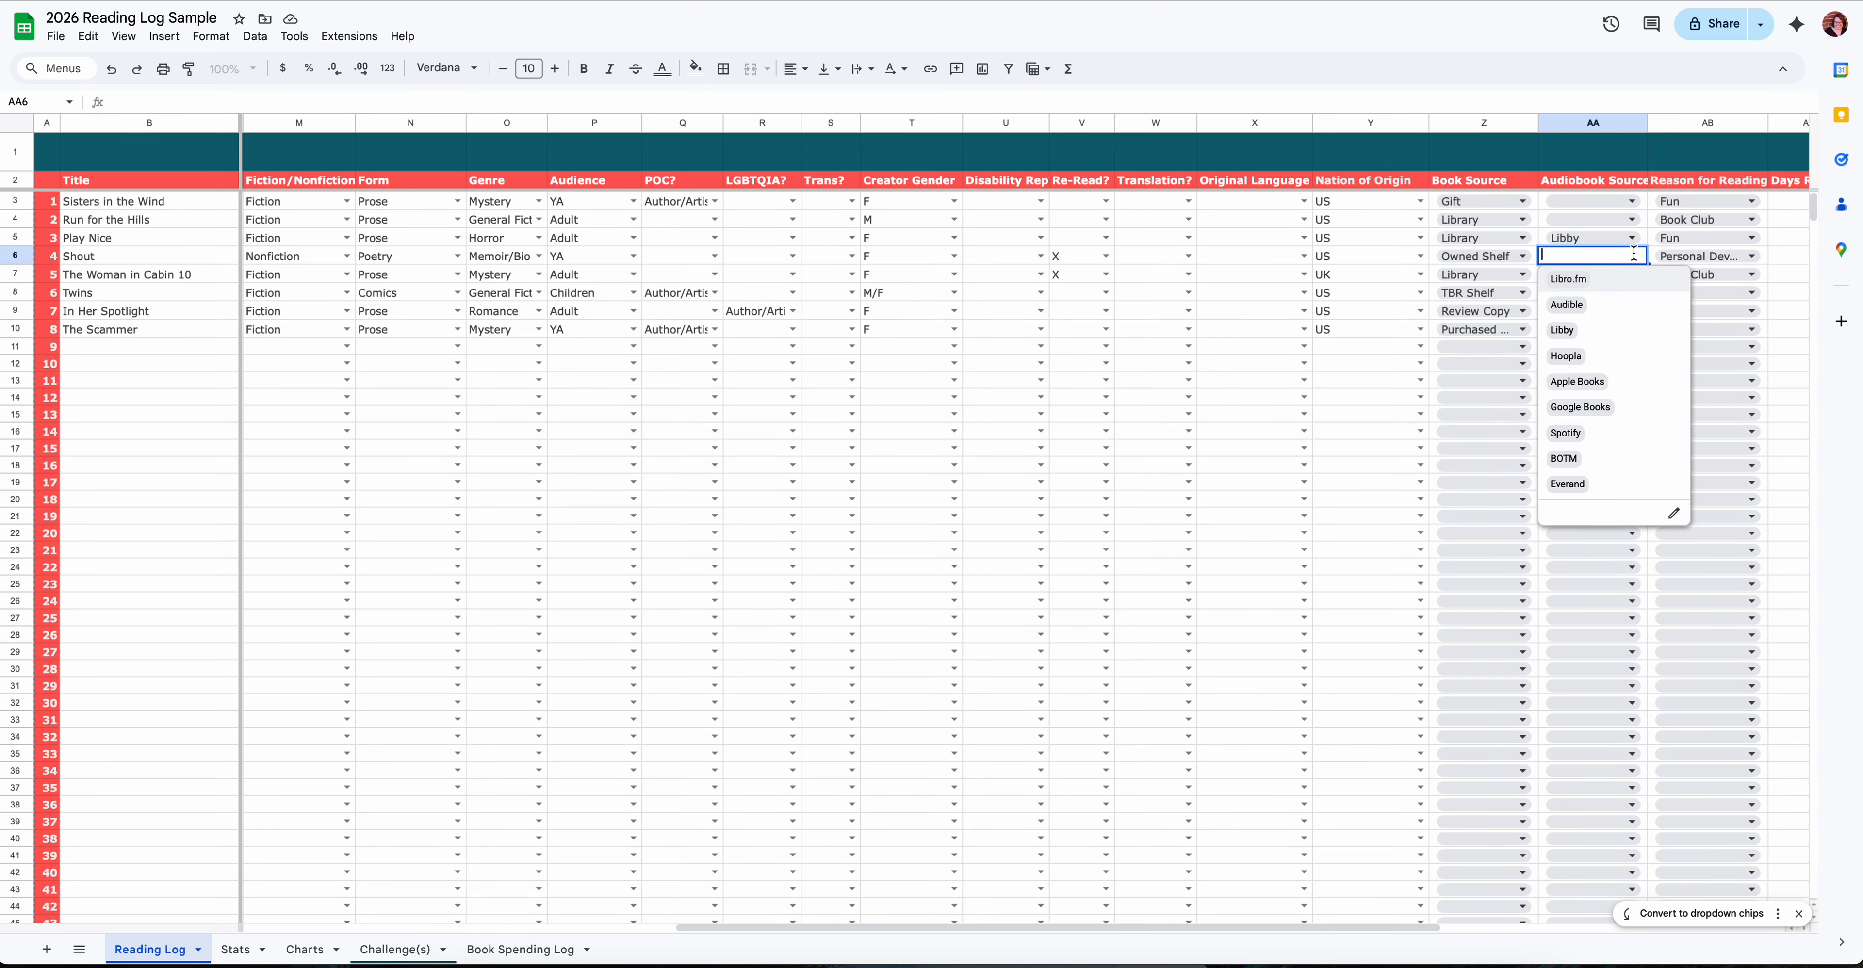
click(1751, 293)
text(Fun)
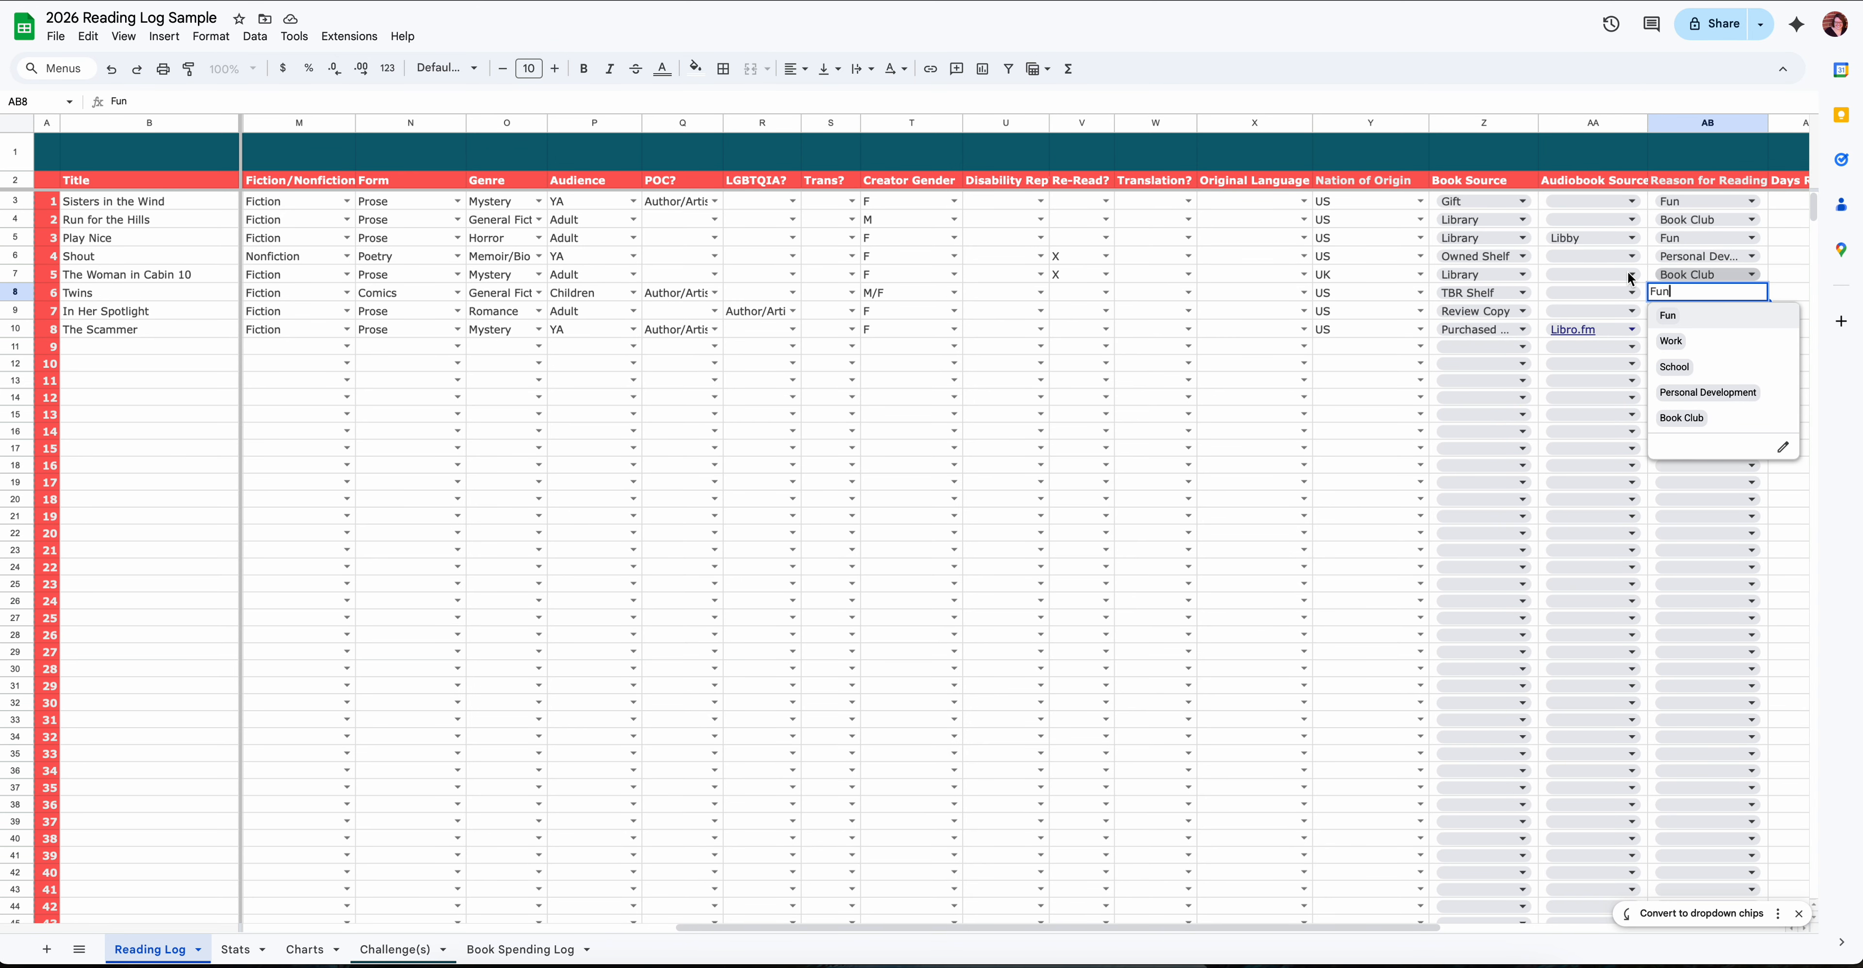
scroll(1574, 273, right, 3)
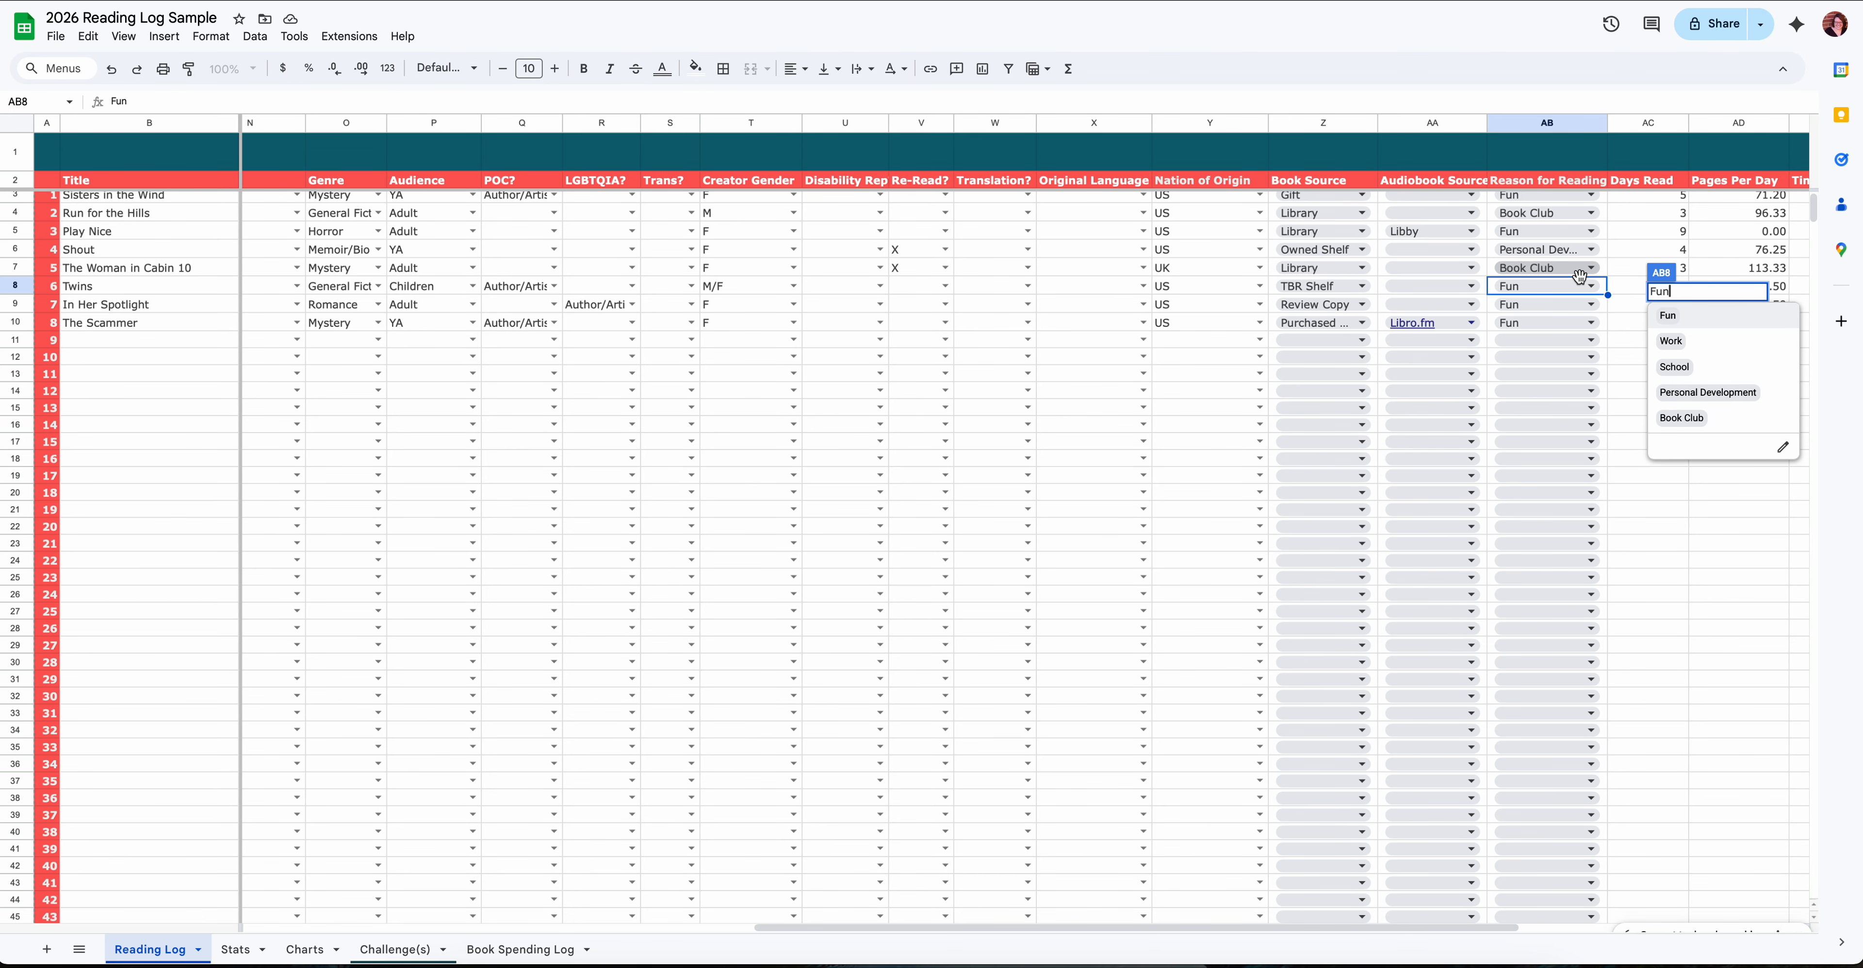
scroll(1571, 304, down, 1)
scroll(1566, 337, left, 1)
click(1567, 339)
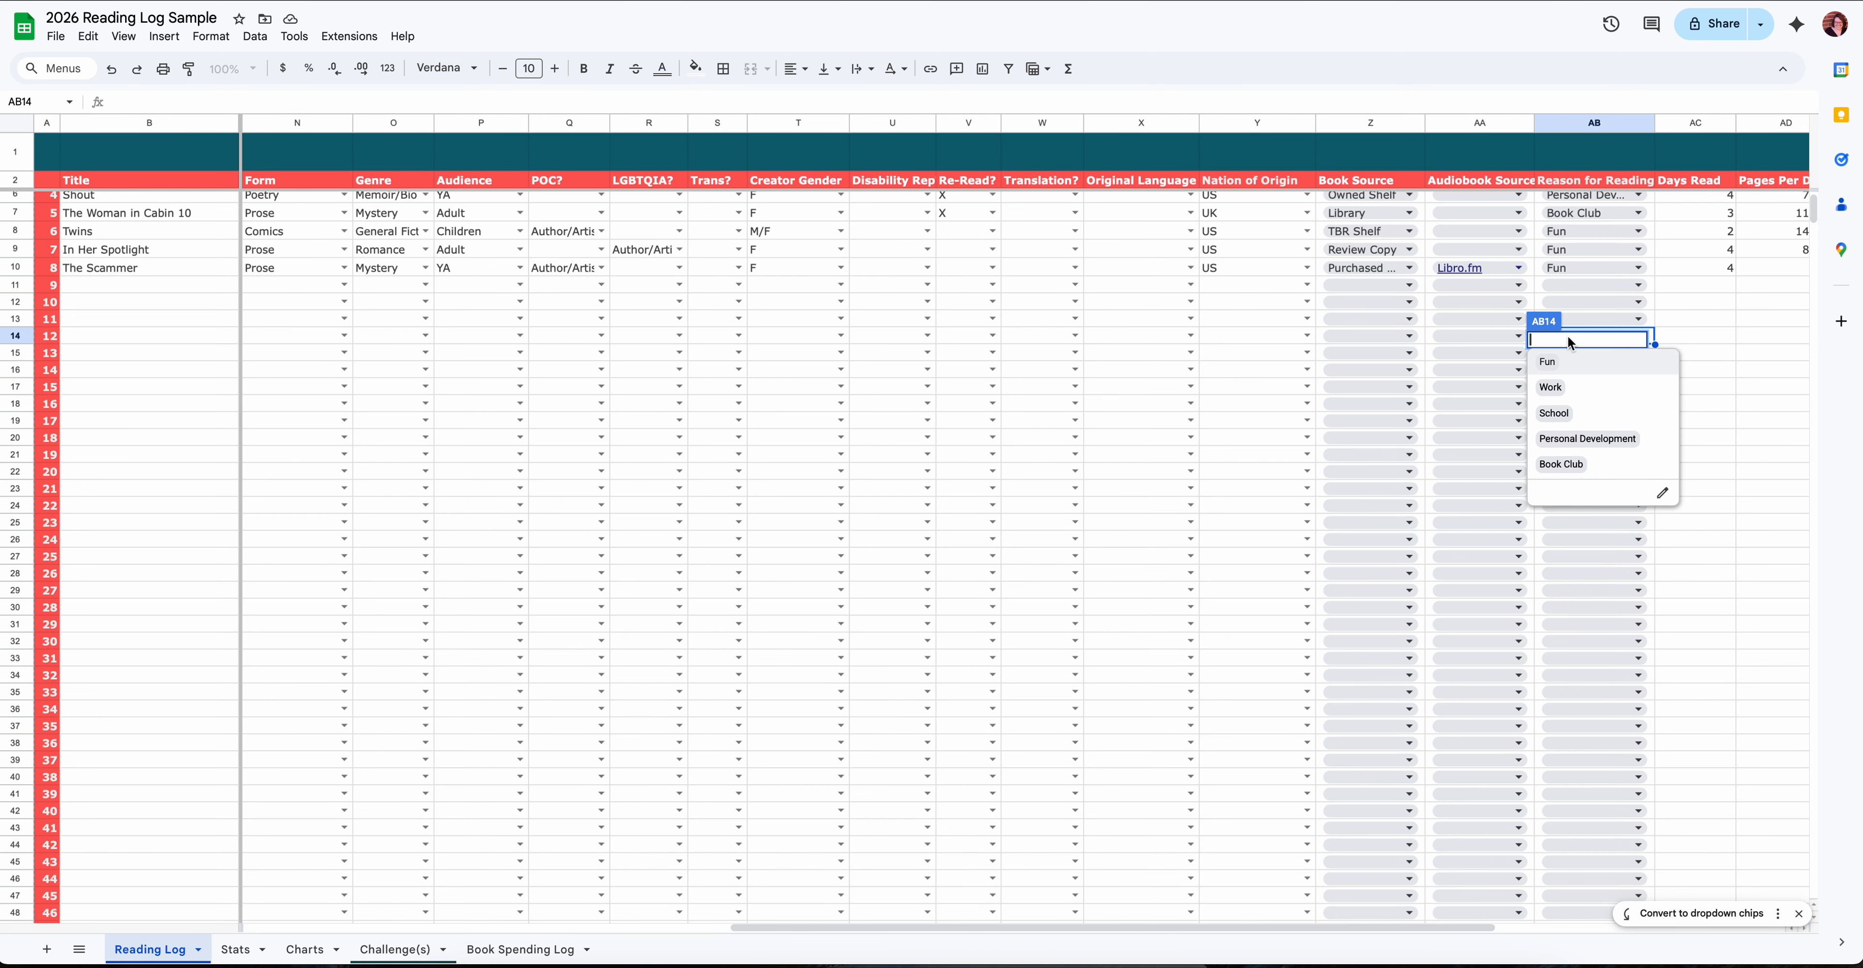
- Check the Days Read formula in the first empty row and look at the Pages Per Day and Time Per Day columns
click(1718, 289)
scroll(1718, 293, up, 1)
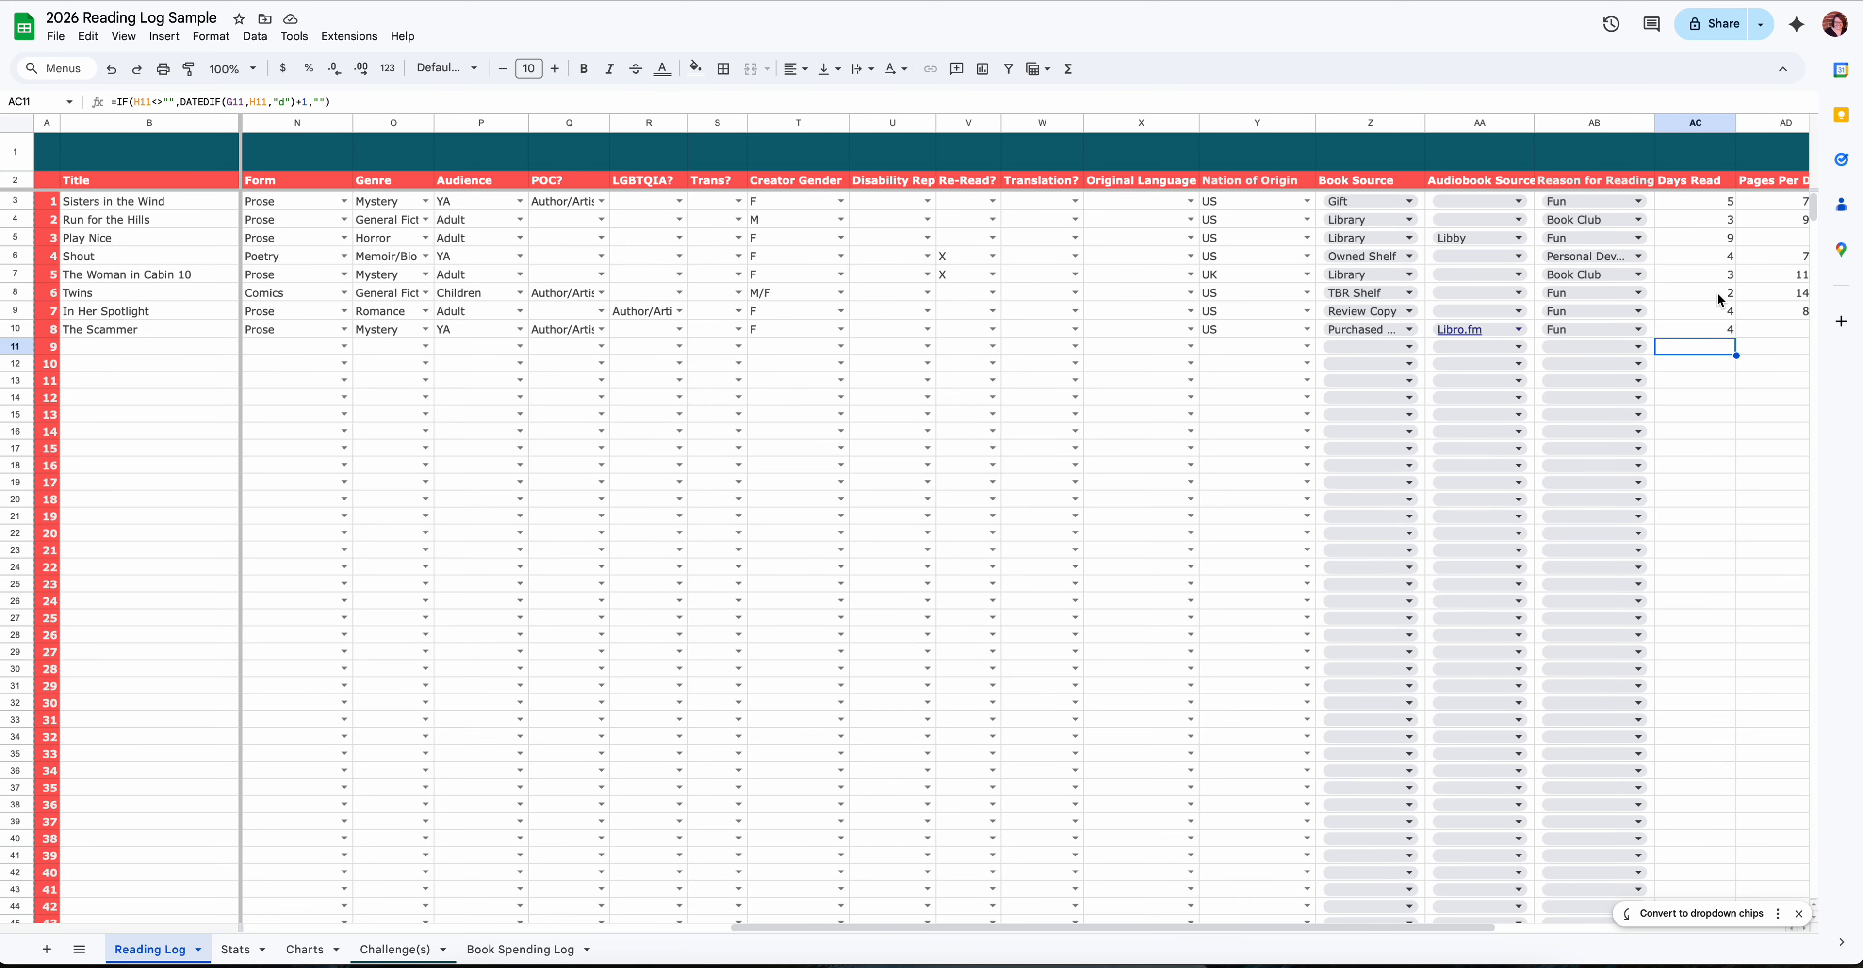
scroll(1693, 237, right, 1)
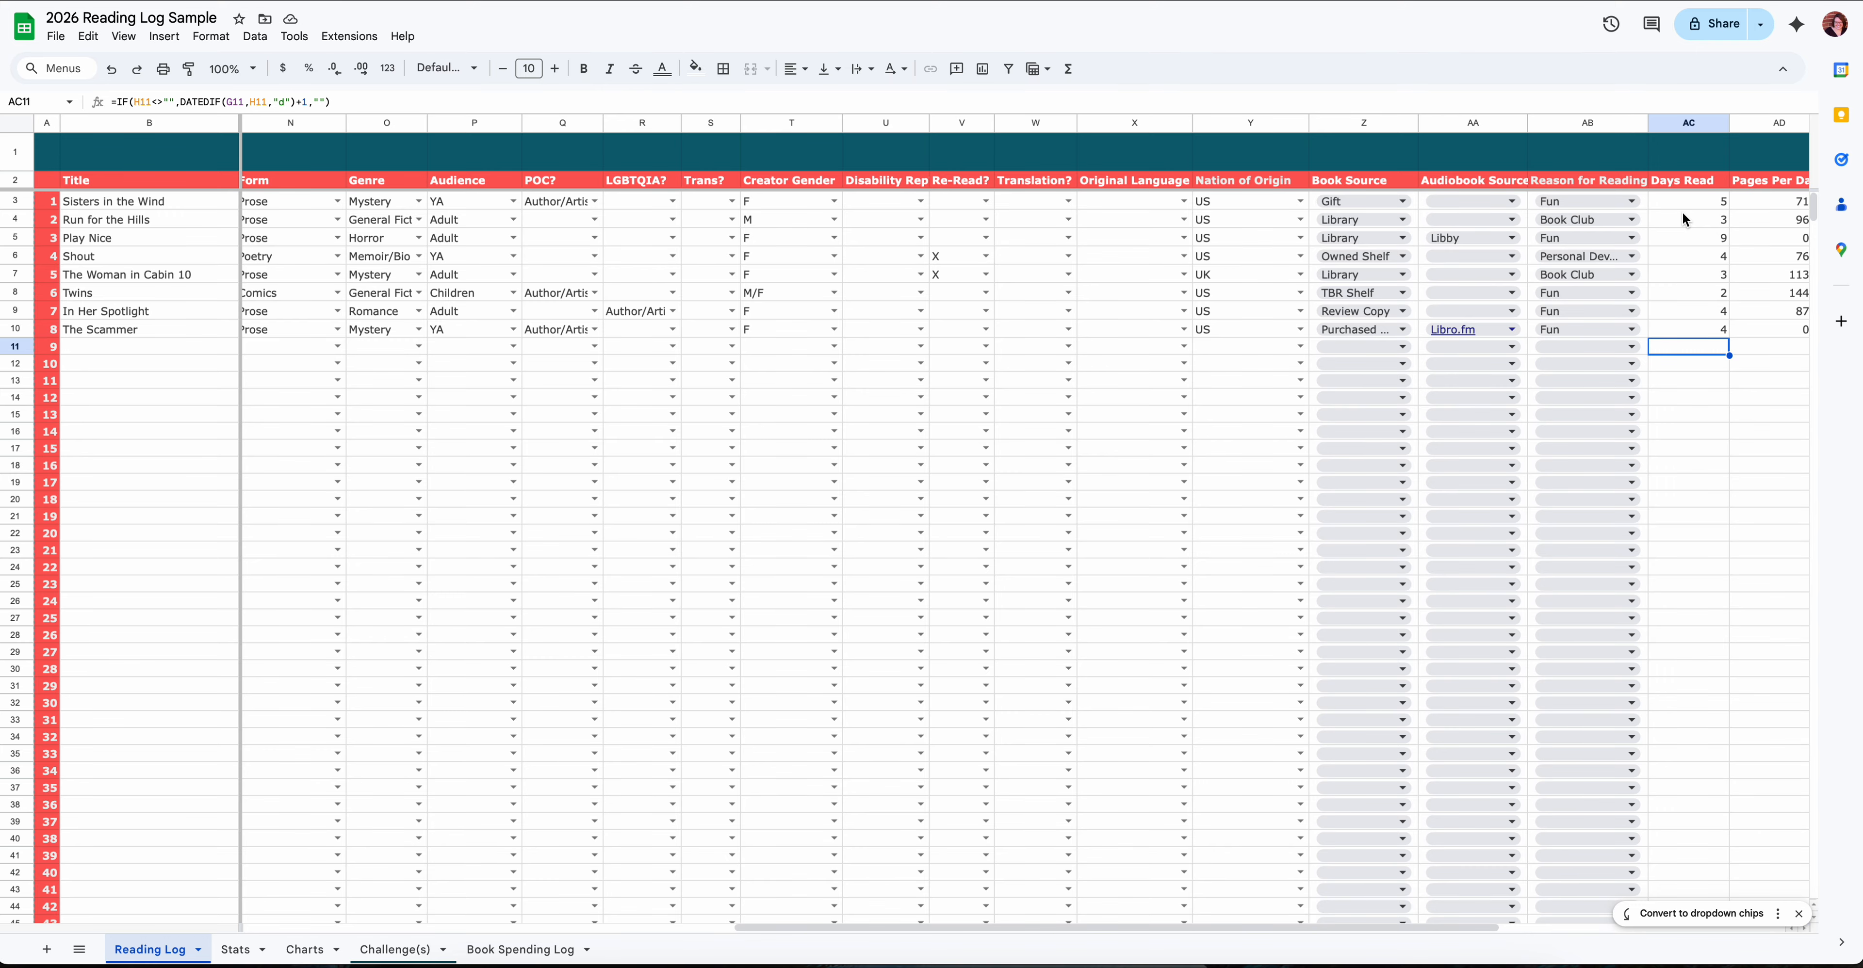
scroll(1684, 219, right, 3)
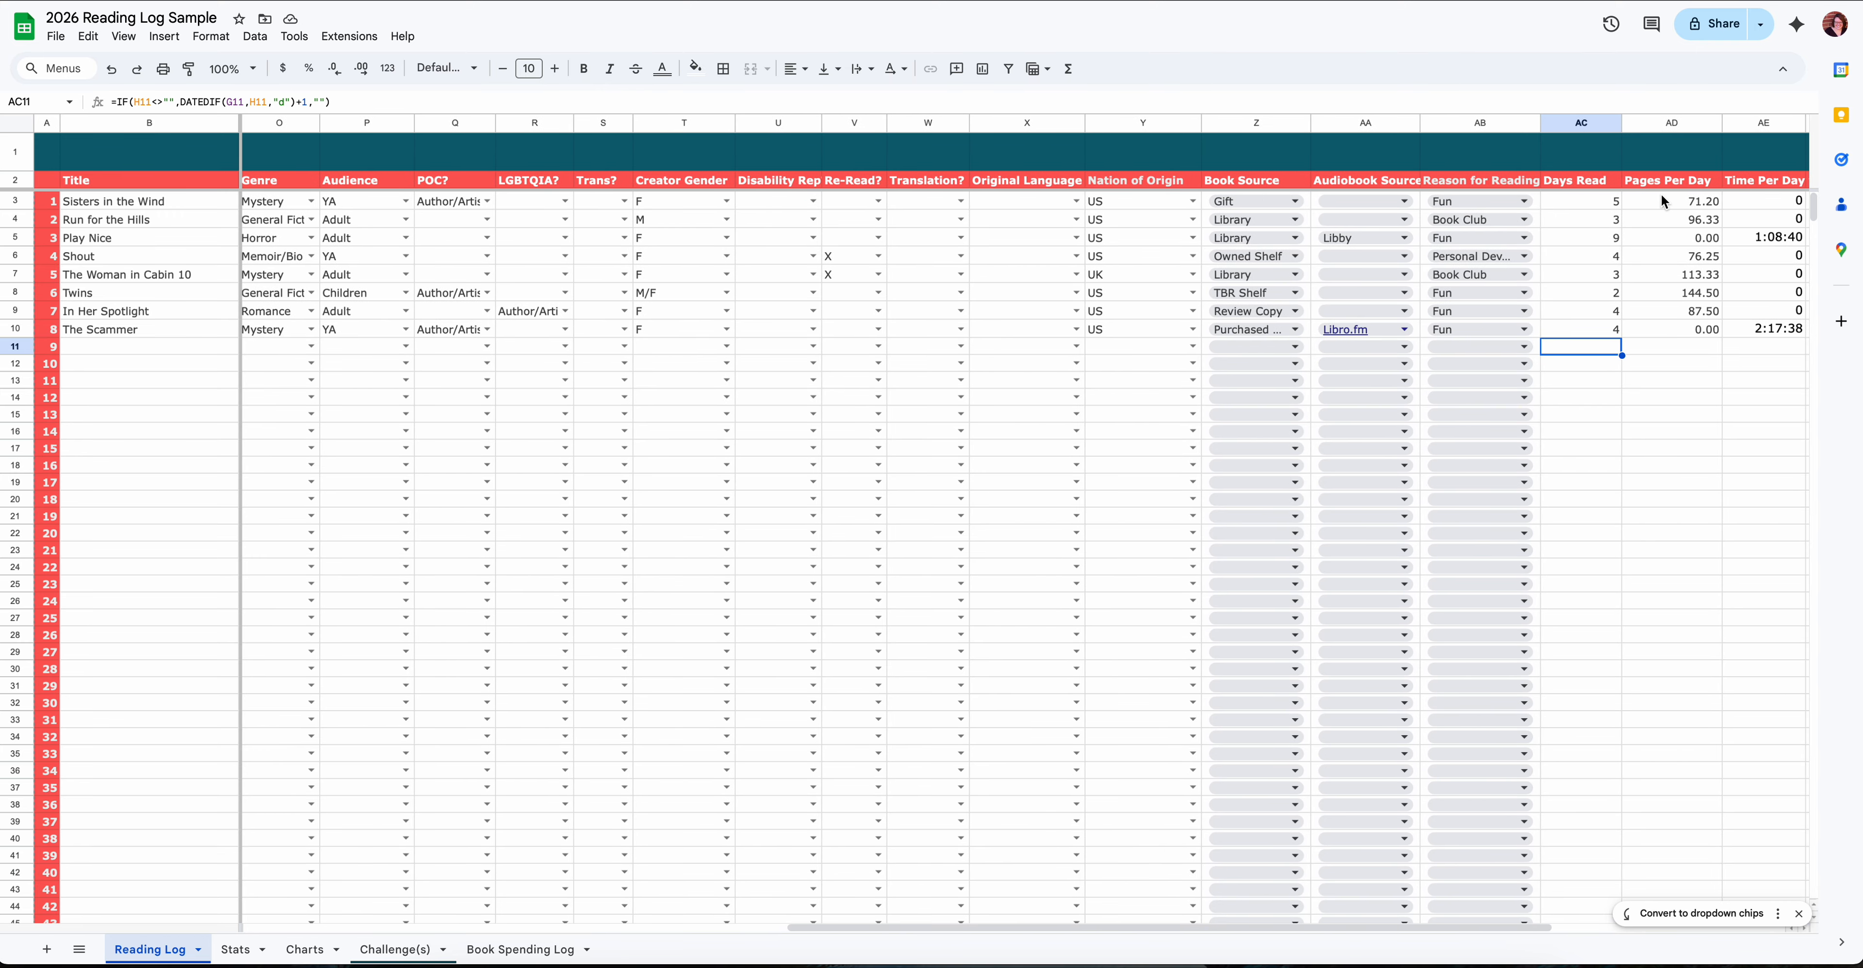
scroll(1664, 276, right, 5)
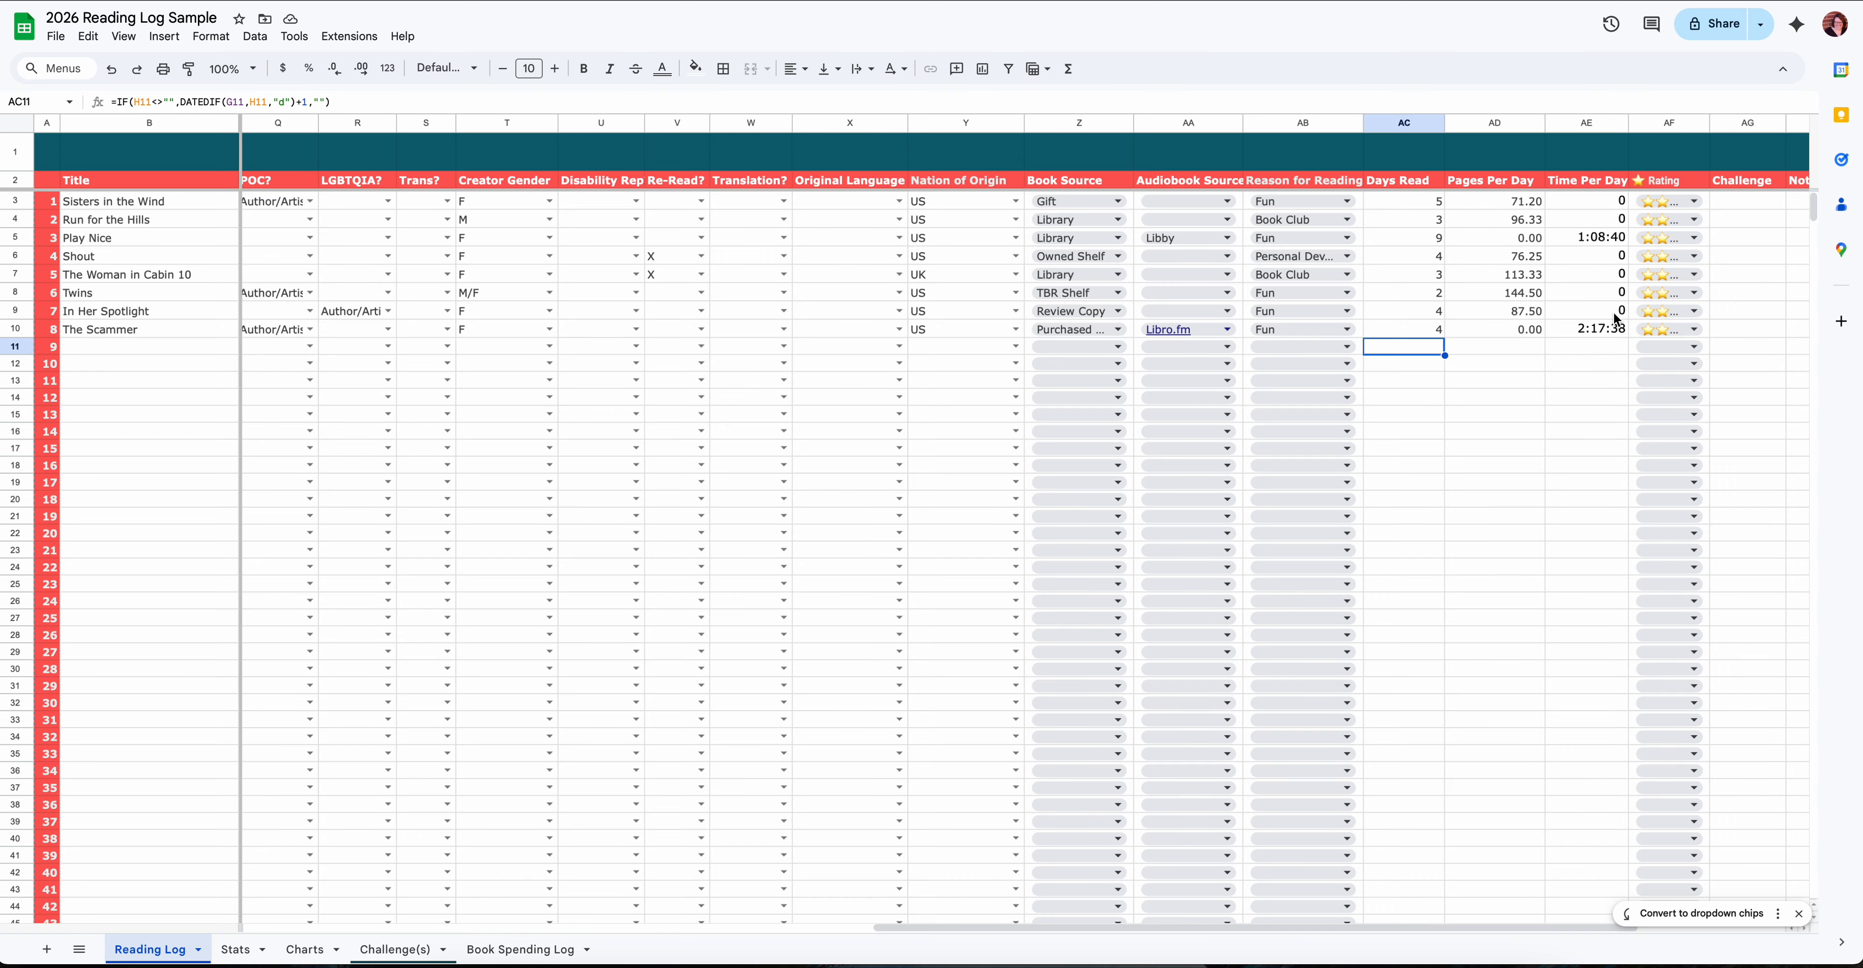
- Review the star Rating choices for Sisters in the Wind and look at the Challenge and Notes columns
click(1695, 202)
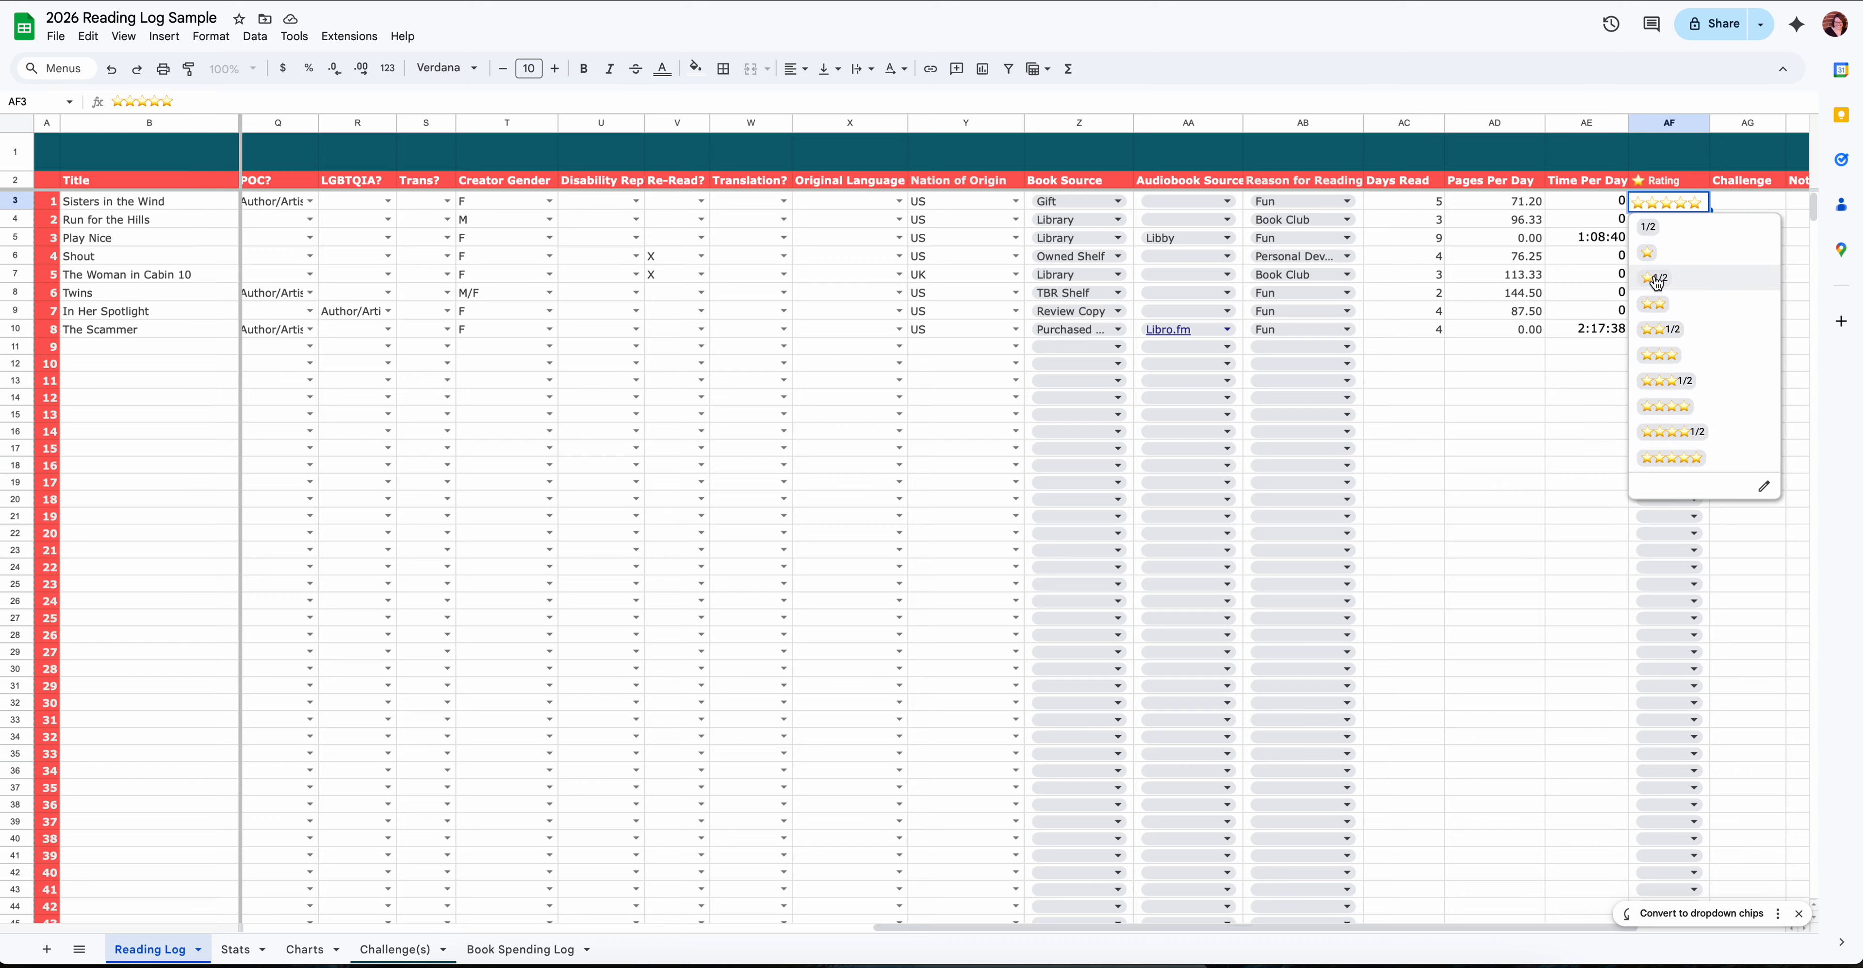
click(1543, 431)
scroll(1544, 425, right, 3)
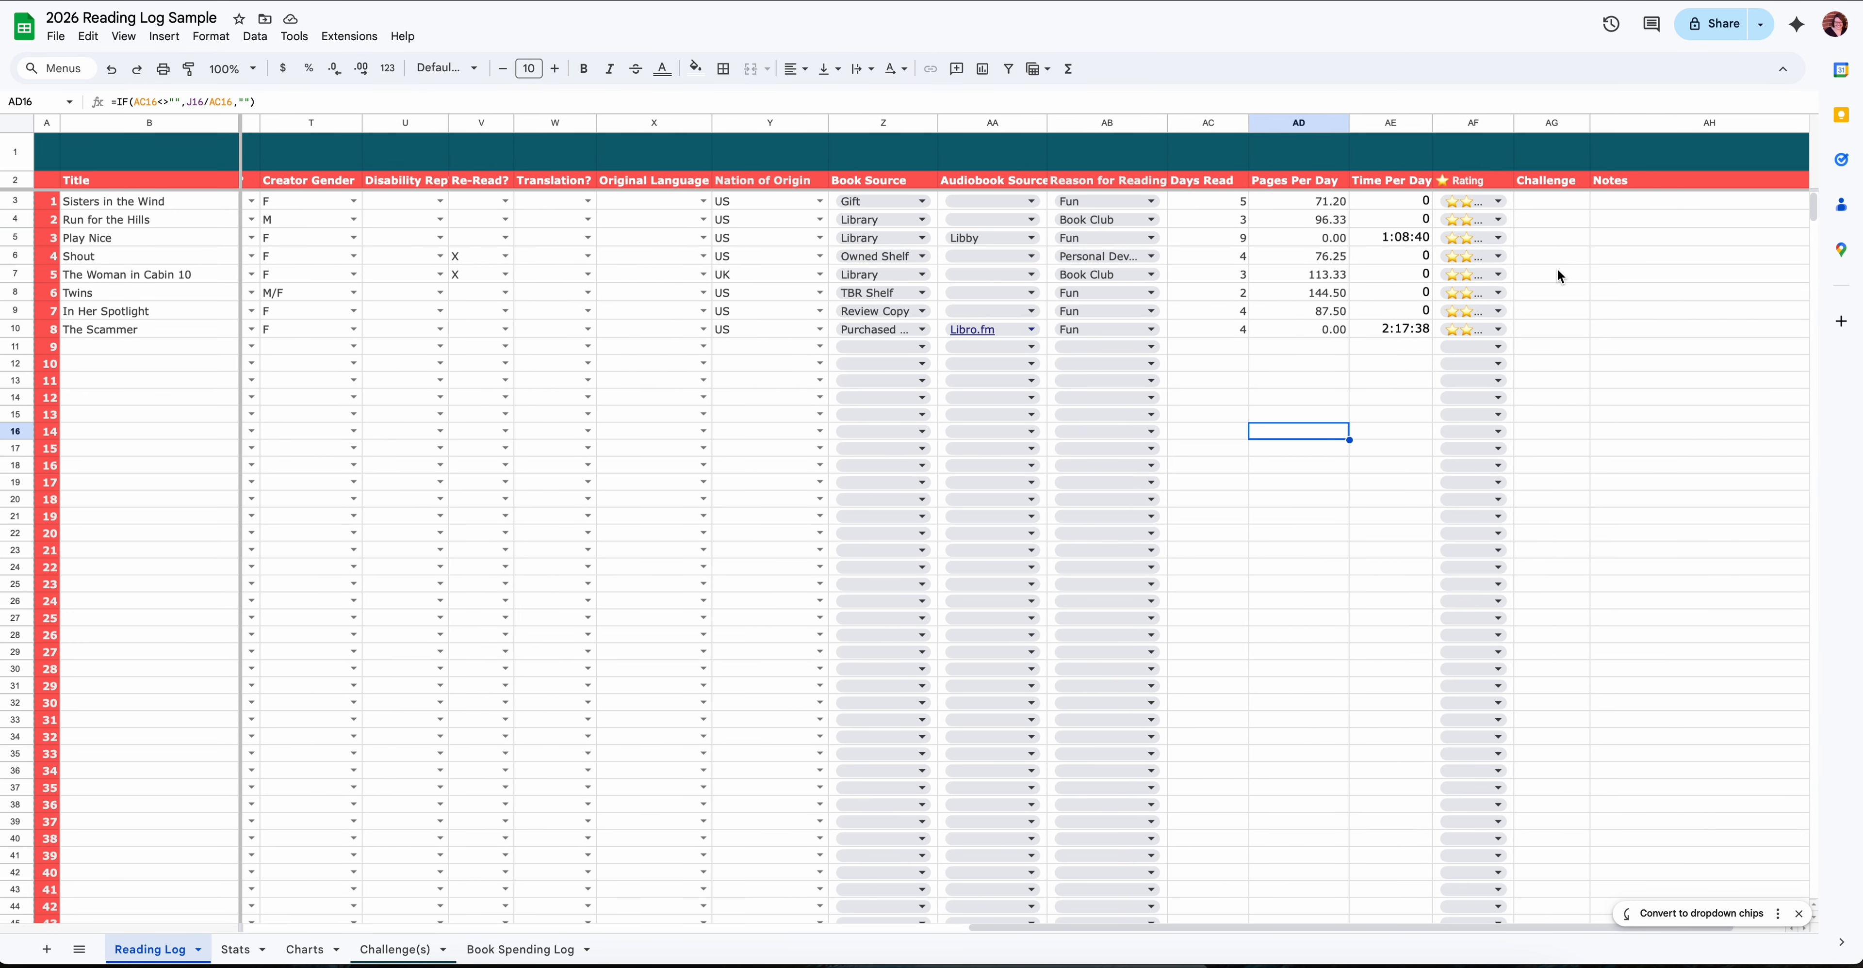
scroll(1629, 221, down, 3)
scroll(1629, 220, right, 1)
scroll(1630, 222, up, 1)
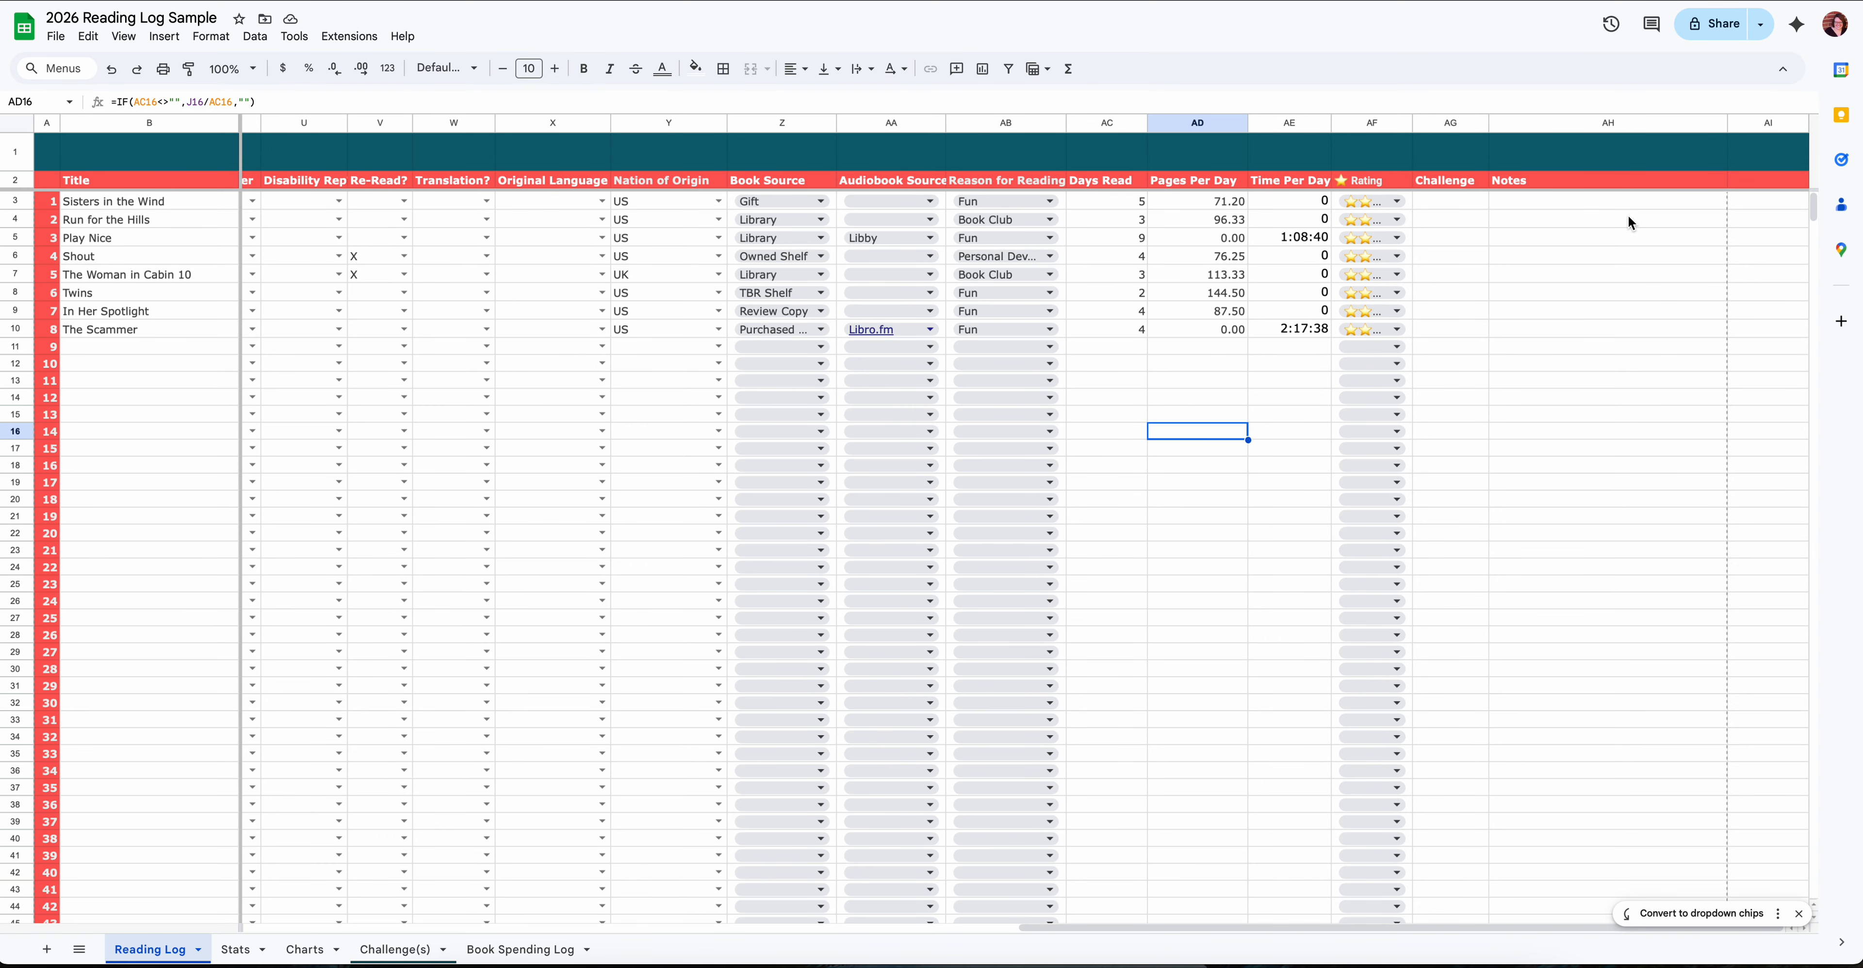
scroll(1627, 214, left, 15)
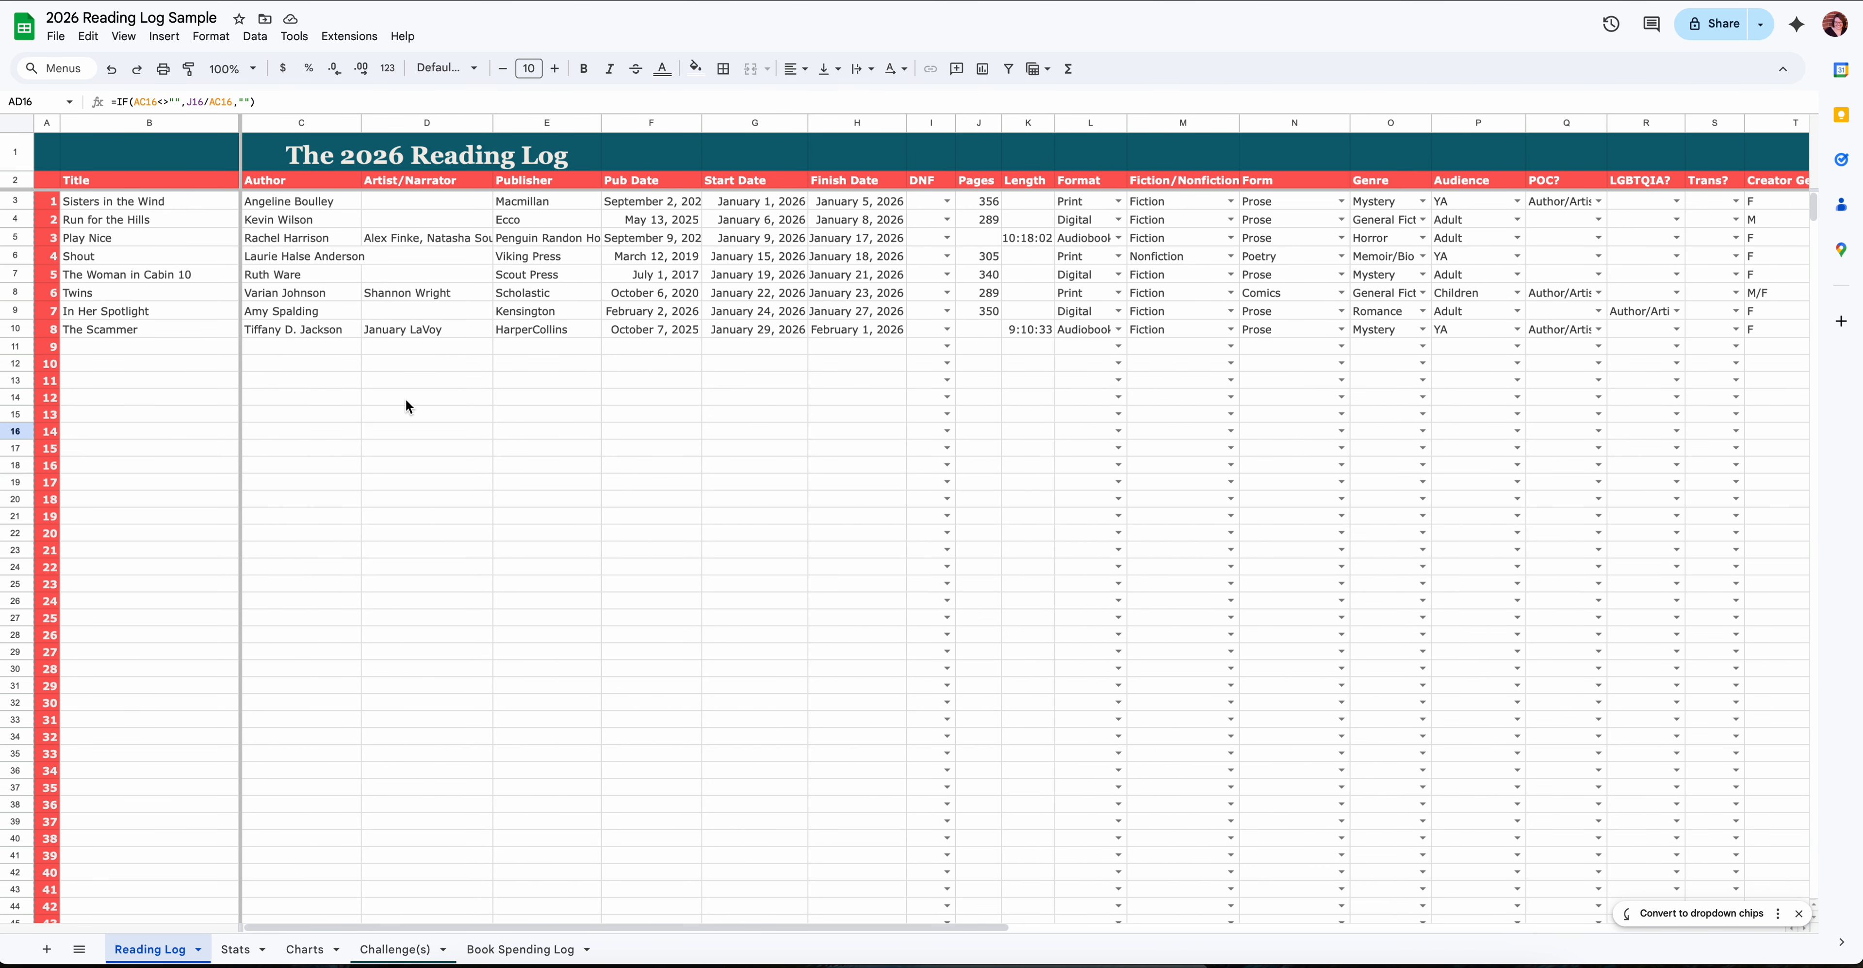
scroll(378, 639, right, 1)
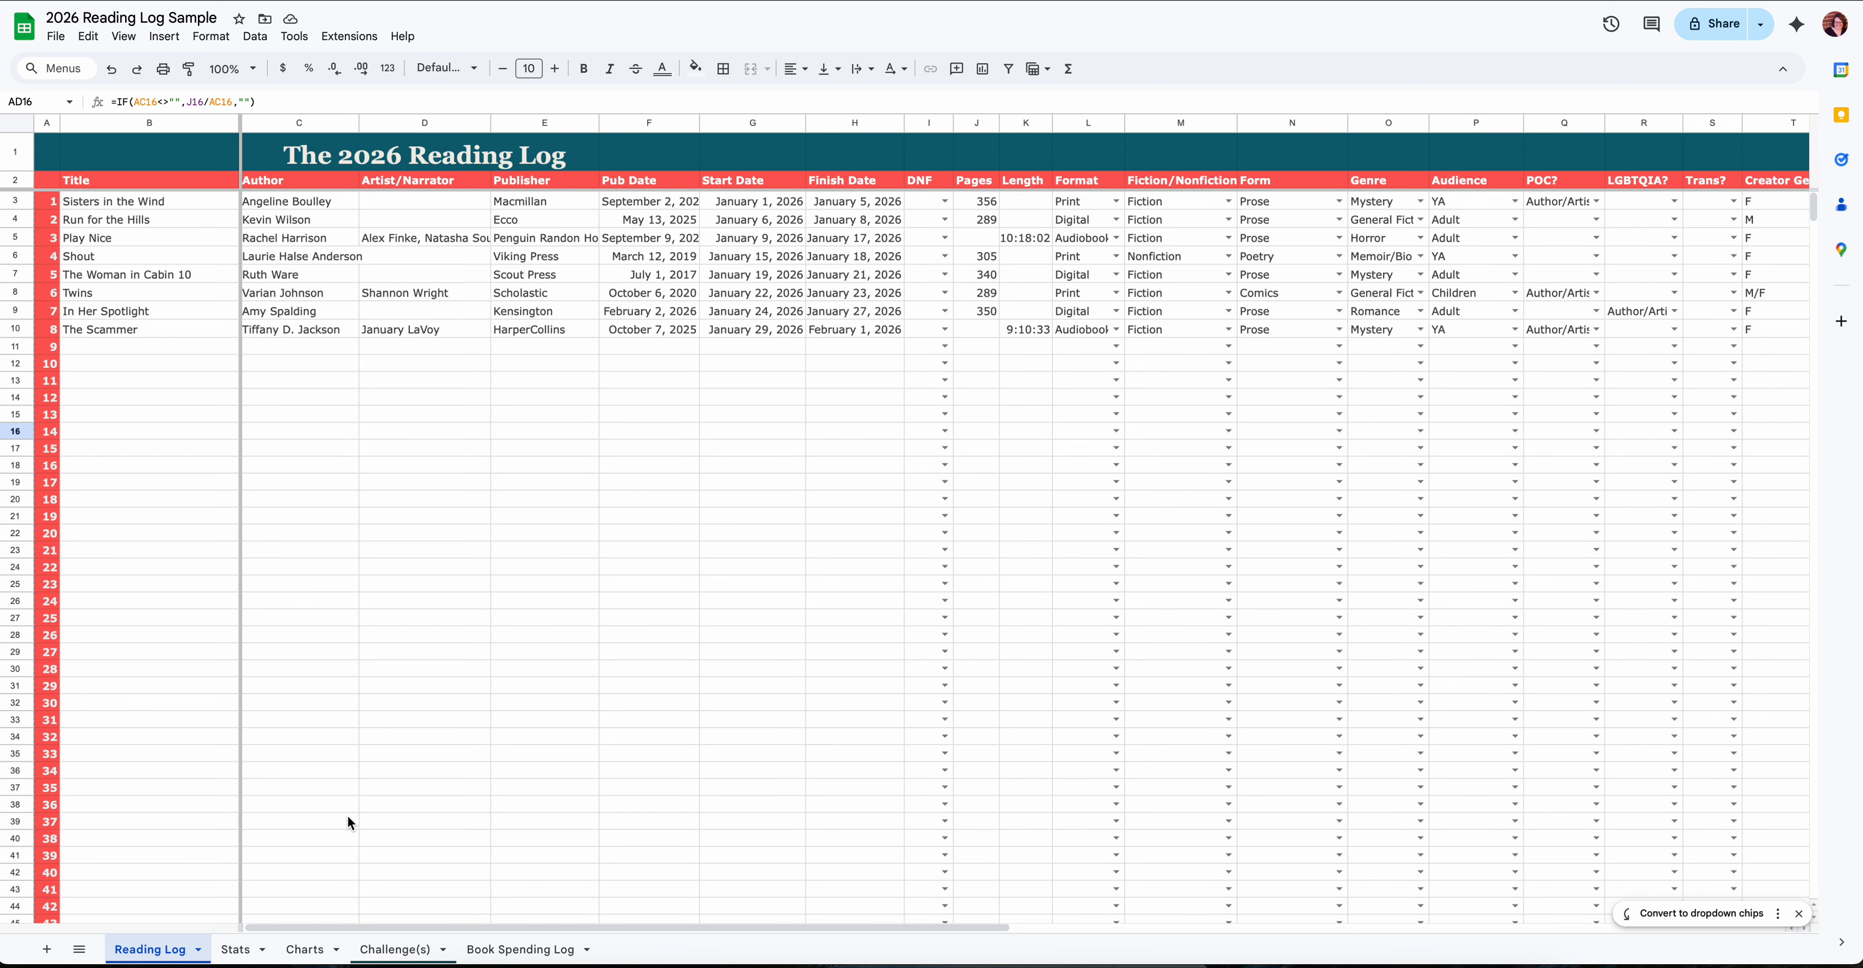
- Open the Stats sheet and look over all of its statistics tables
click(243, 950)
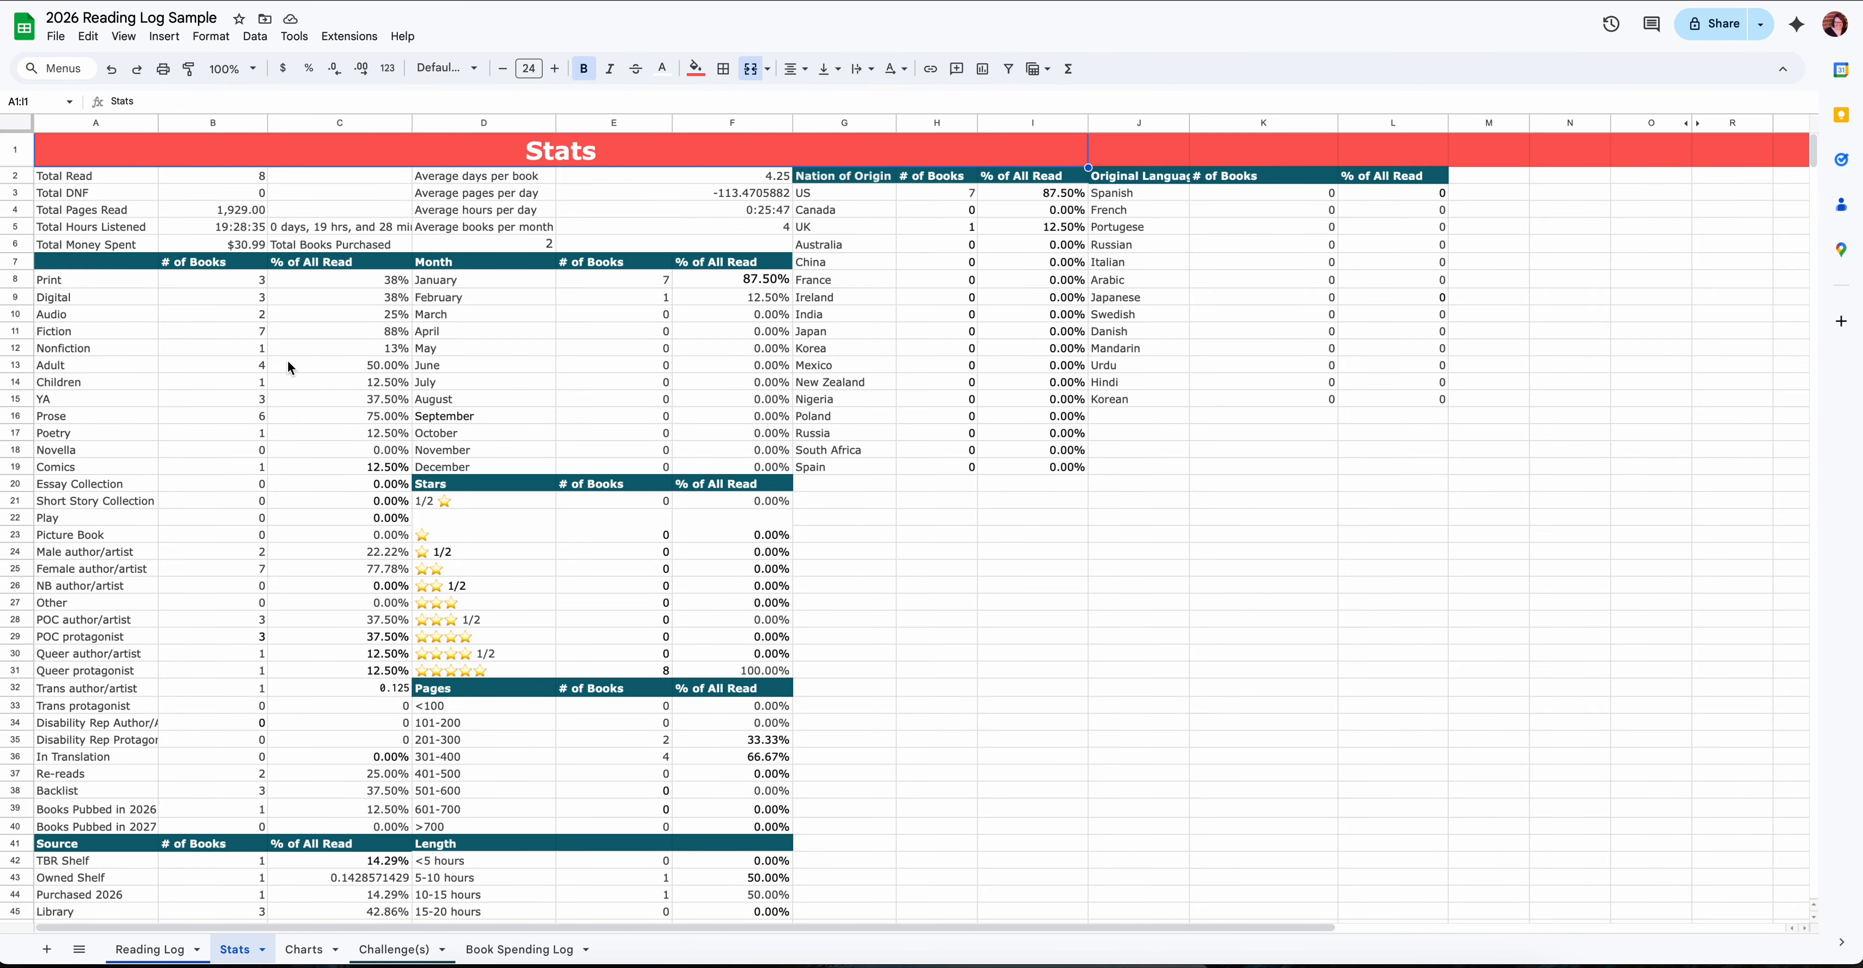
scroll(288, 362, down, 7)
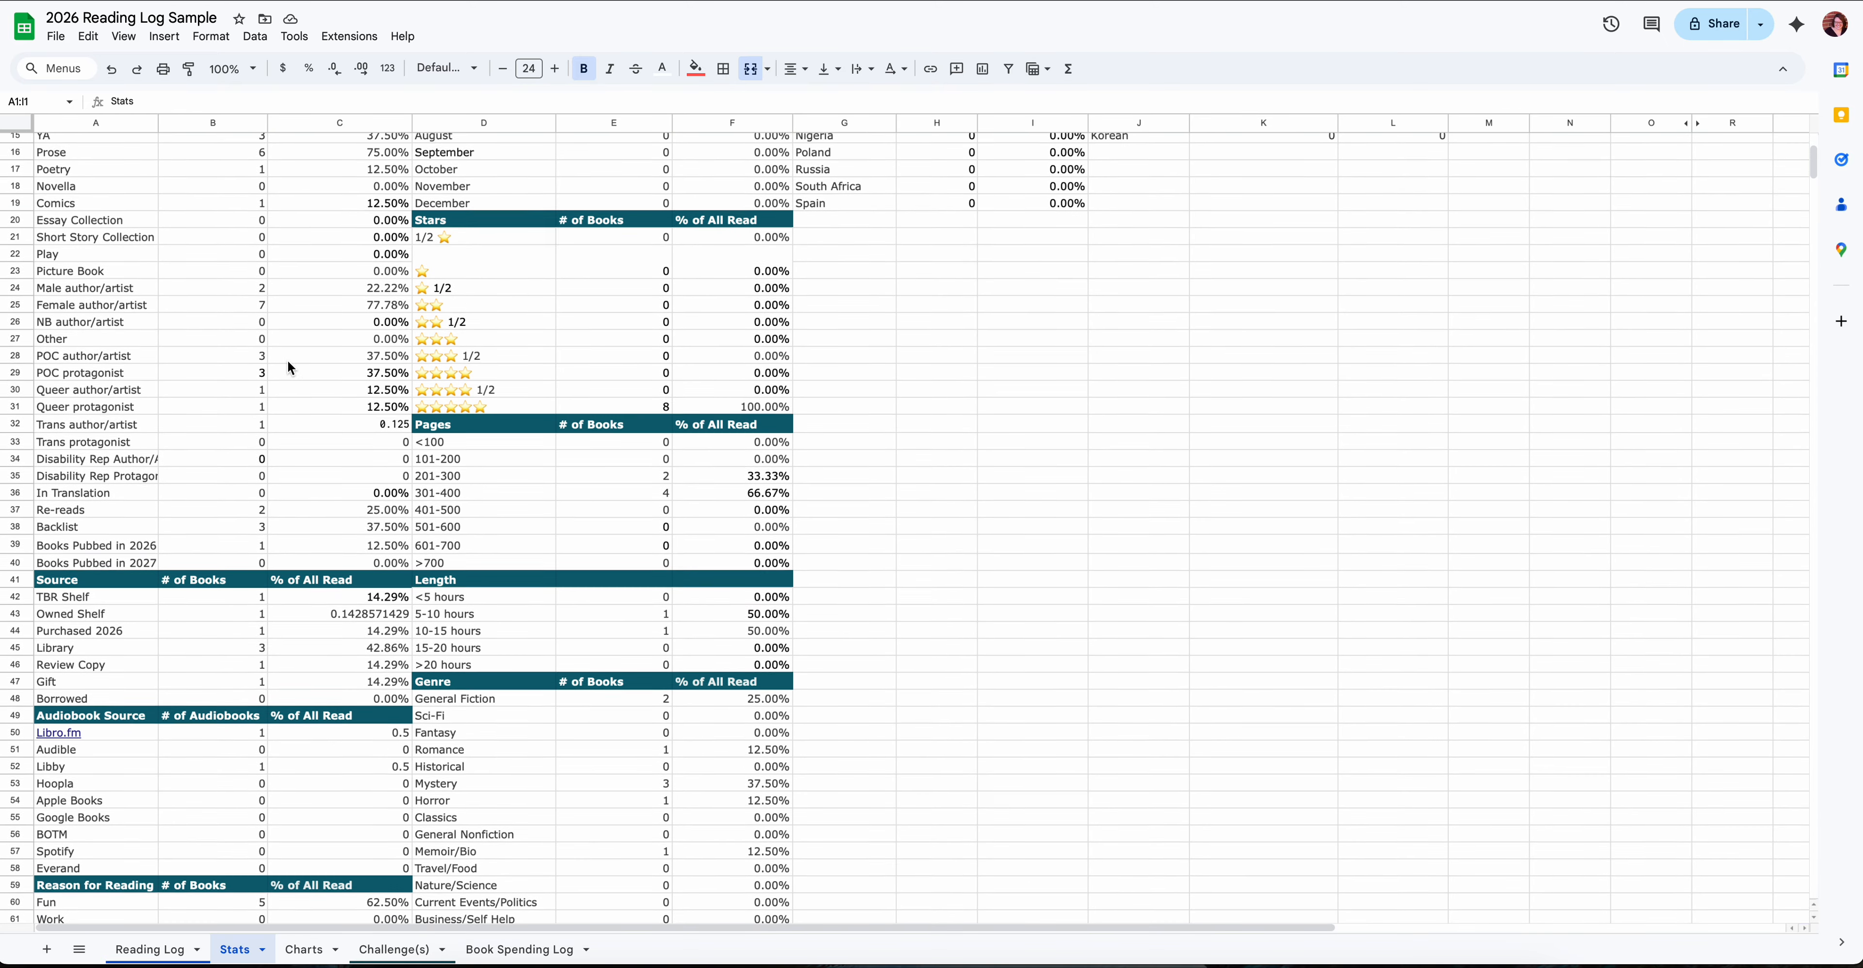
scroll(287, 367, down, 2)
scroll(286, 367, up, 8)
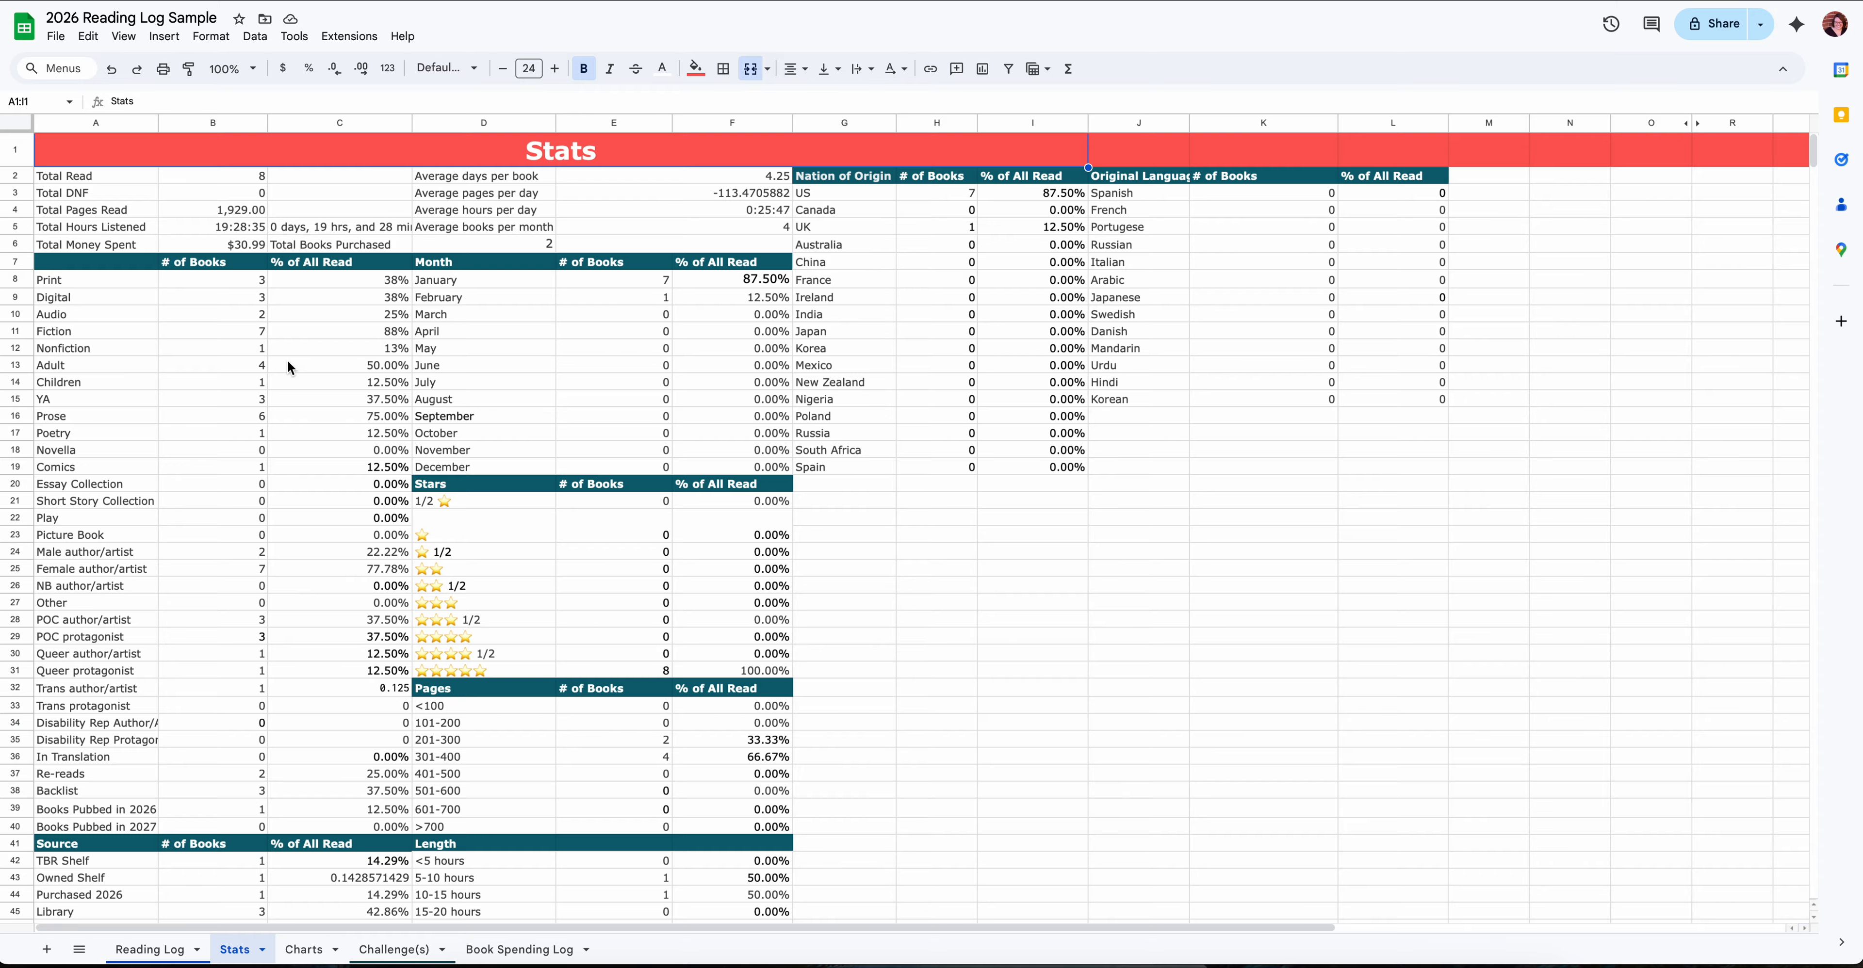
- Check the formulas behind Total Read, Total DNF, Total Pages Read and Total Hours Listened on the Stats sheet
click(245, 173)
click(239, 190)
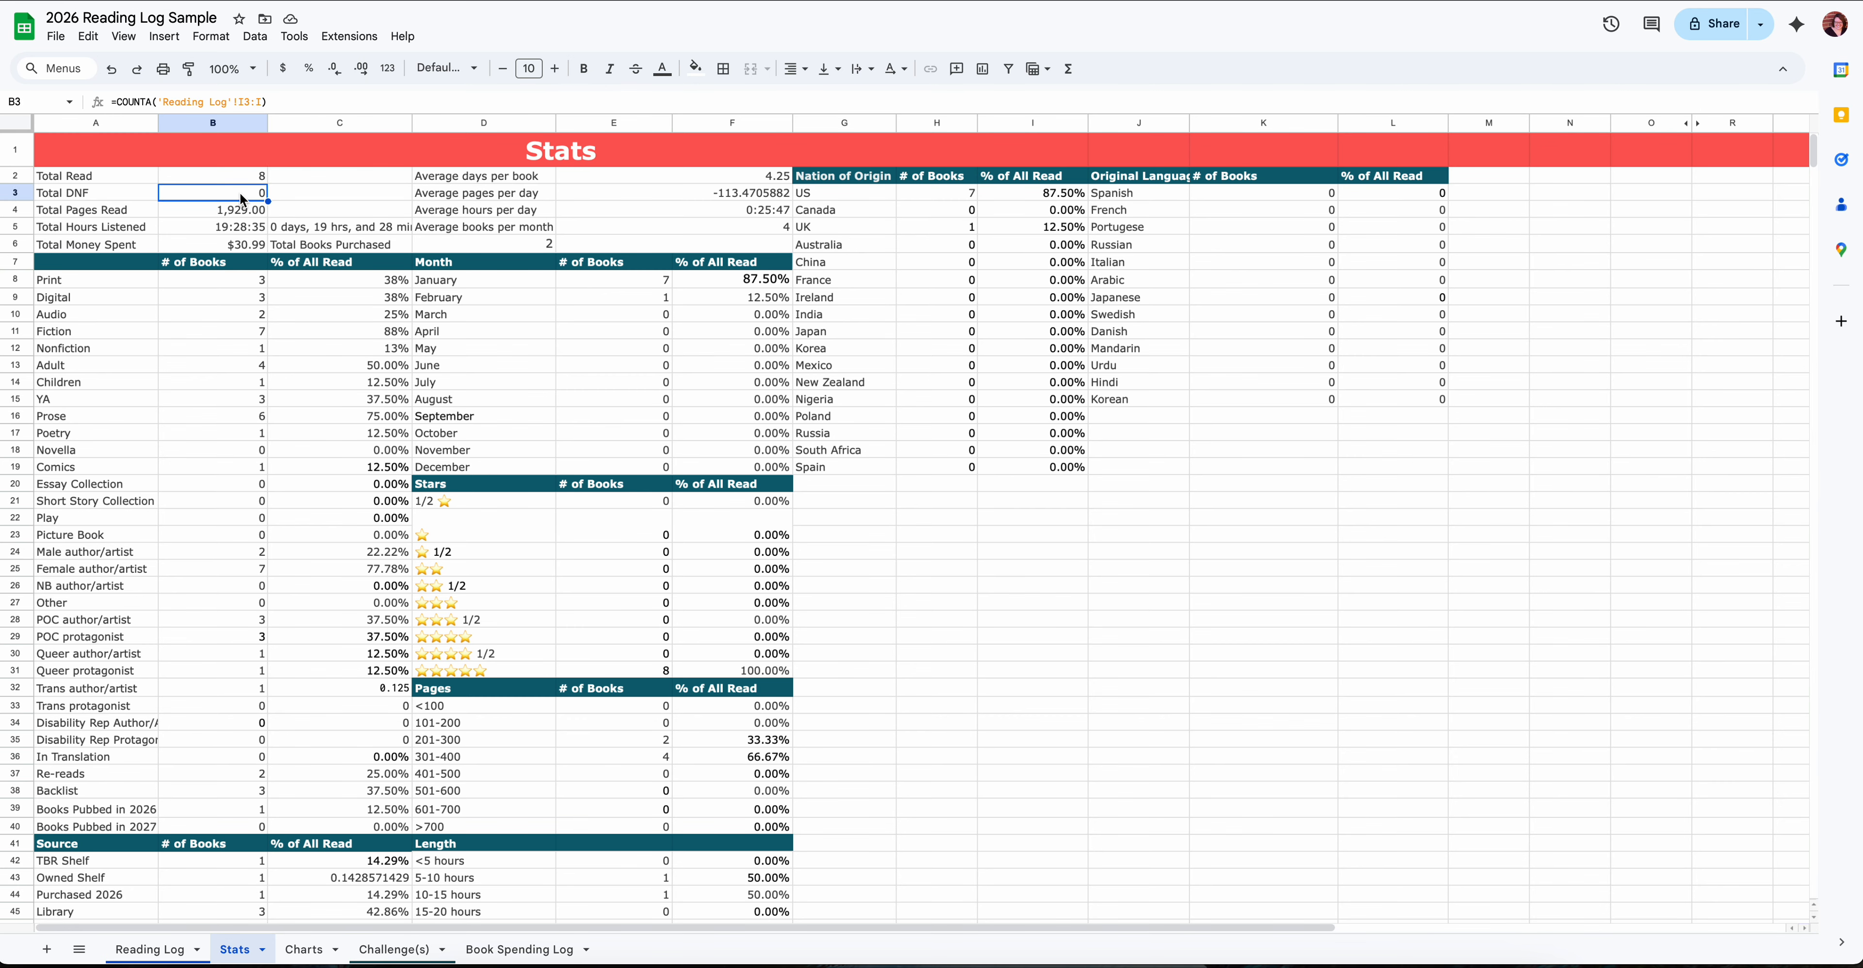
click(196, 219)
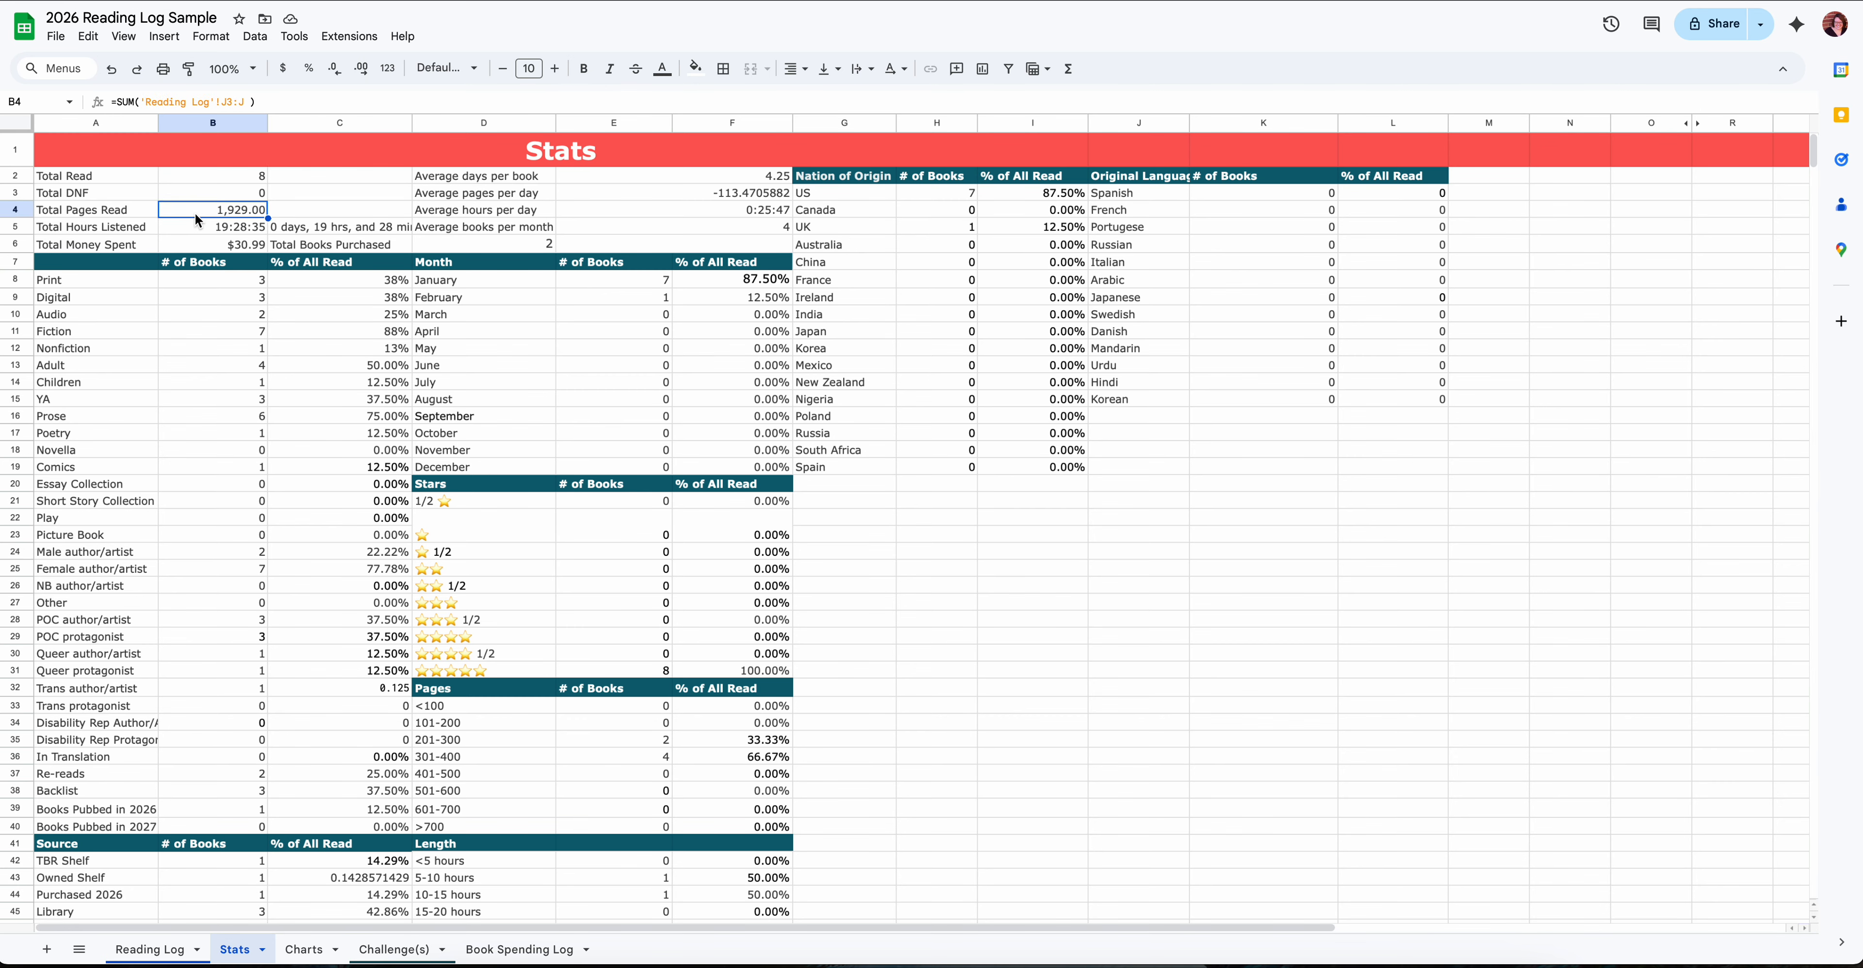
click(256, 231)
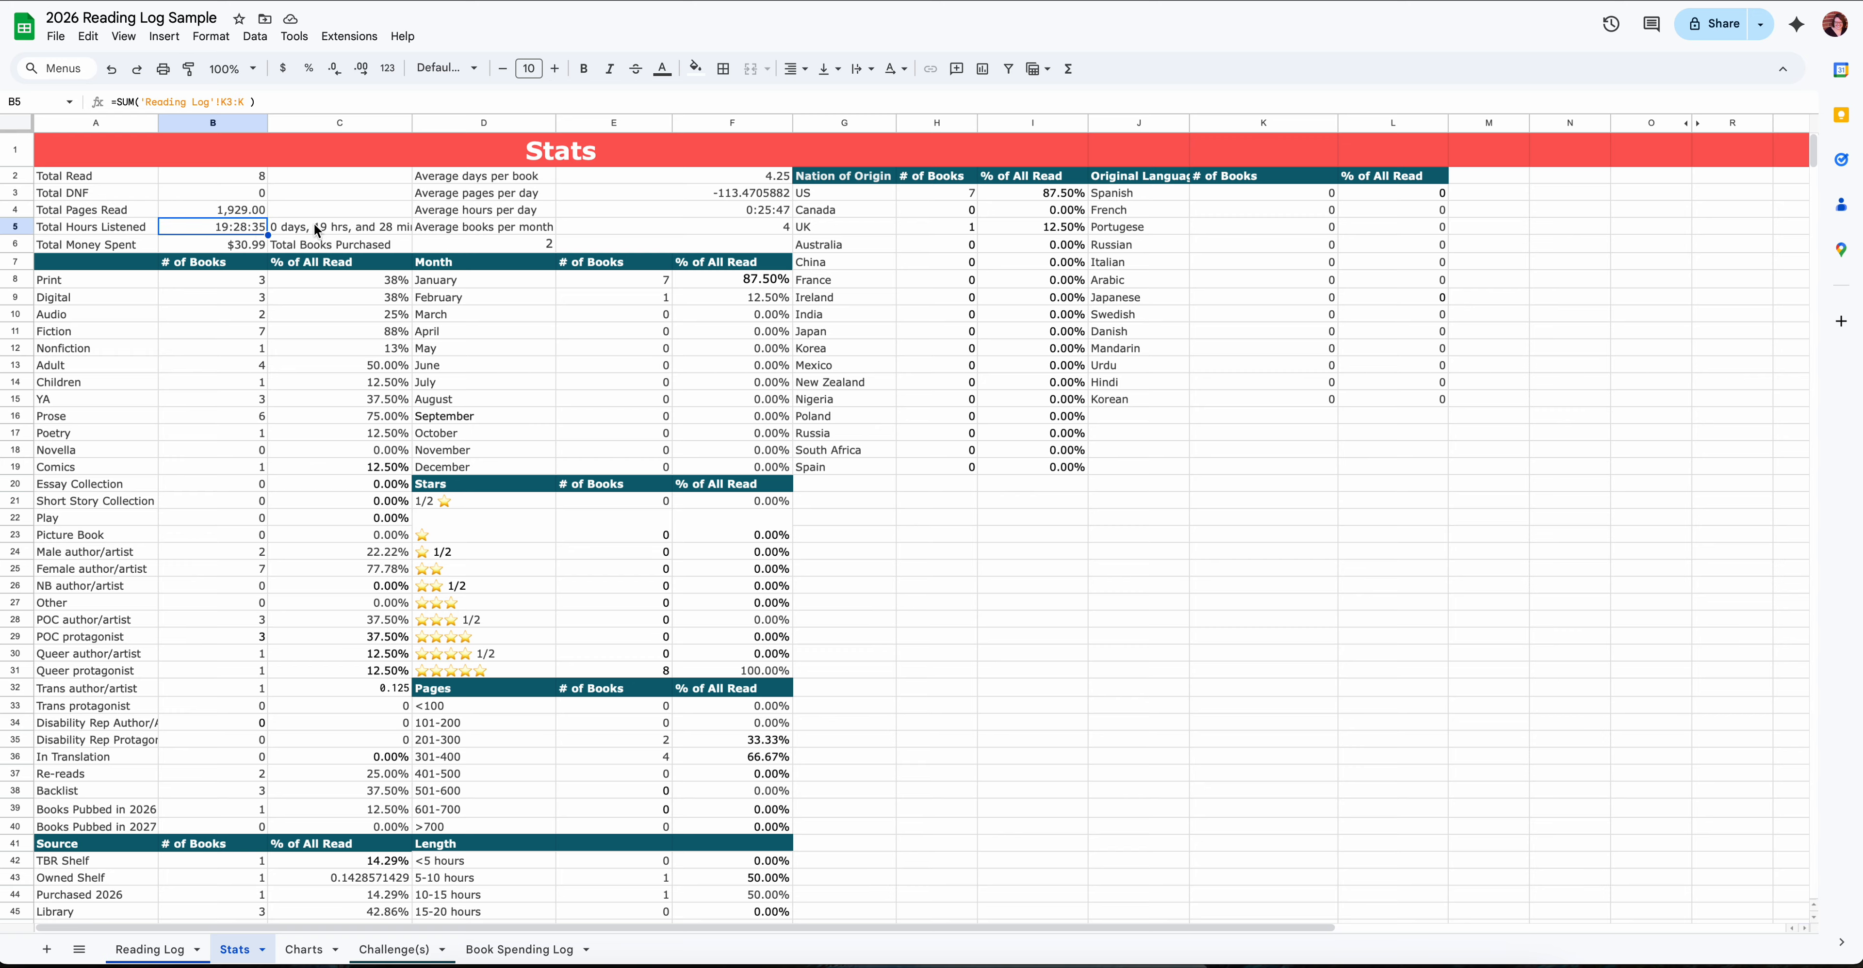
- Move the Total Hours Listened formula from B5 down to B6, over the Total Money Spent amount
drag(192, 236, 192, 246)
- Check the Total Books Purchased label and the Average pages per day formula, and examine the remaining Stats tables
click(318, 245)
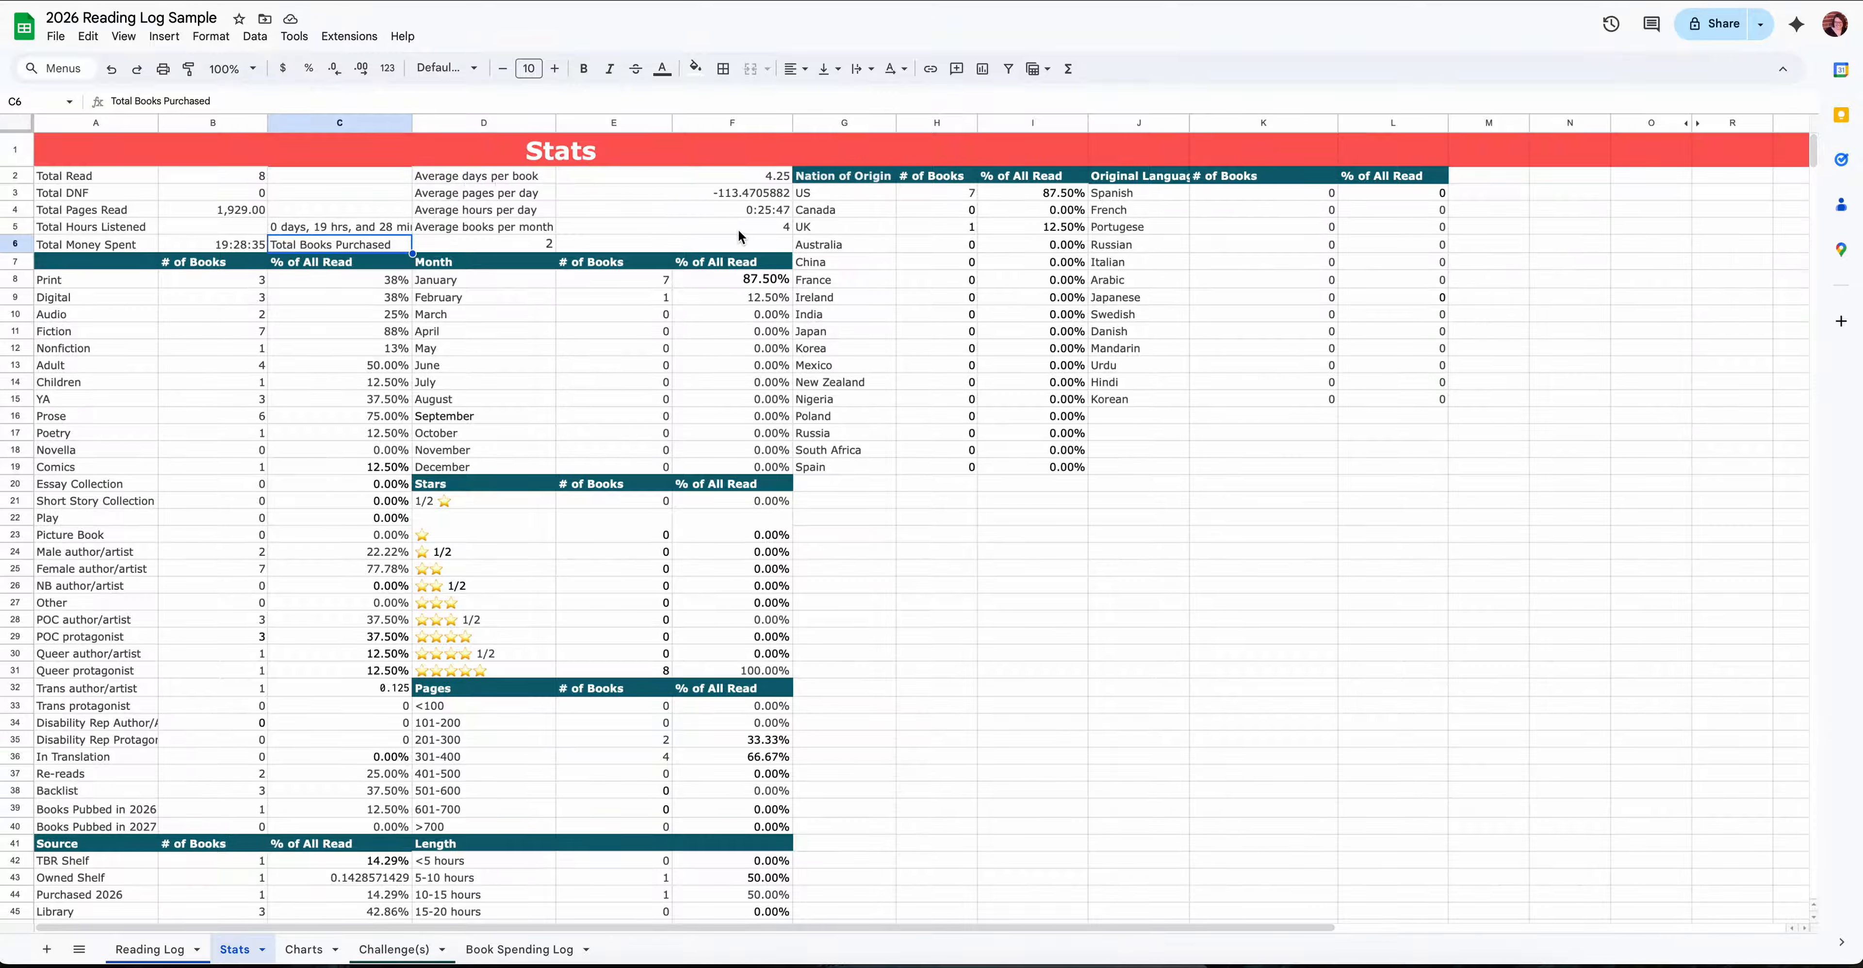
click(766, 194)
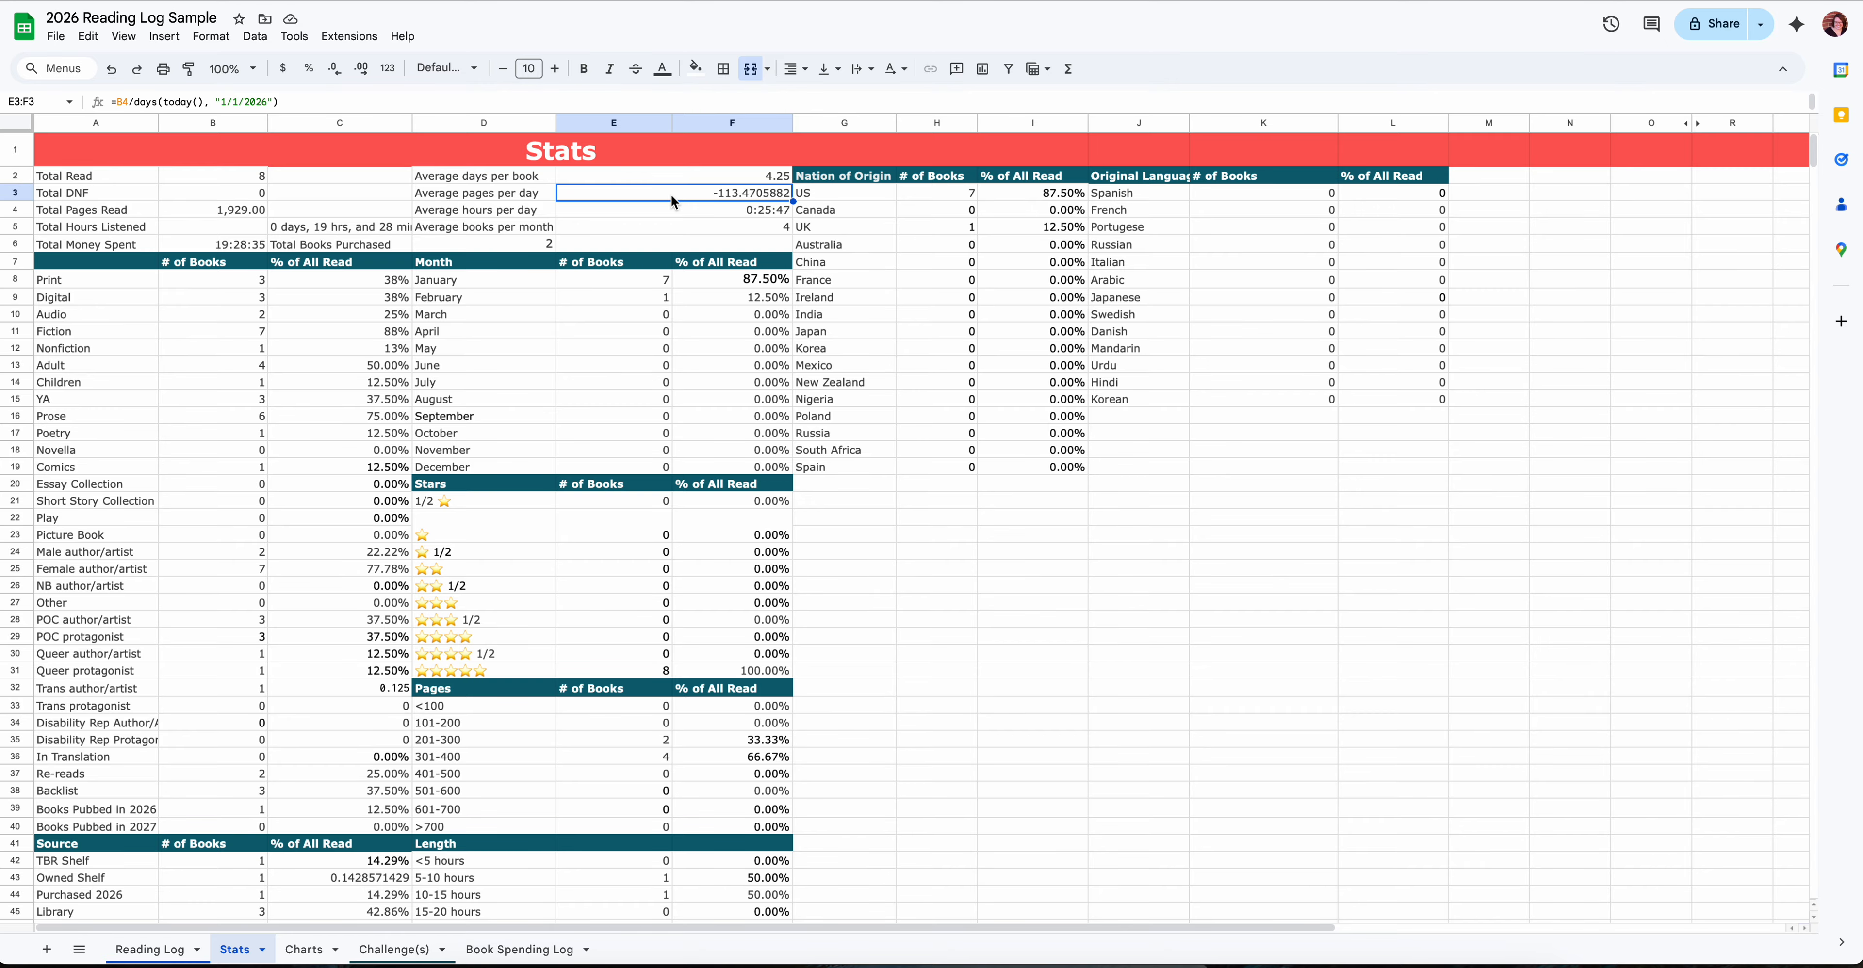
scroll(595, 352, down, 5)
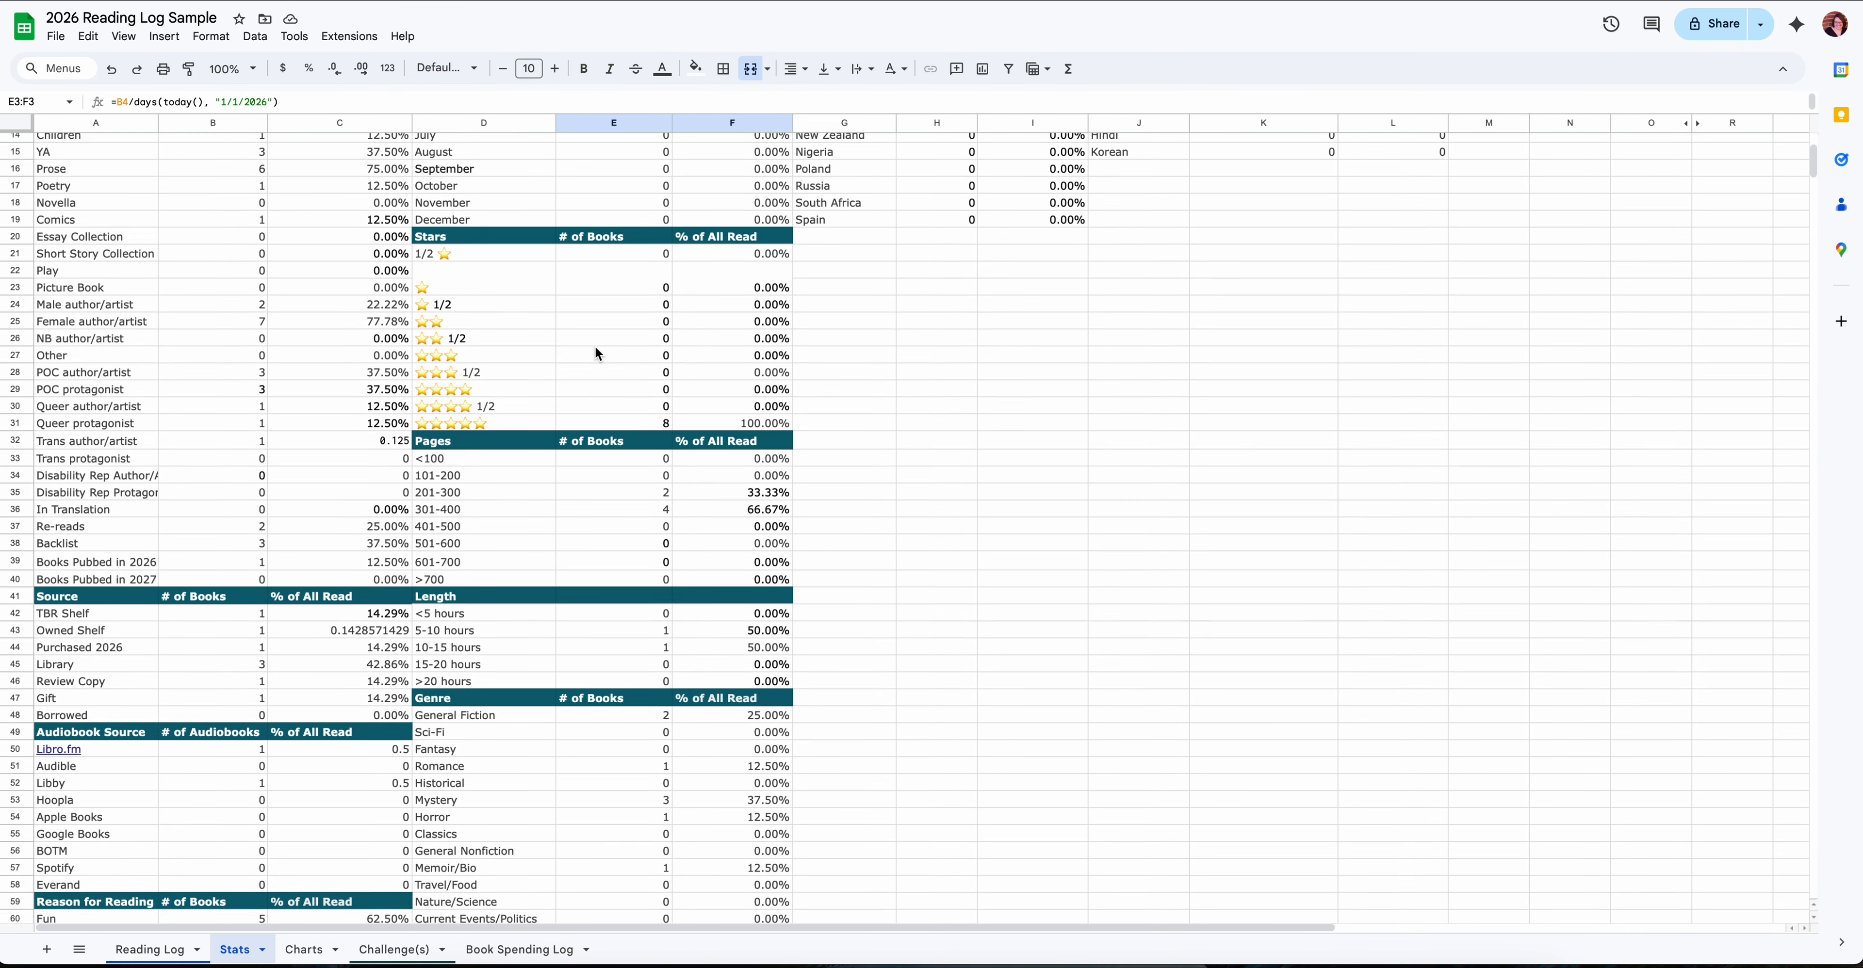
scroll(597, 353, down, 5)
scroll(597, 353, right, 1)
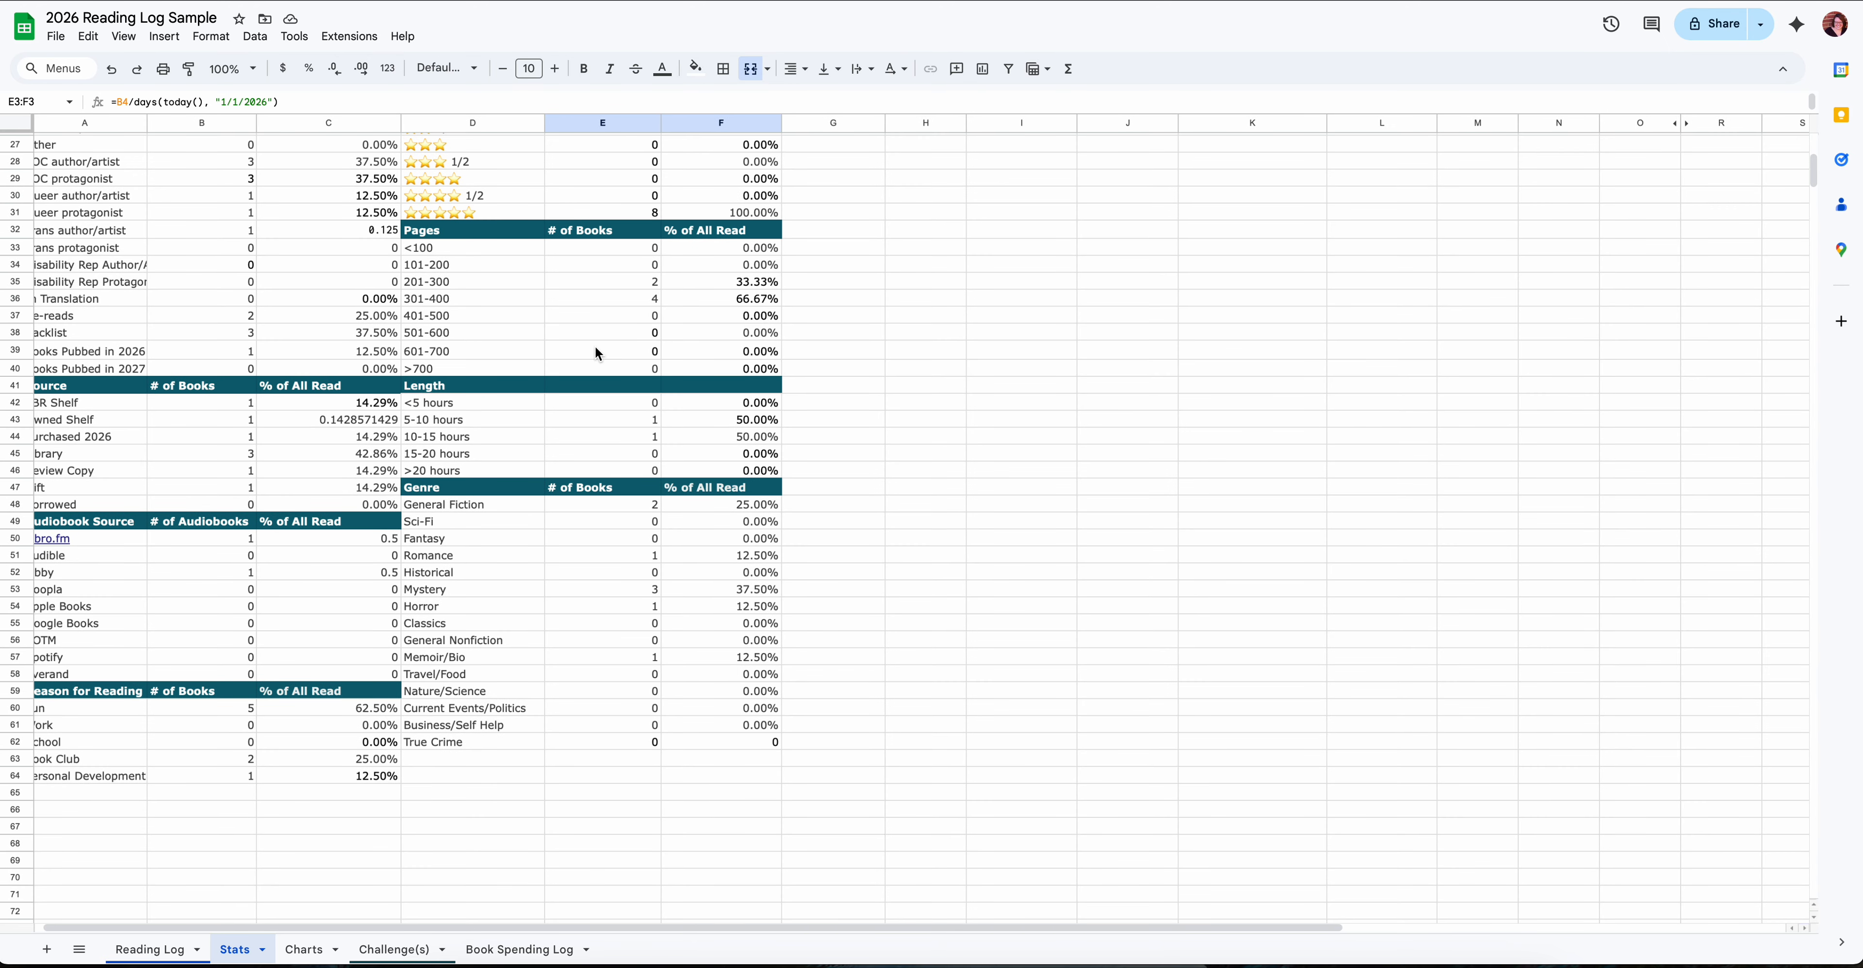
scroll(595, 346, up, 10)
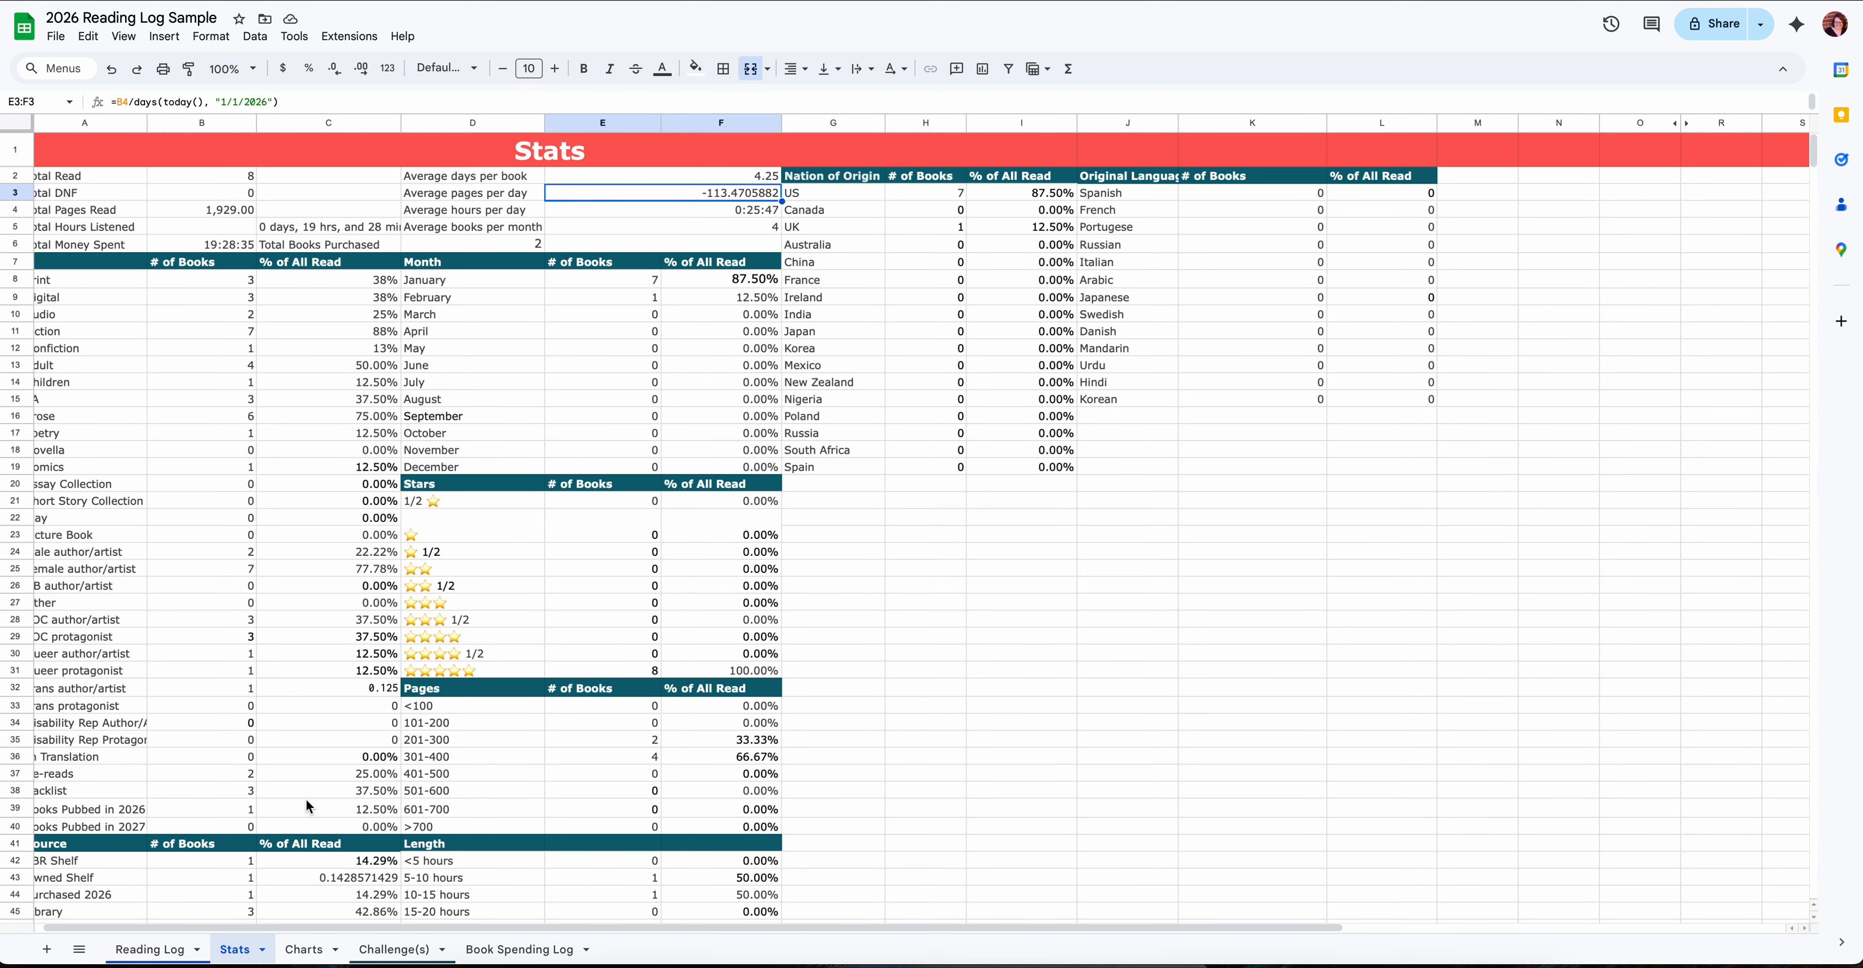
- Open the Charts sheet and look through all of its charts, from Finished vs DNF down to the representation charts
click(310, 953)
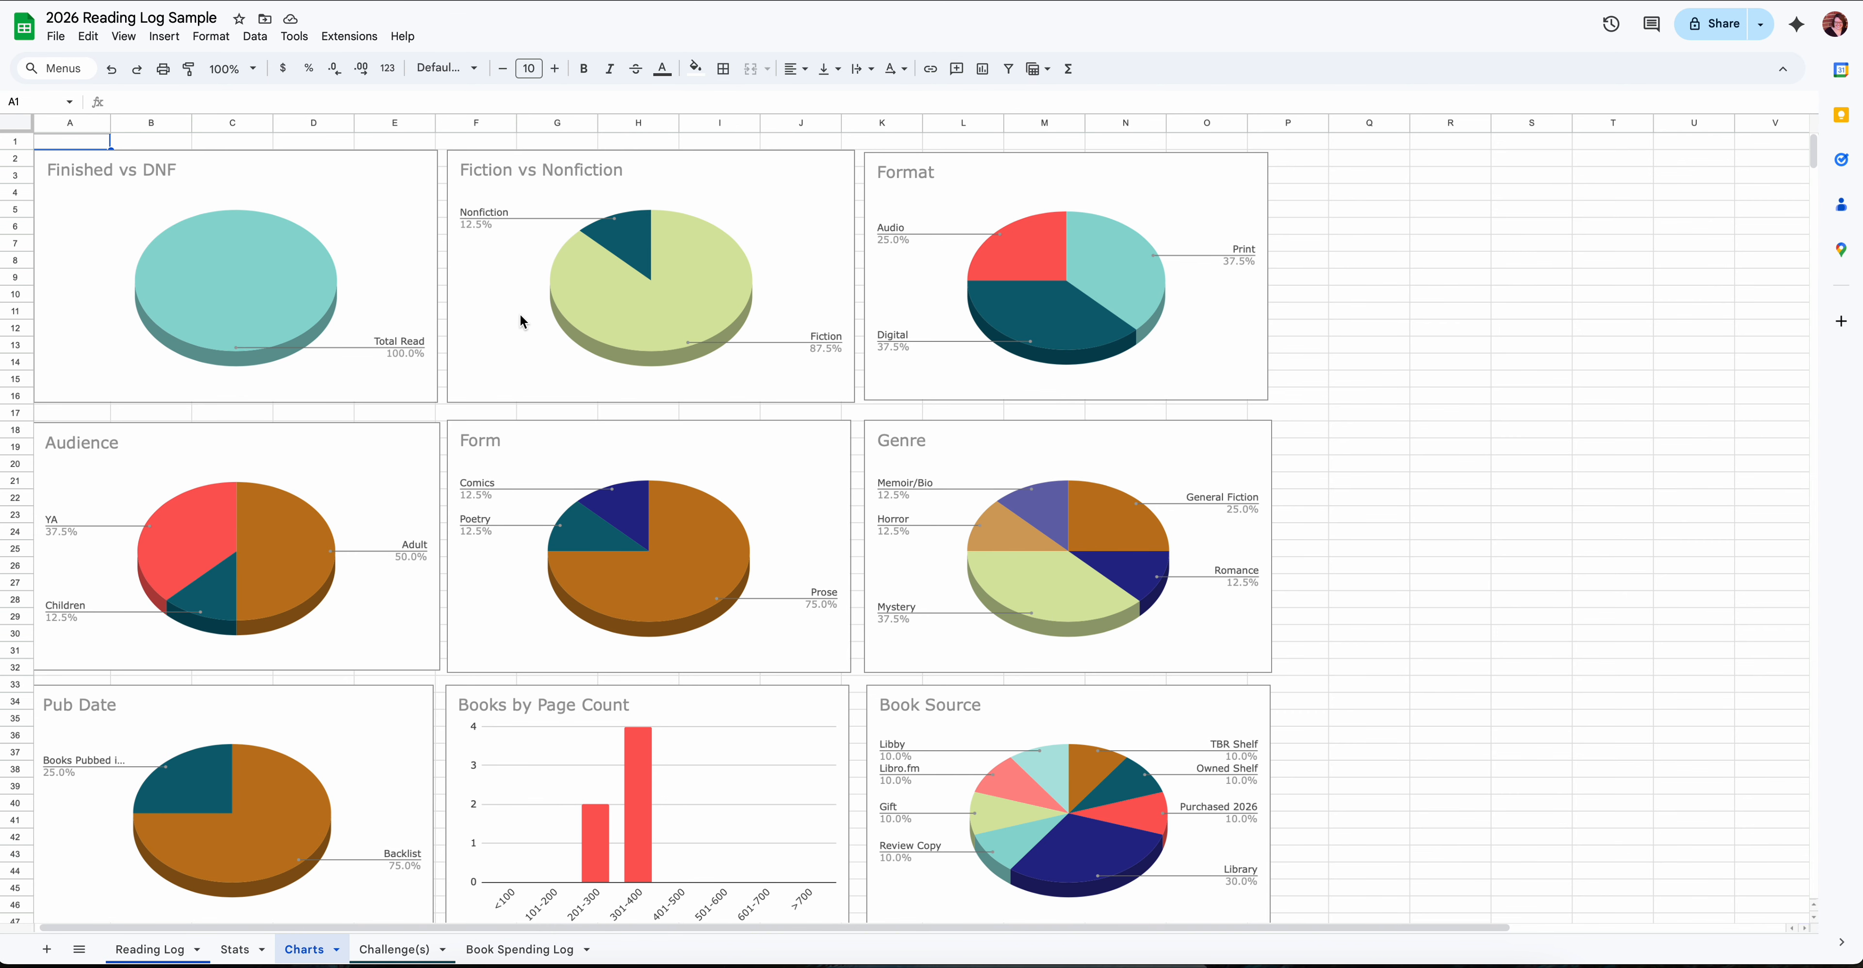
scroll(521, 316, down, 10)
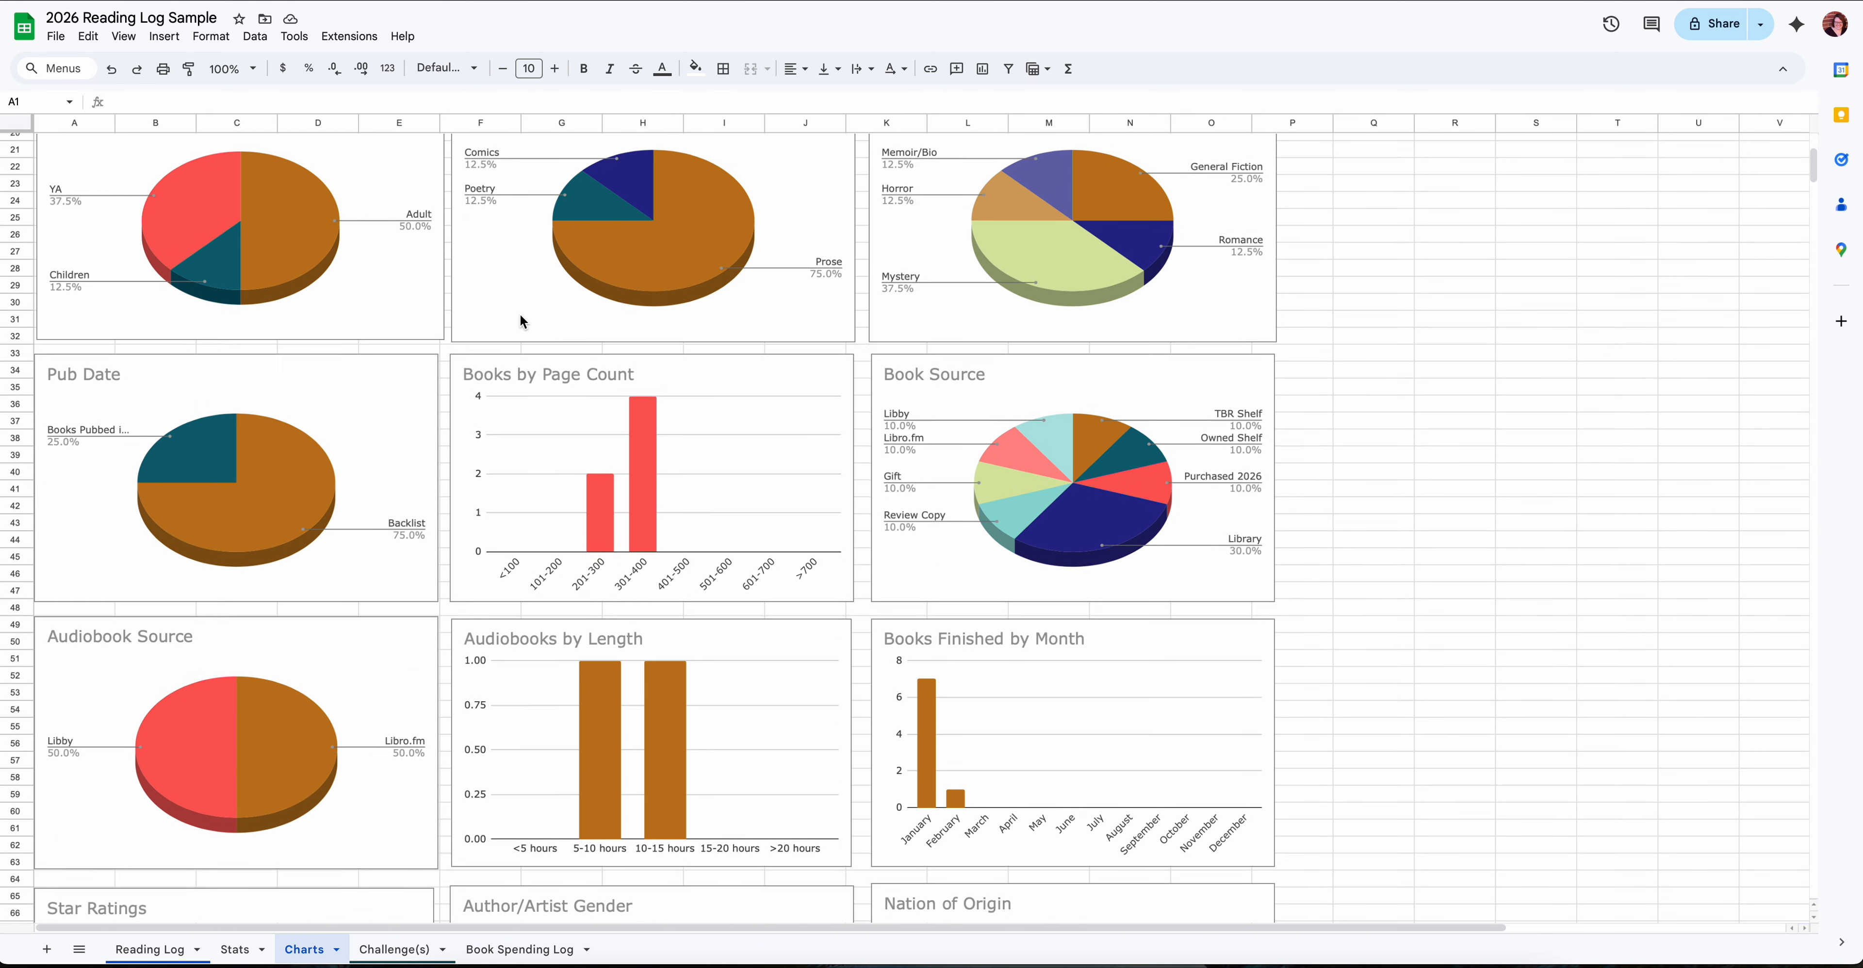
scroll(520, 318, down, 5)
scroll(521, 318, up, 15)
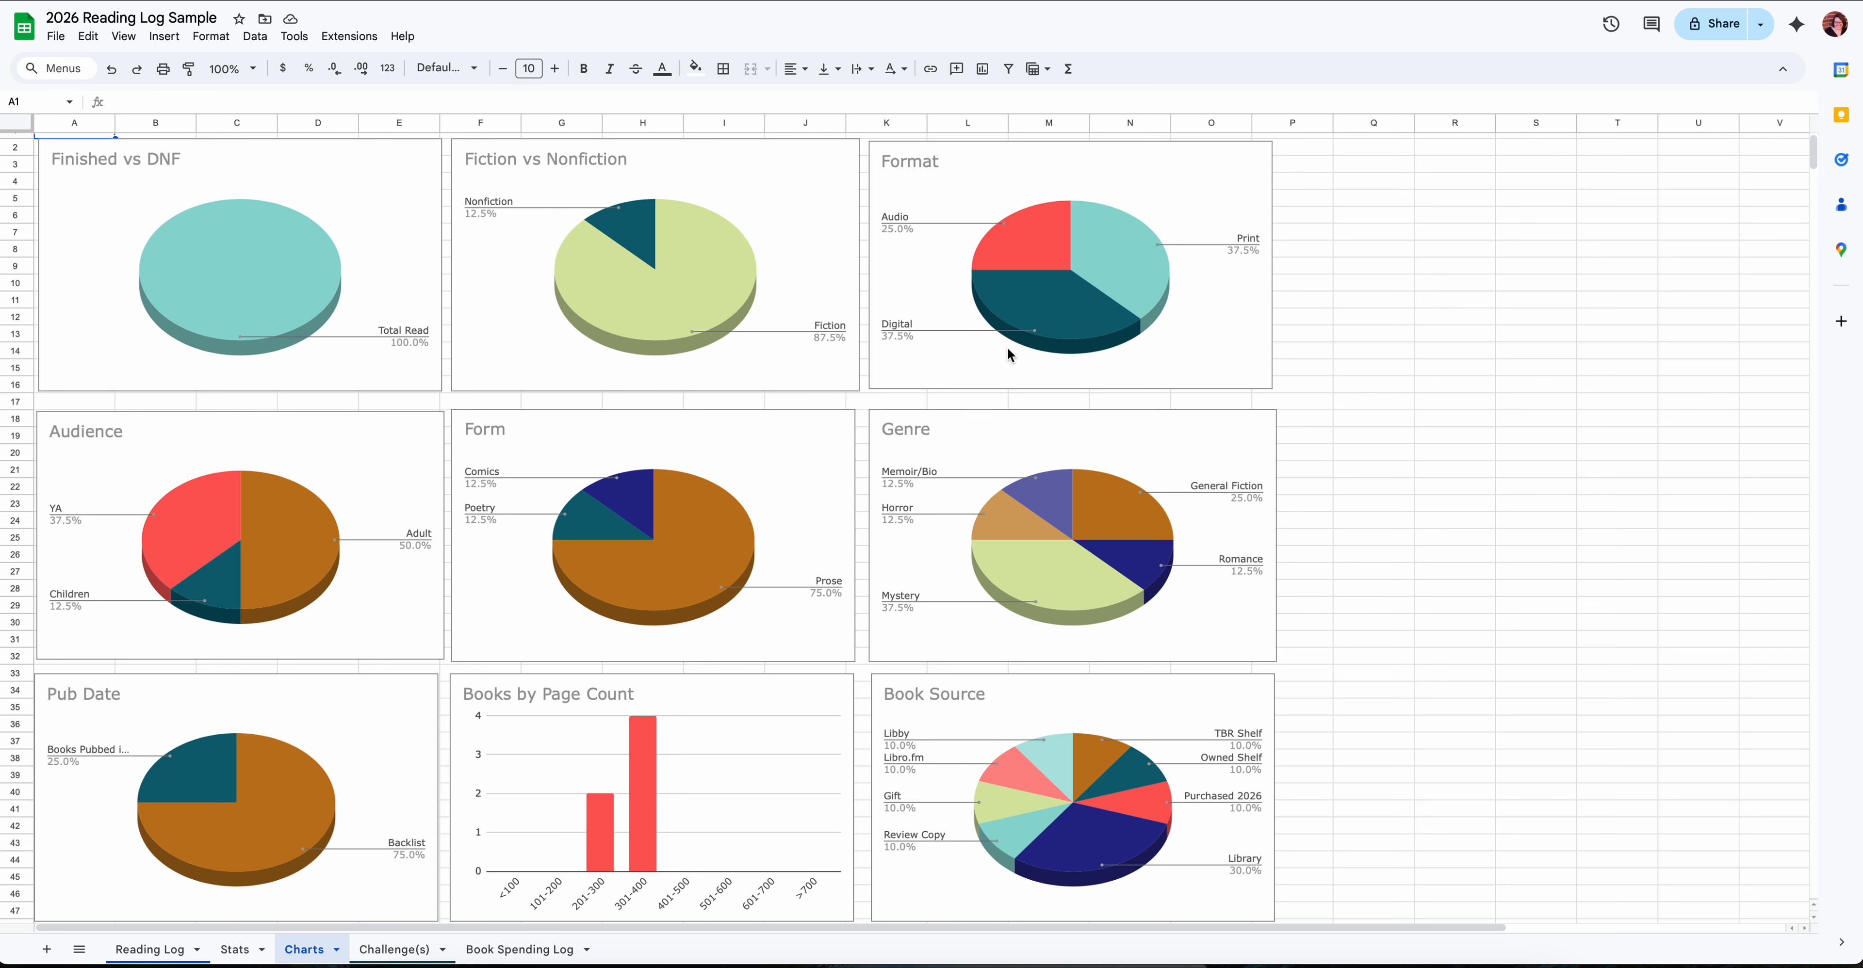
scroll(1008, 348, down, 3)
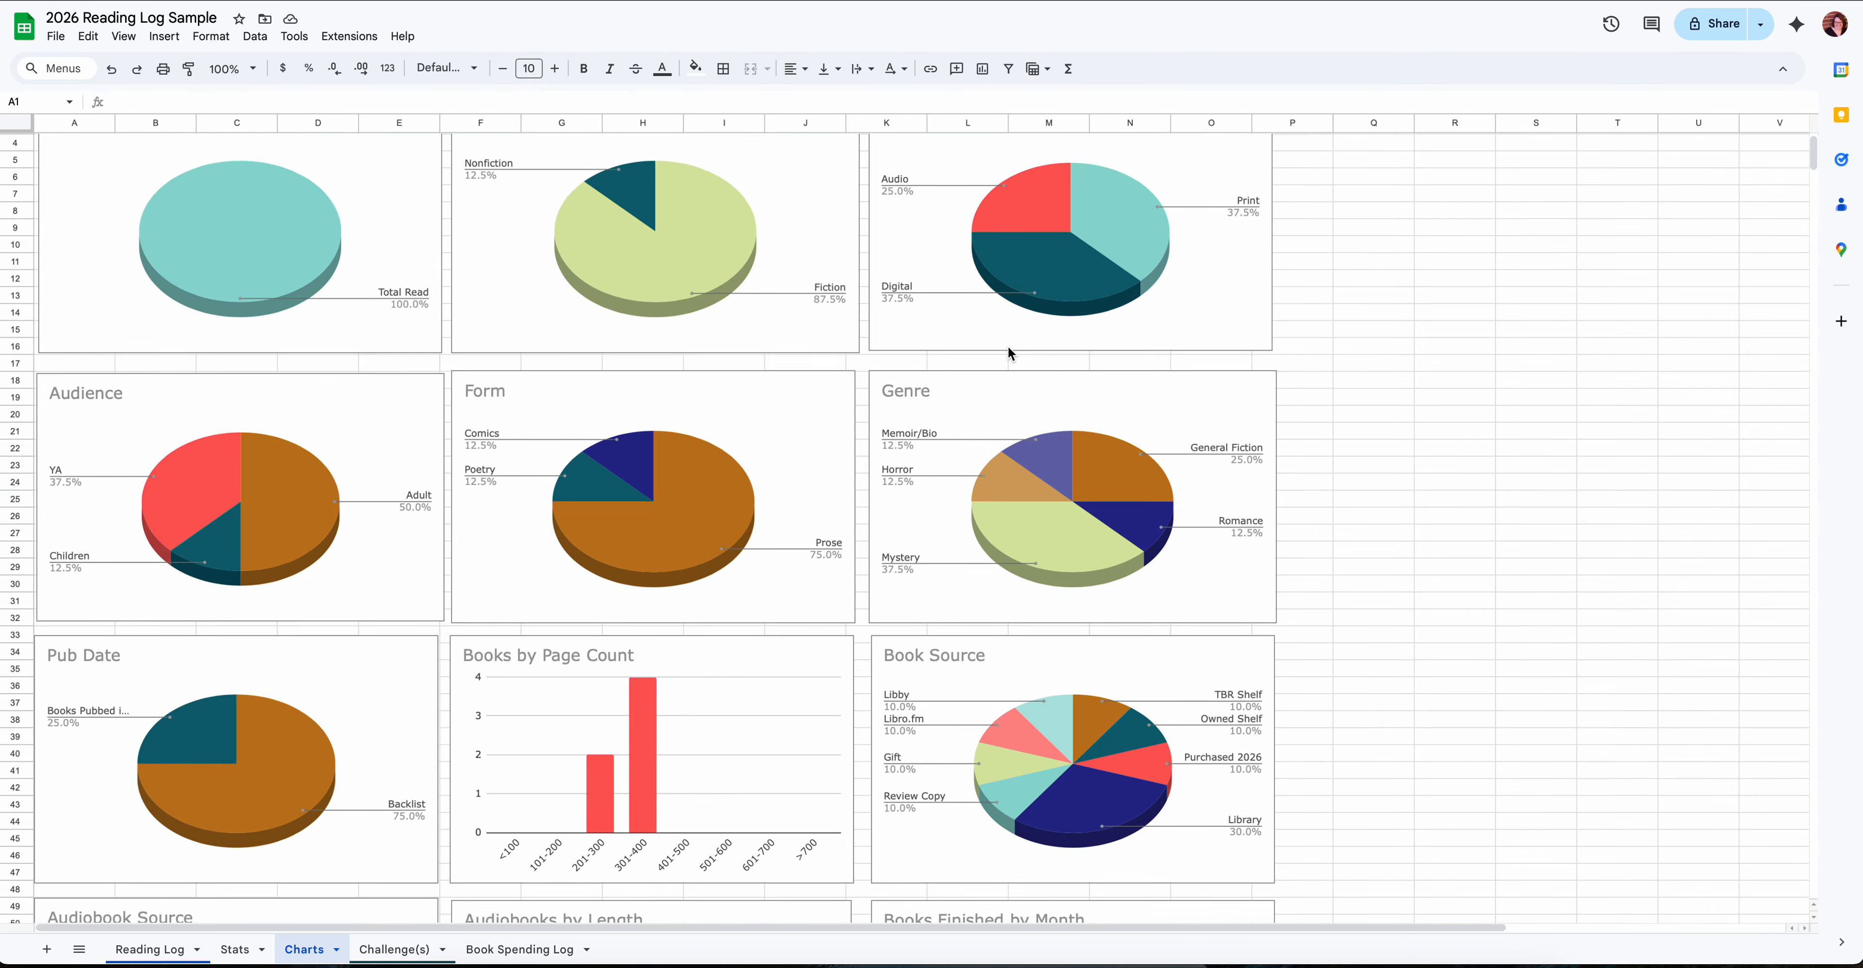
scroll(1010, 352, down, 3)
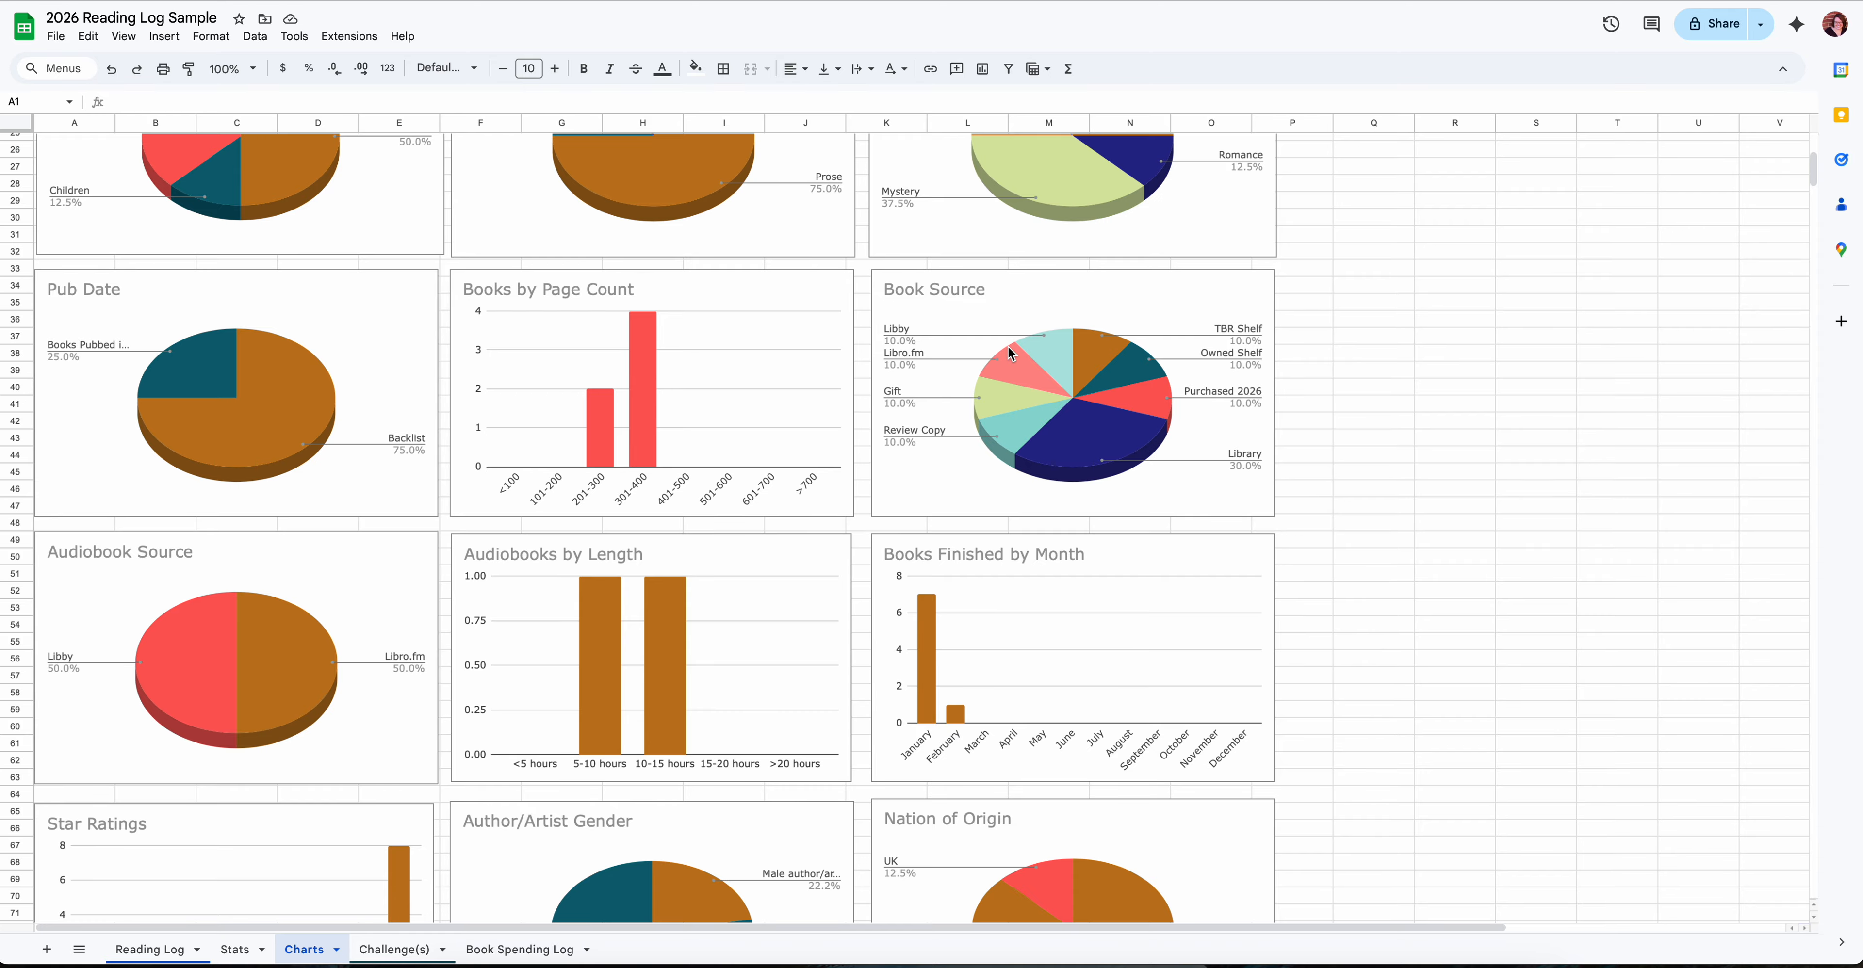
scroll(1009, 352, down, 10)
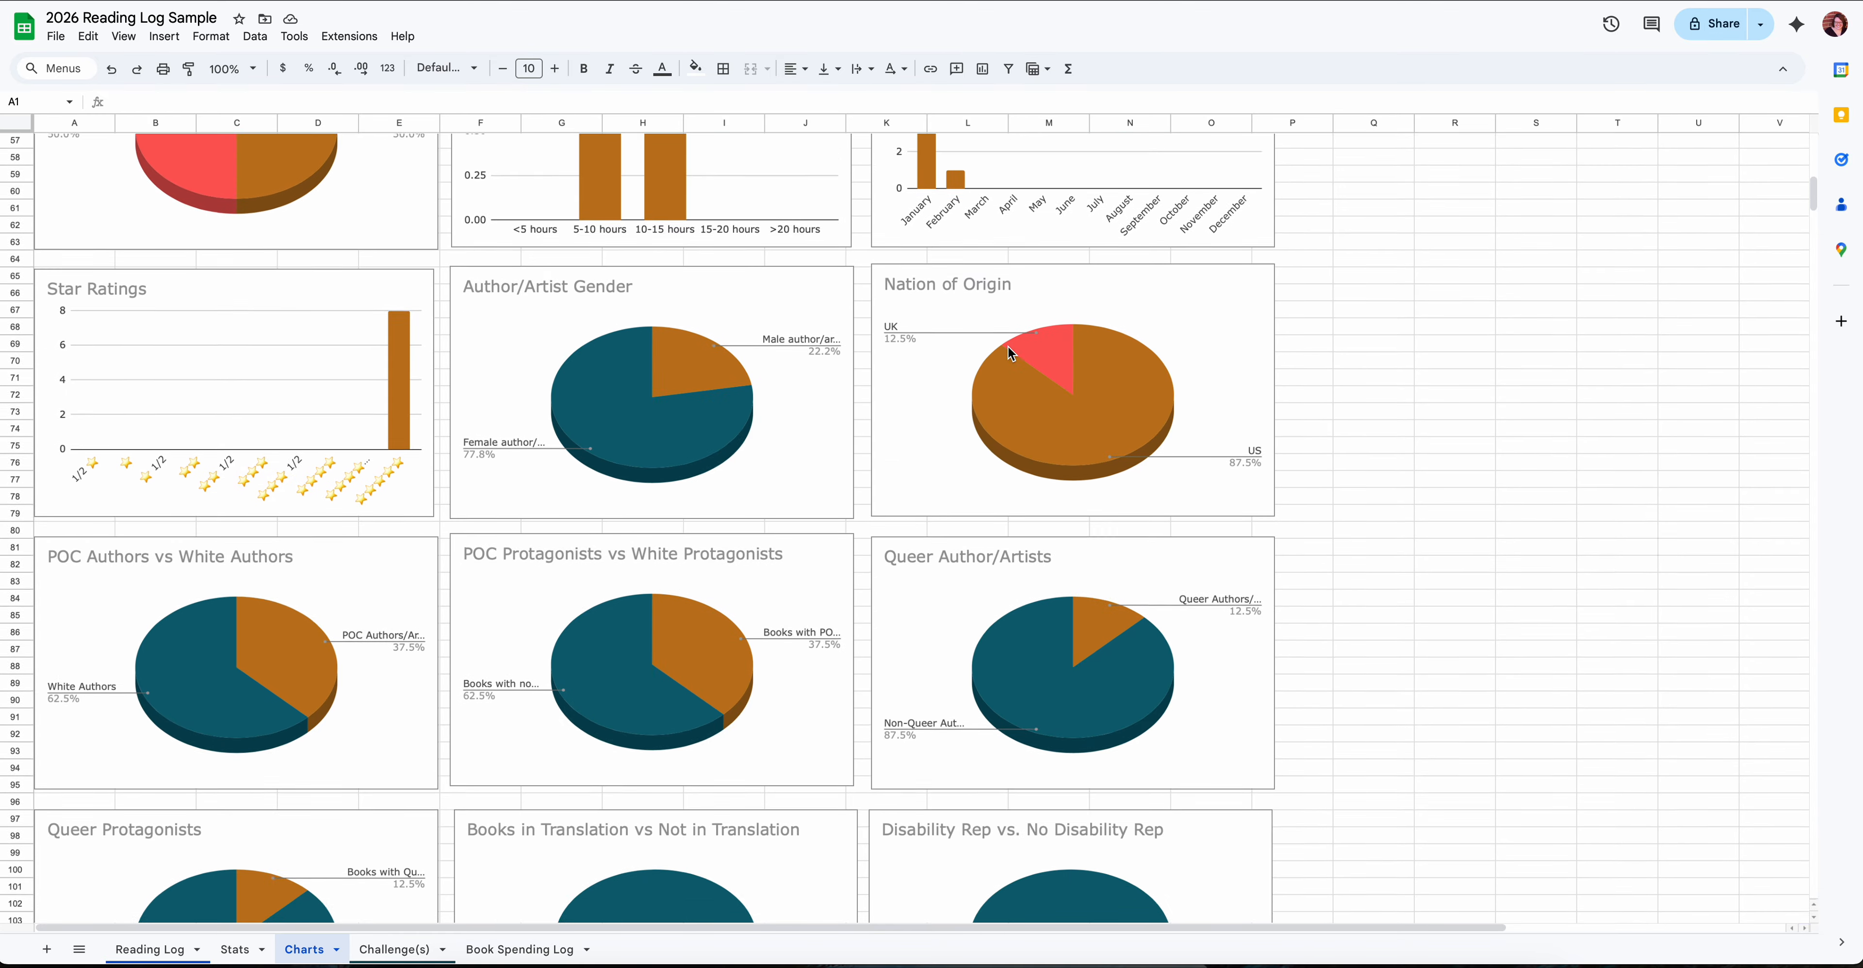
scroll(1010, 352, down, 5)
scroll(1010, 353, up, 20)
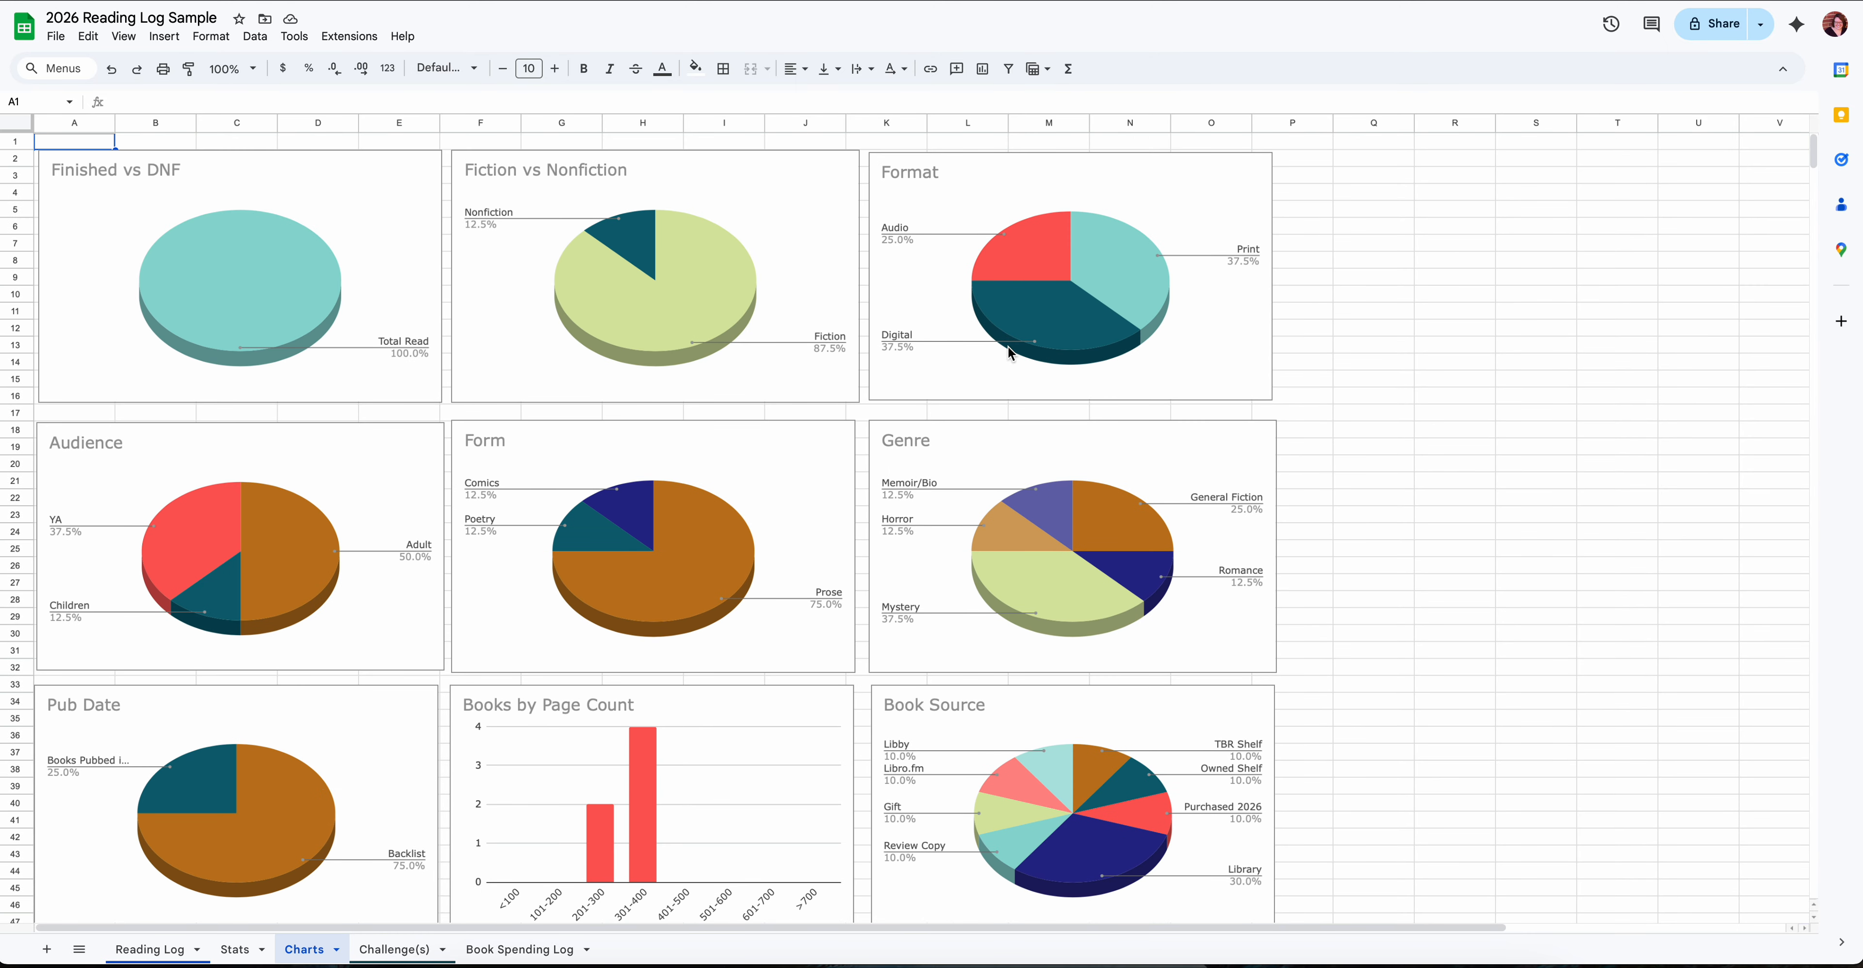
- Open the Challenge(s) sheet and look over the Reading Challenge 2026 table down to its completion totals
click(398, 949)
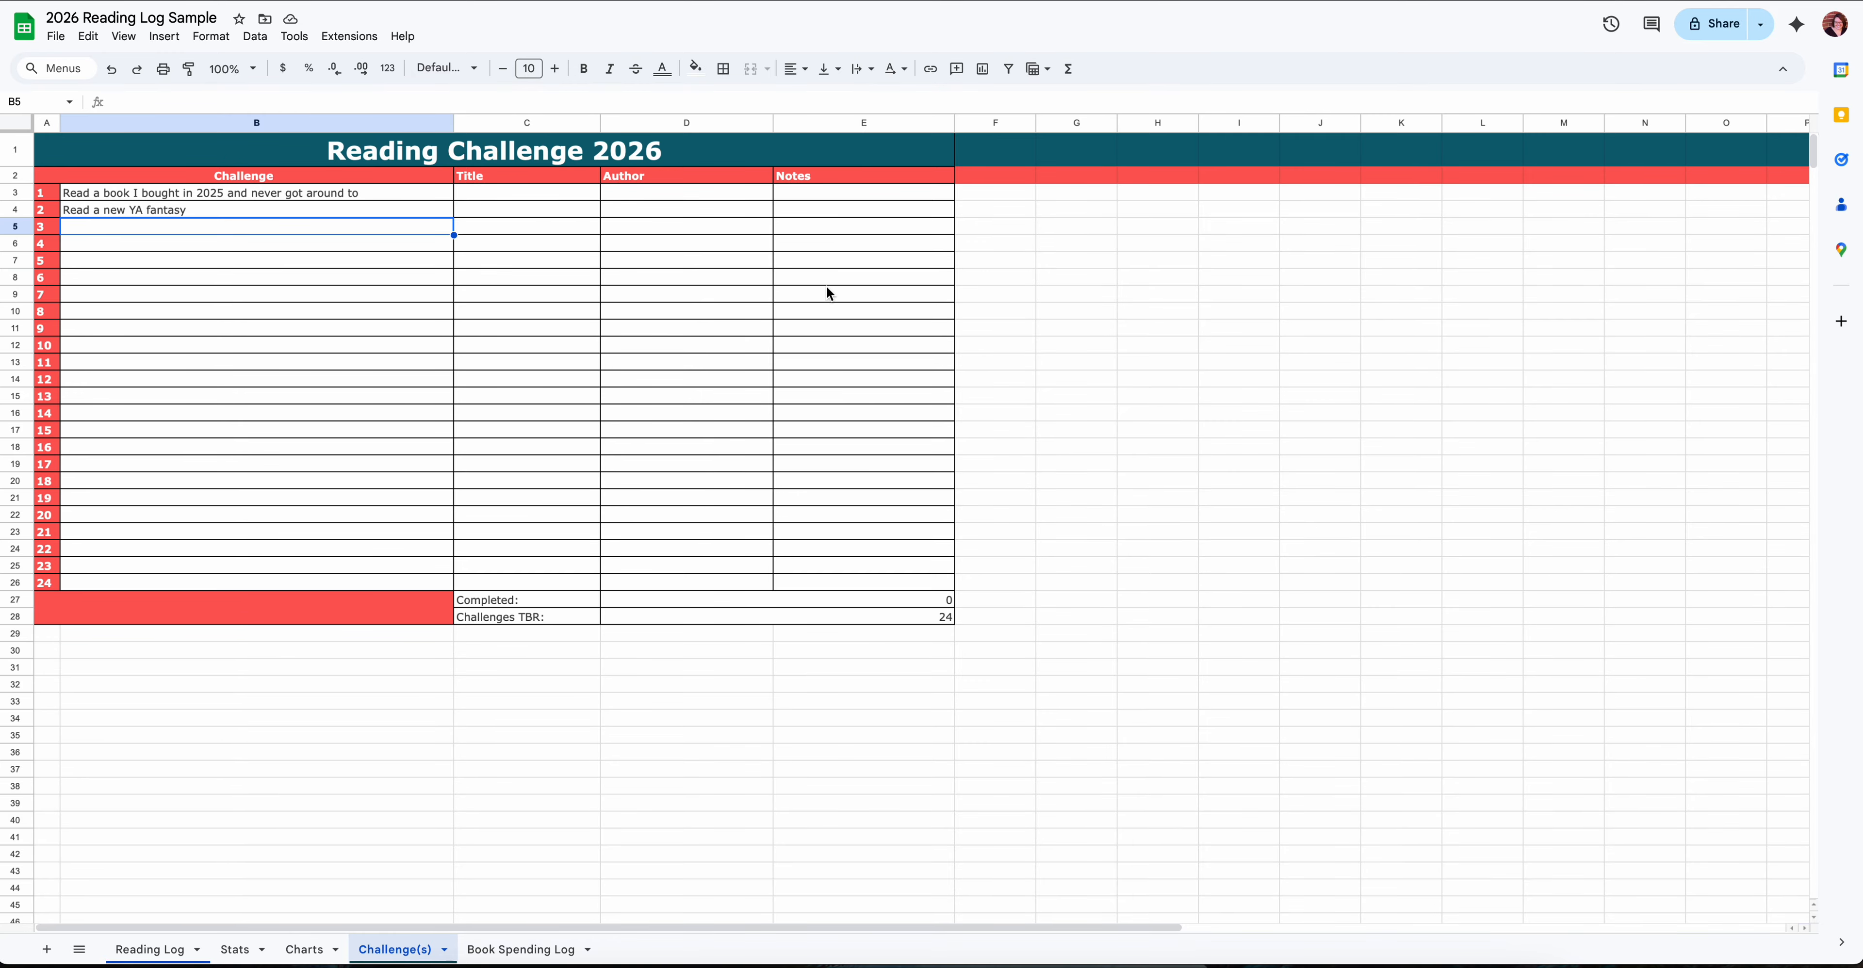
scroll(693, 439, down, 2)
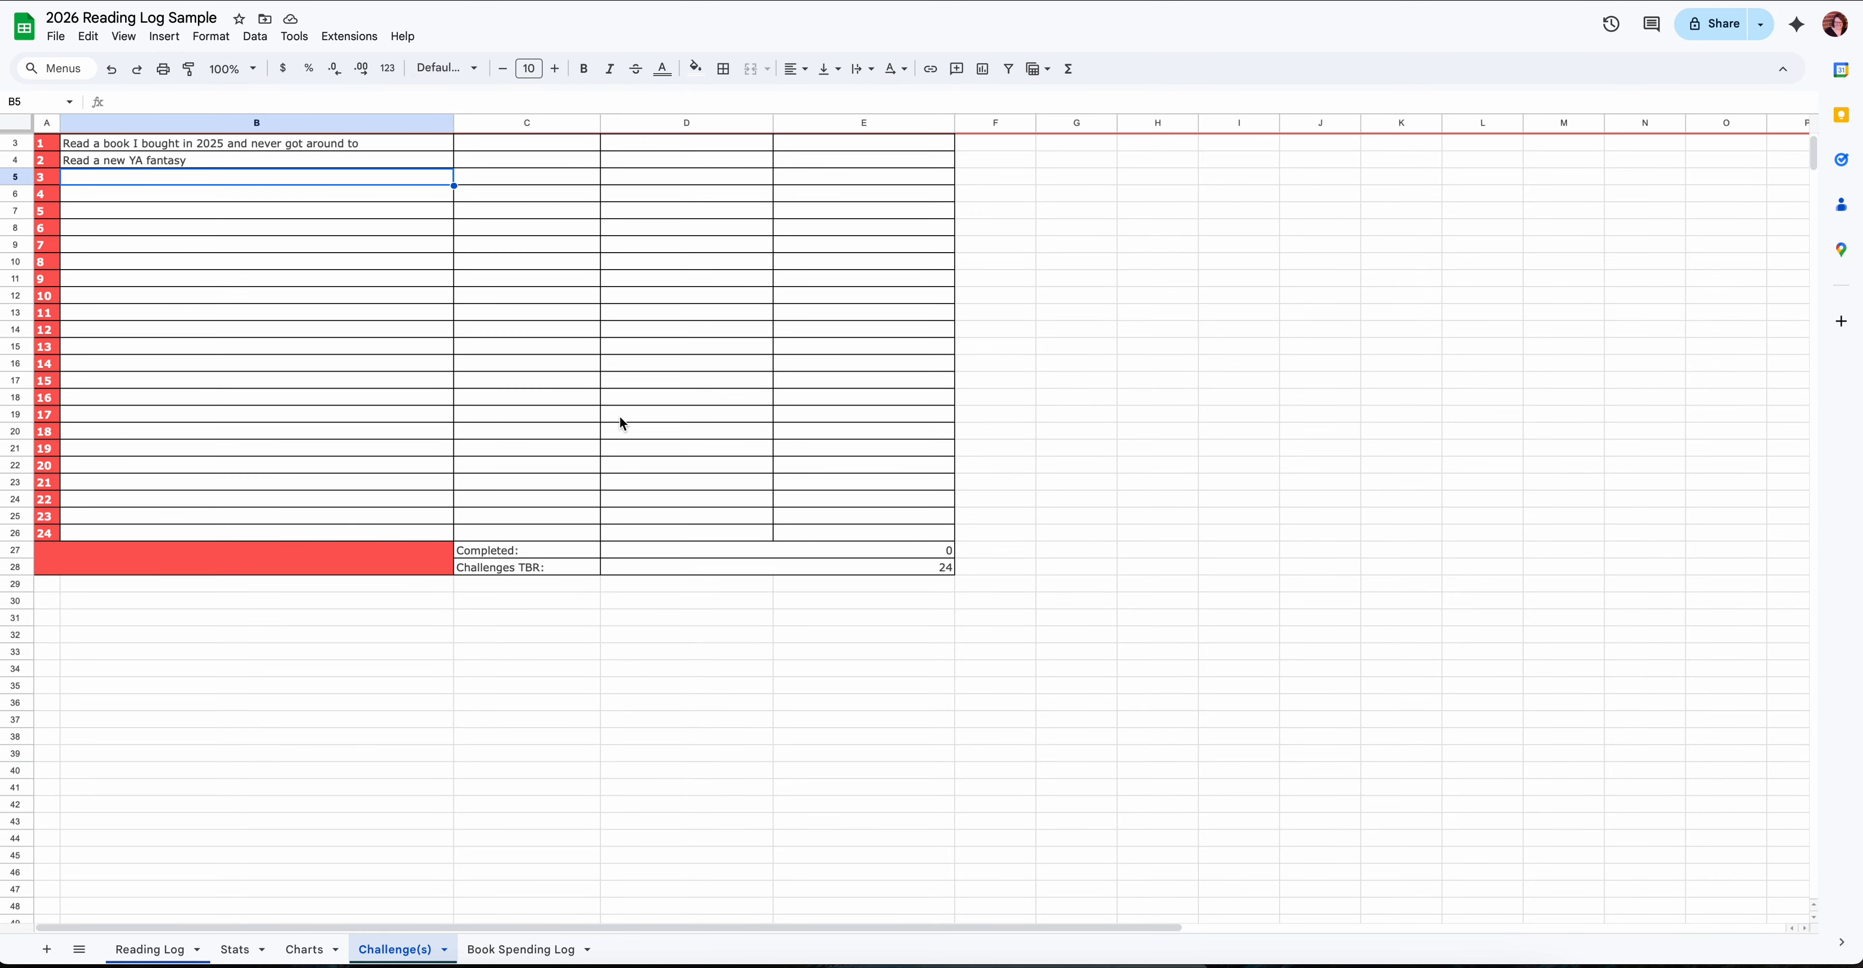
scroll(618, 415, up, 2)
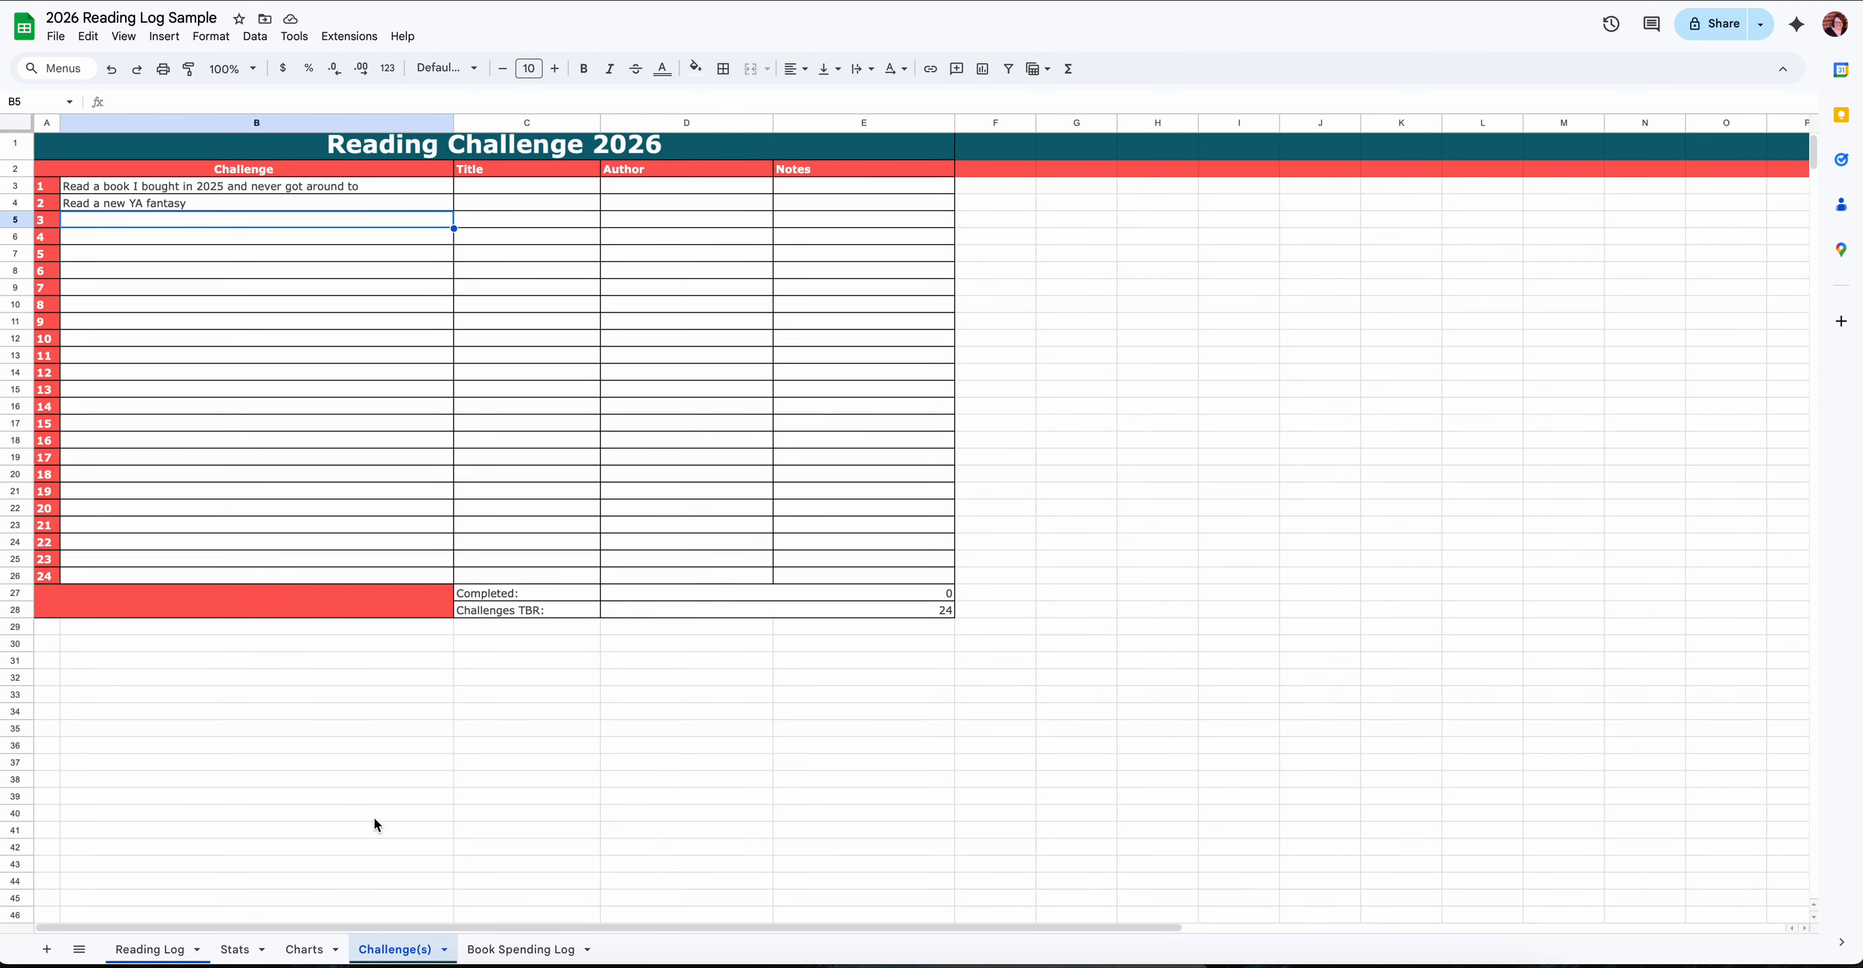
- Open the Book Spending Log sheet and check the Retail Source options for the first empty entry
click(522, 949)
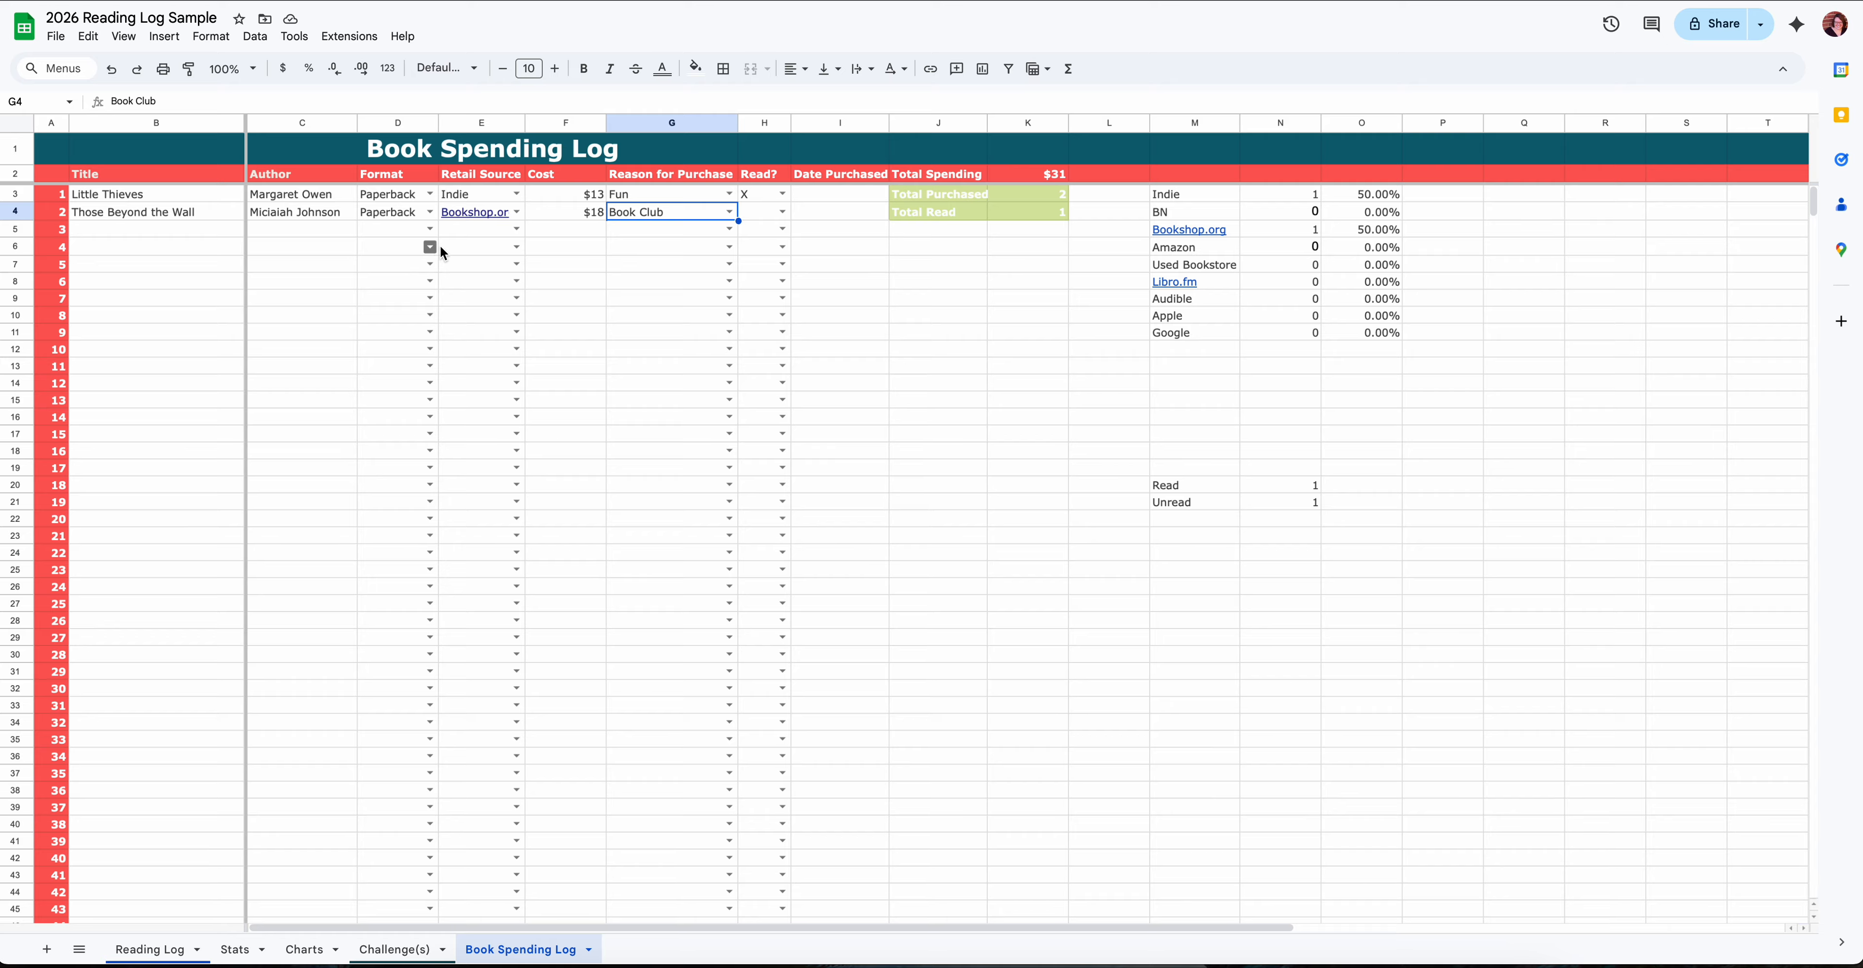
click(517, 228)
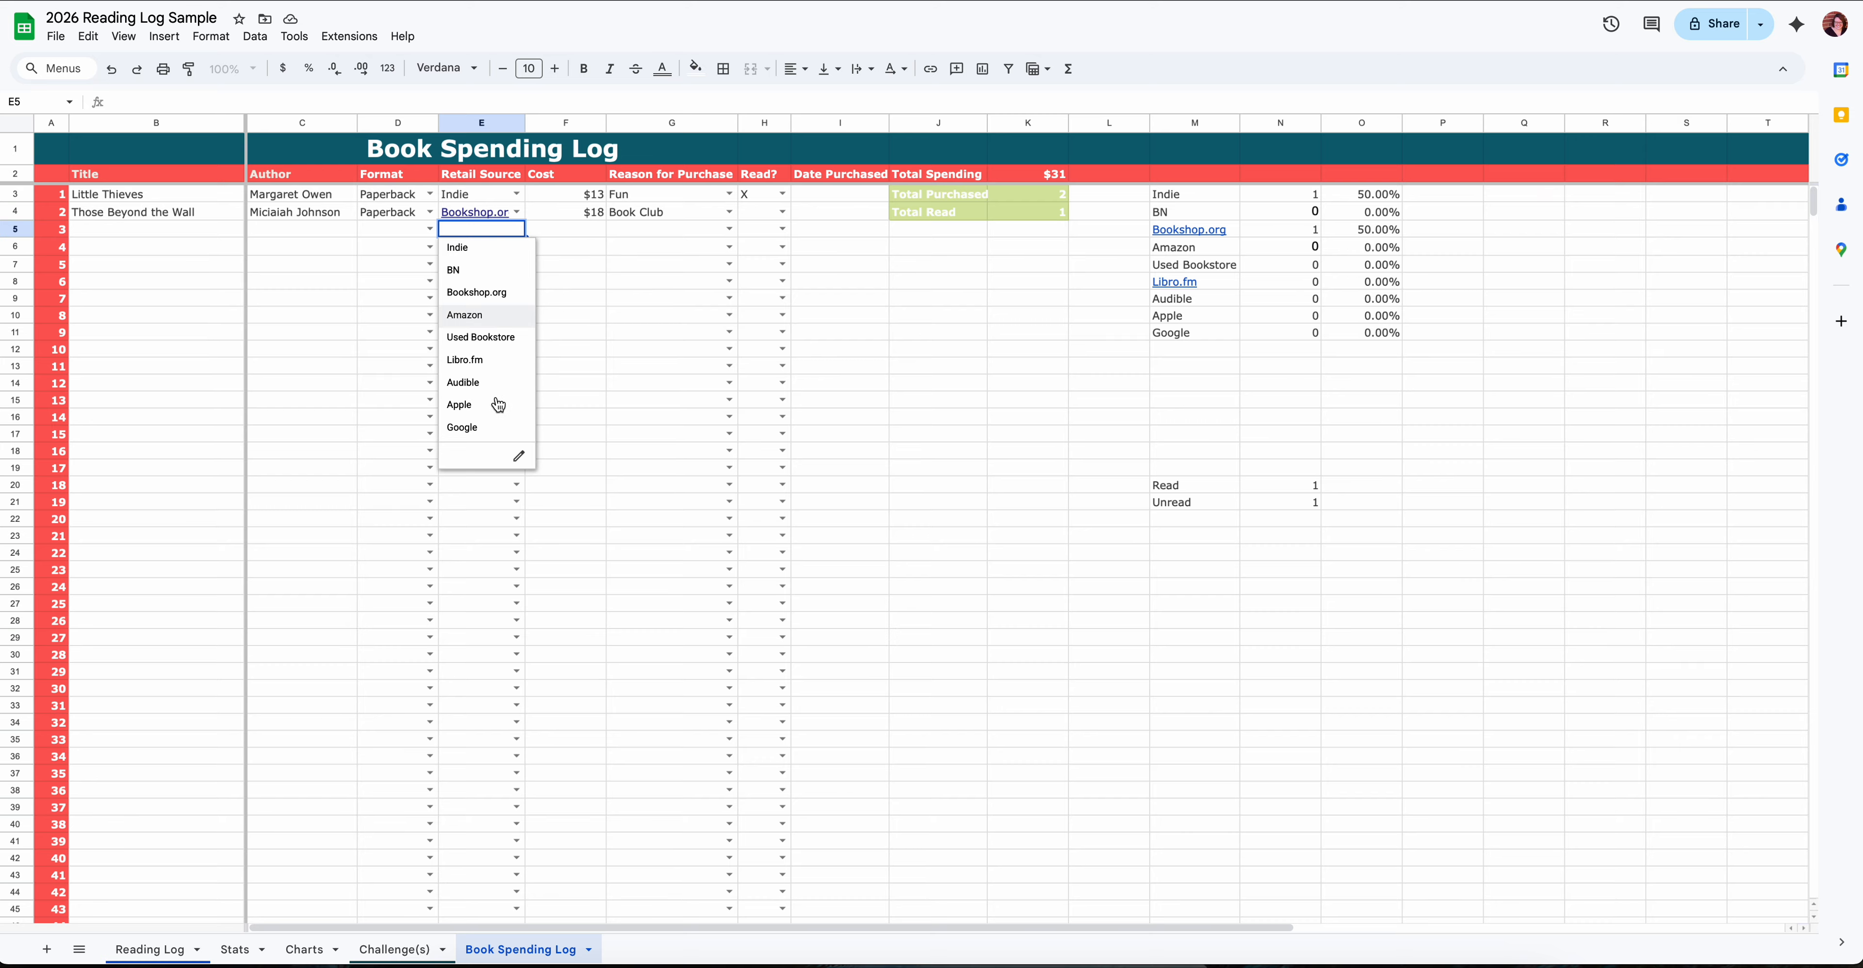
click(584, 227)
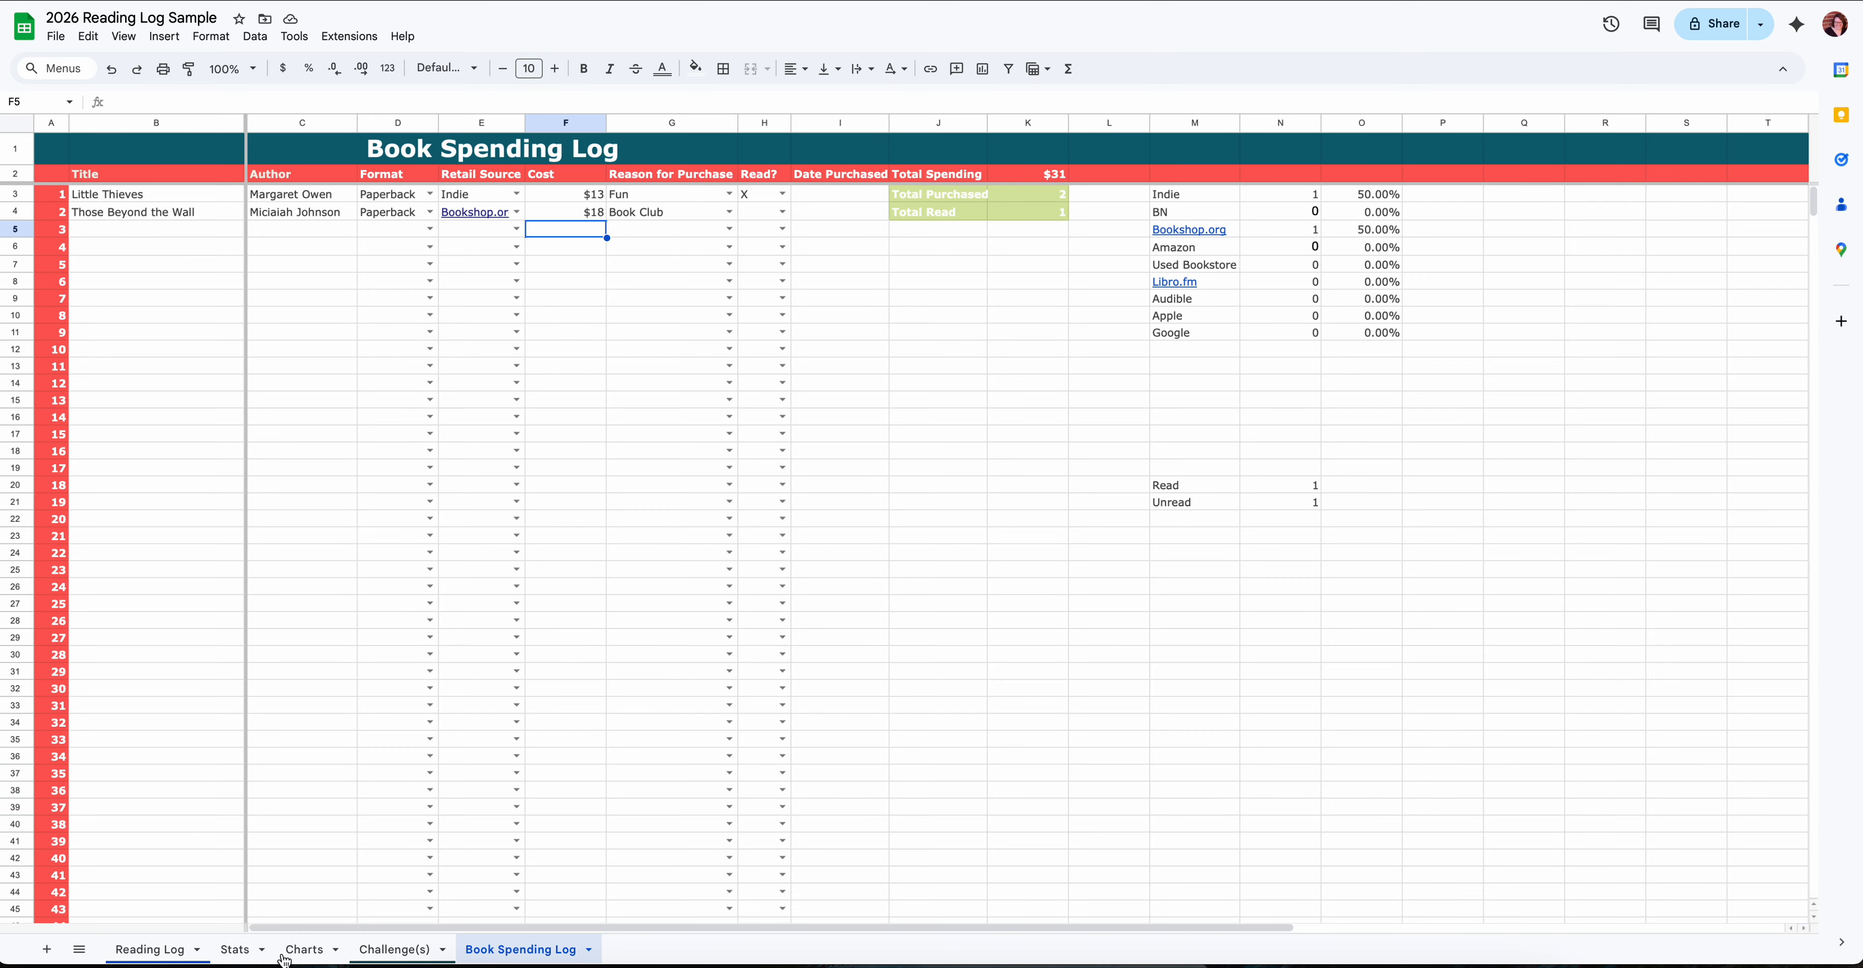
- Look through the Charts sheet down to the Purchase Source and Purchased Books Read vs. Unread charts
click(303, 950)
scroll(473, 490, down, 20)
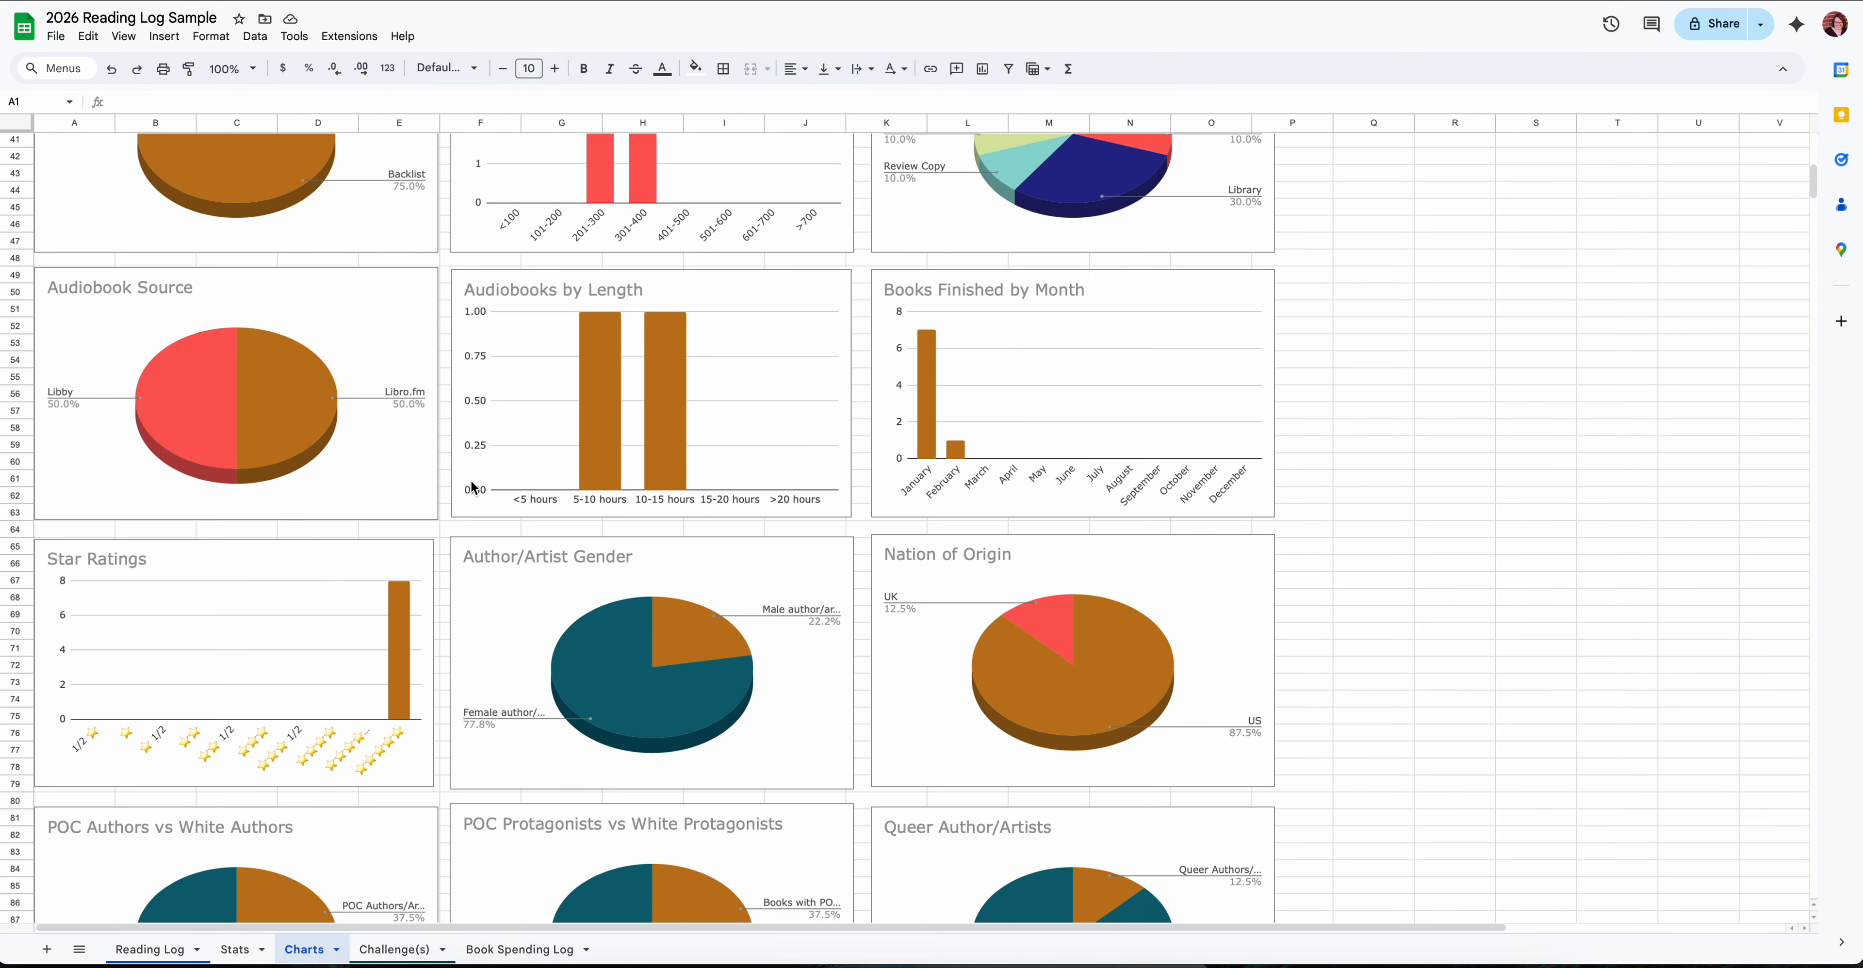
scroll(473, 488, down, 1)
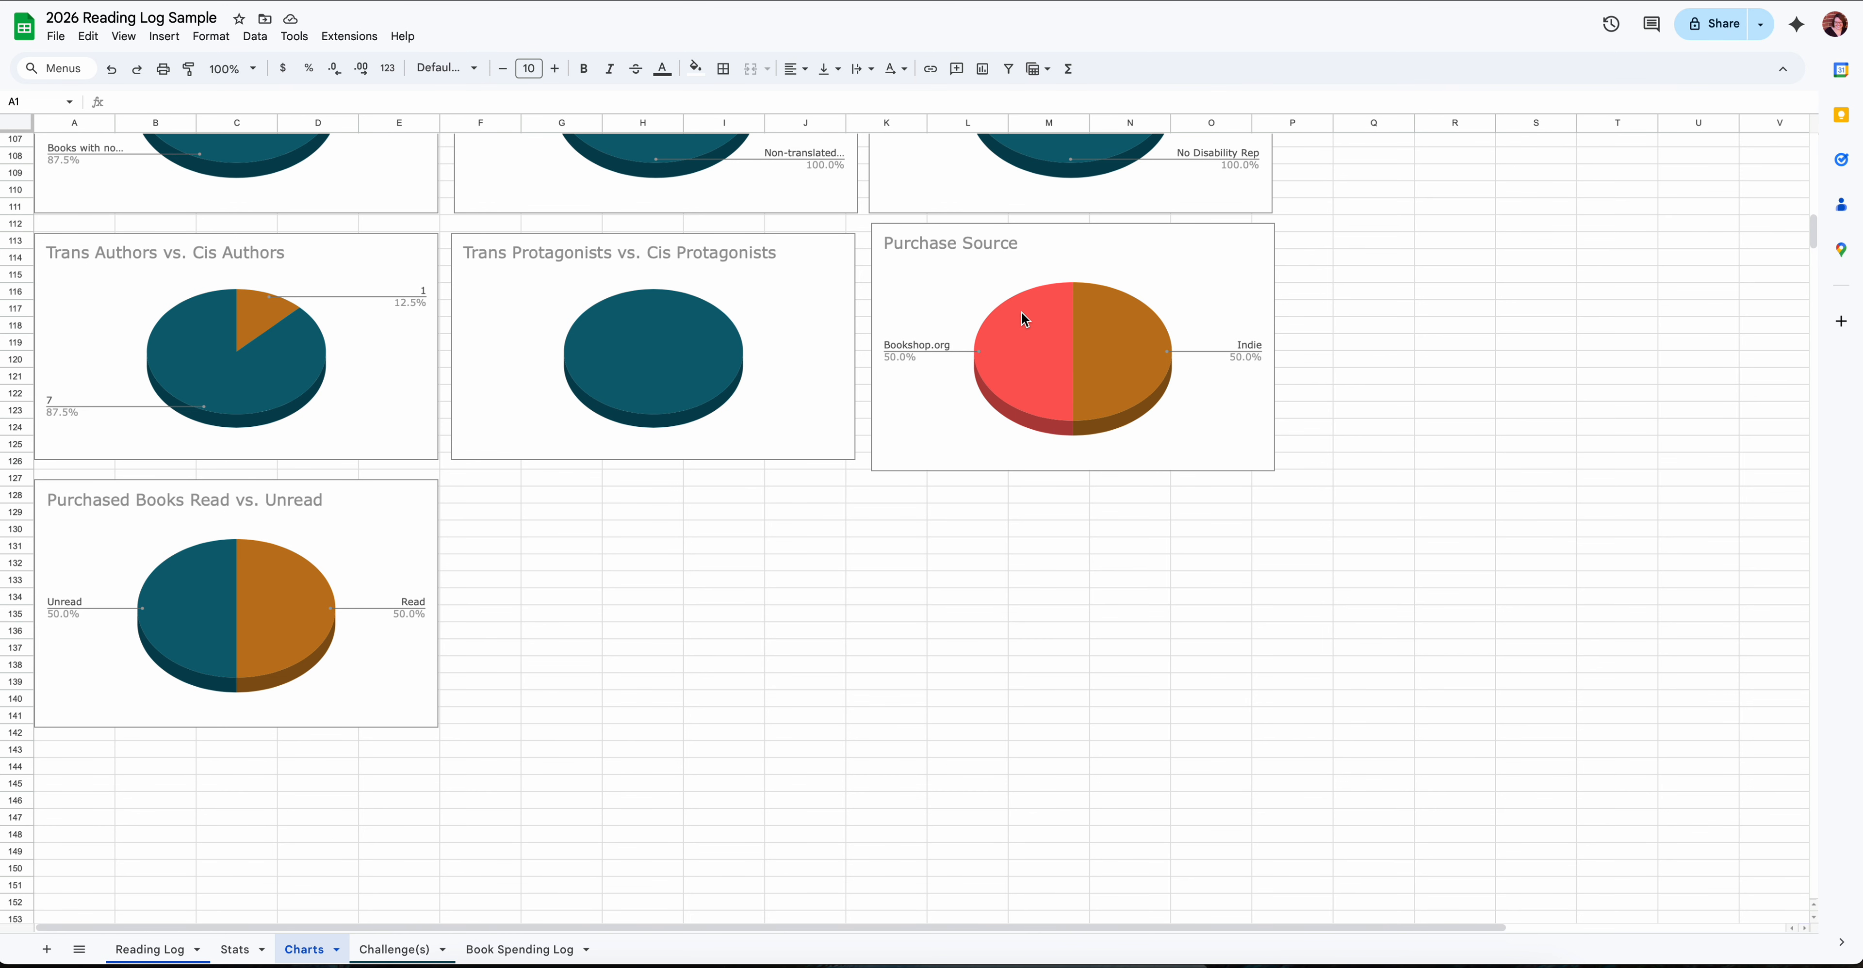
key(ctrl+Home)
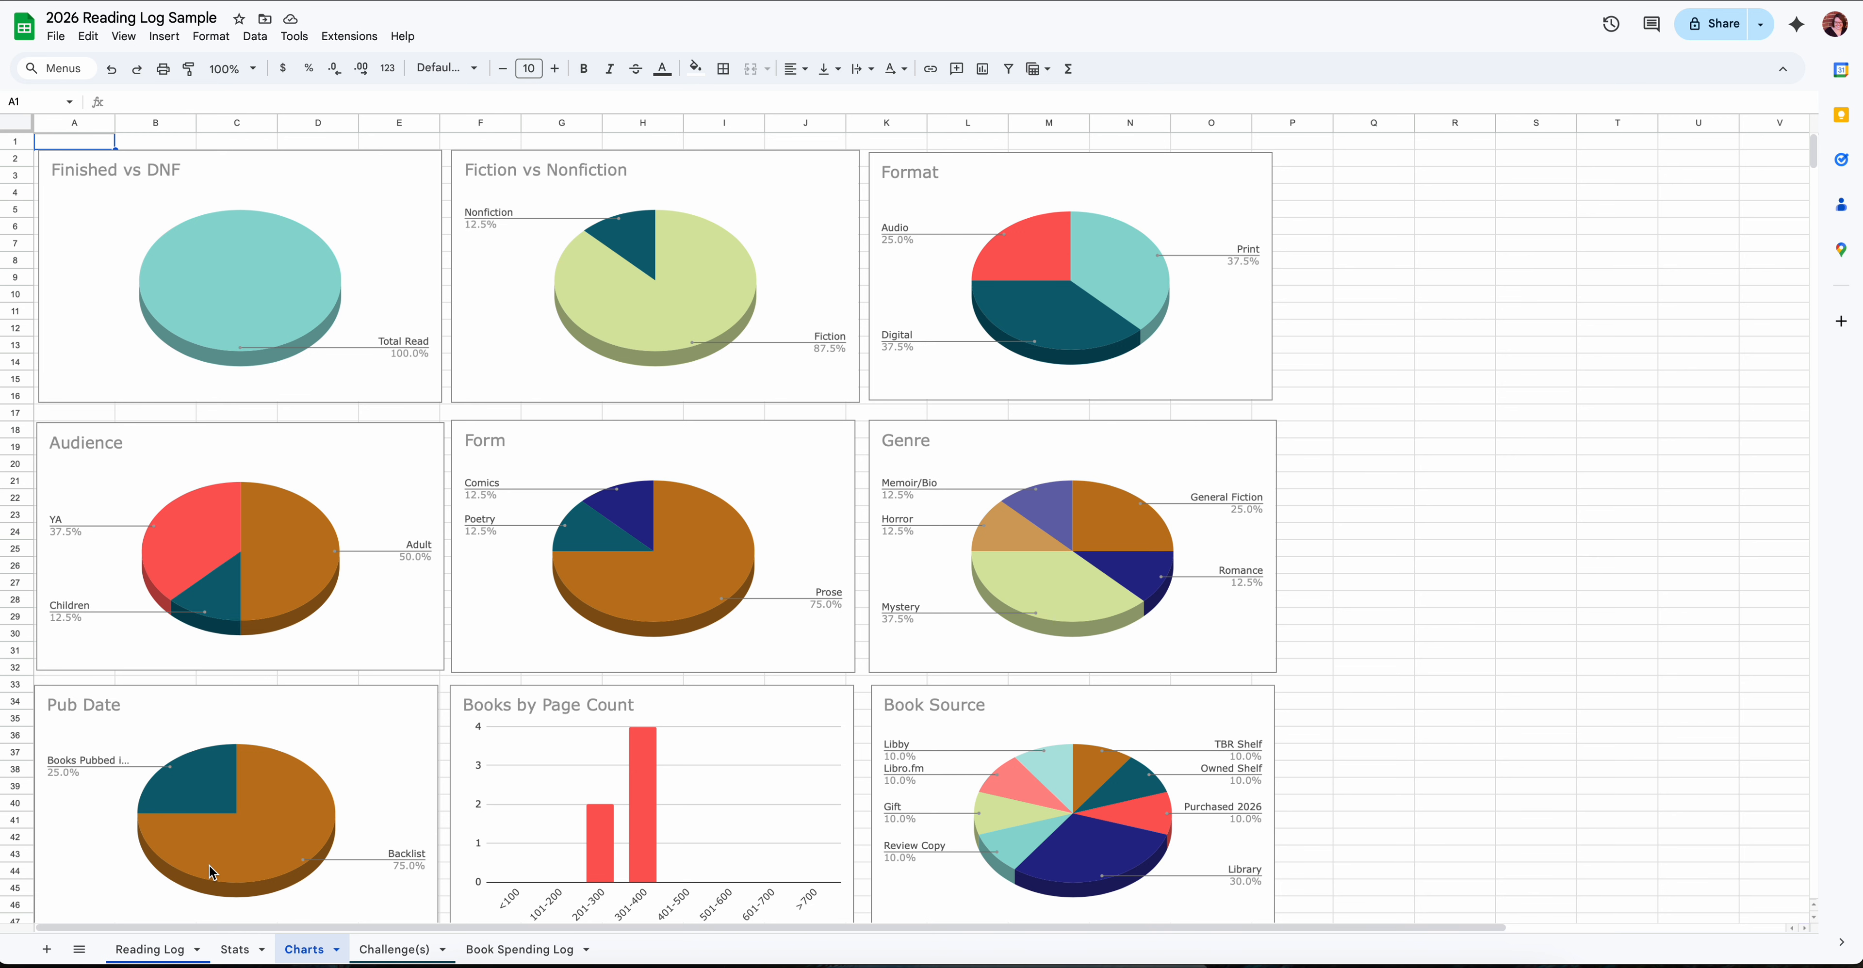
- Return to the Reading Log sheet and check which Genre options the first empty row offers
click(170, 955)
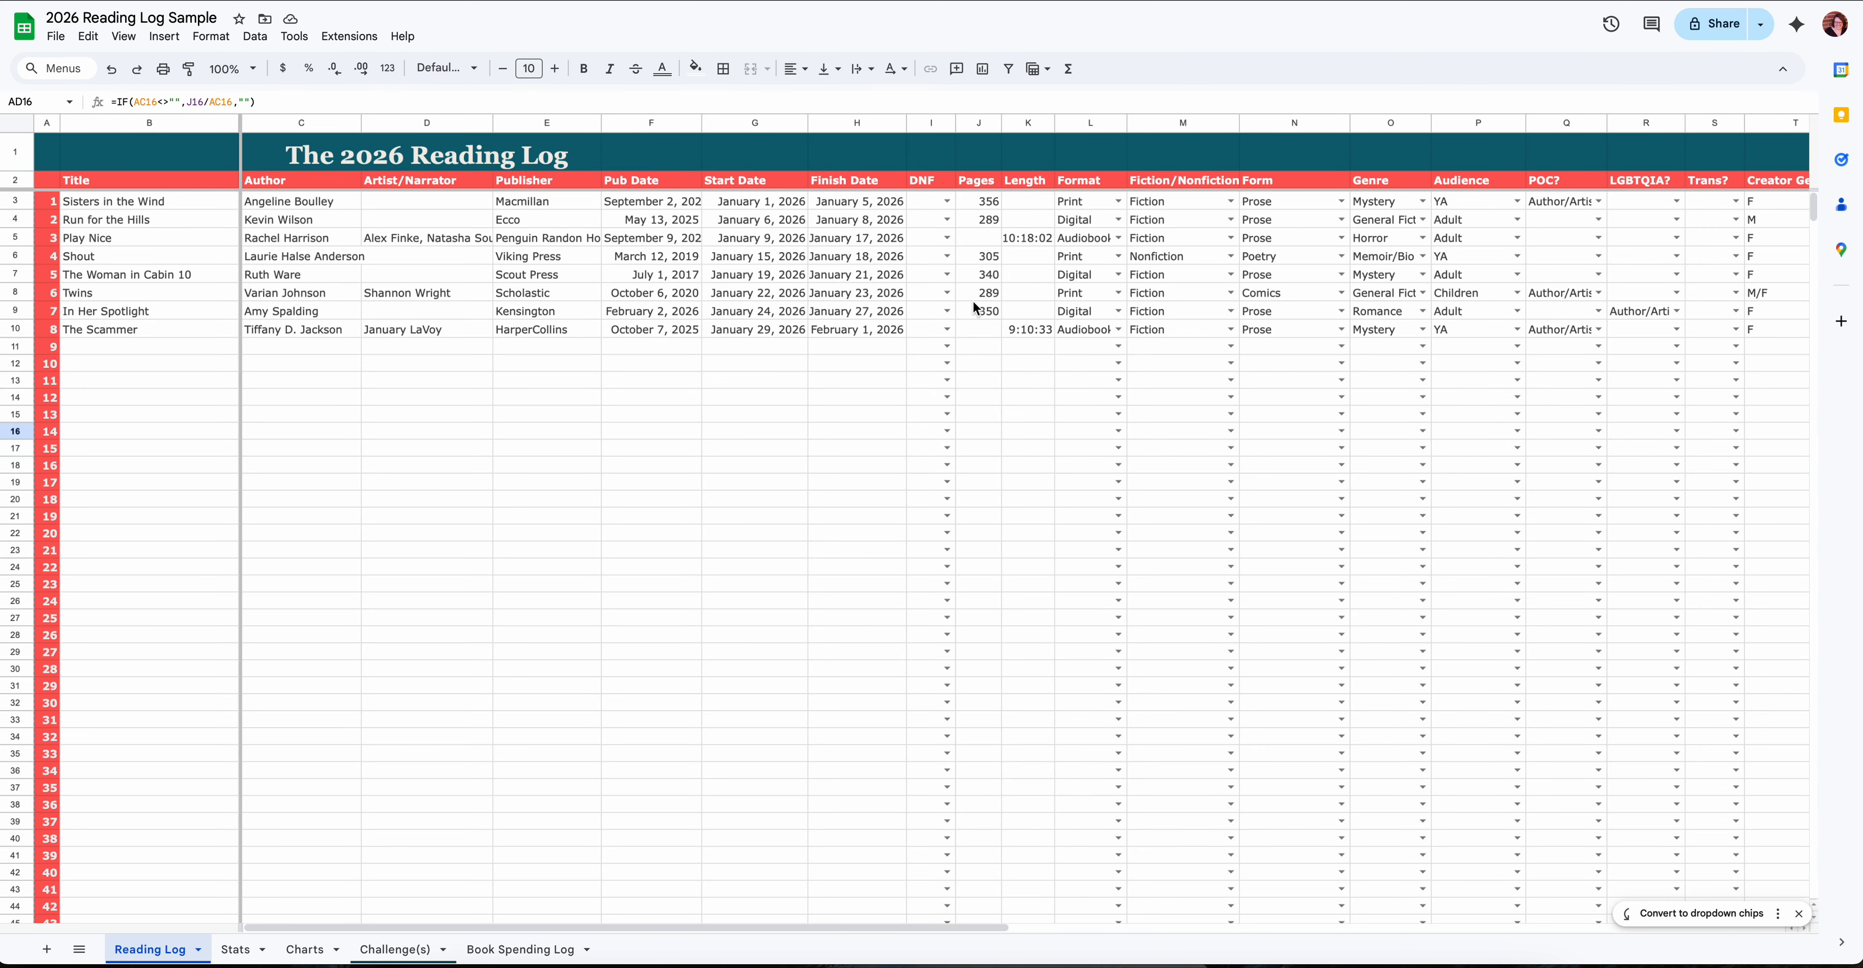
scroll(971, 301, right, 5)
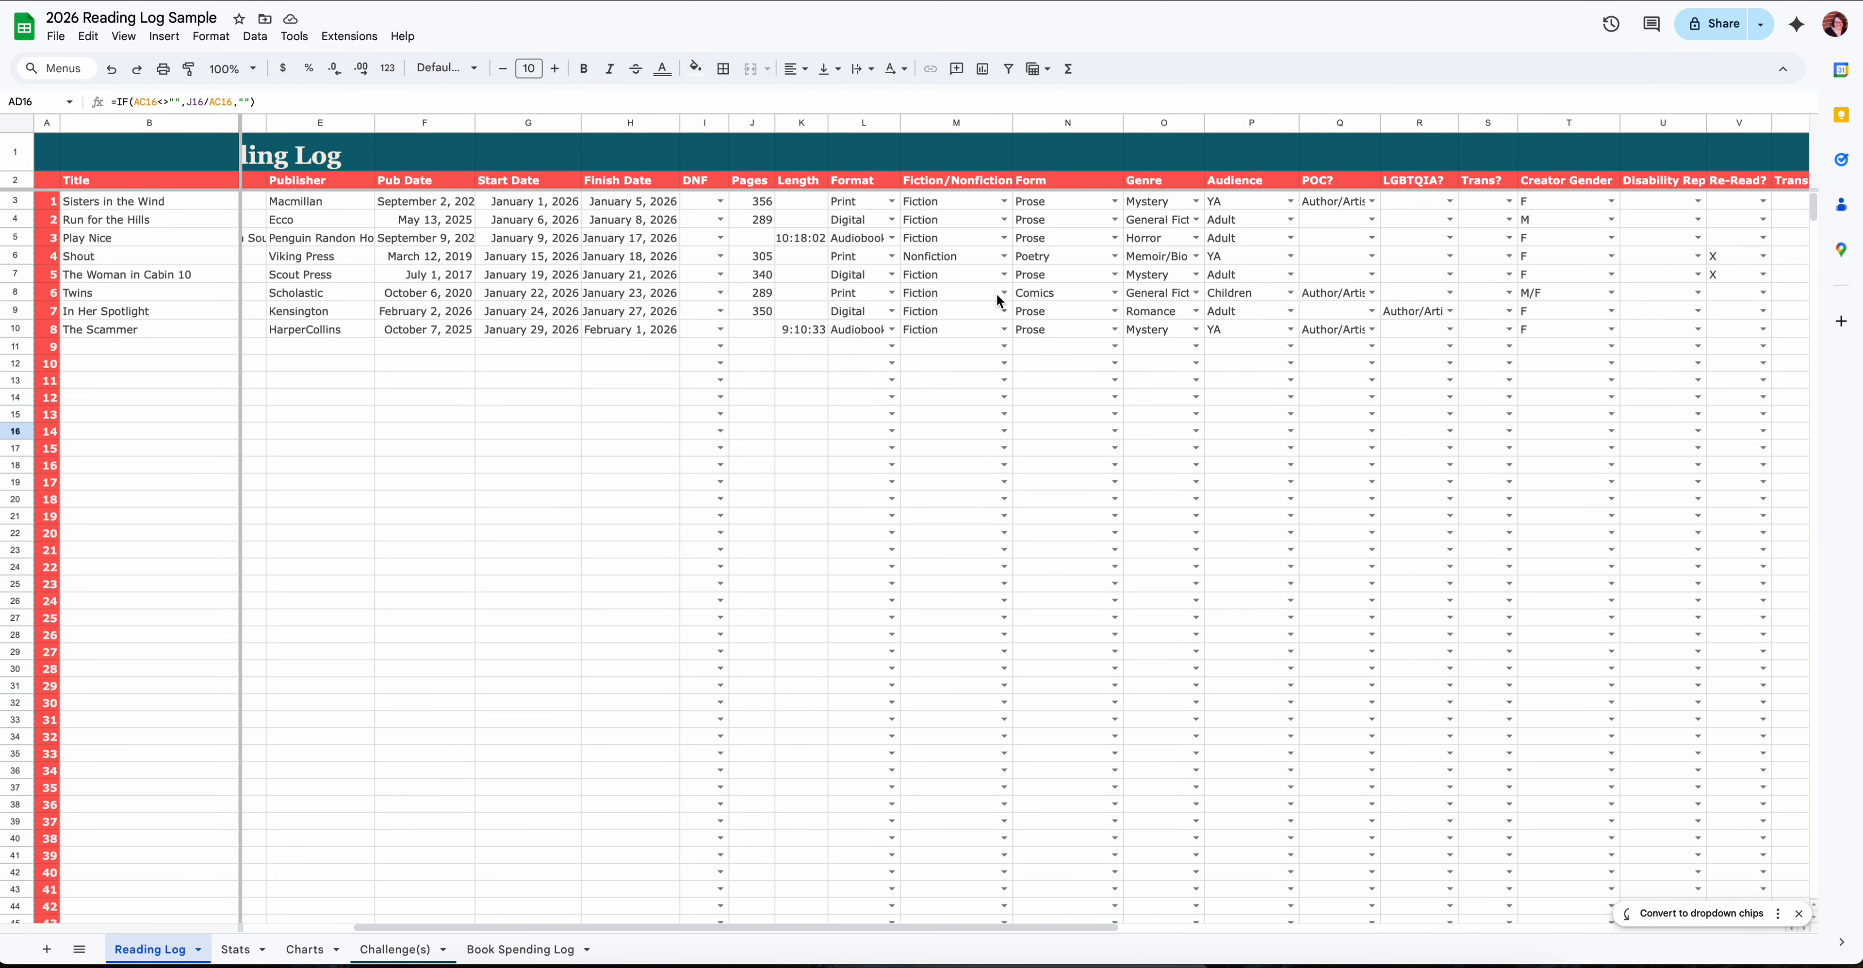
scroll(998, 300, right, 3)
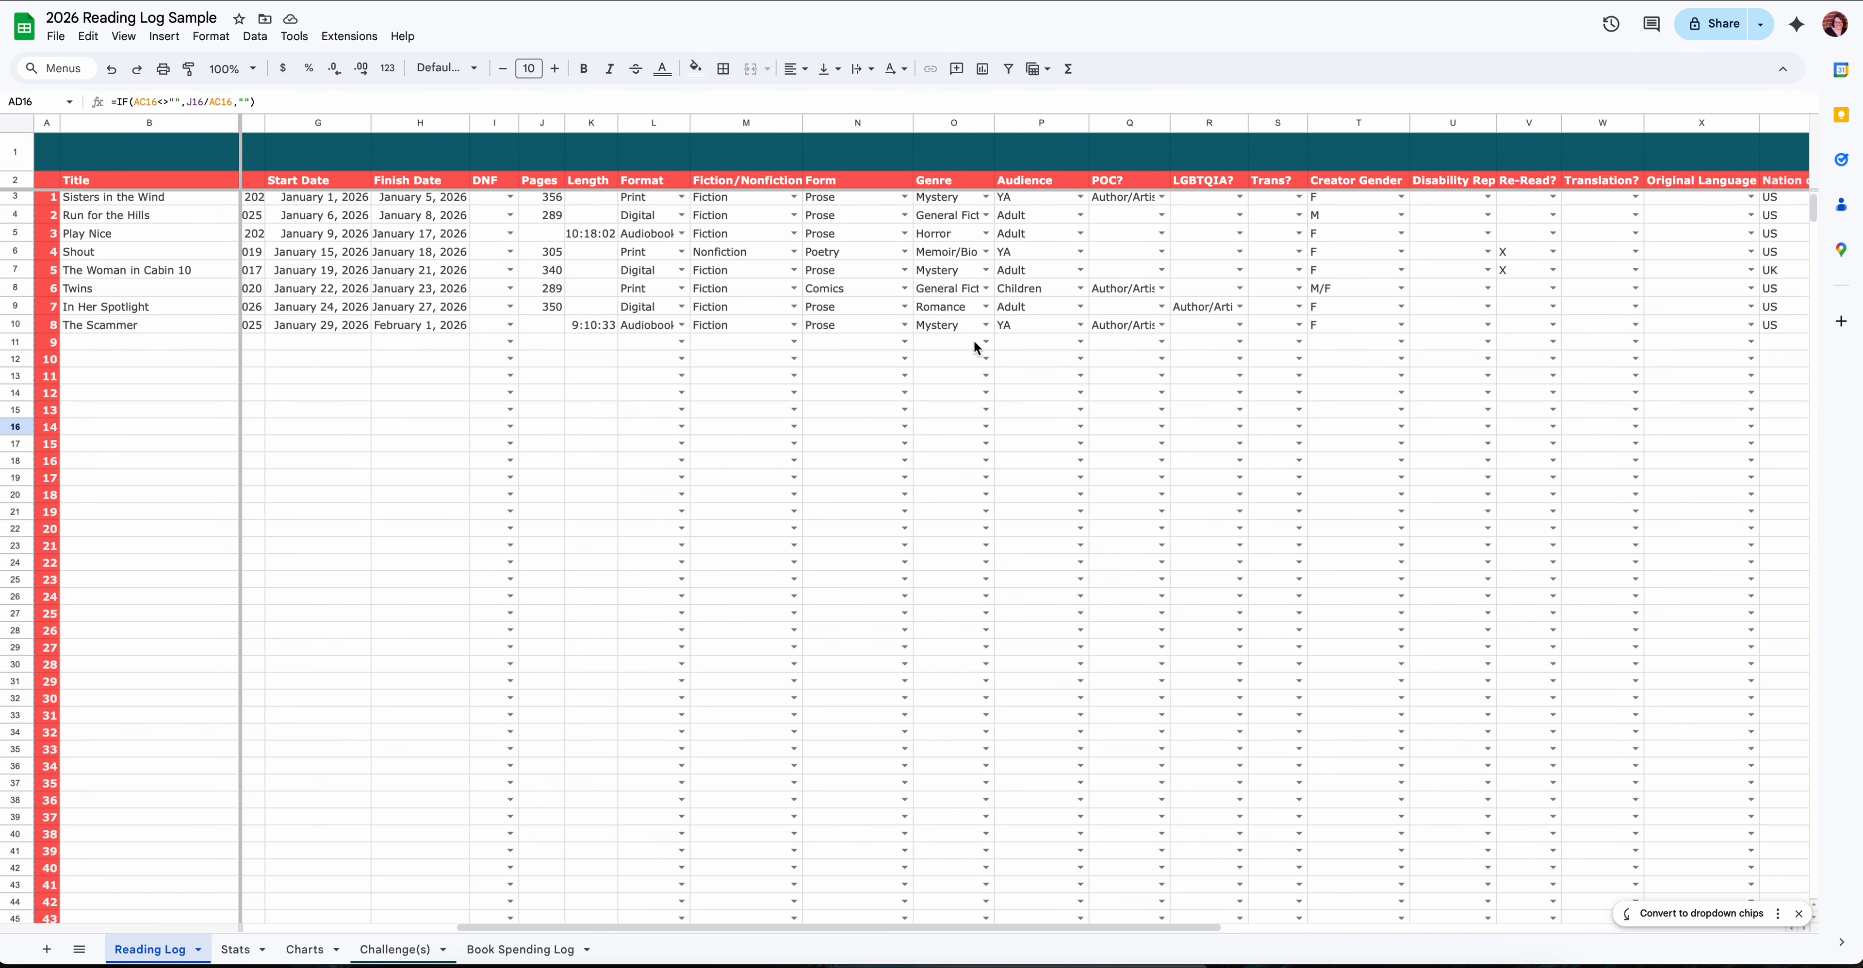
click(988, 341)
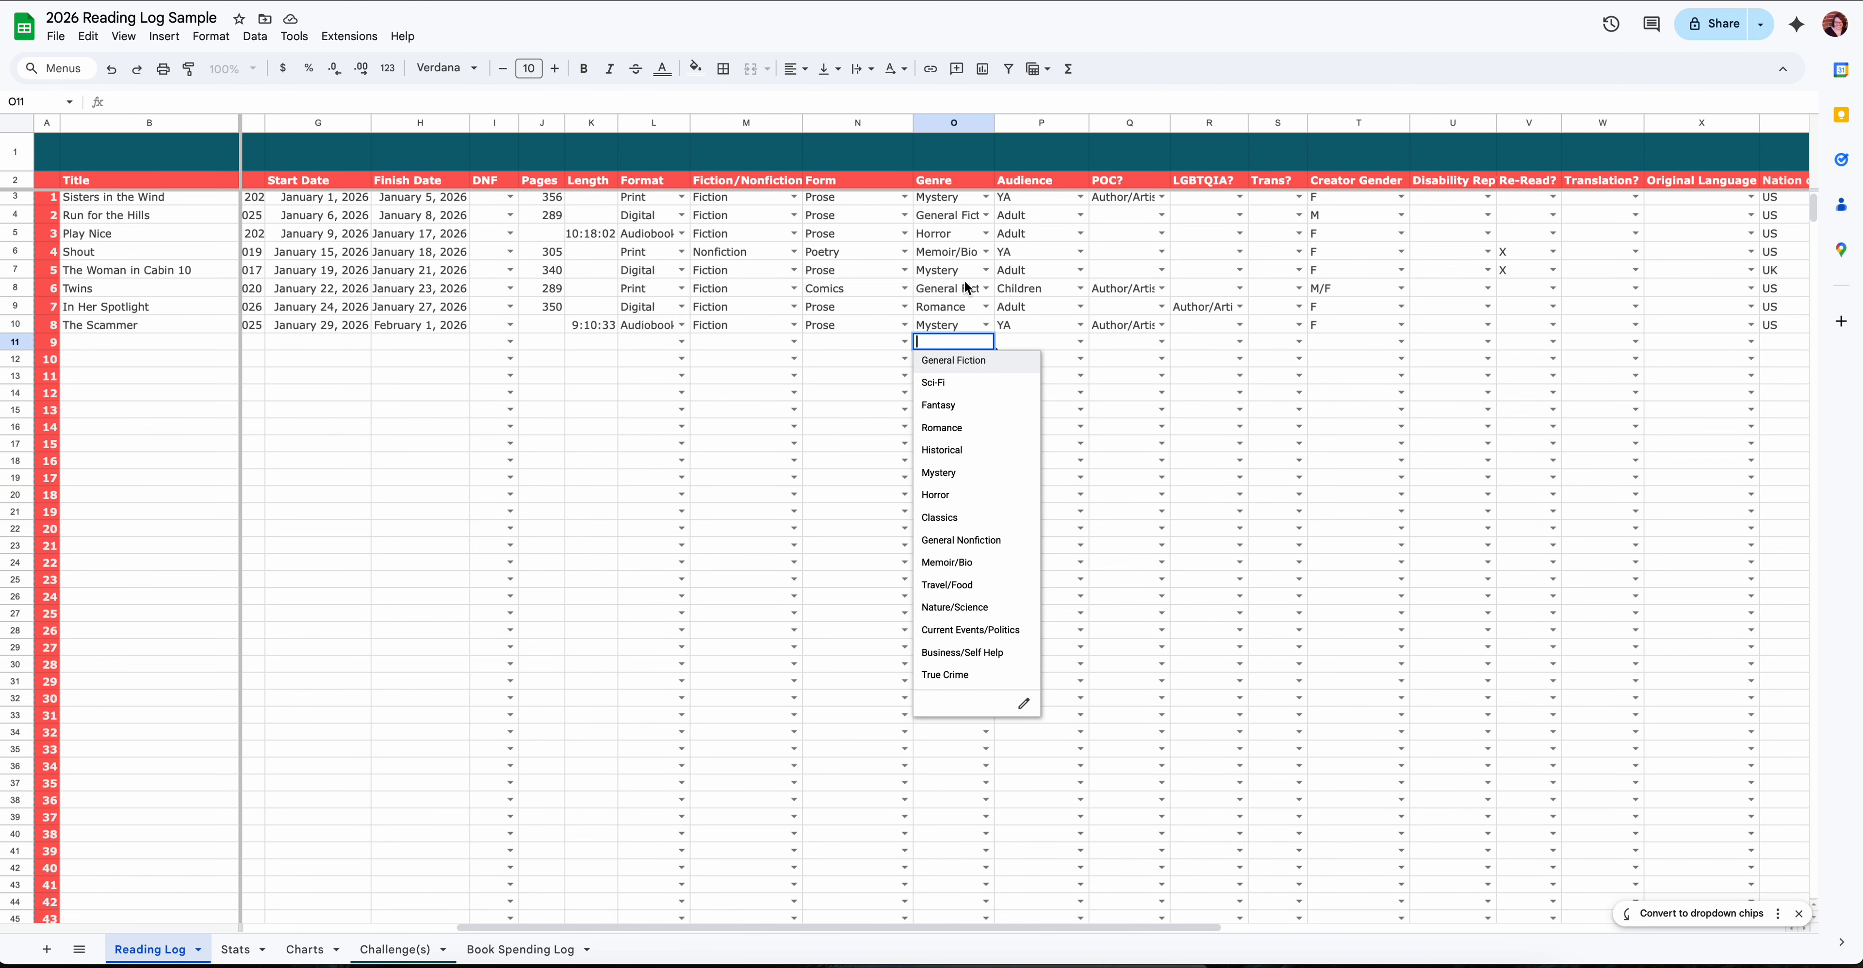
click(966, 266)
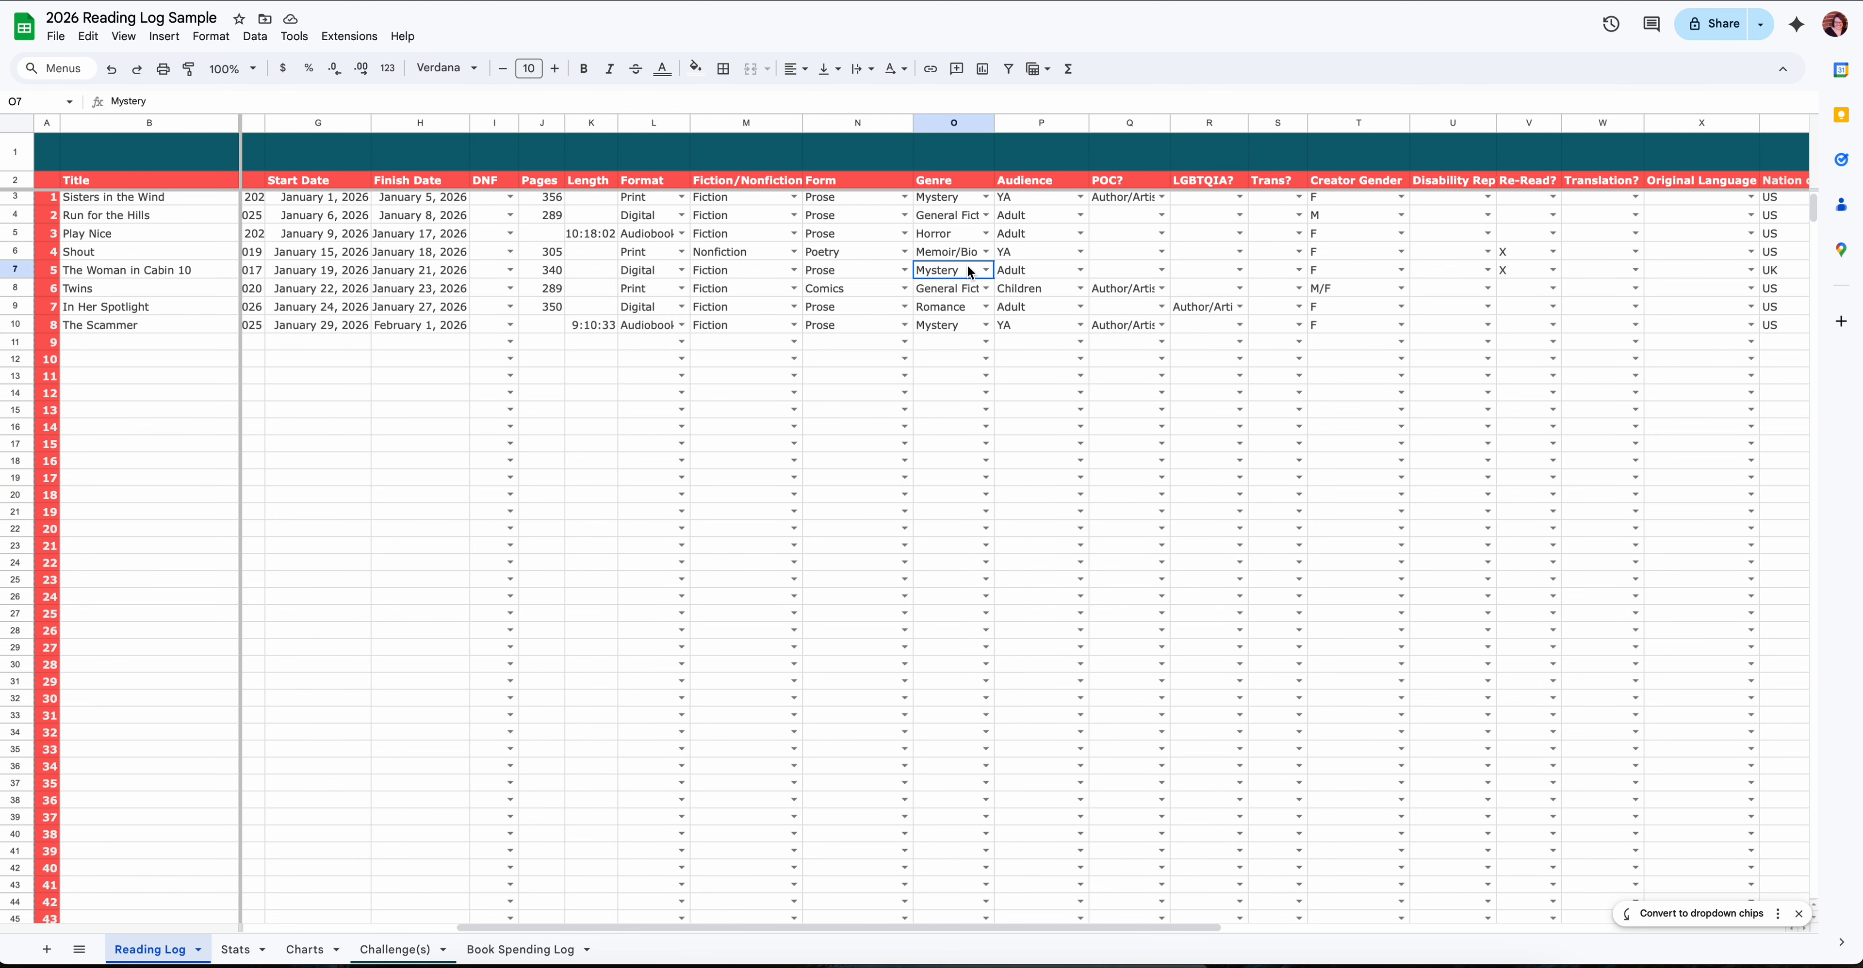
- Open the data validation rule for the Genre column, range O3:O1000, and go to the end of its item list
click(949, 344)
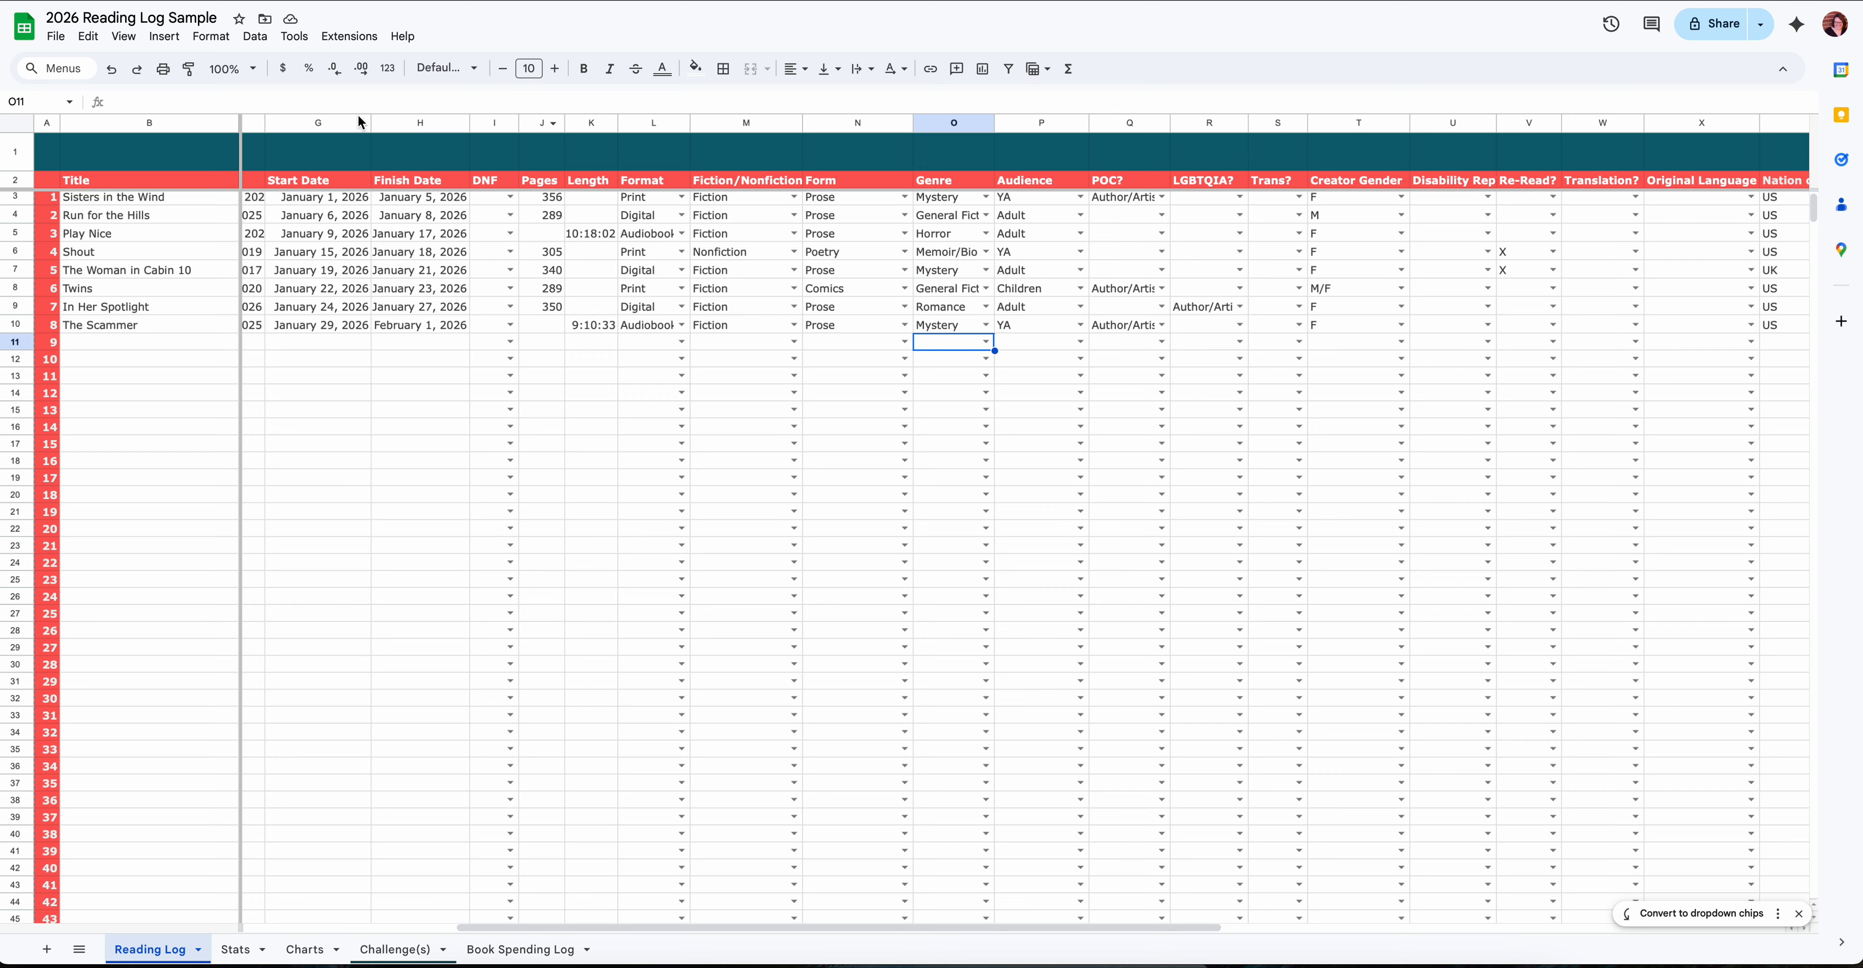
click(255, 37)
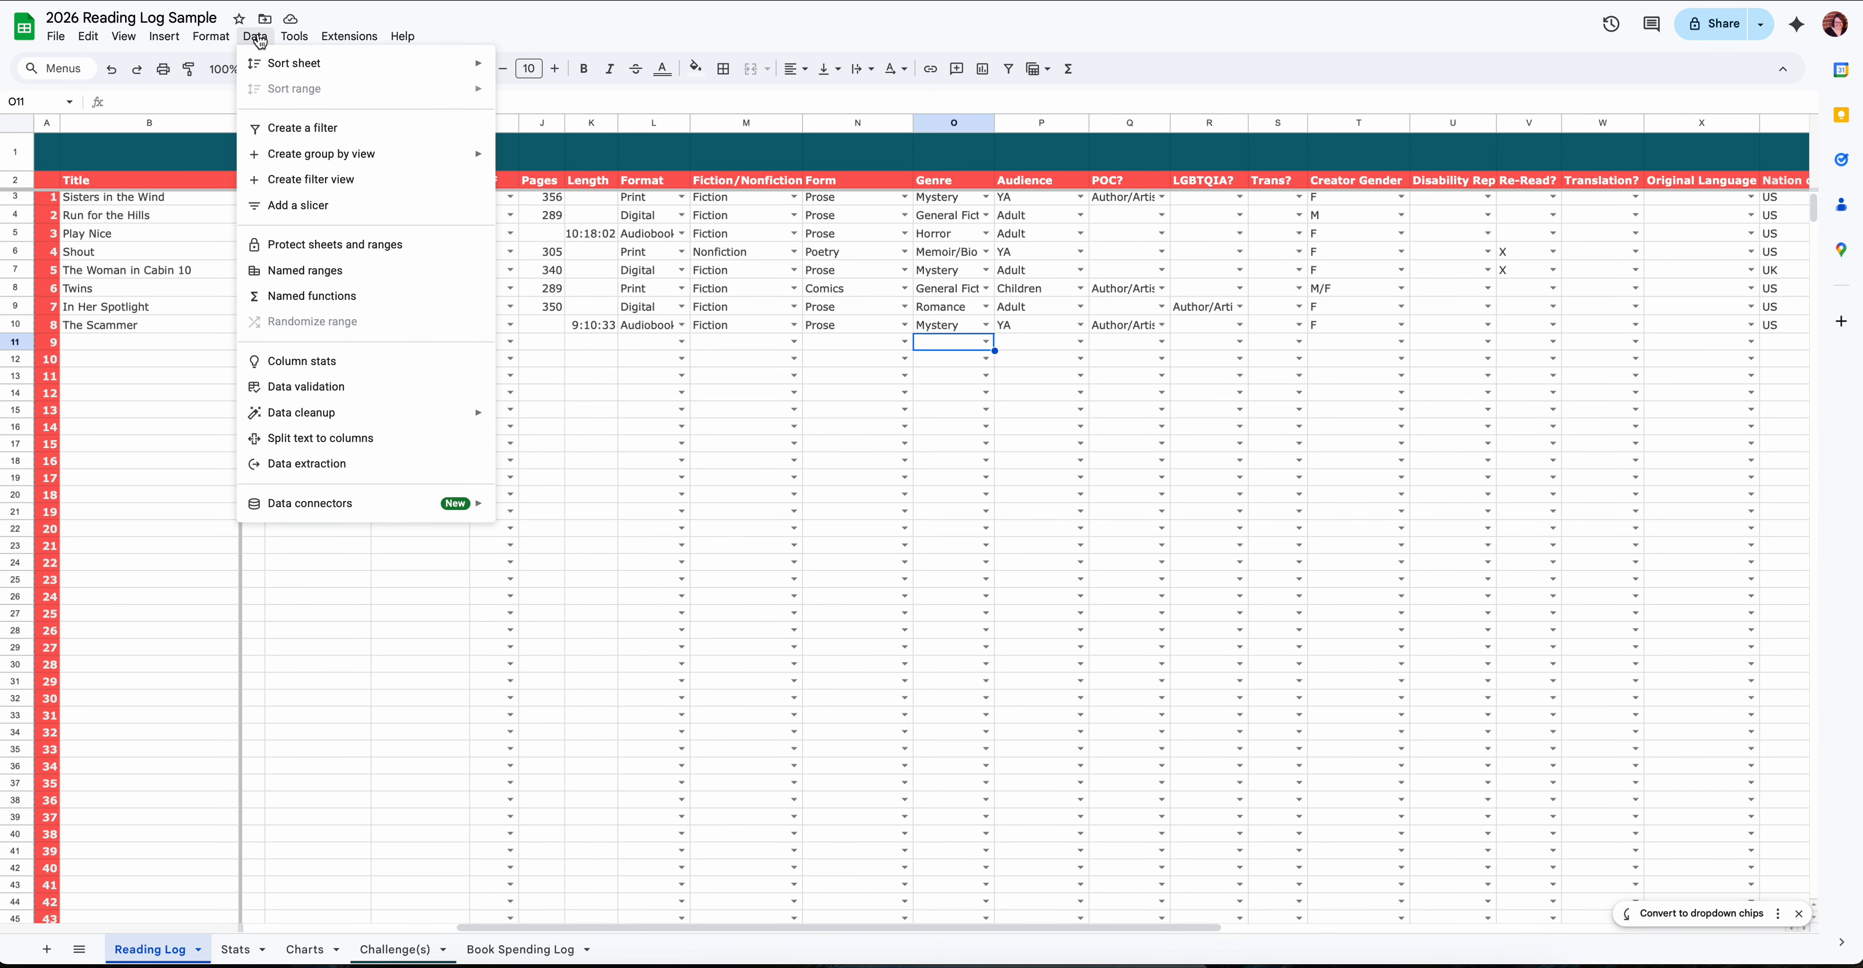
click(330, 391)
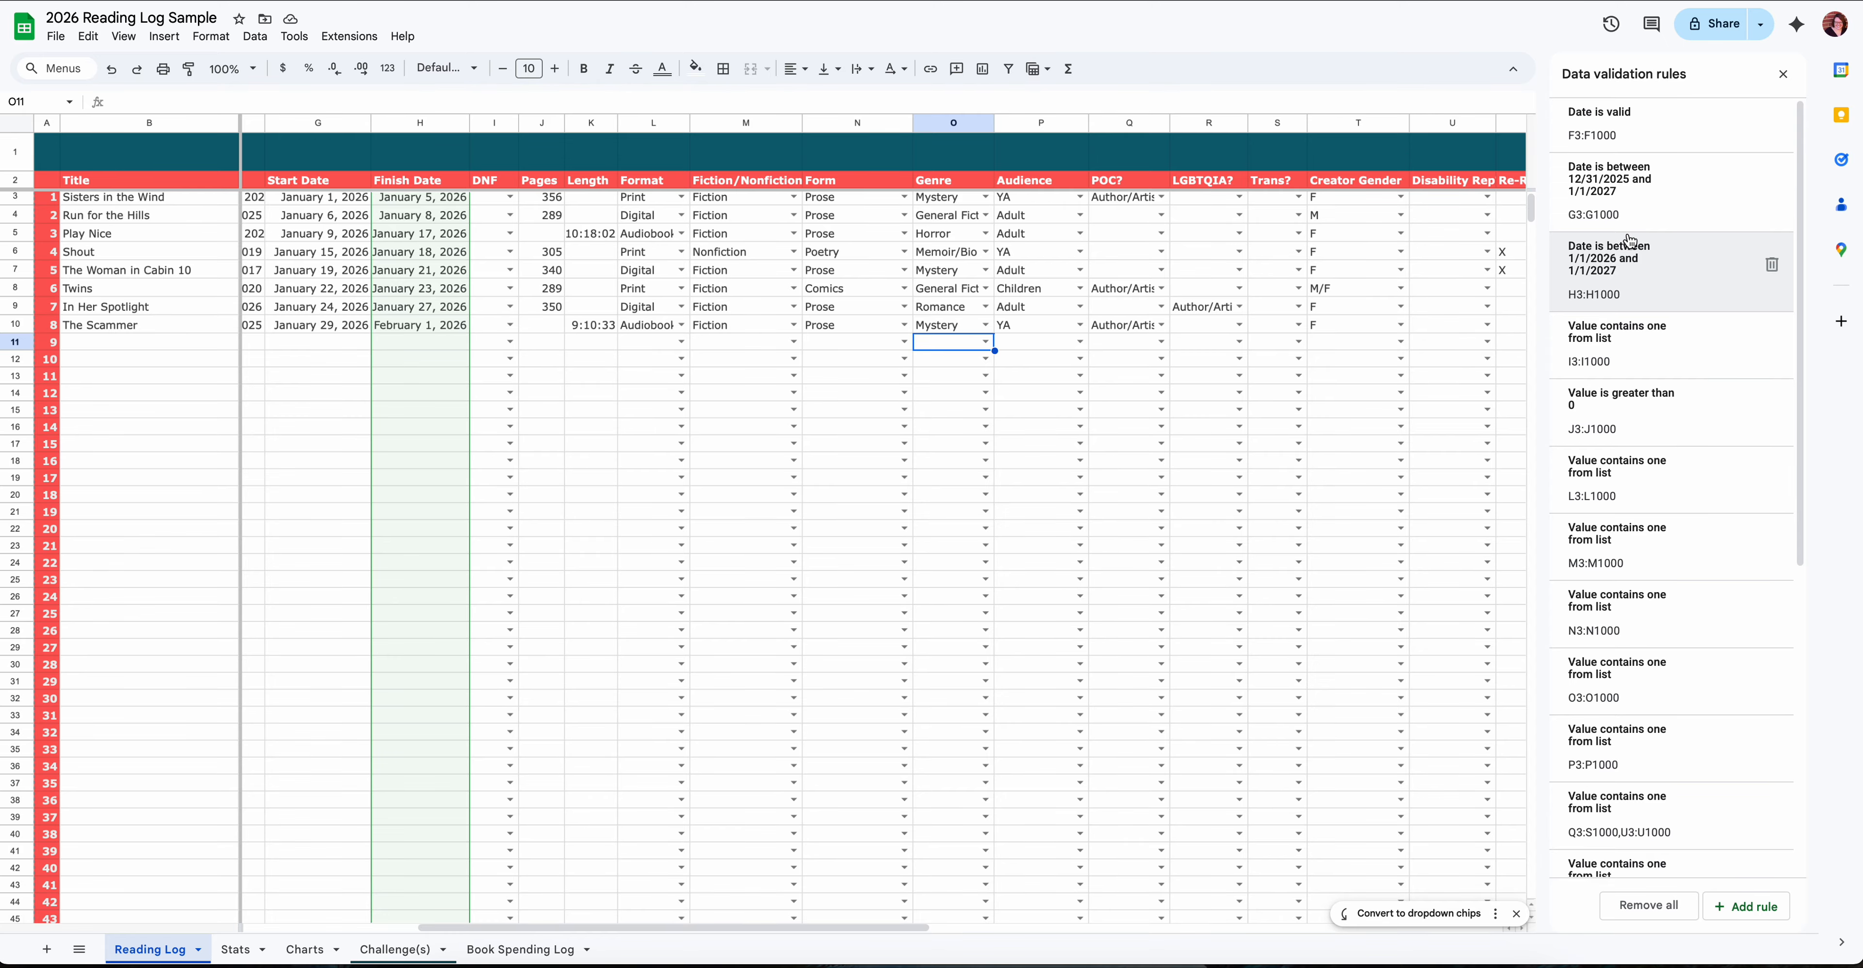
click(1642, 688)
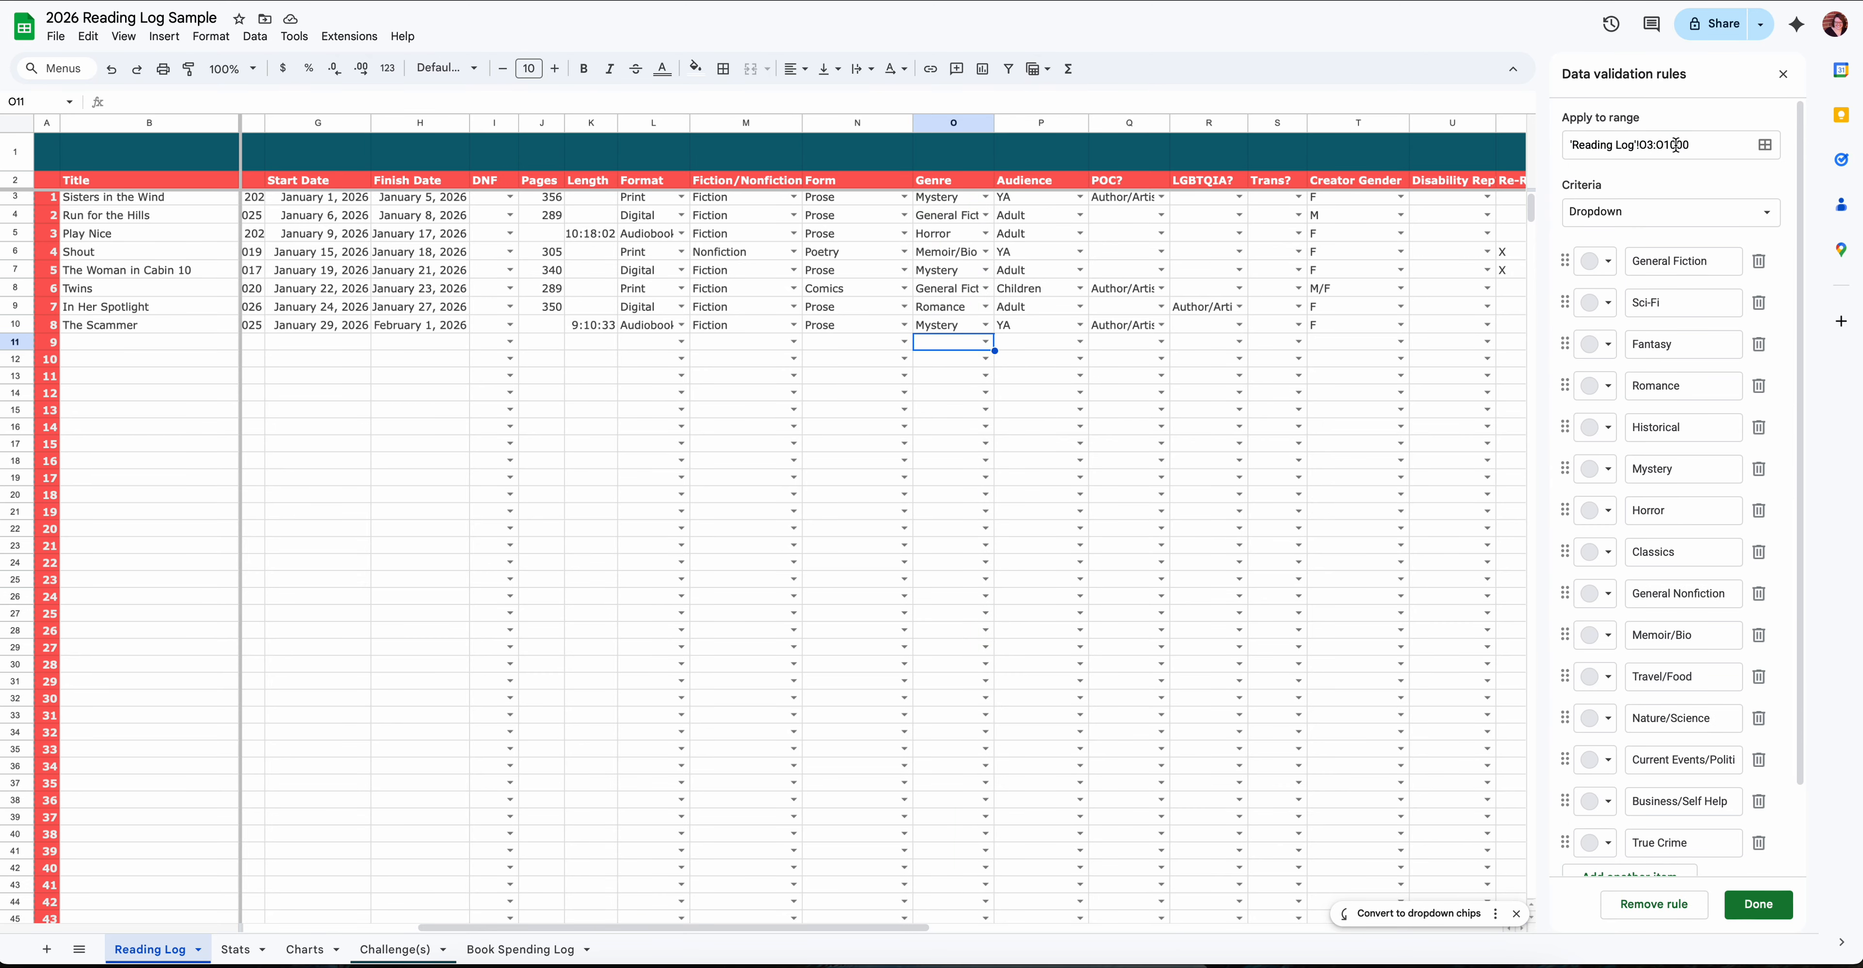
scroll(1691, 286, down, 3)
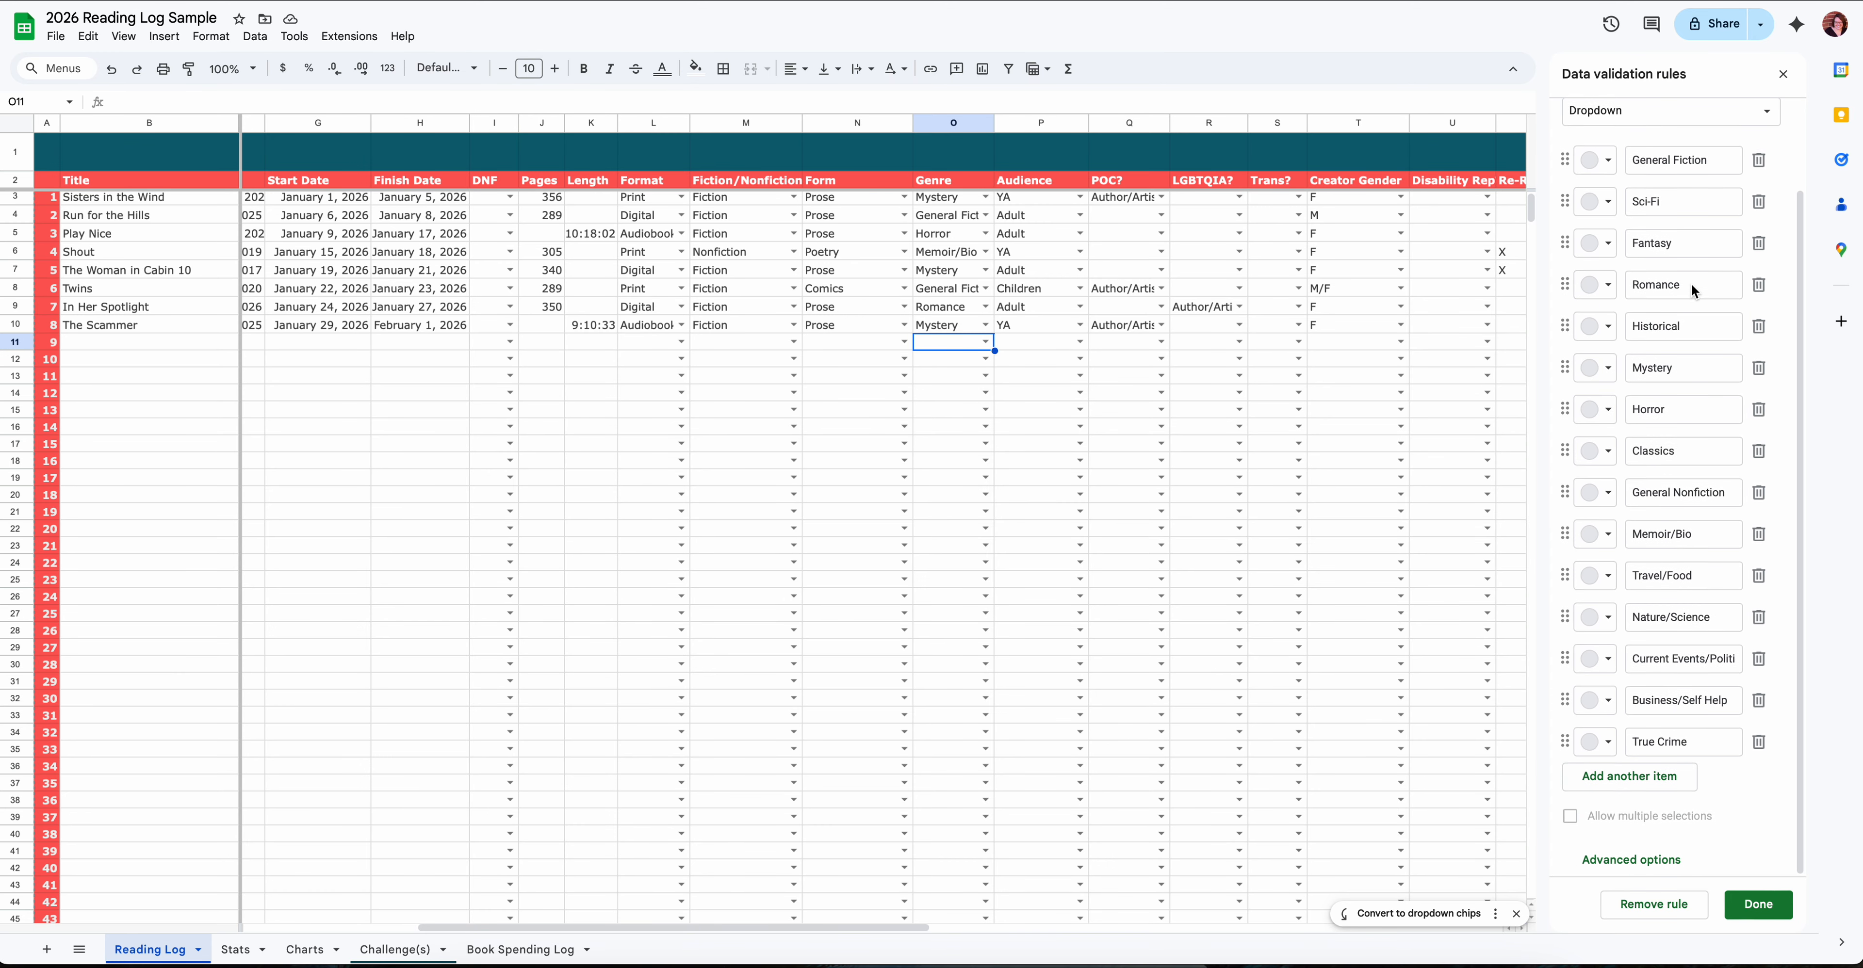
- Add Romantasy as a new item in the Genre dropdown rule and save the rule
click(1636, 778)
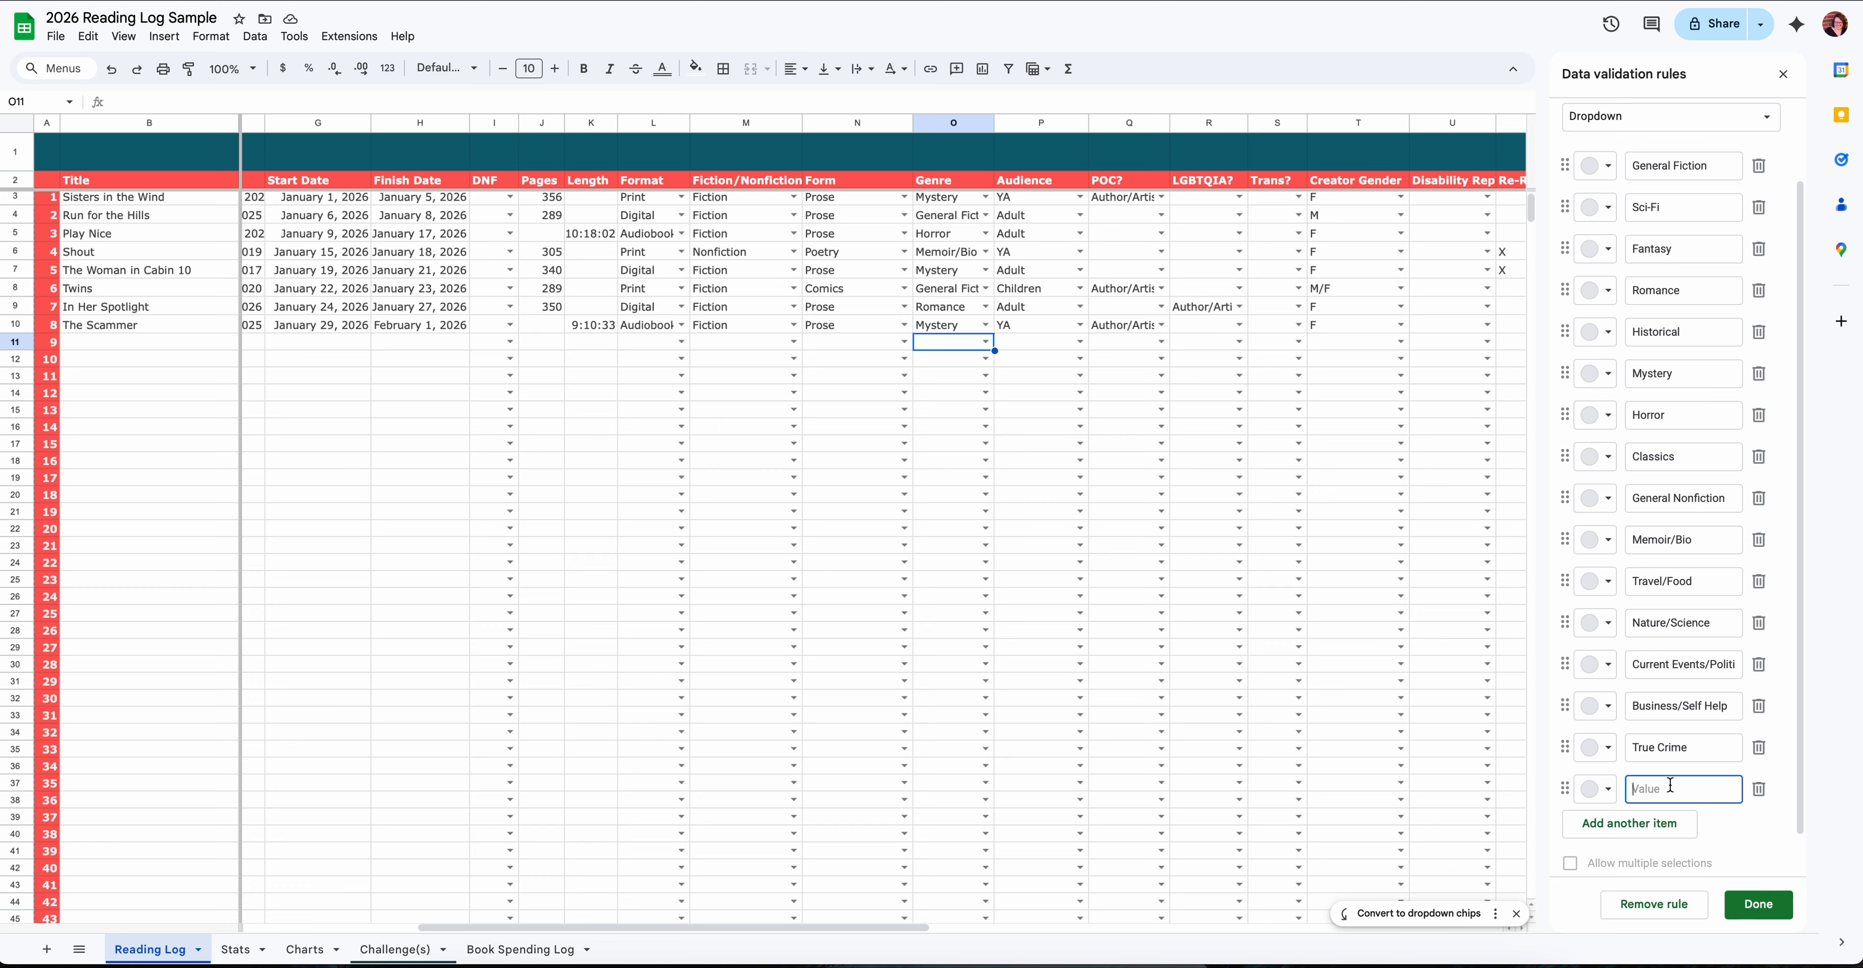
text(ROm)
key(BackSpace)
key(BackSpace)
text(omantasy)
click(1759, 906)
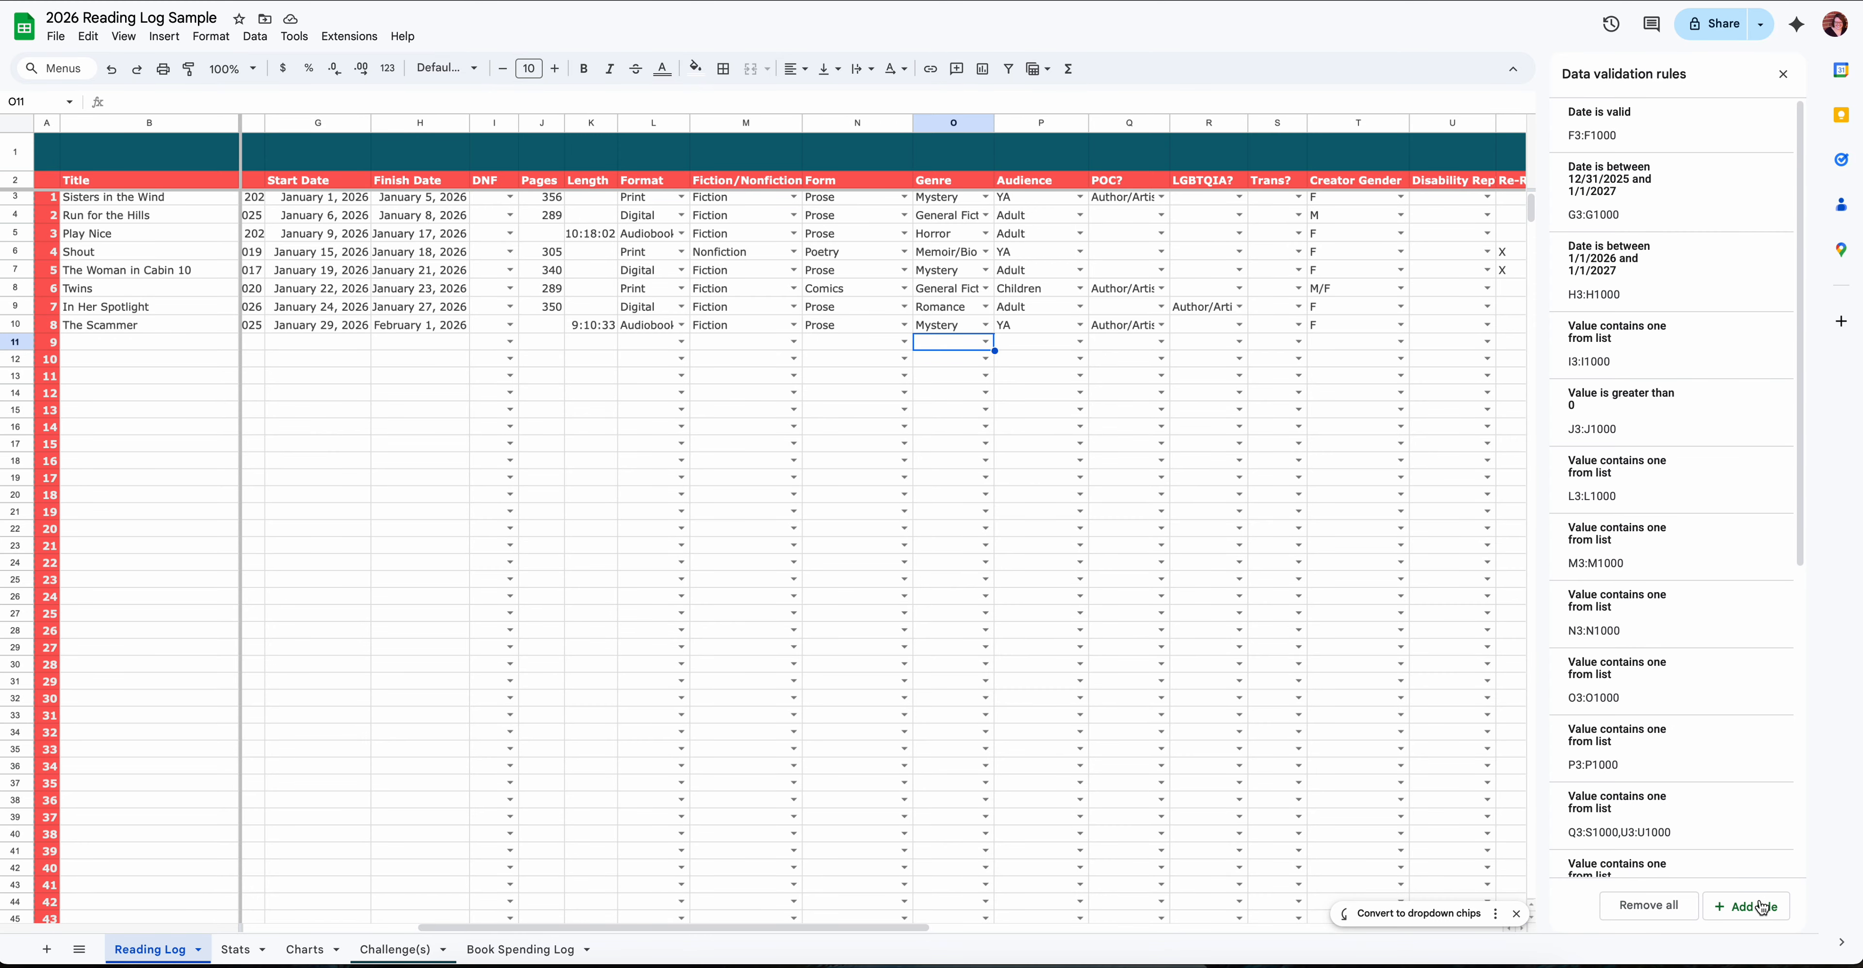
- Fill in log entry 9 with the genre Romantasy, the title Fourth Wing and the author Rebecca Yarros
click(988, 347)
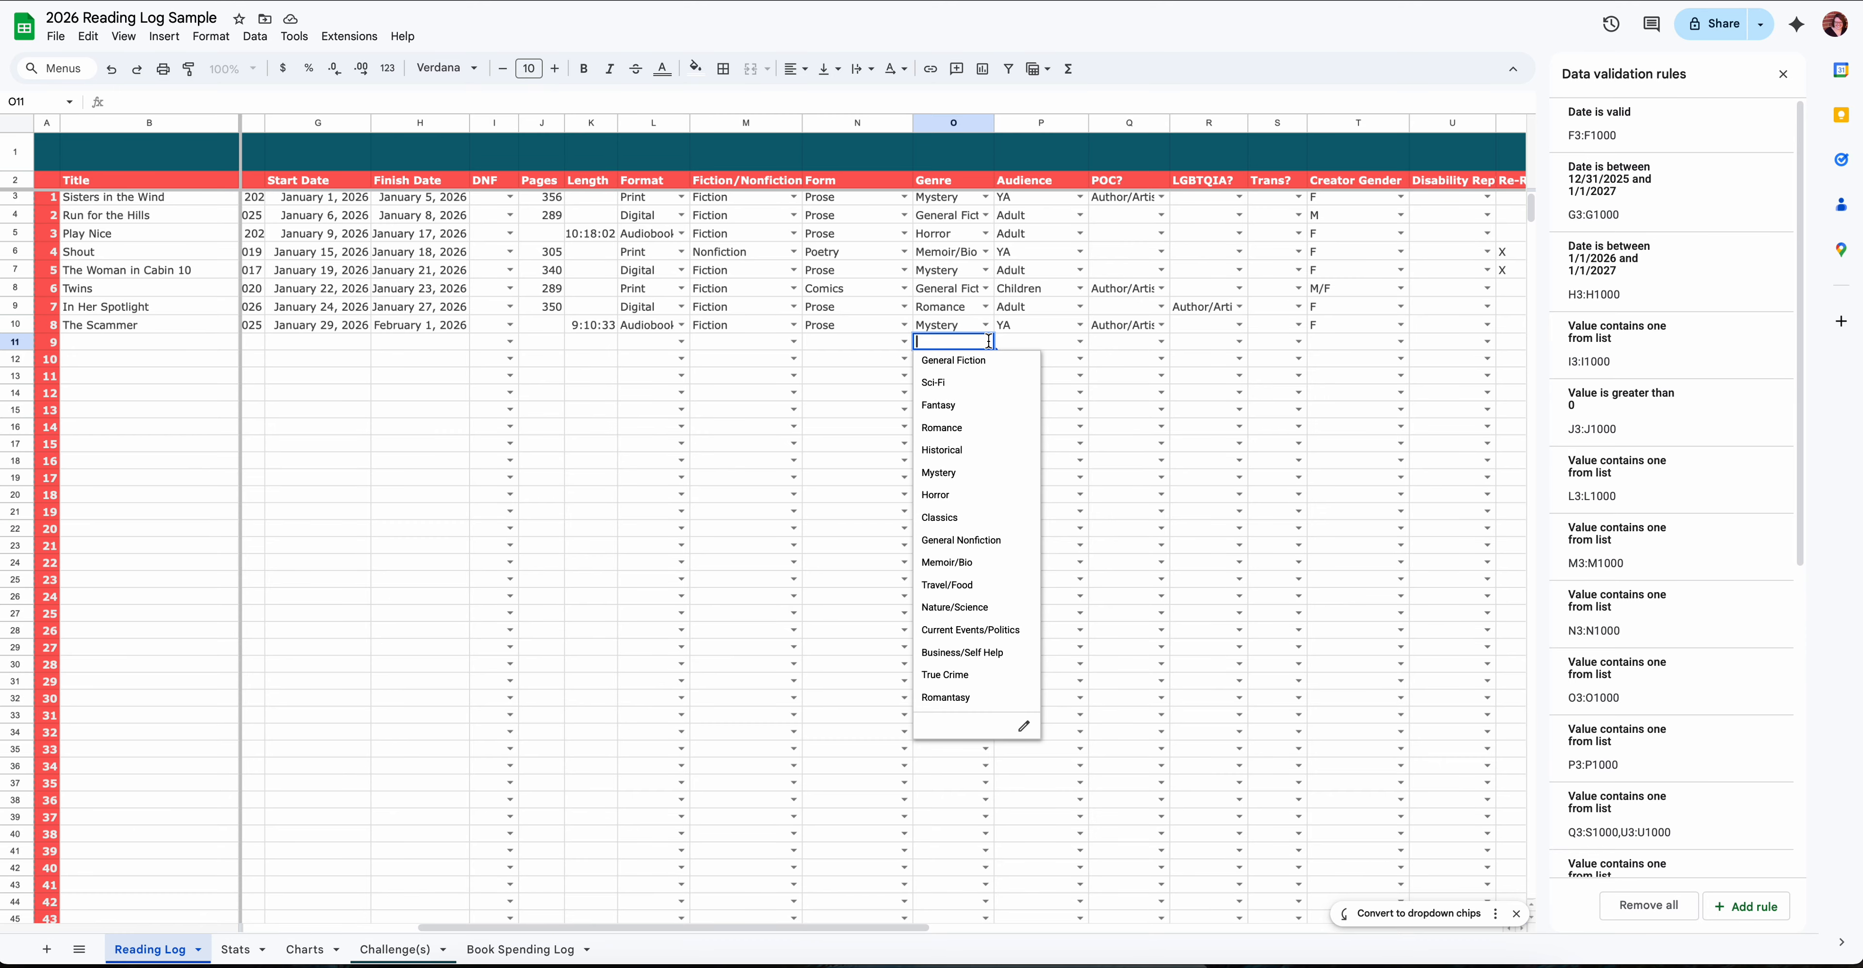
click(963, 700)
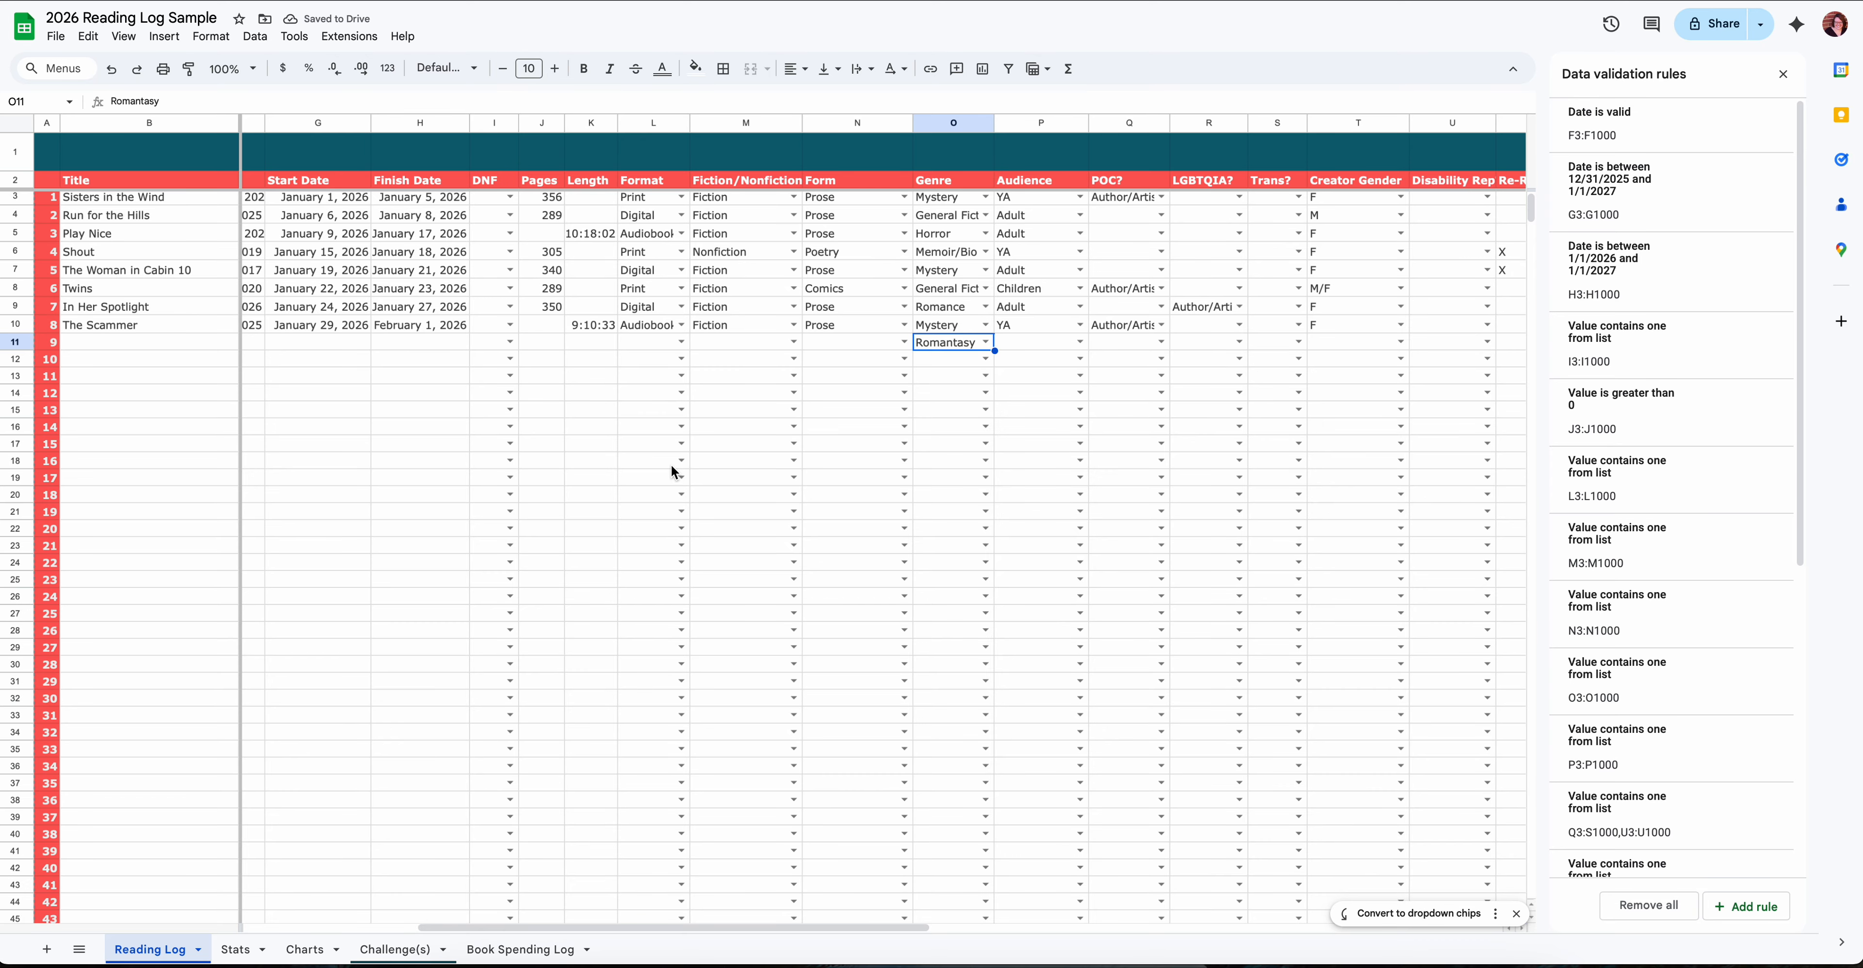
scroll(696, 442, left, 5)
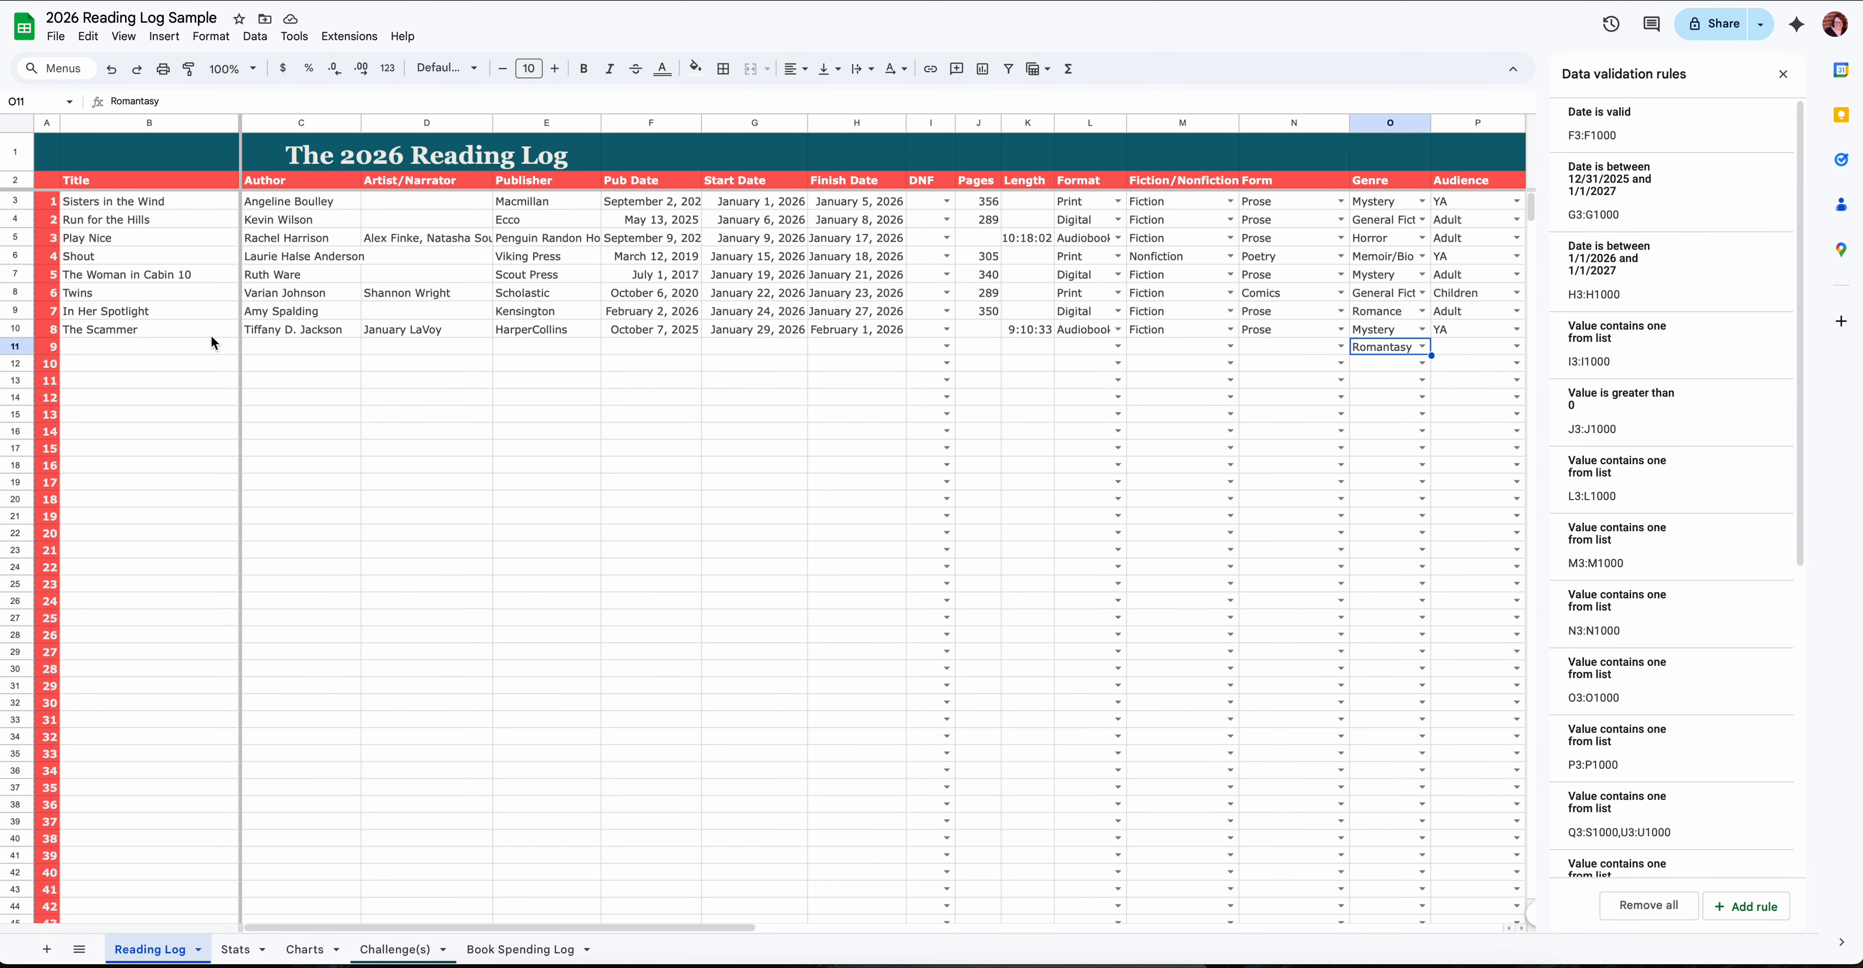
click(165, 343)
text(Fourth Wing)
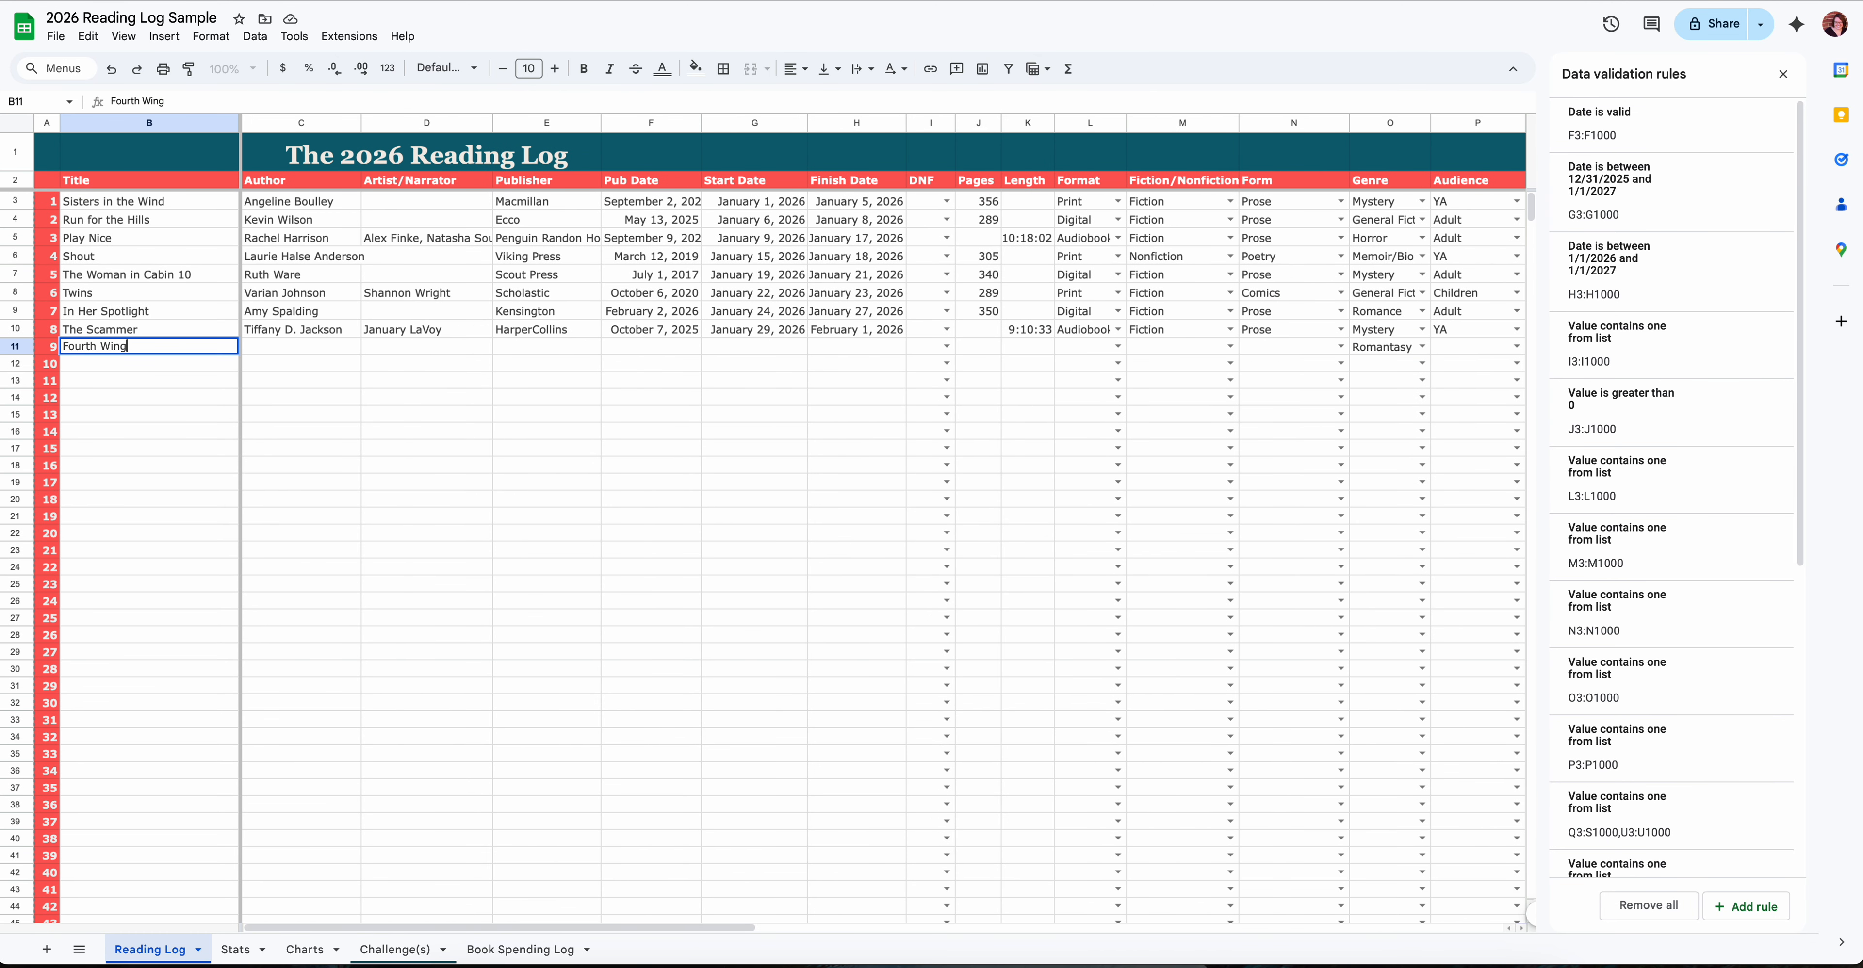
key(Tab)
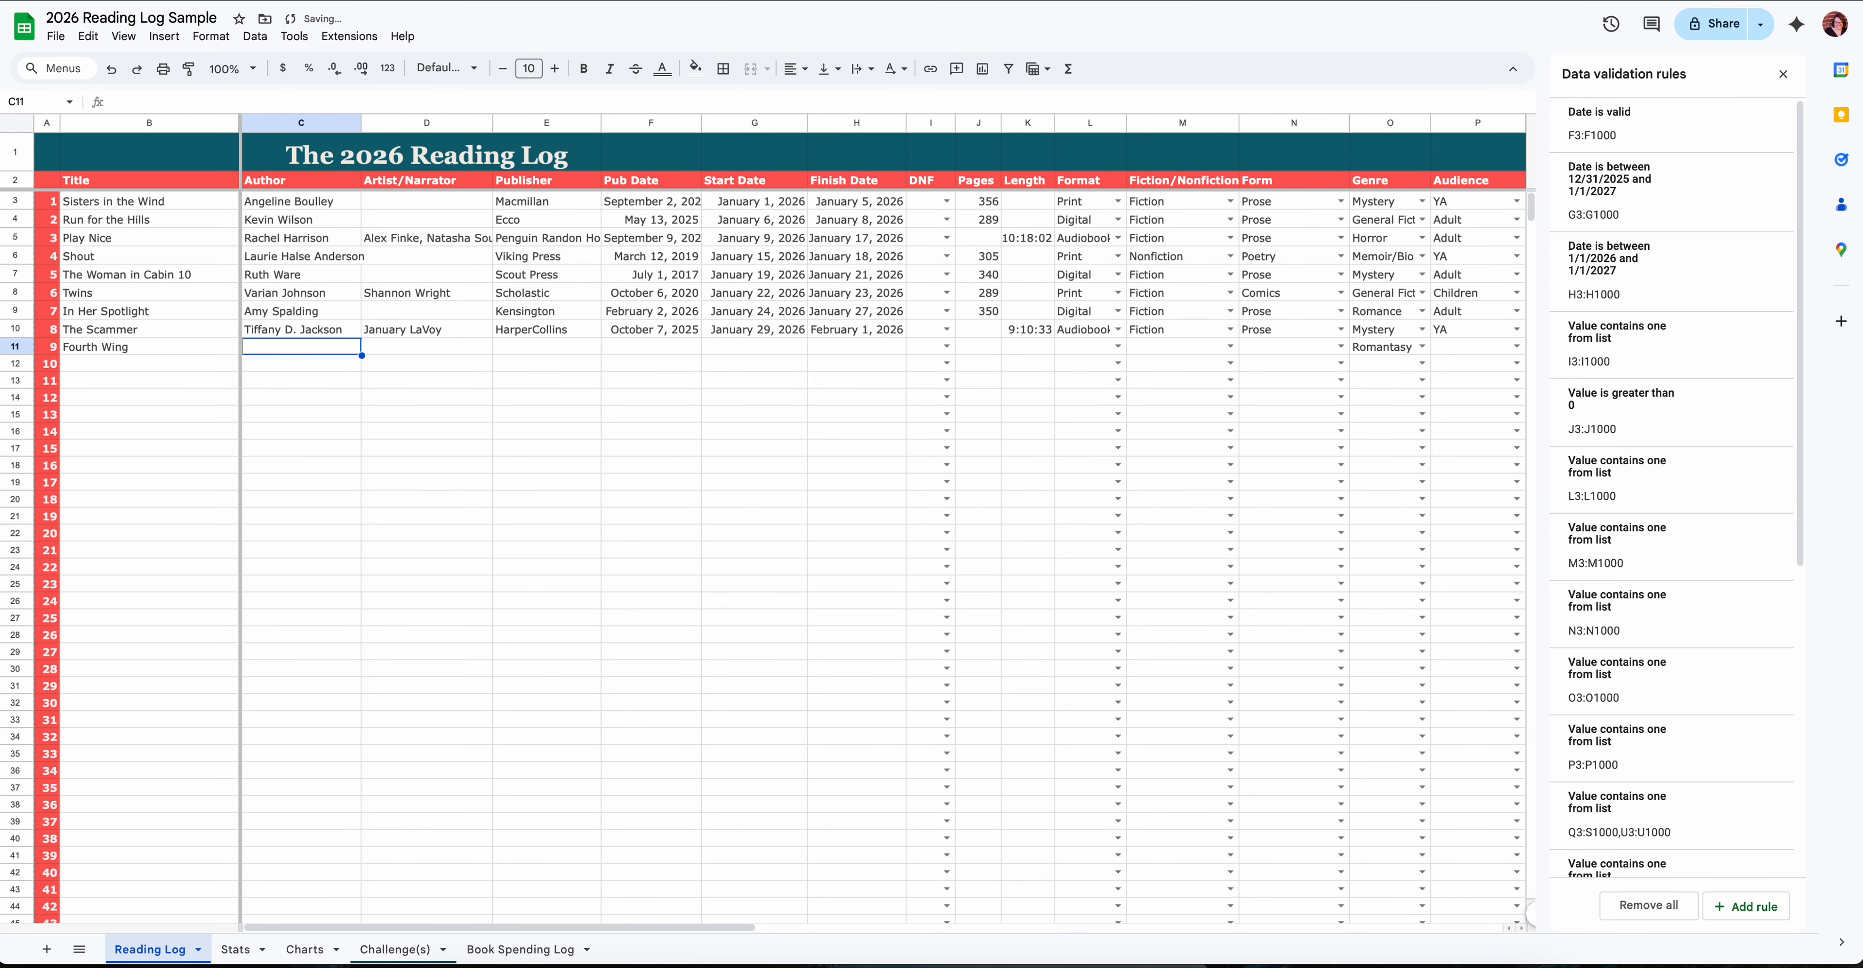
text(Rebecca T)
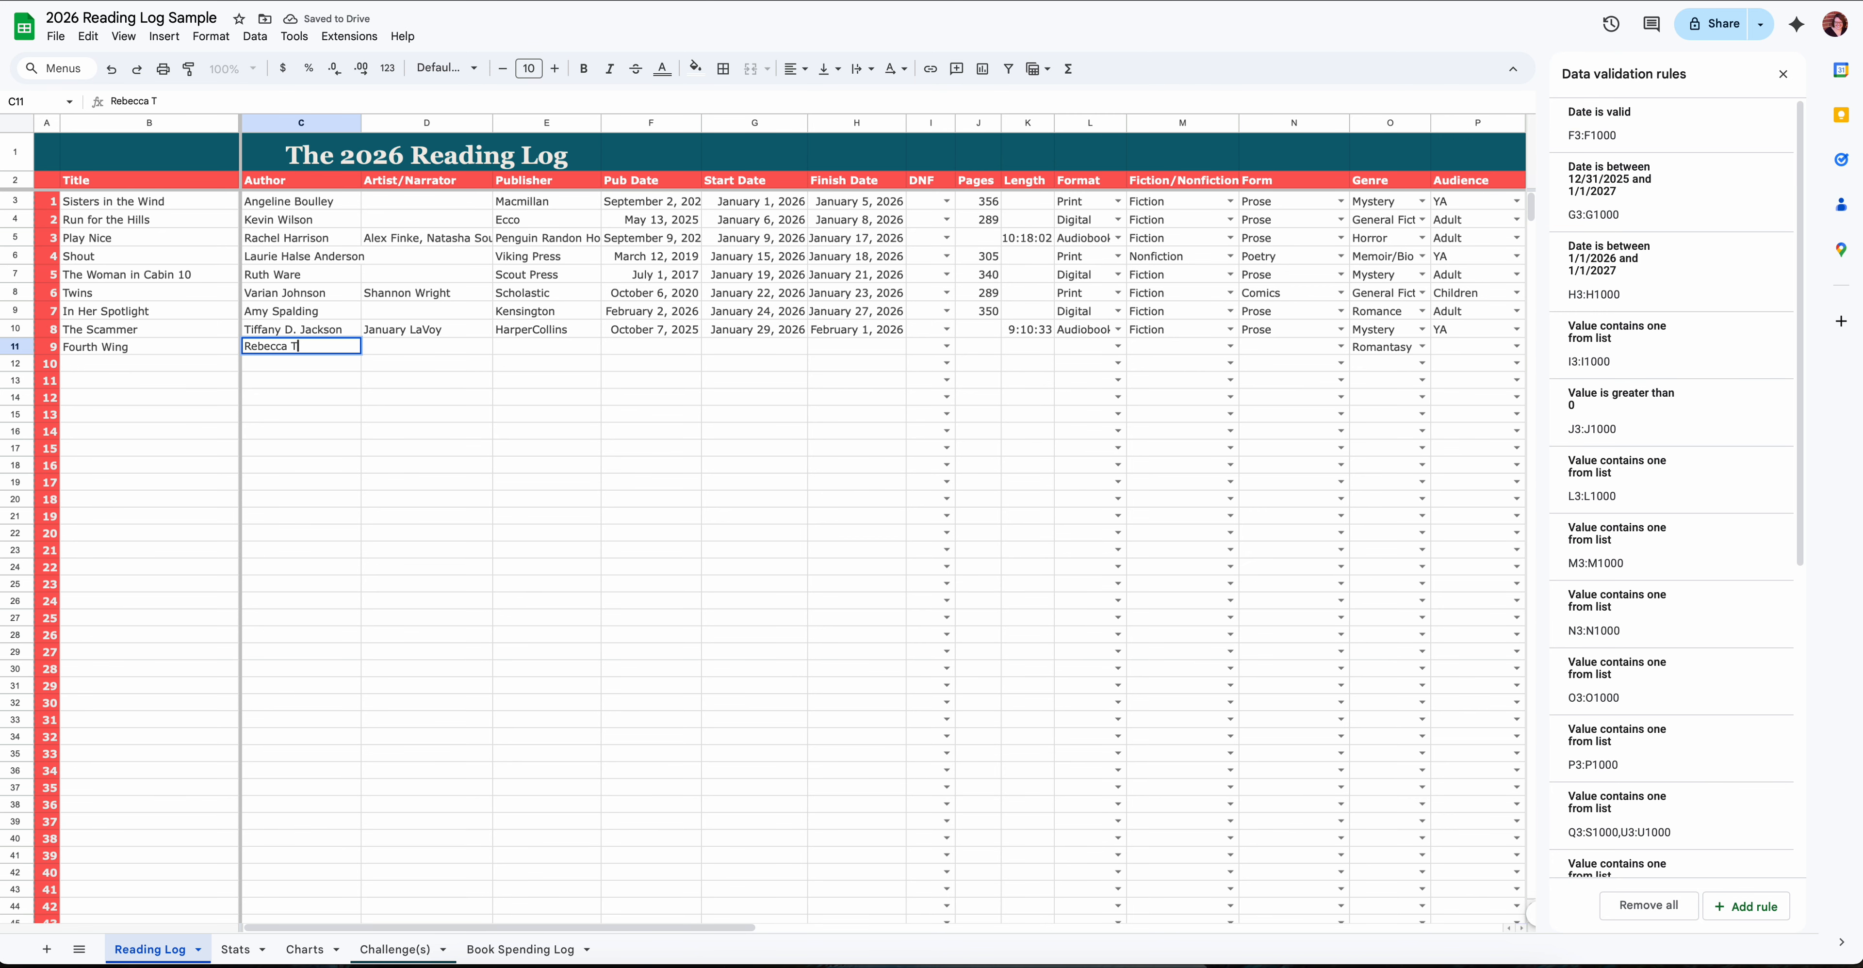
key(BackSpace)
text(Yarros)
click(952, 432)
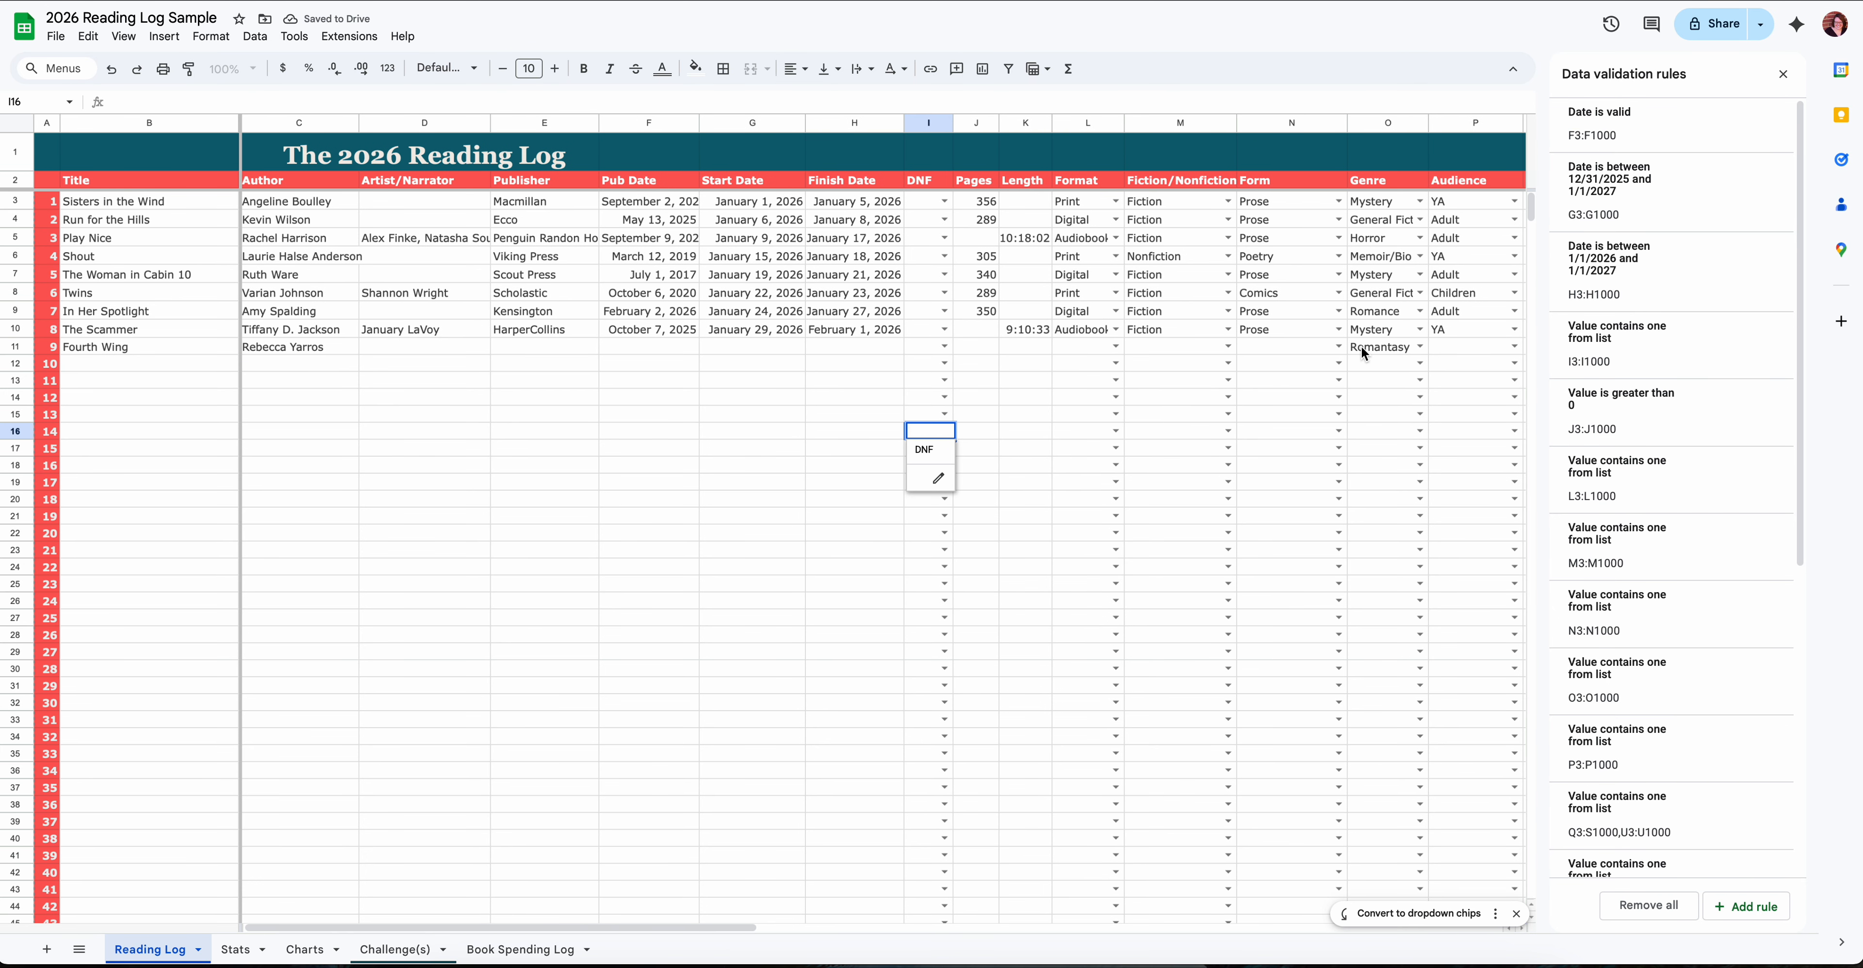
click(1387, 352)
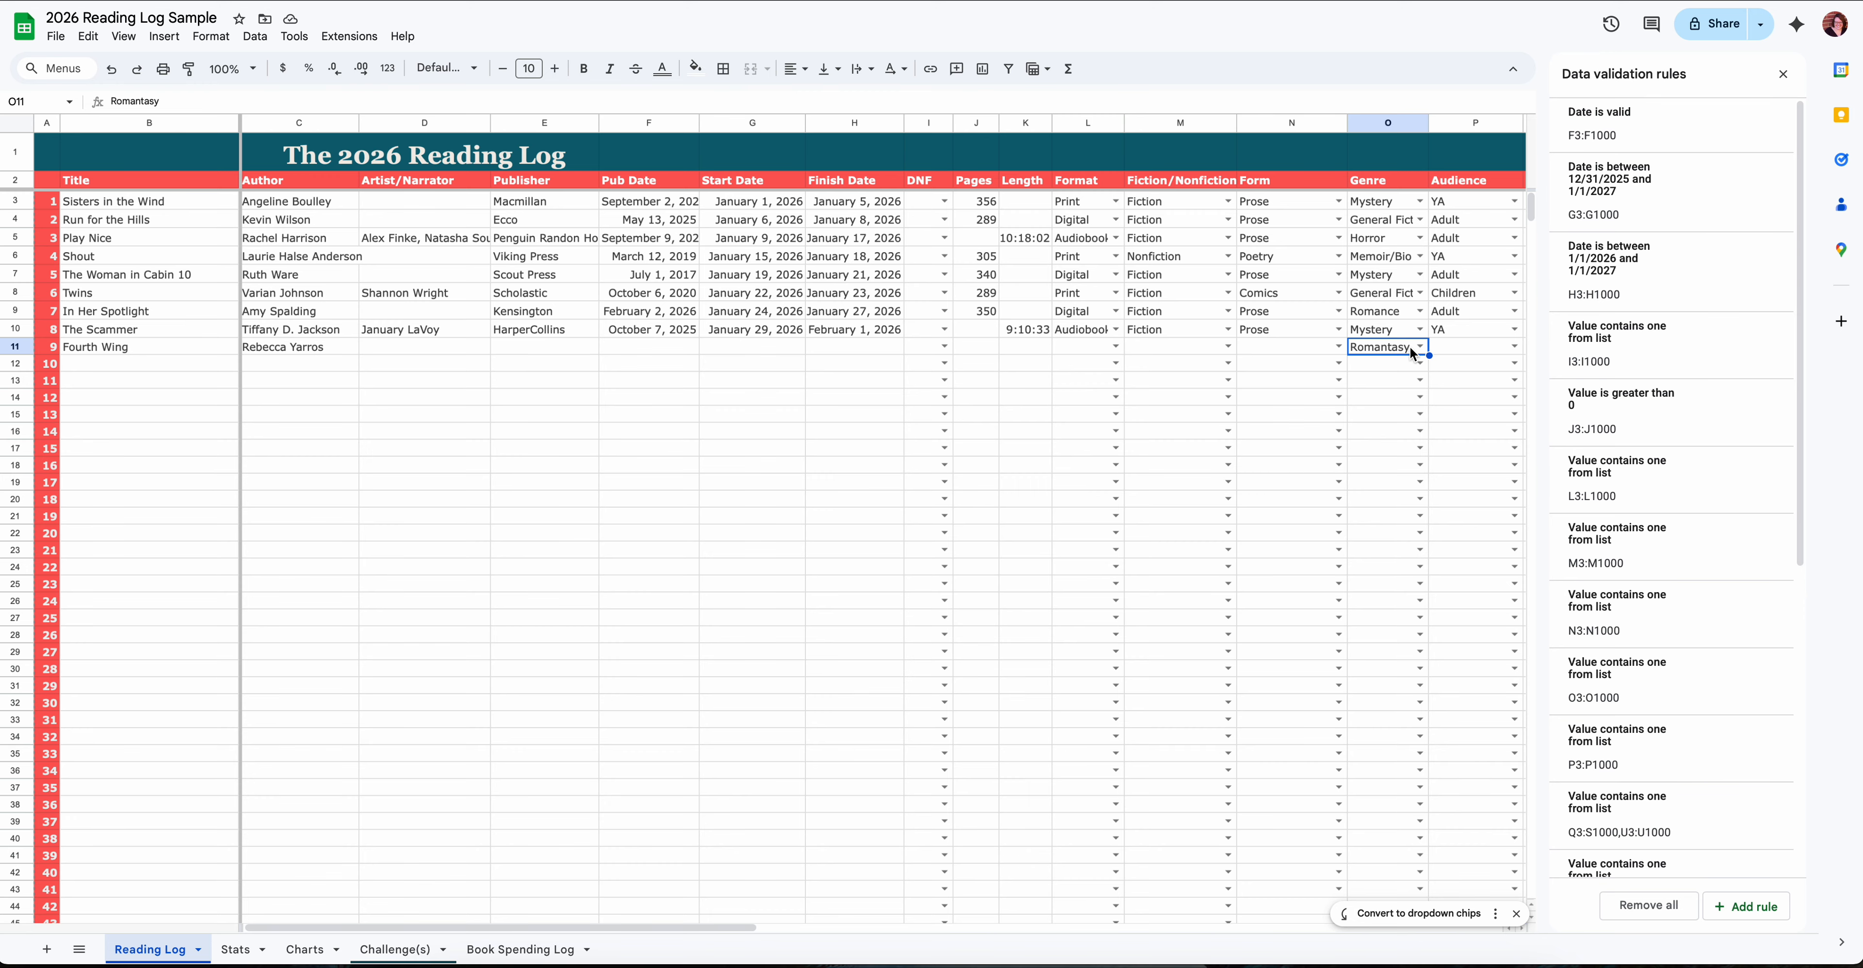
- Add the label Romantasy below True Crime in the Genre table of the Stats sheet, in cell D63
scroll(473, 543, down, 1)
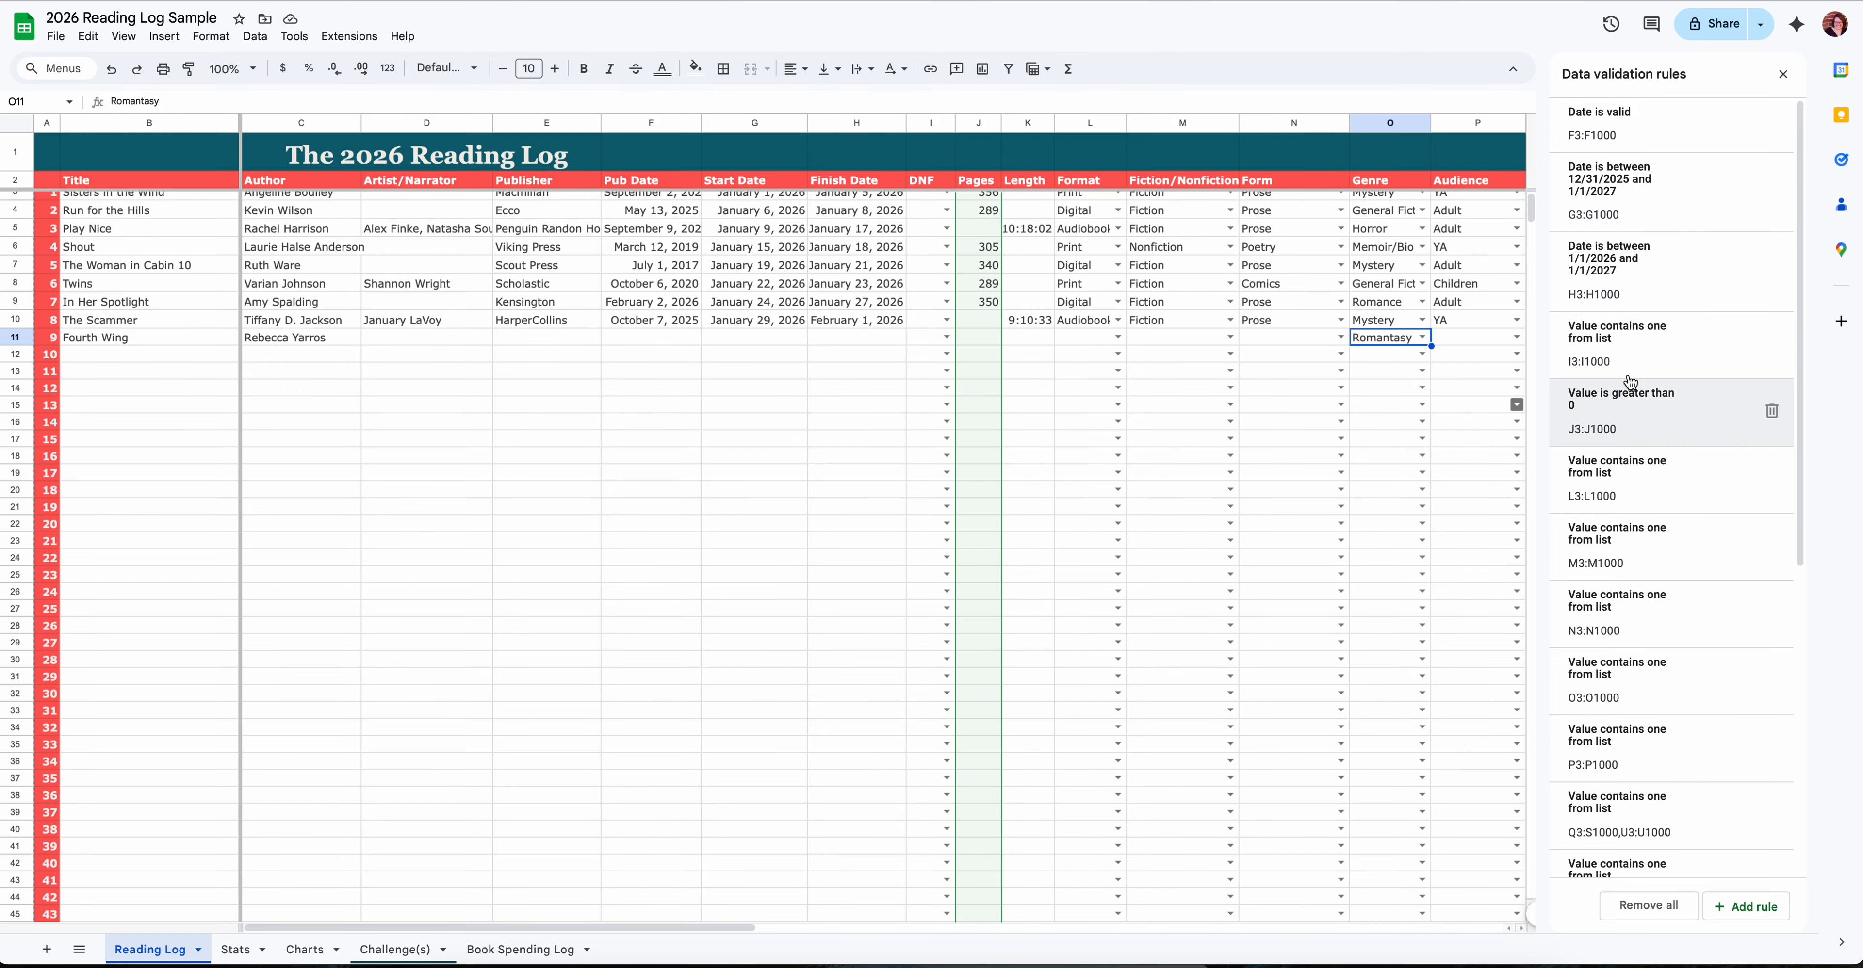
click(235, 949)
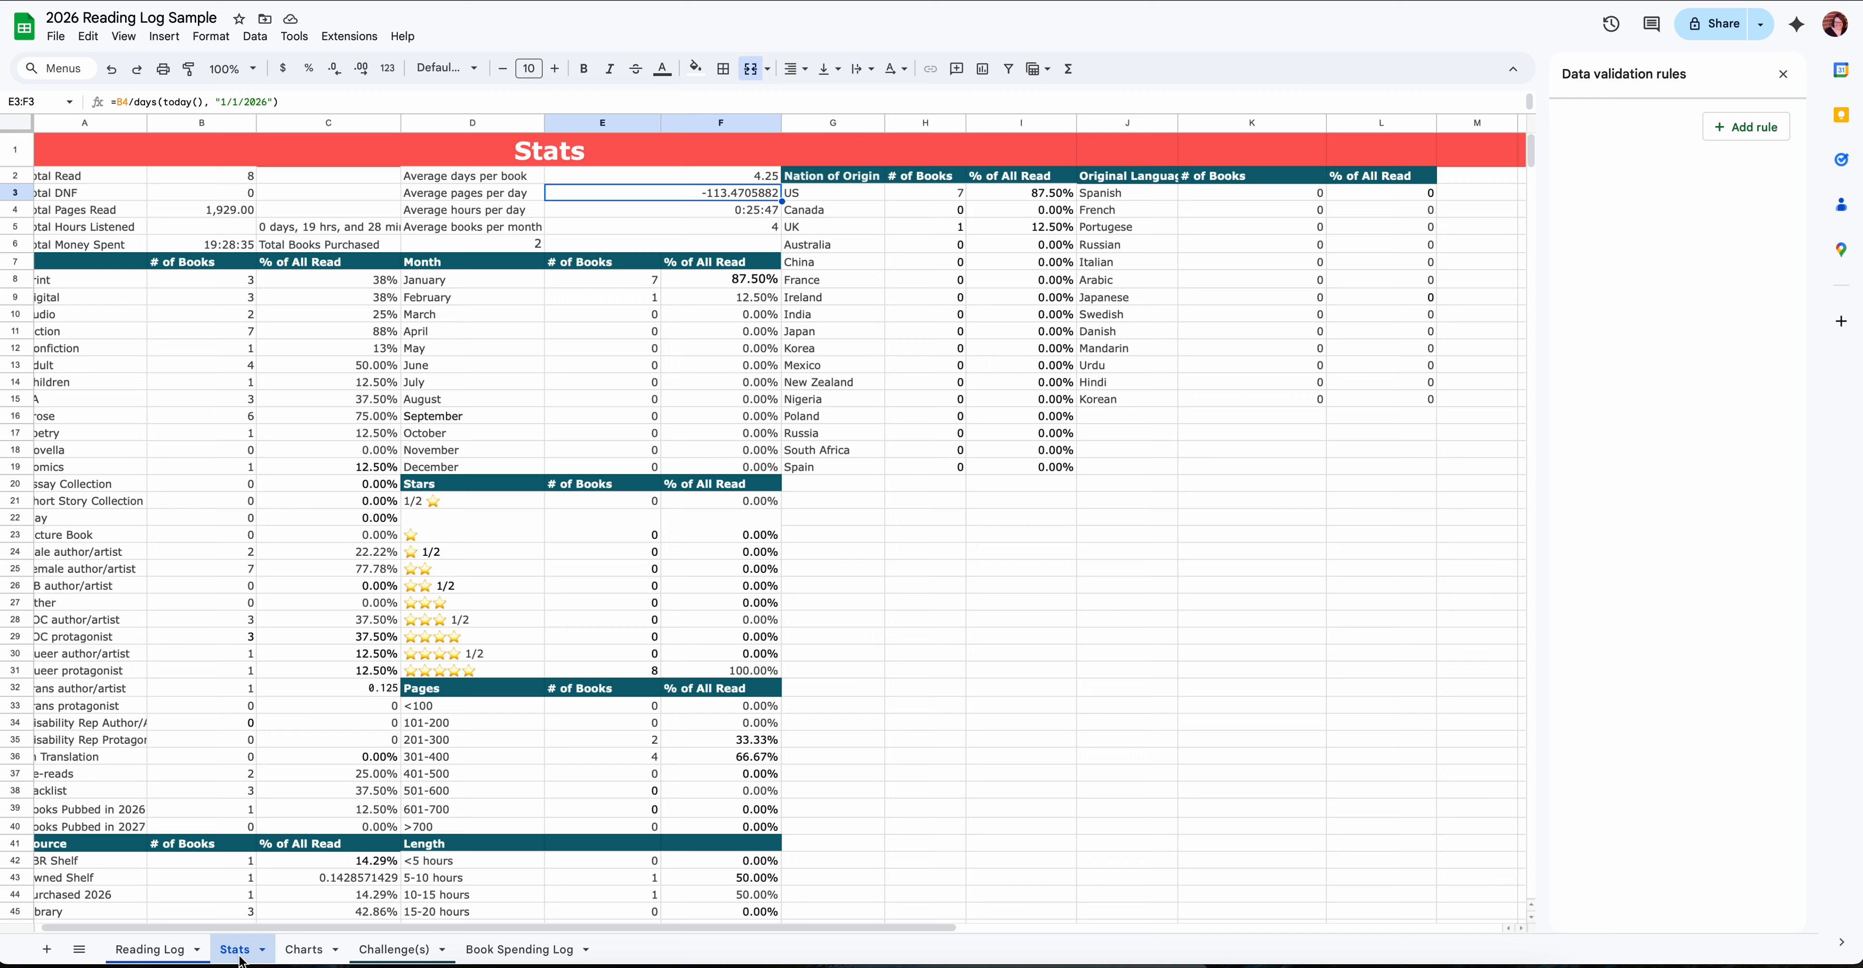
scroll(279, 378, left, 1)
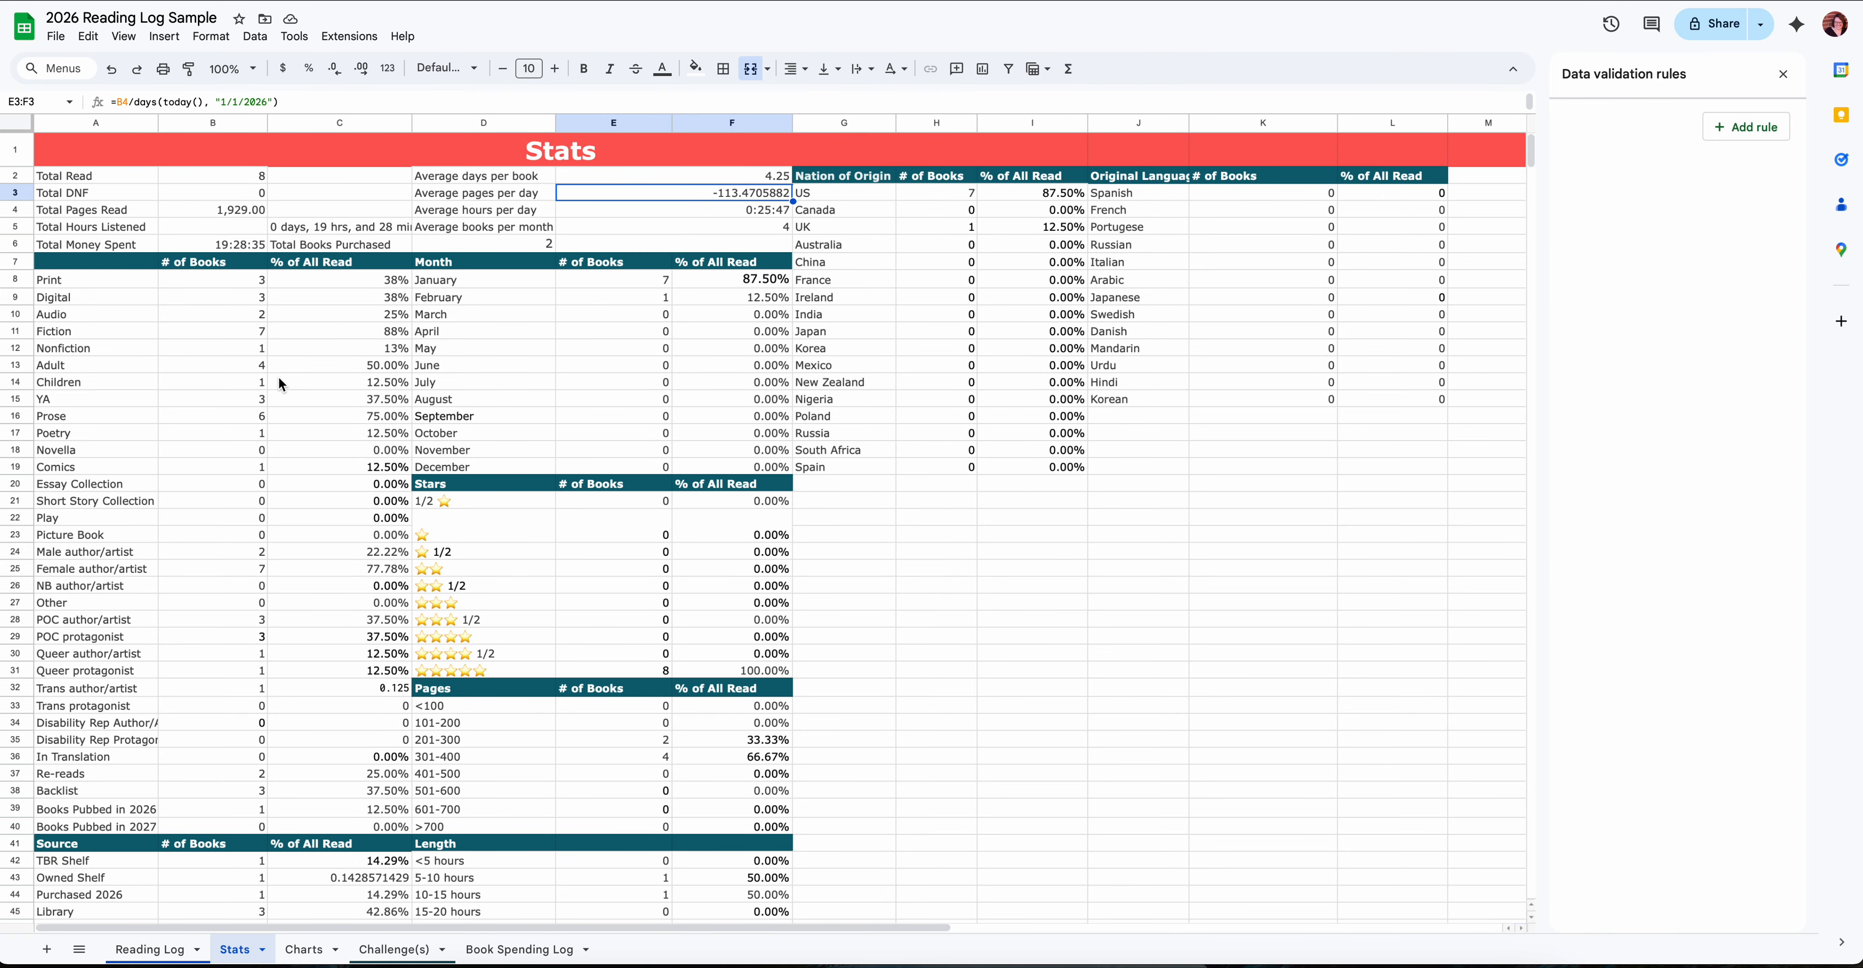
scroll(277, 376, down, 10)
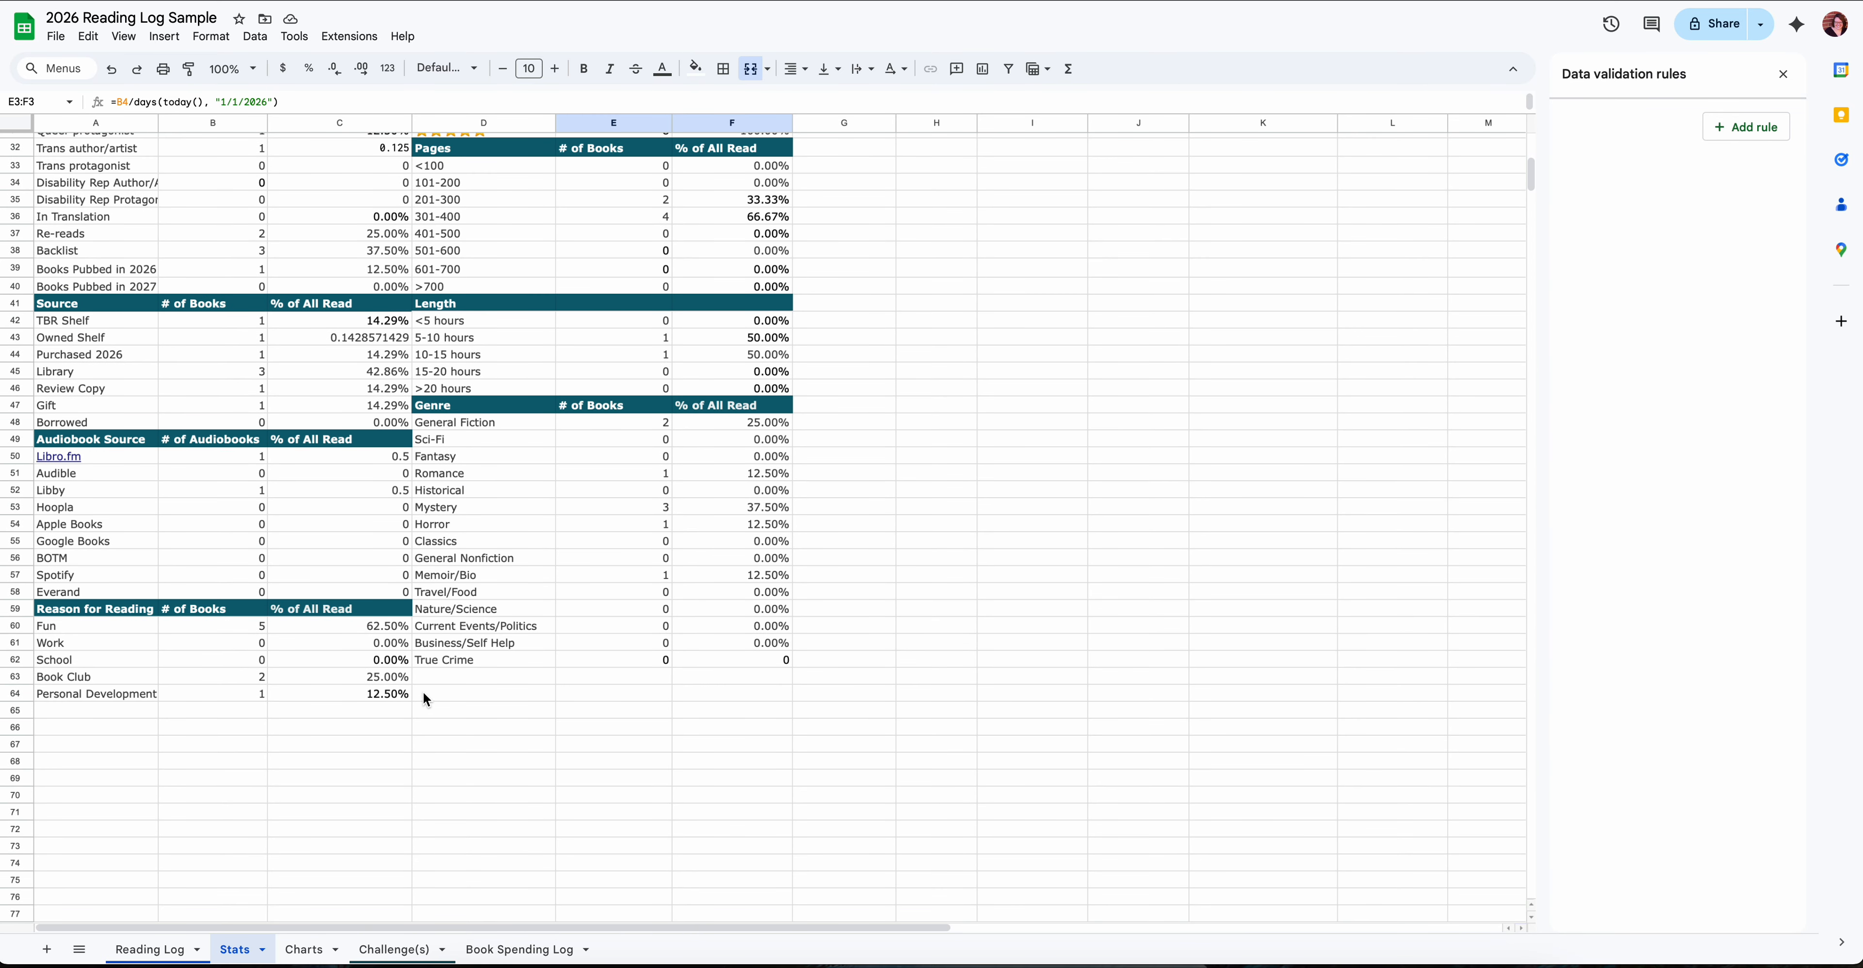
click(454, 677)
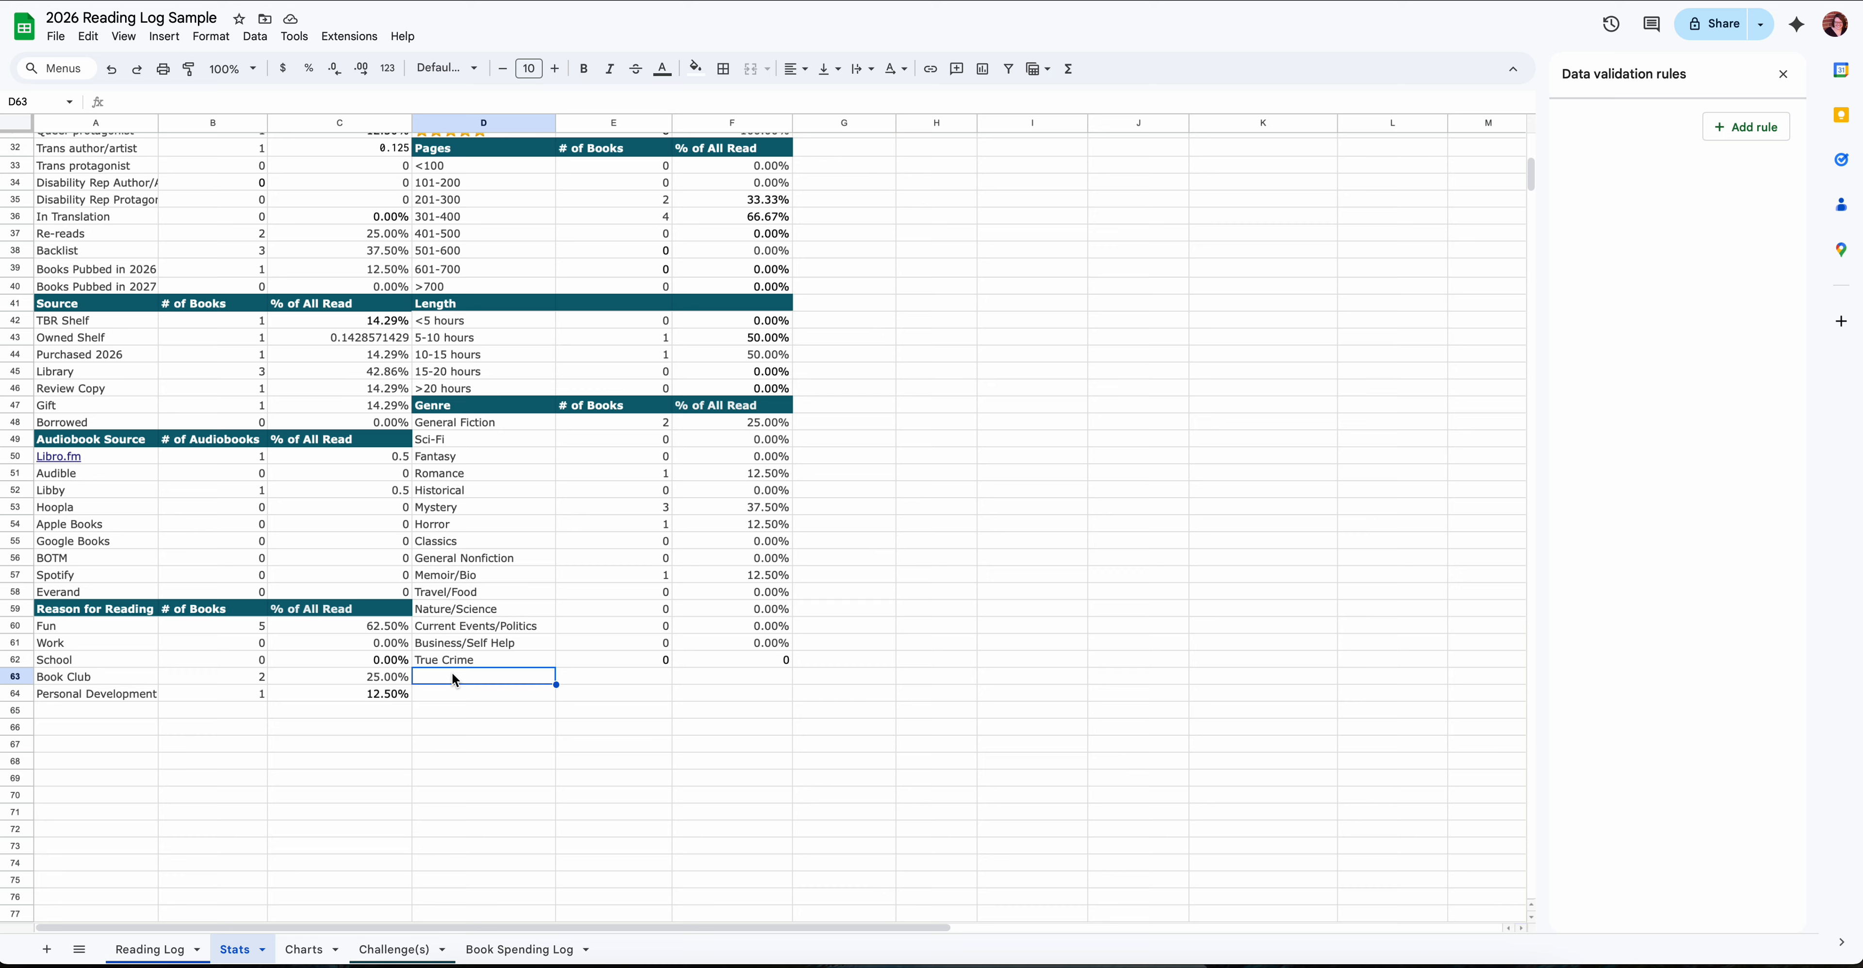
text(Romanc)
text(asy)
- Copy the COUNTIF formula of the True Crime row, cell E62, into cell E63 beside Romantasy
click(611, 680)
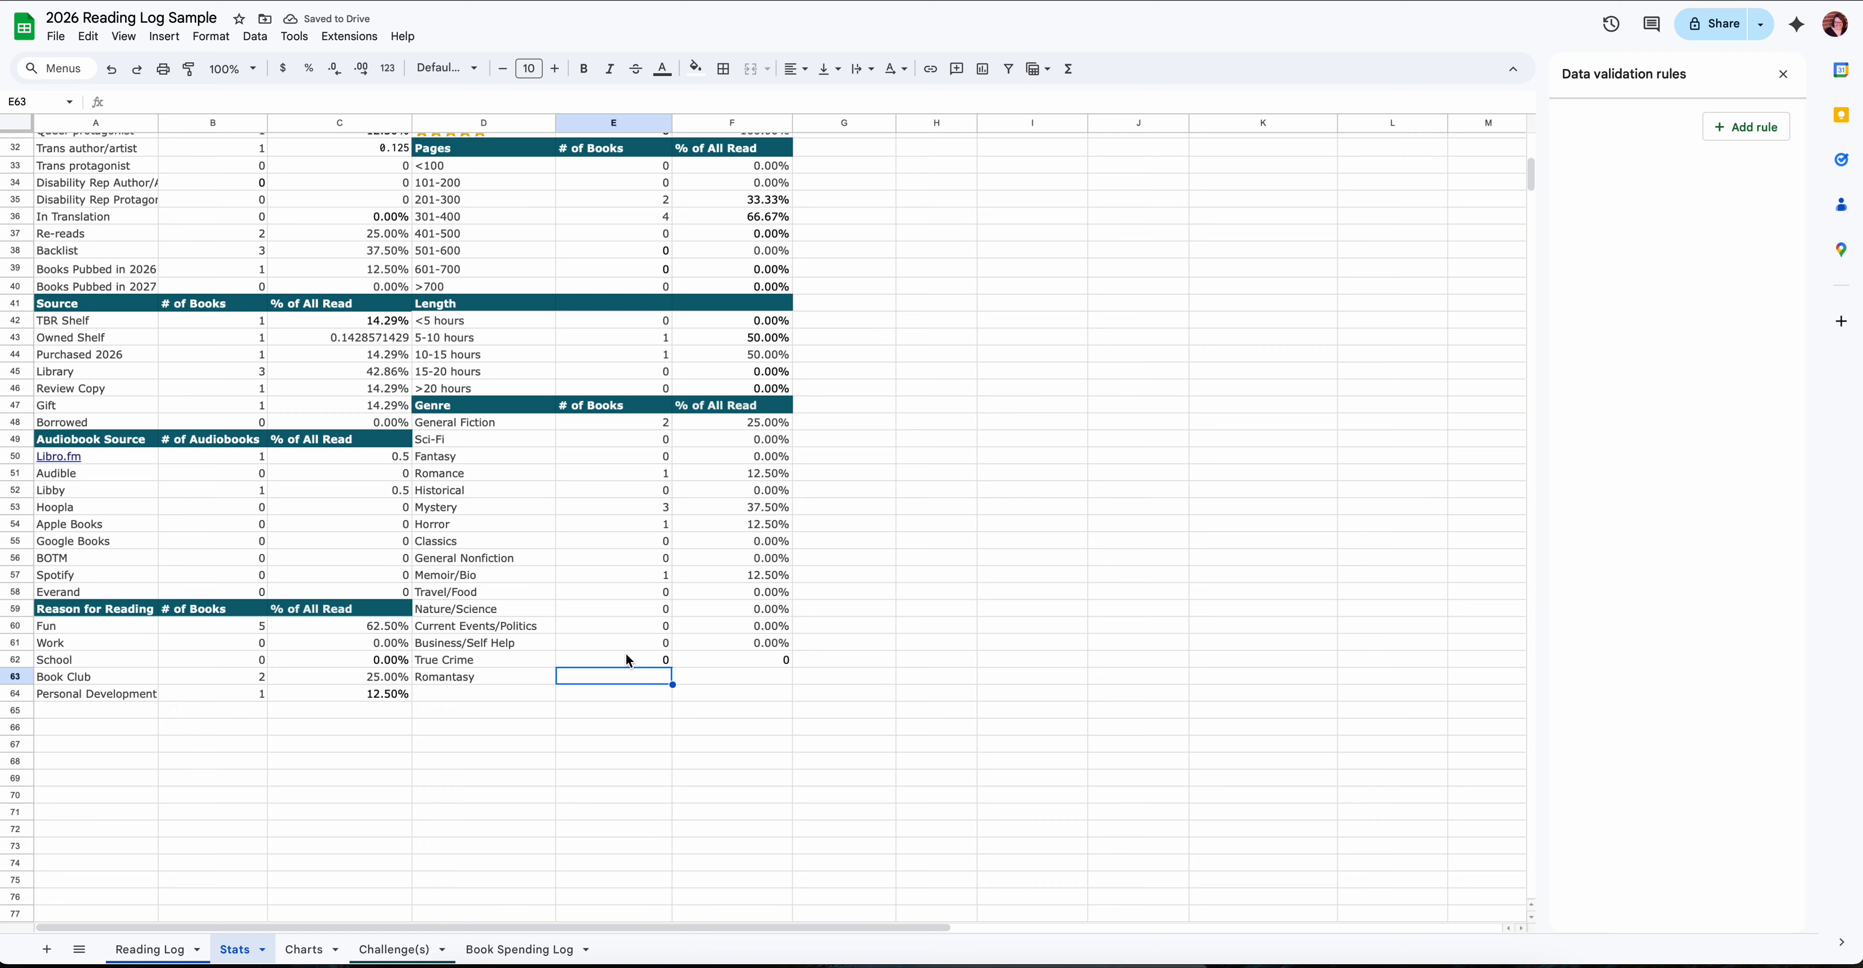
key(Up)
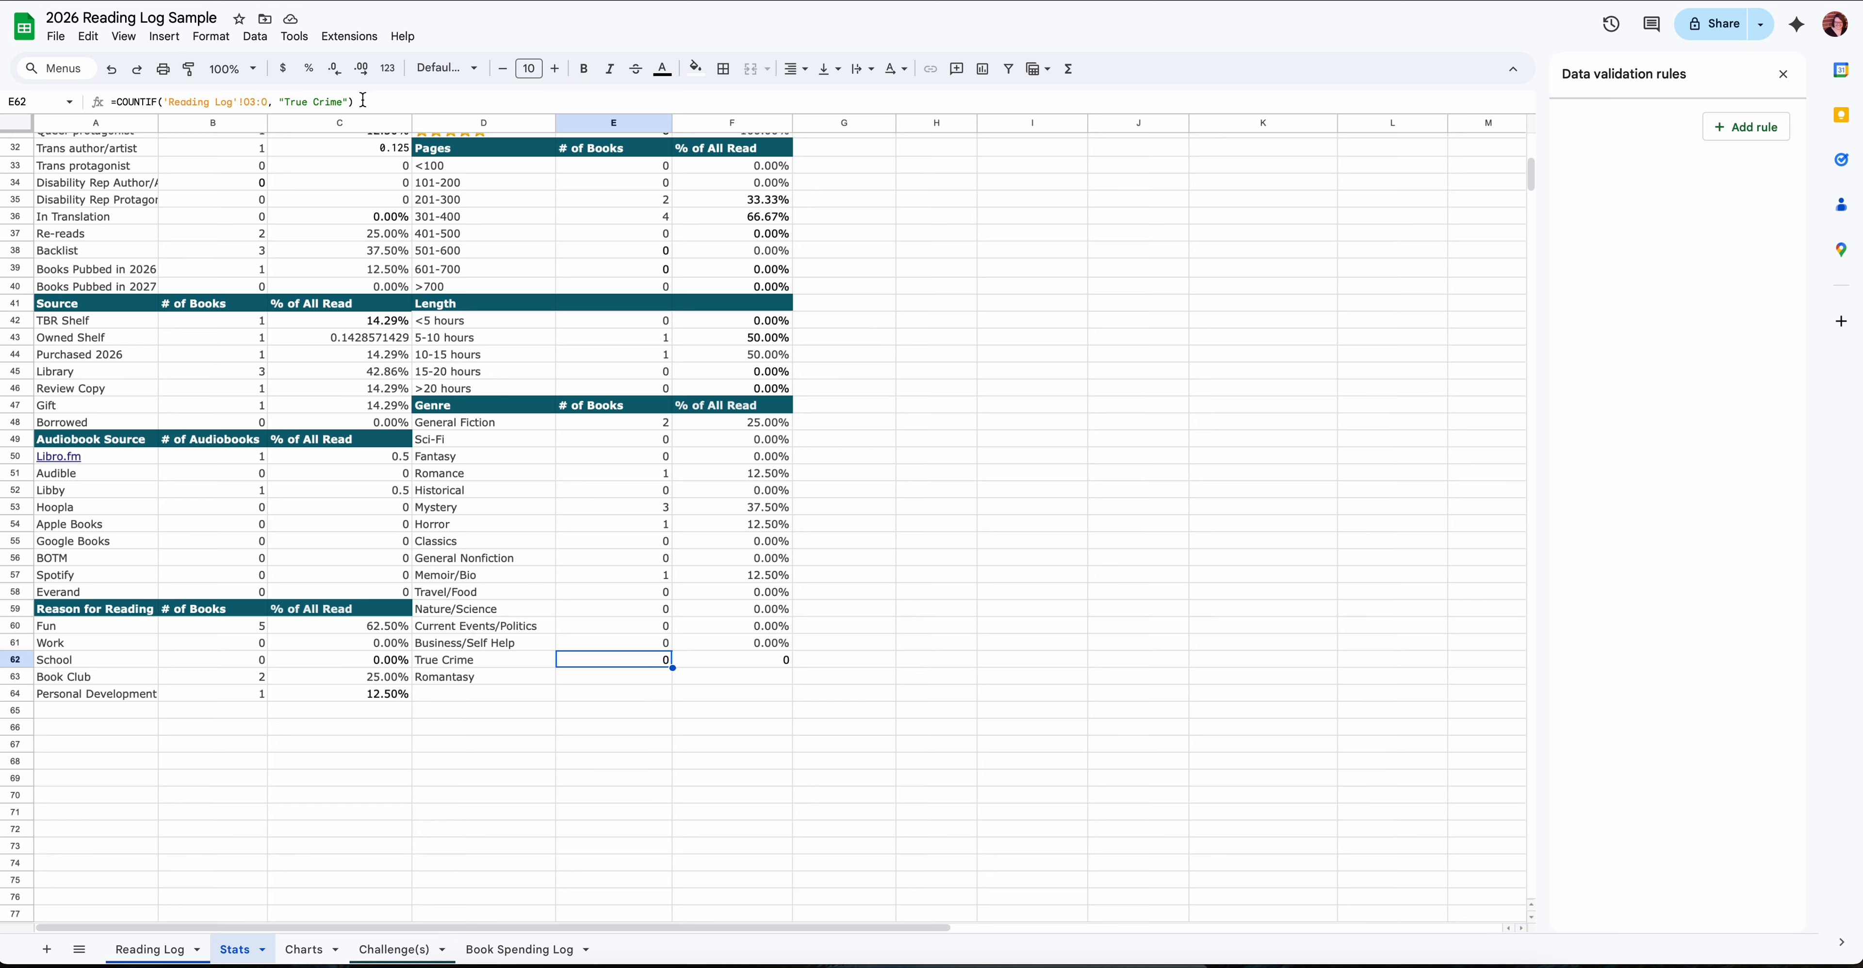
drag(362, 100, 104, 109)
key(ctrl+c)
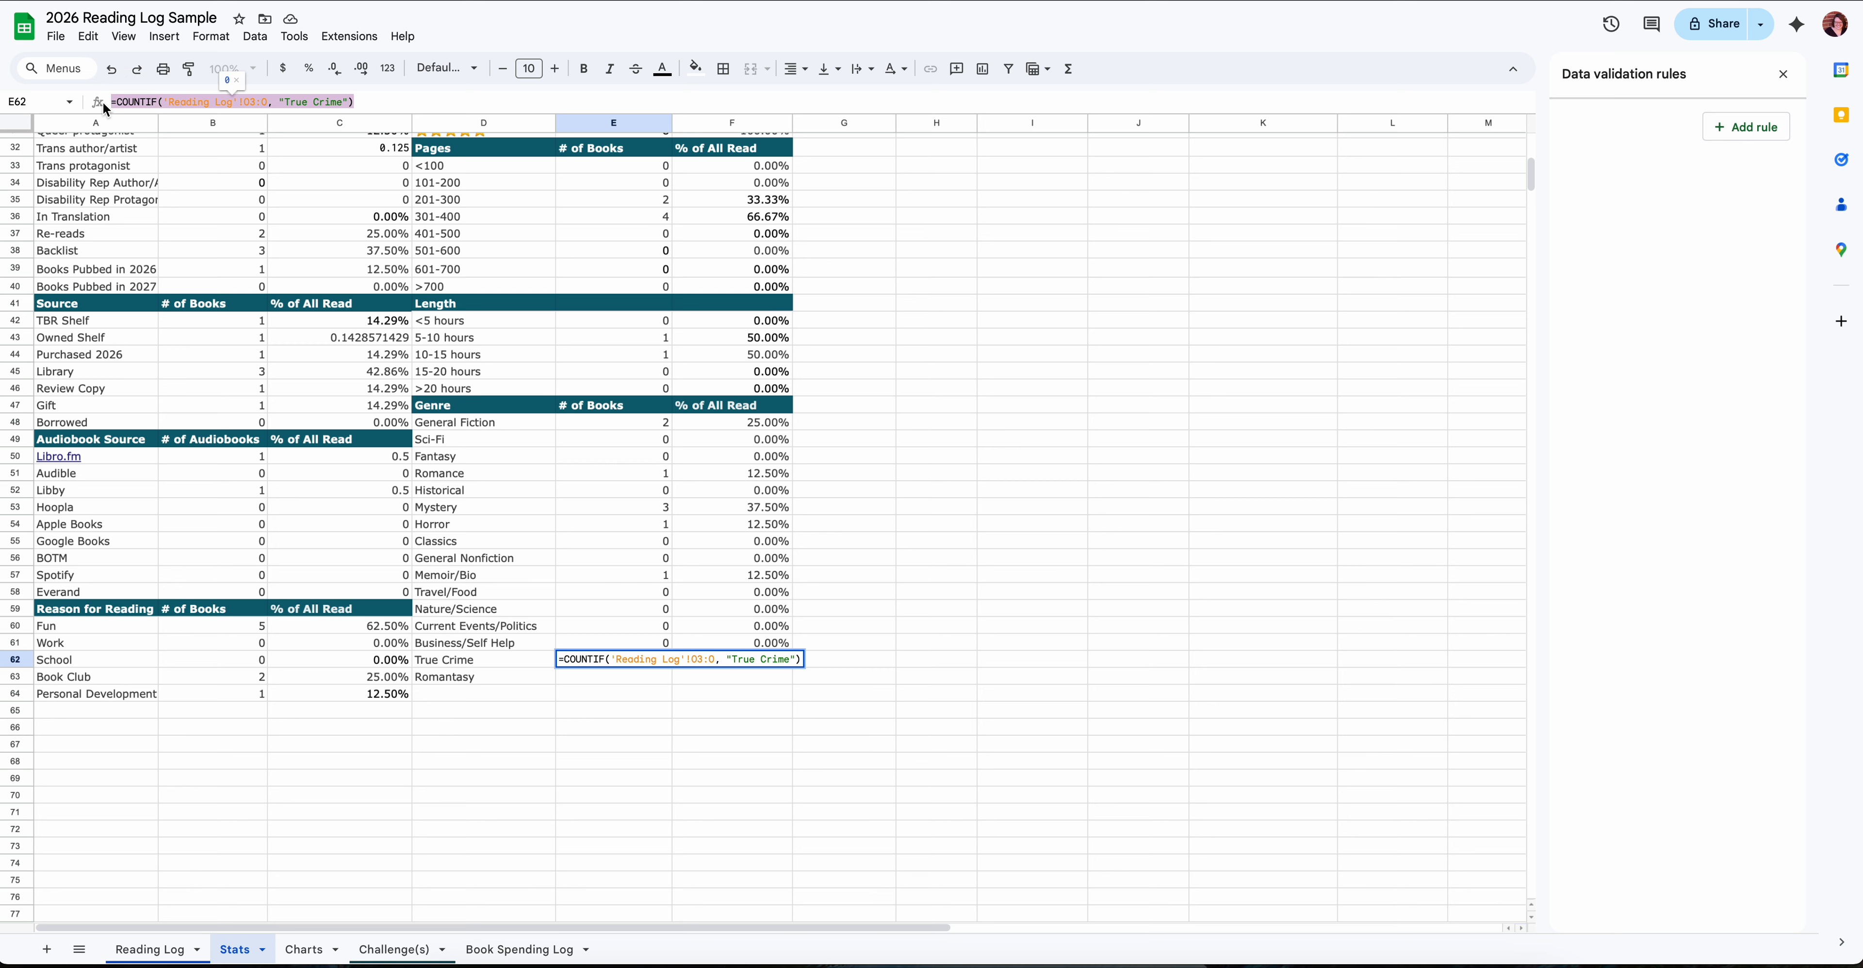
click(594, 684)
click(207, 103)
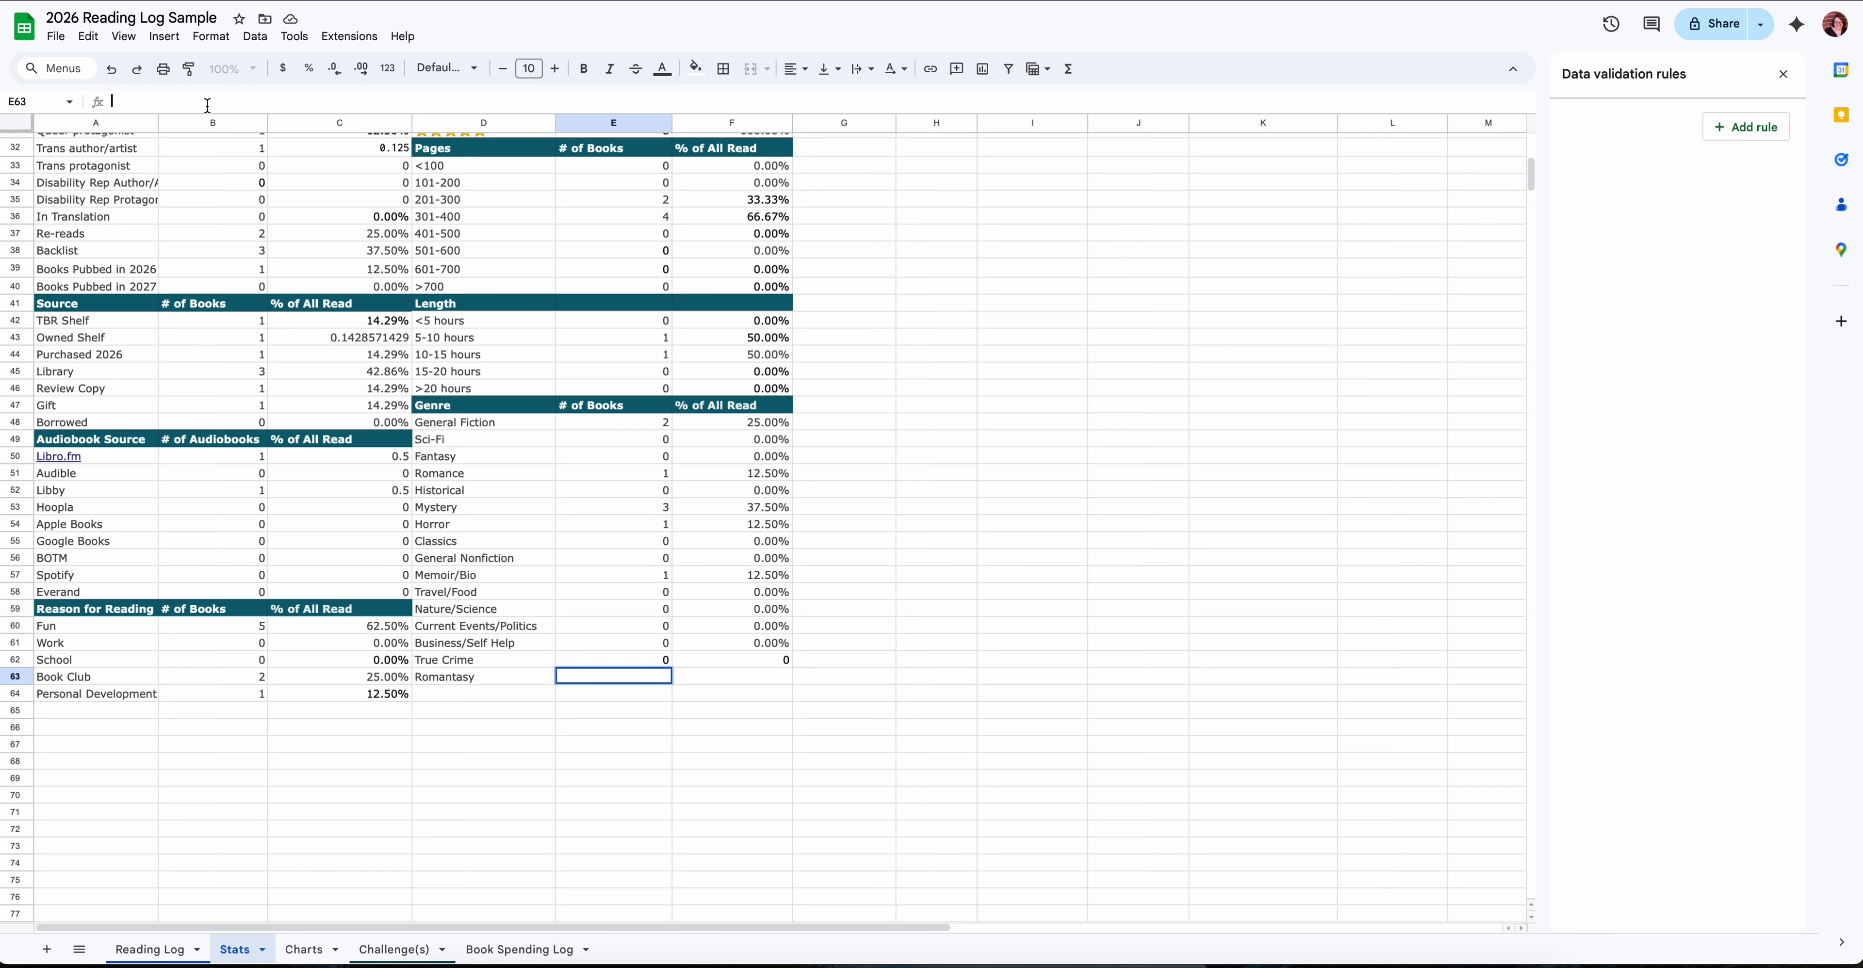
key(ctrl+v)
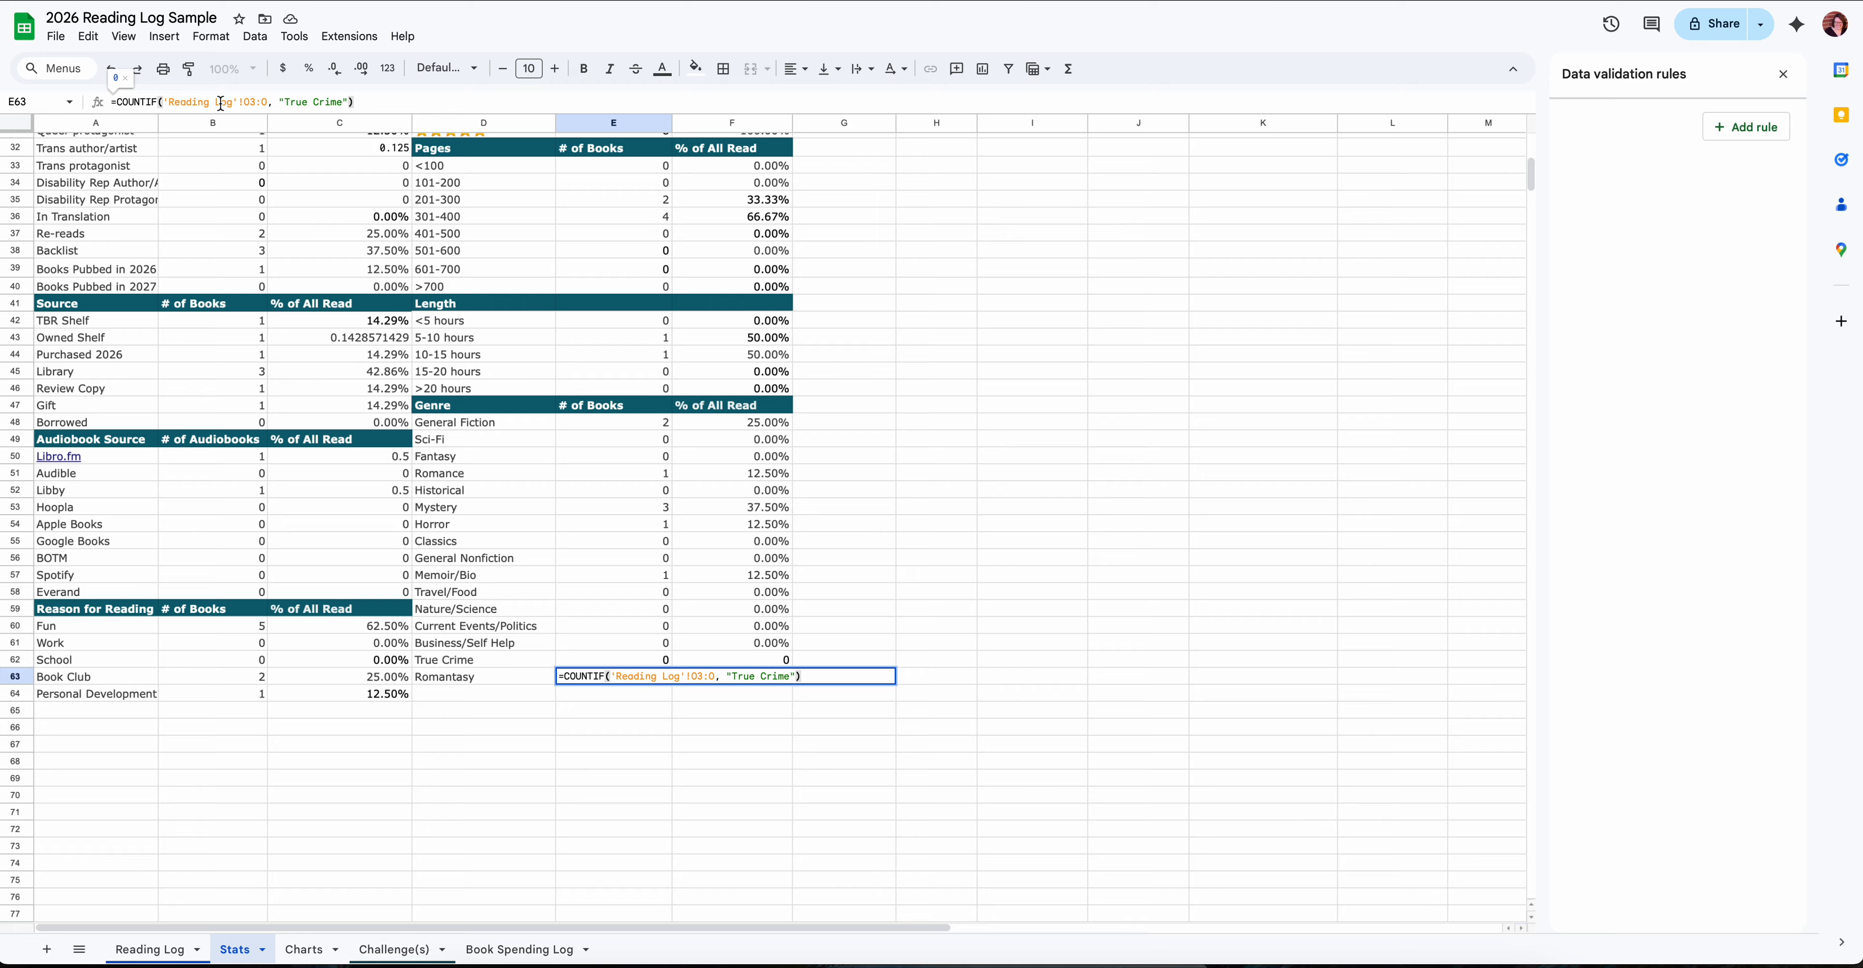
- Change the criterion of the COUNTIF formula in E63 to "Romantasy"
drag(285, 99, 343, 97)
text(Rom)
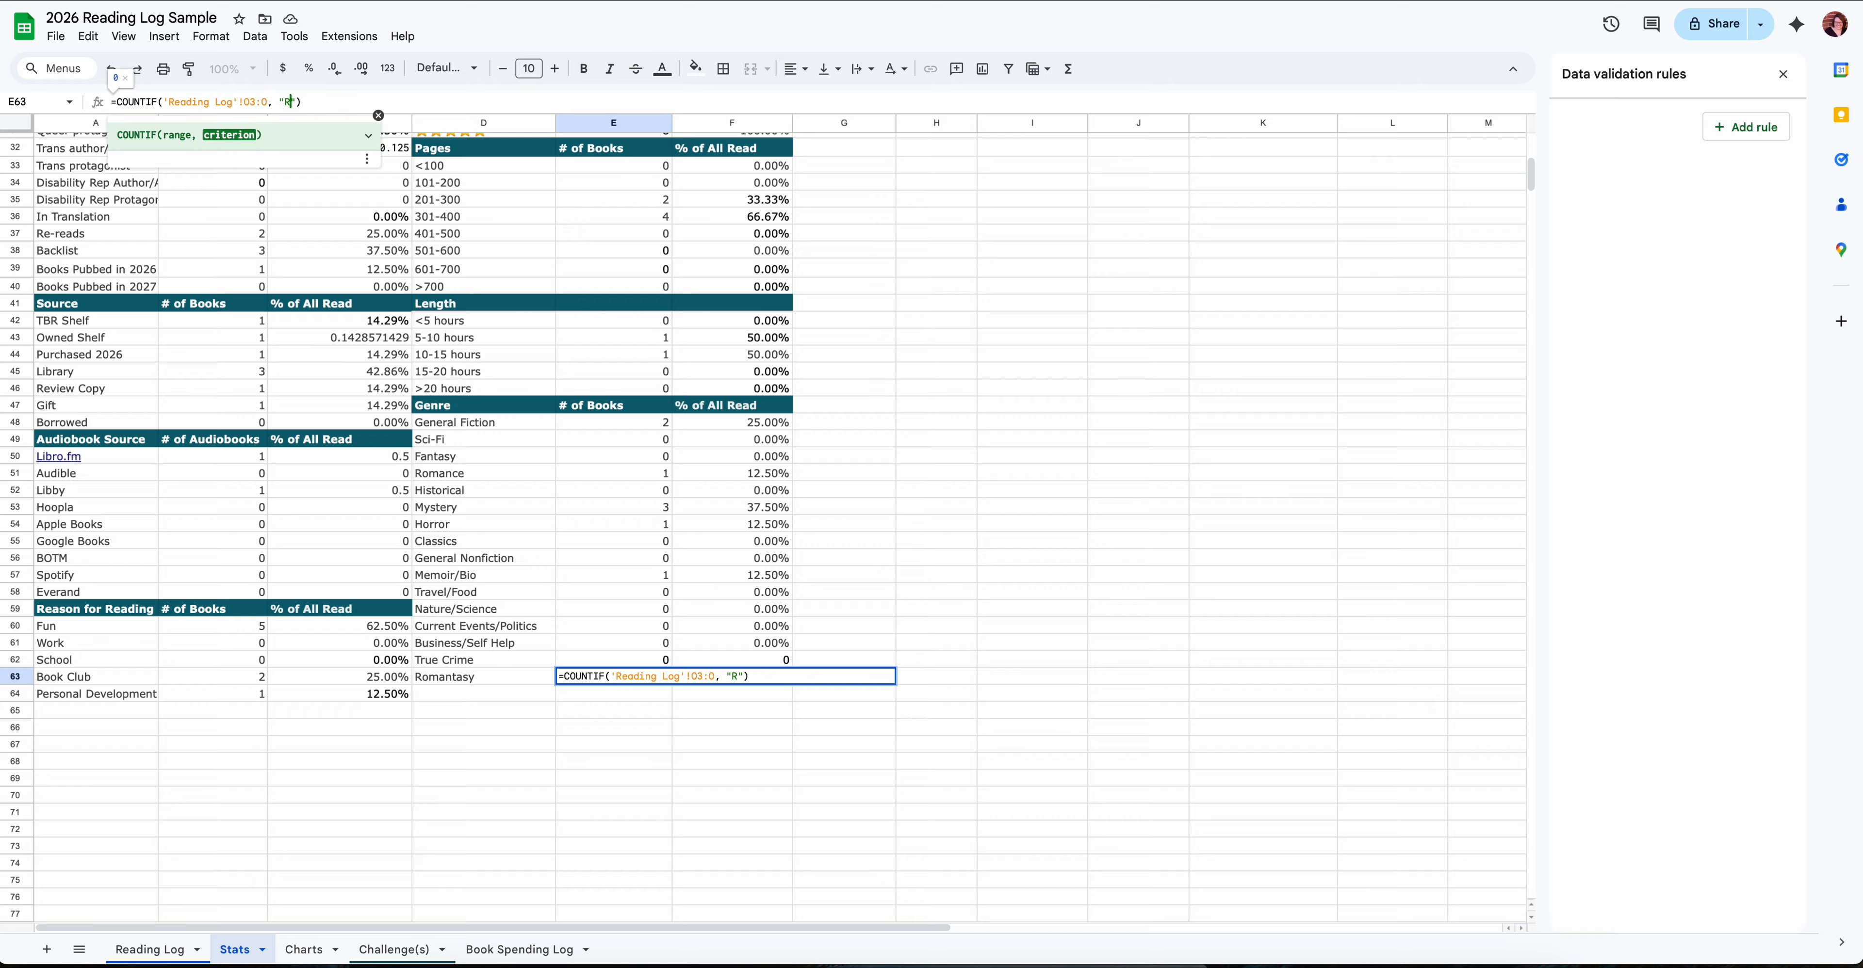
text(antasy)
click(539, 706)
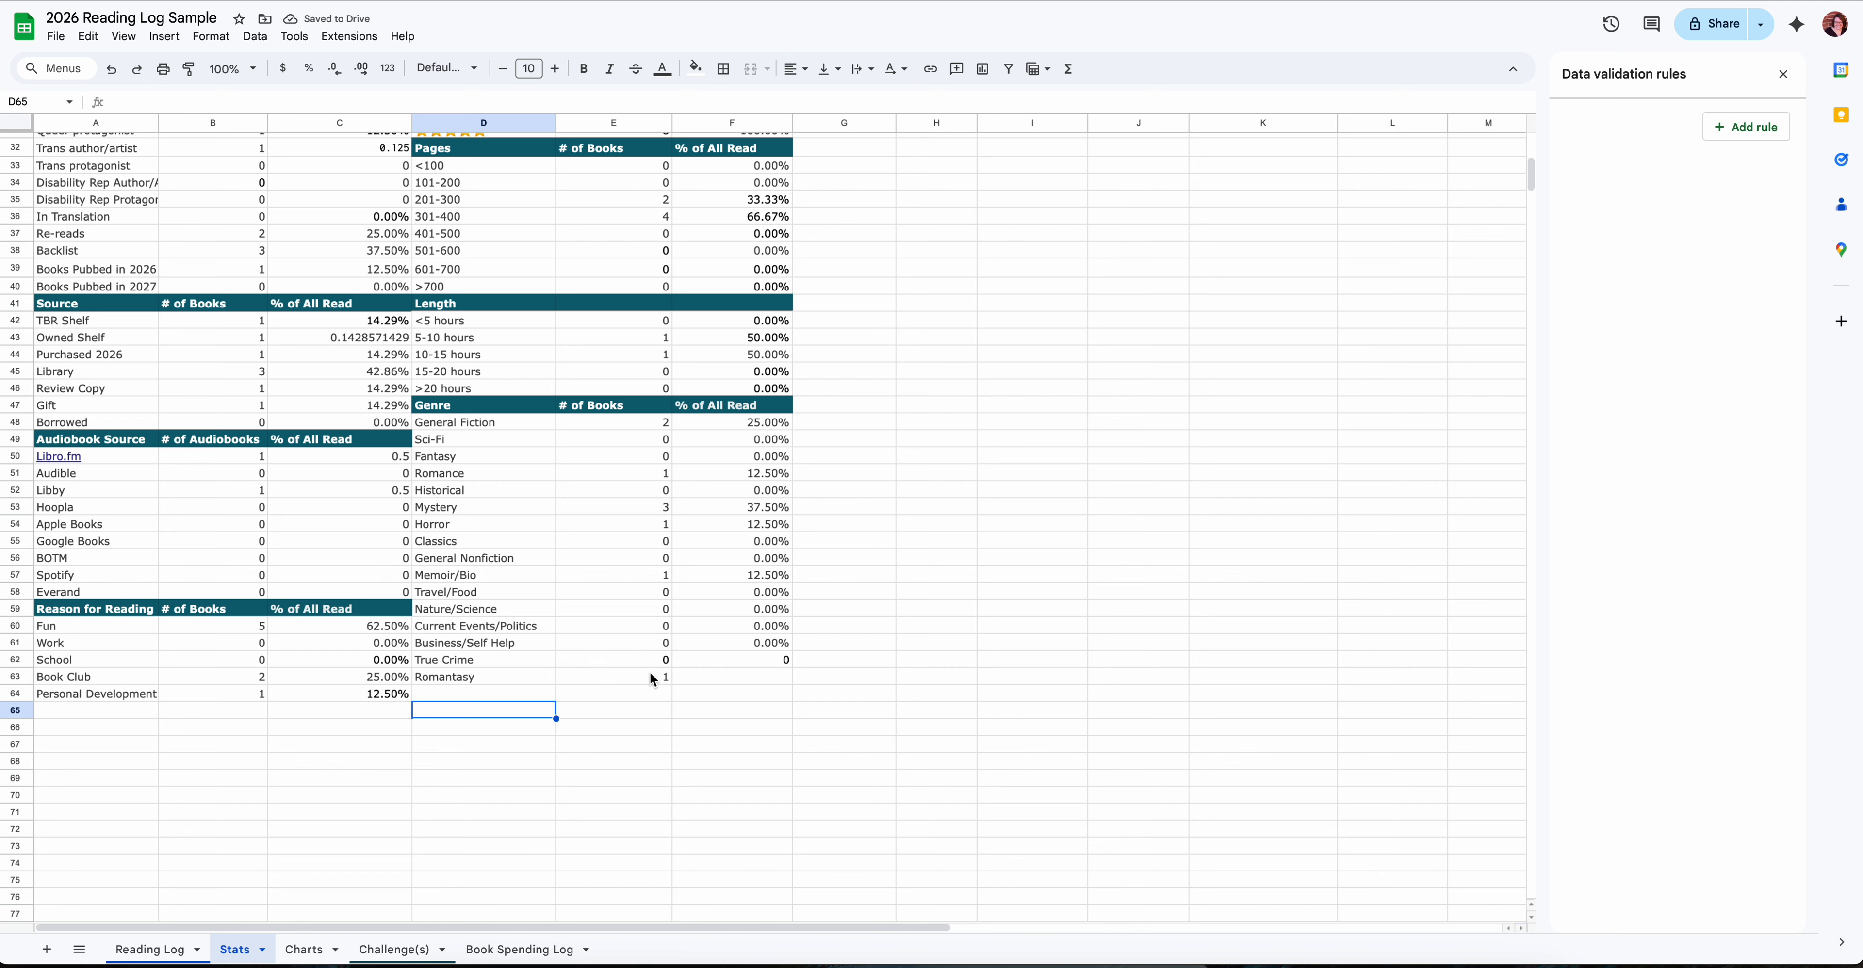
- Copy the % of All Read formula of the True Crime row, cell F62, into cell F63
click(750, 666)
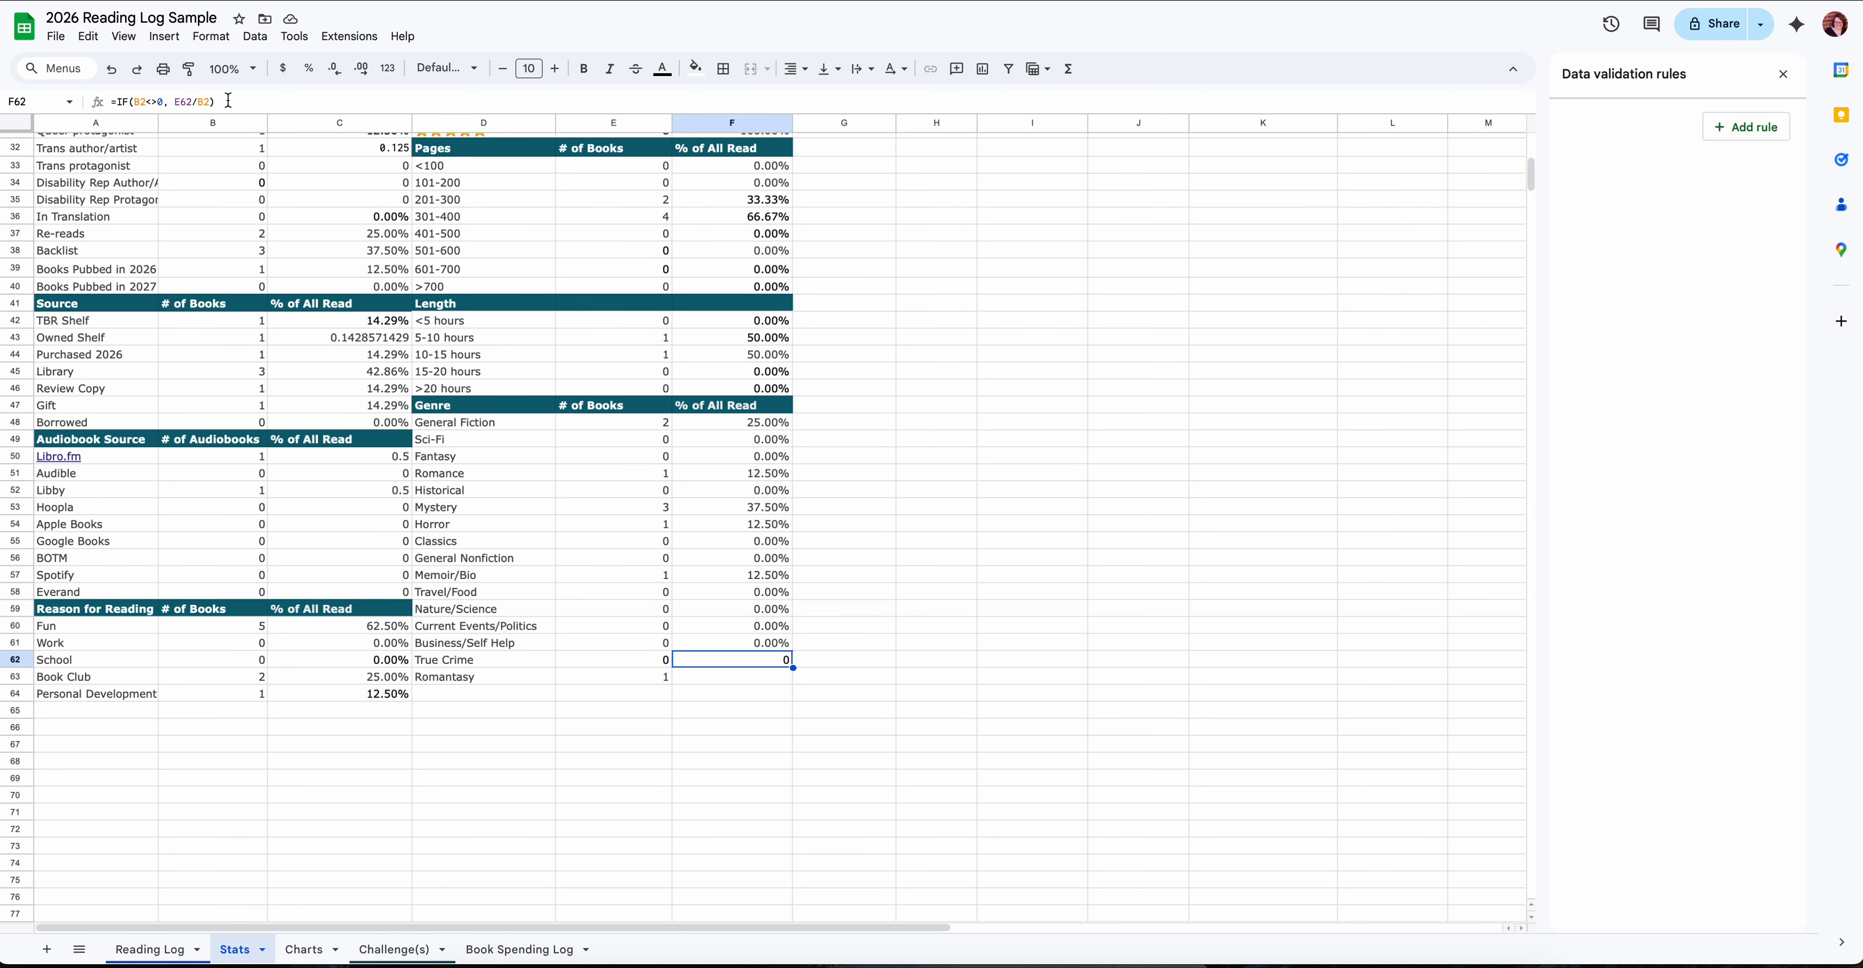
click(154, 102)
triple_click(155, 102)
key(super+c)
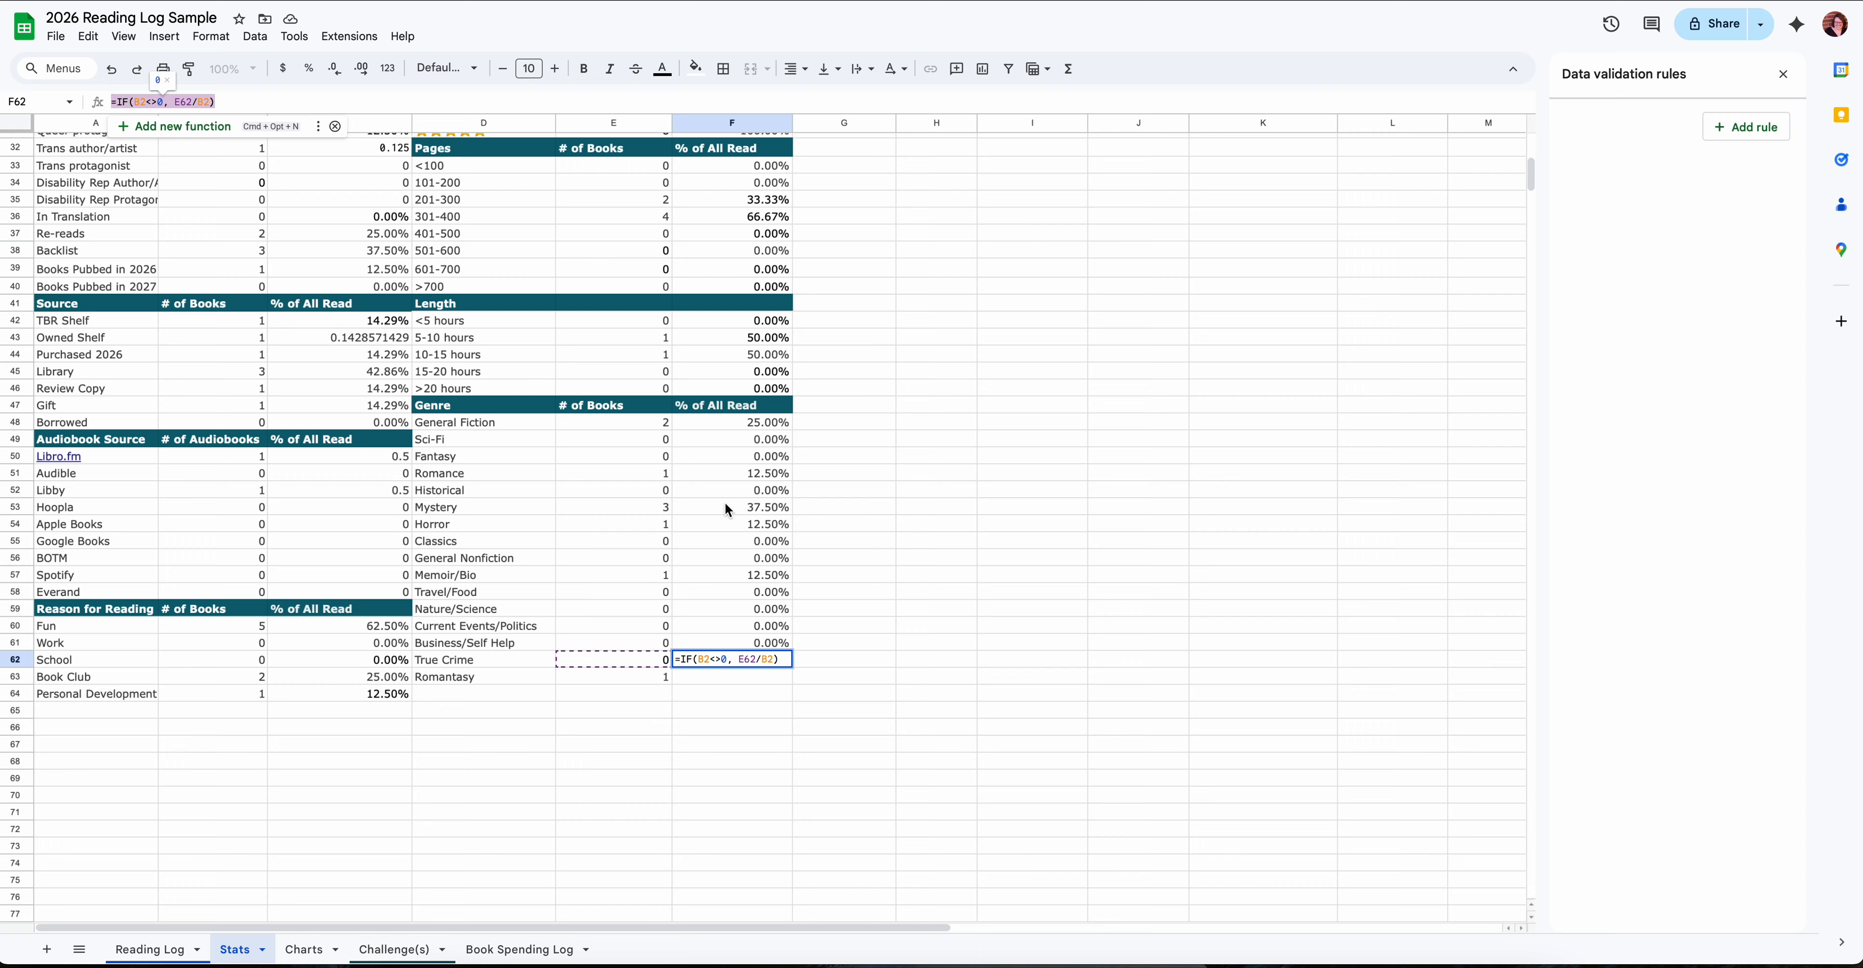
click(736, 680)
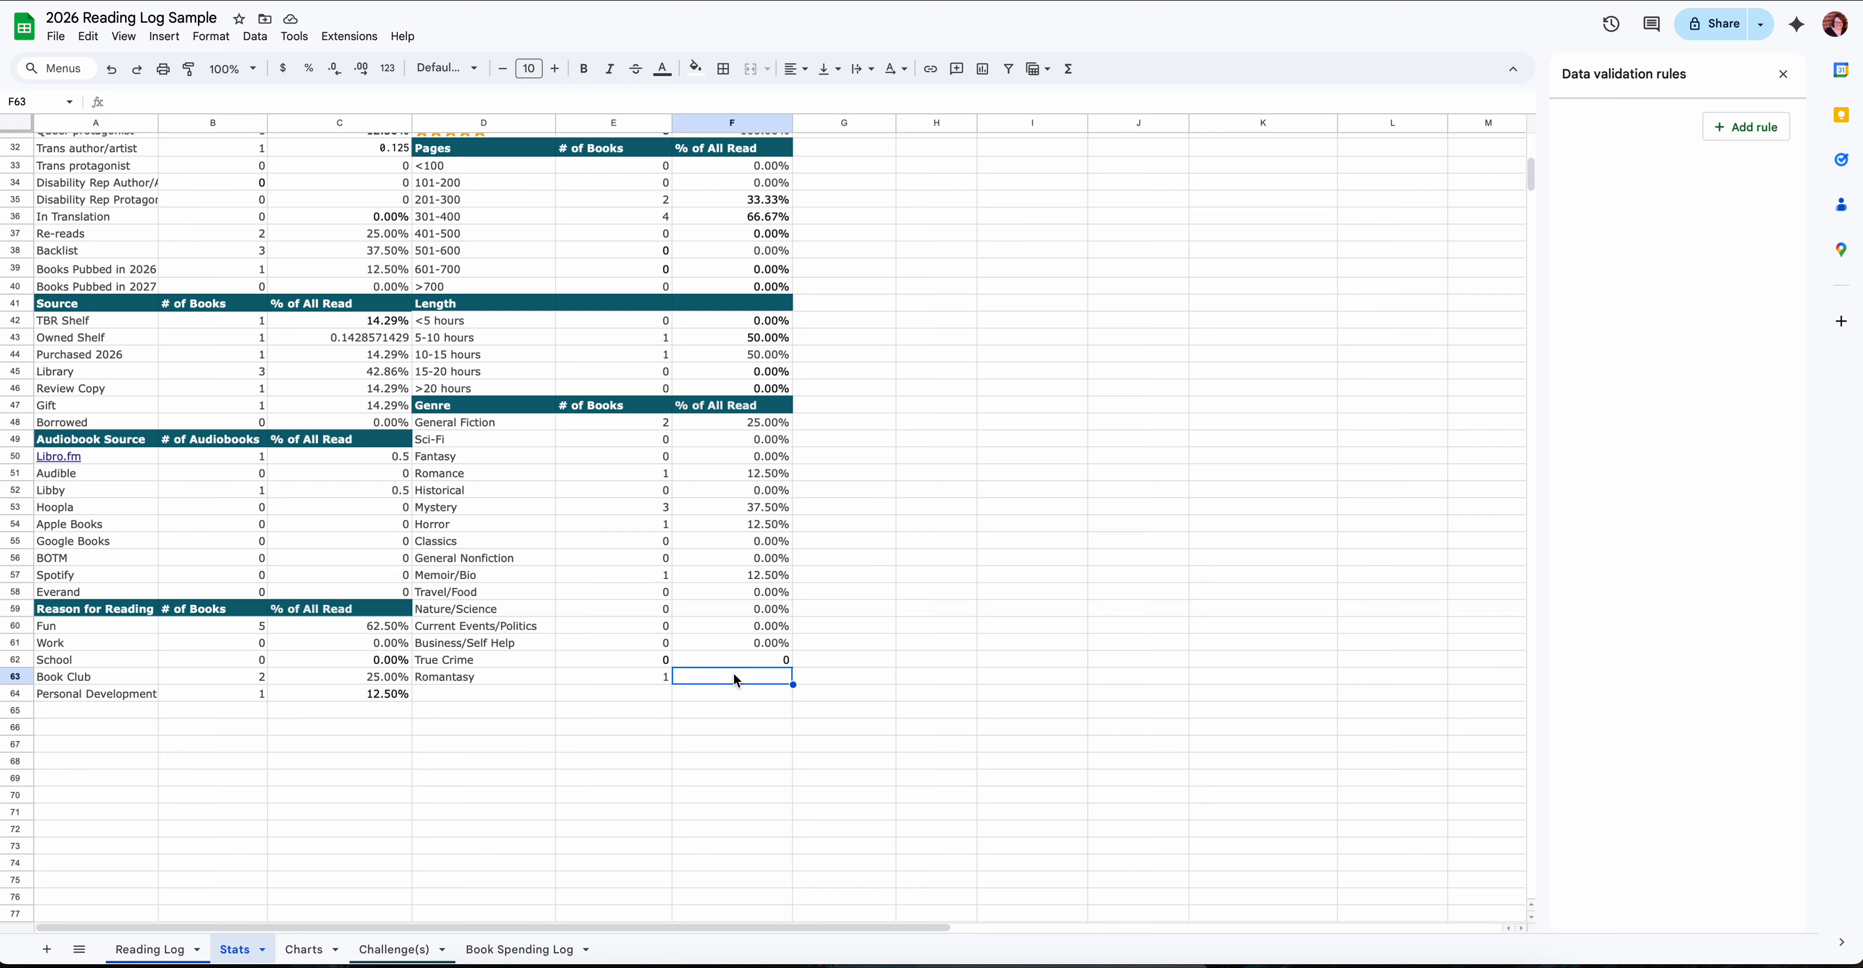
click(209, 97)
key(super+v)
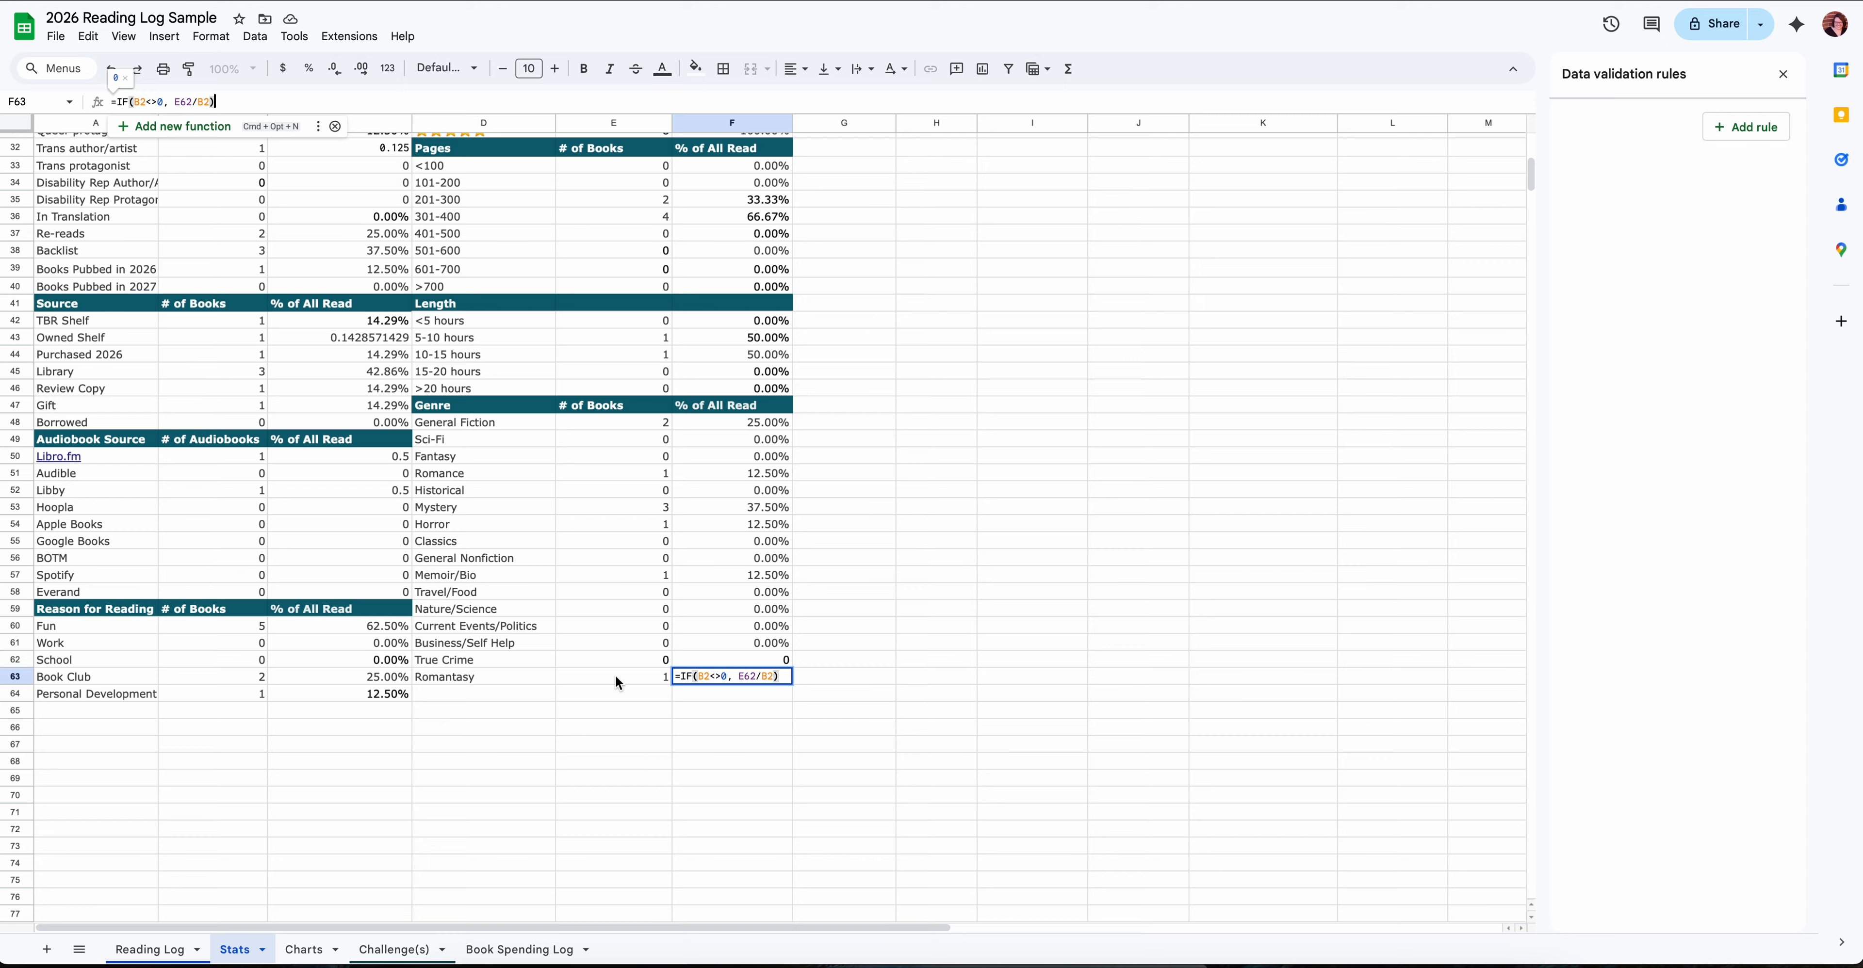
- Change the numerator reference in the F63 formula to E63 and leave the suggested autofill unused
click(192, 101)
key(BackSpace)
text(3)
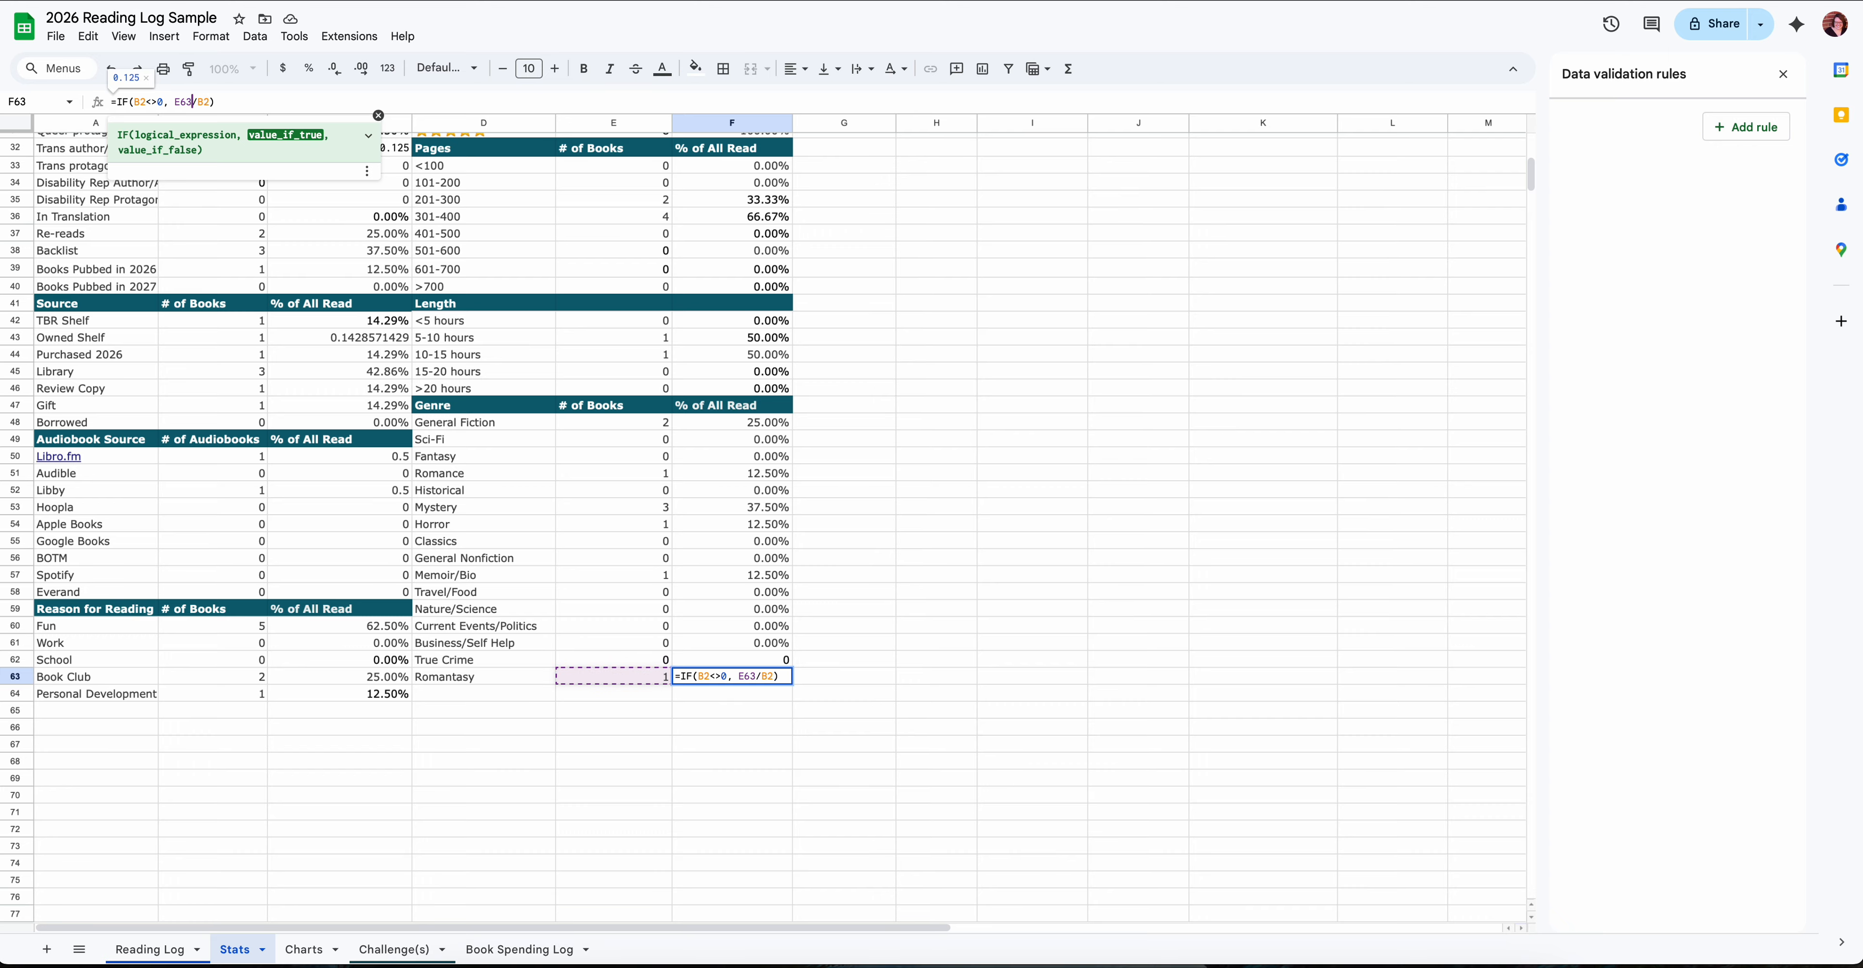
key(Return)
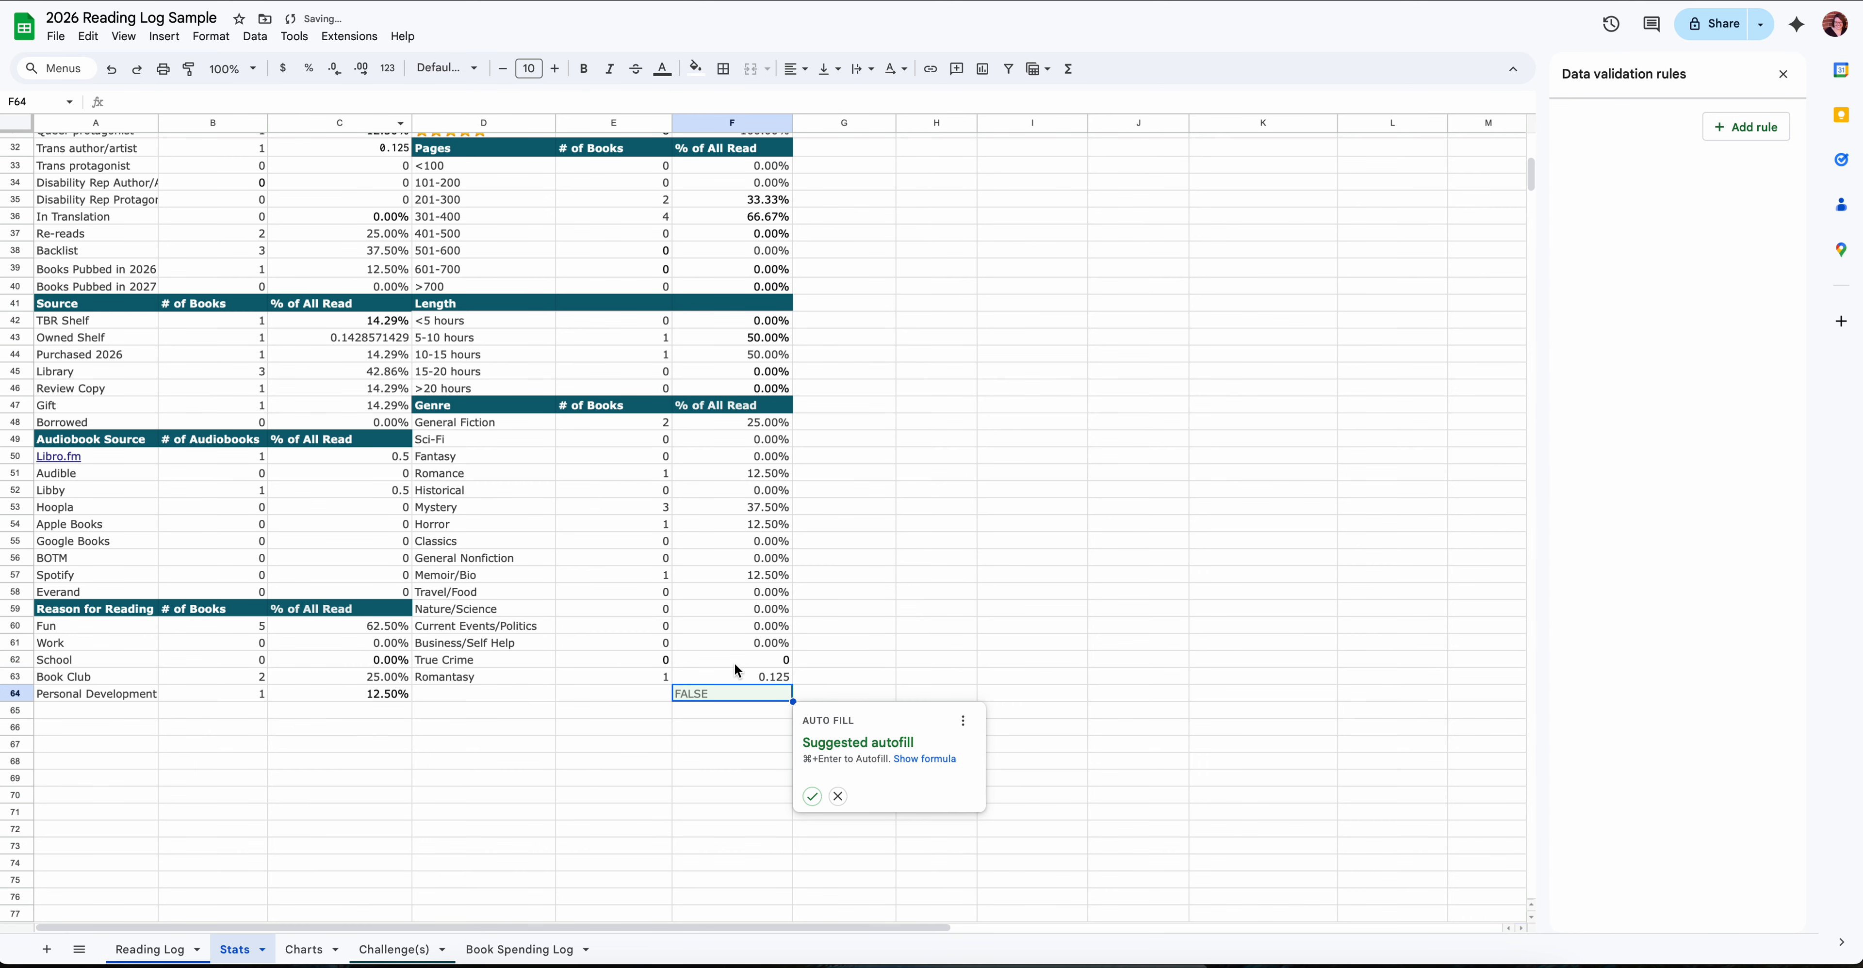
click(678, 761)
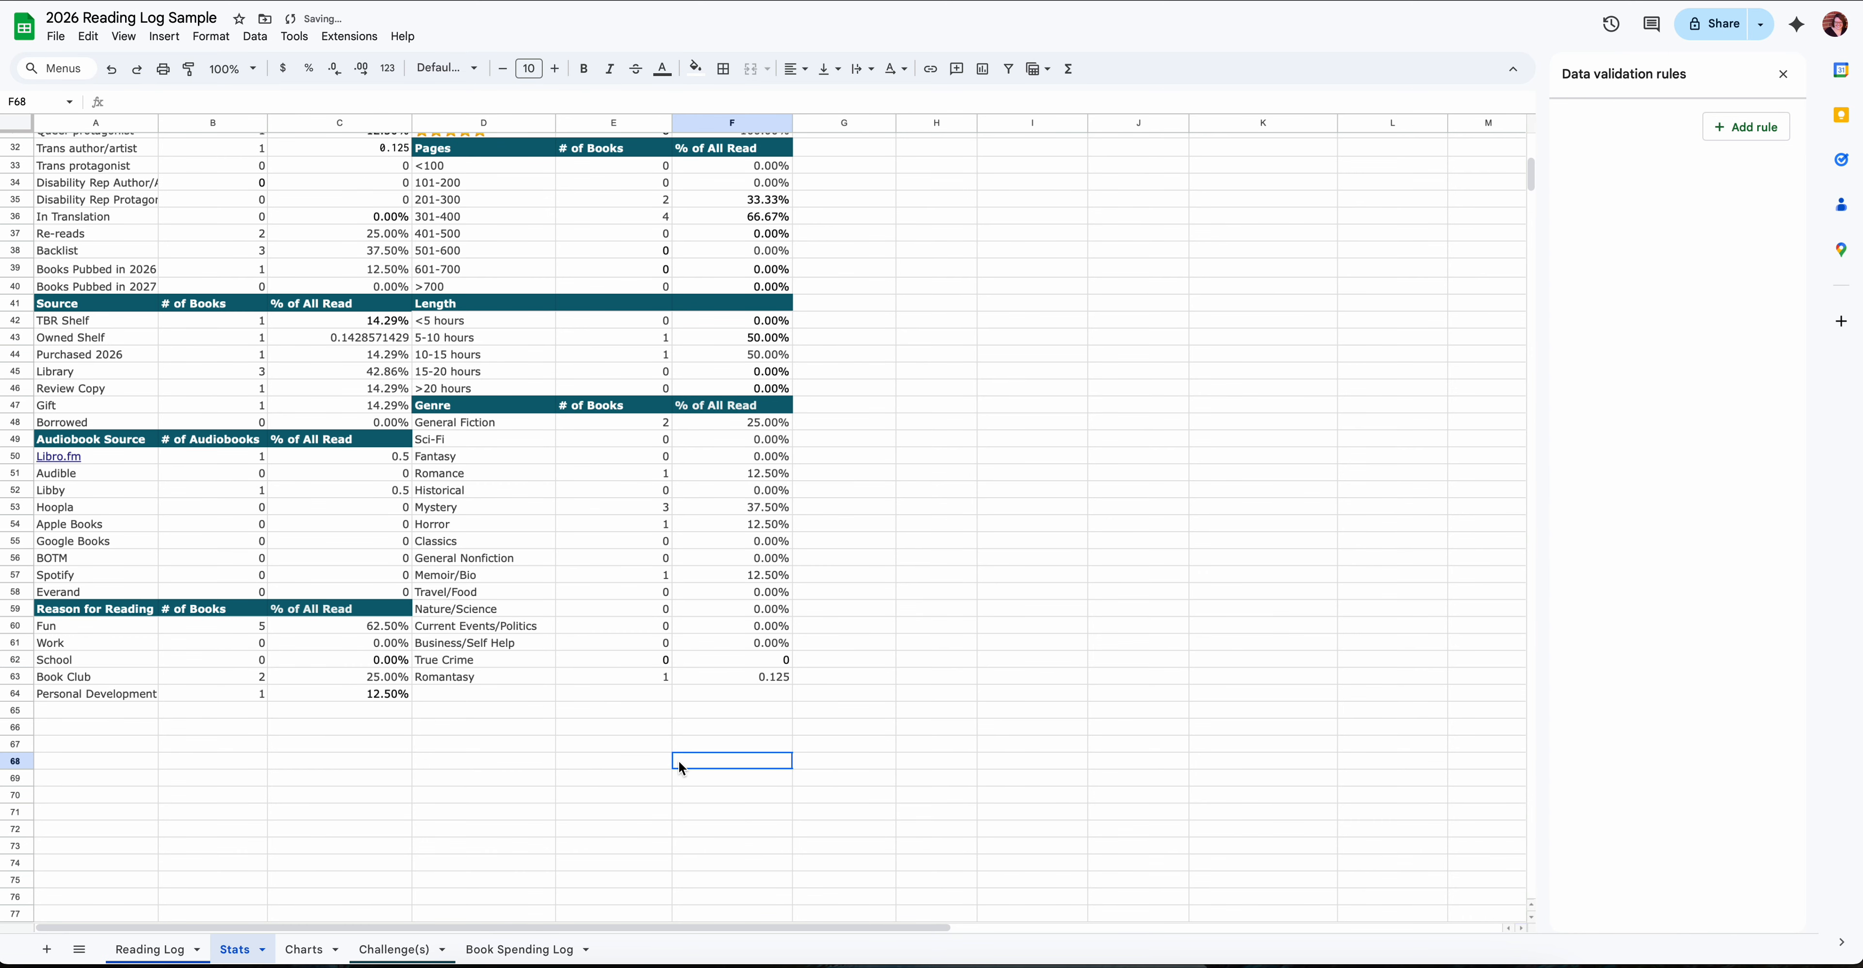
- Format the % of All Read cells for Romantasy (F63) and True Crime (F62) as Percent
click(752, 676)
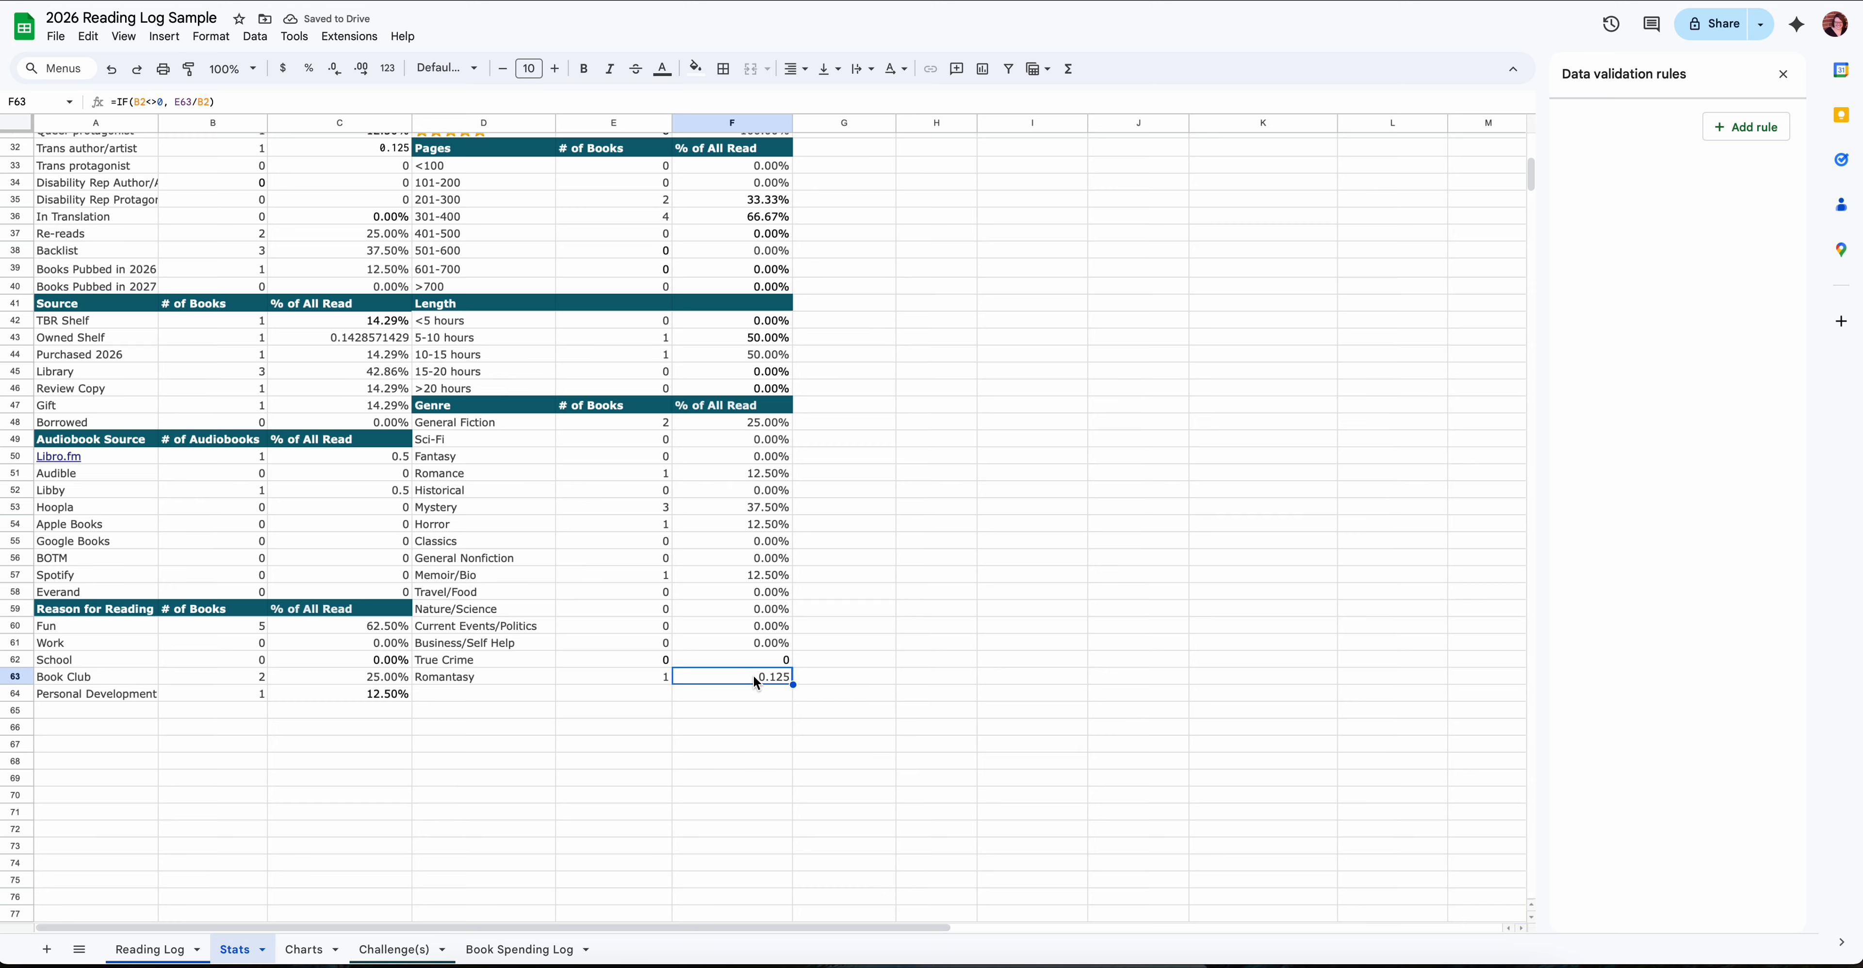
scroll(744, 670, up, 2)
scroll(744, 670, right, 2)
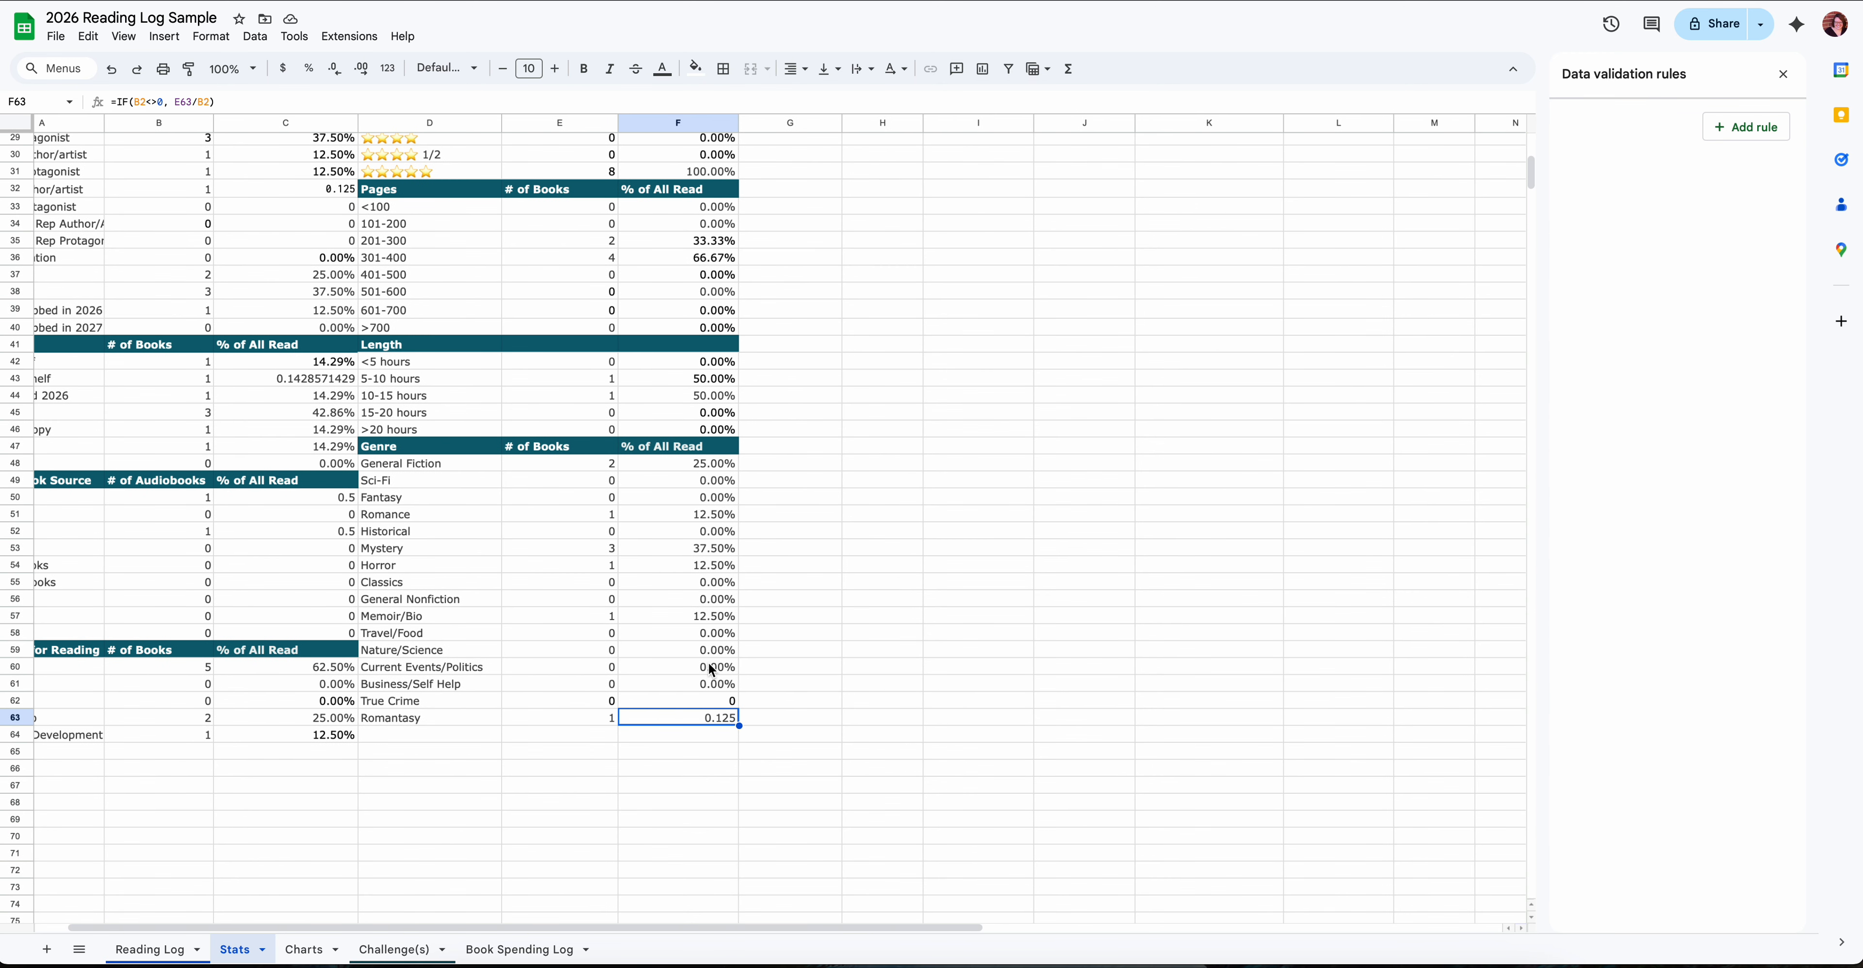
scroll(715, 670, left, 2)
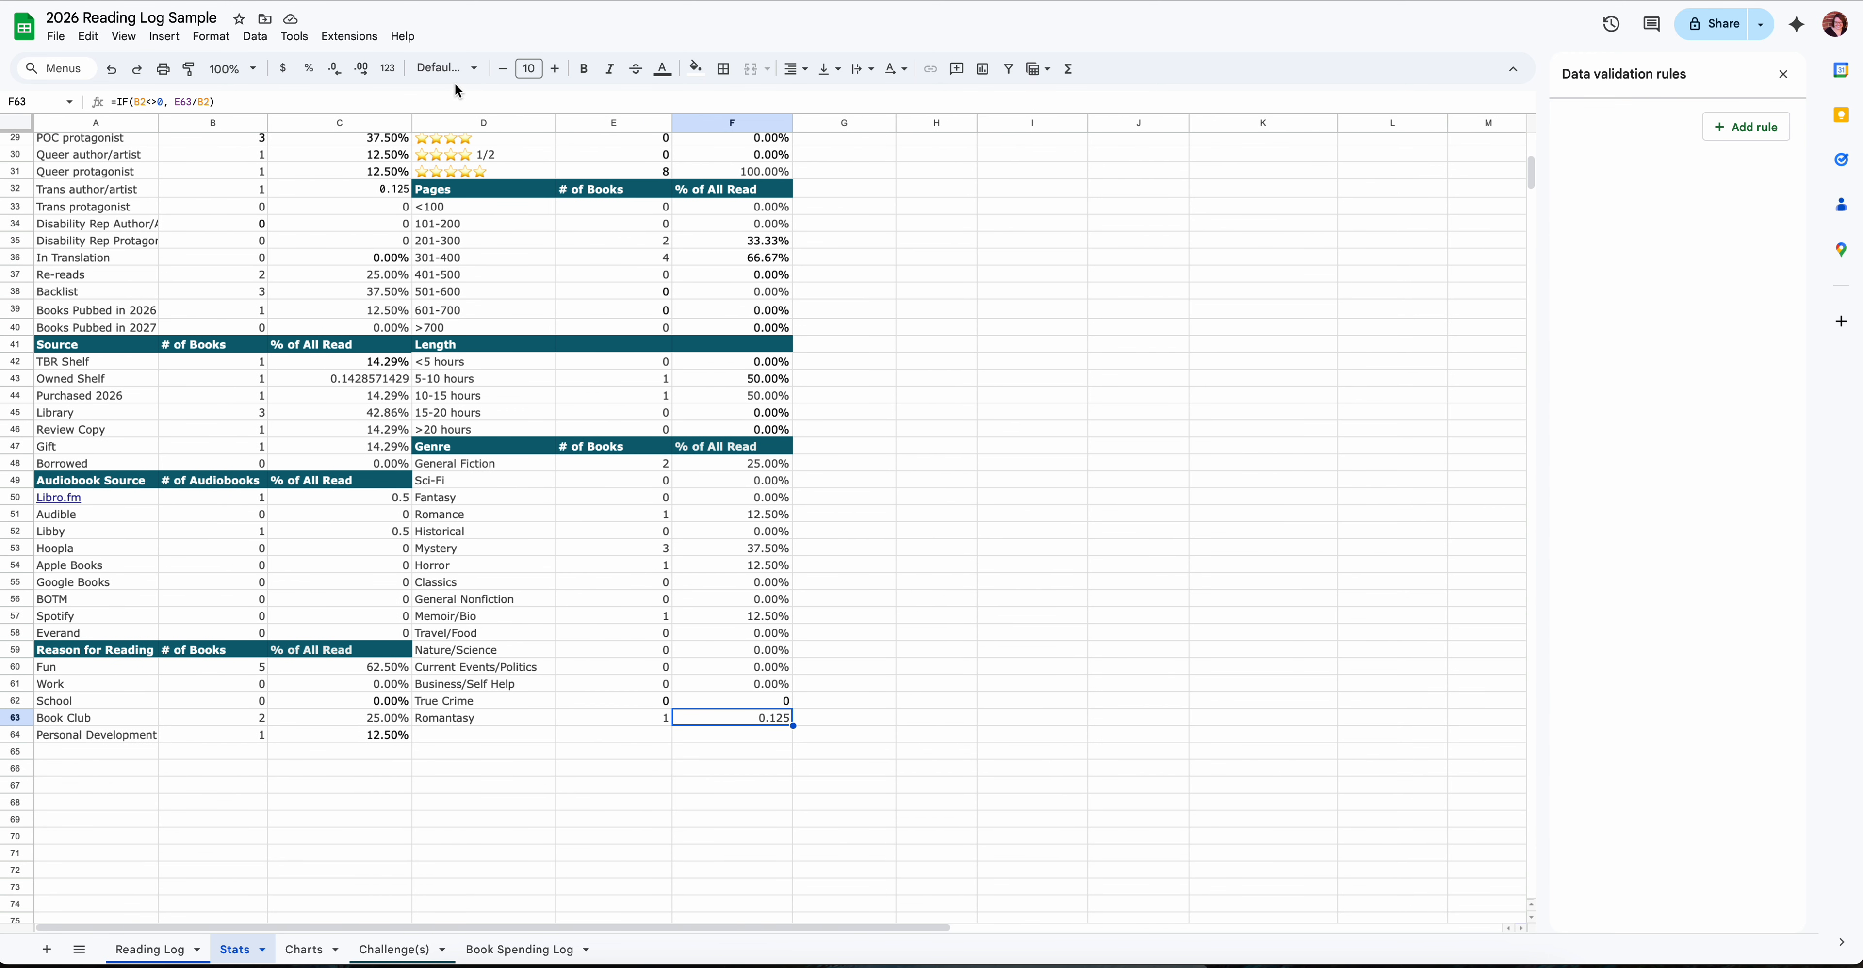
click(388, 70)
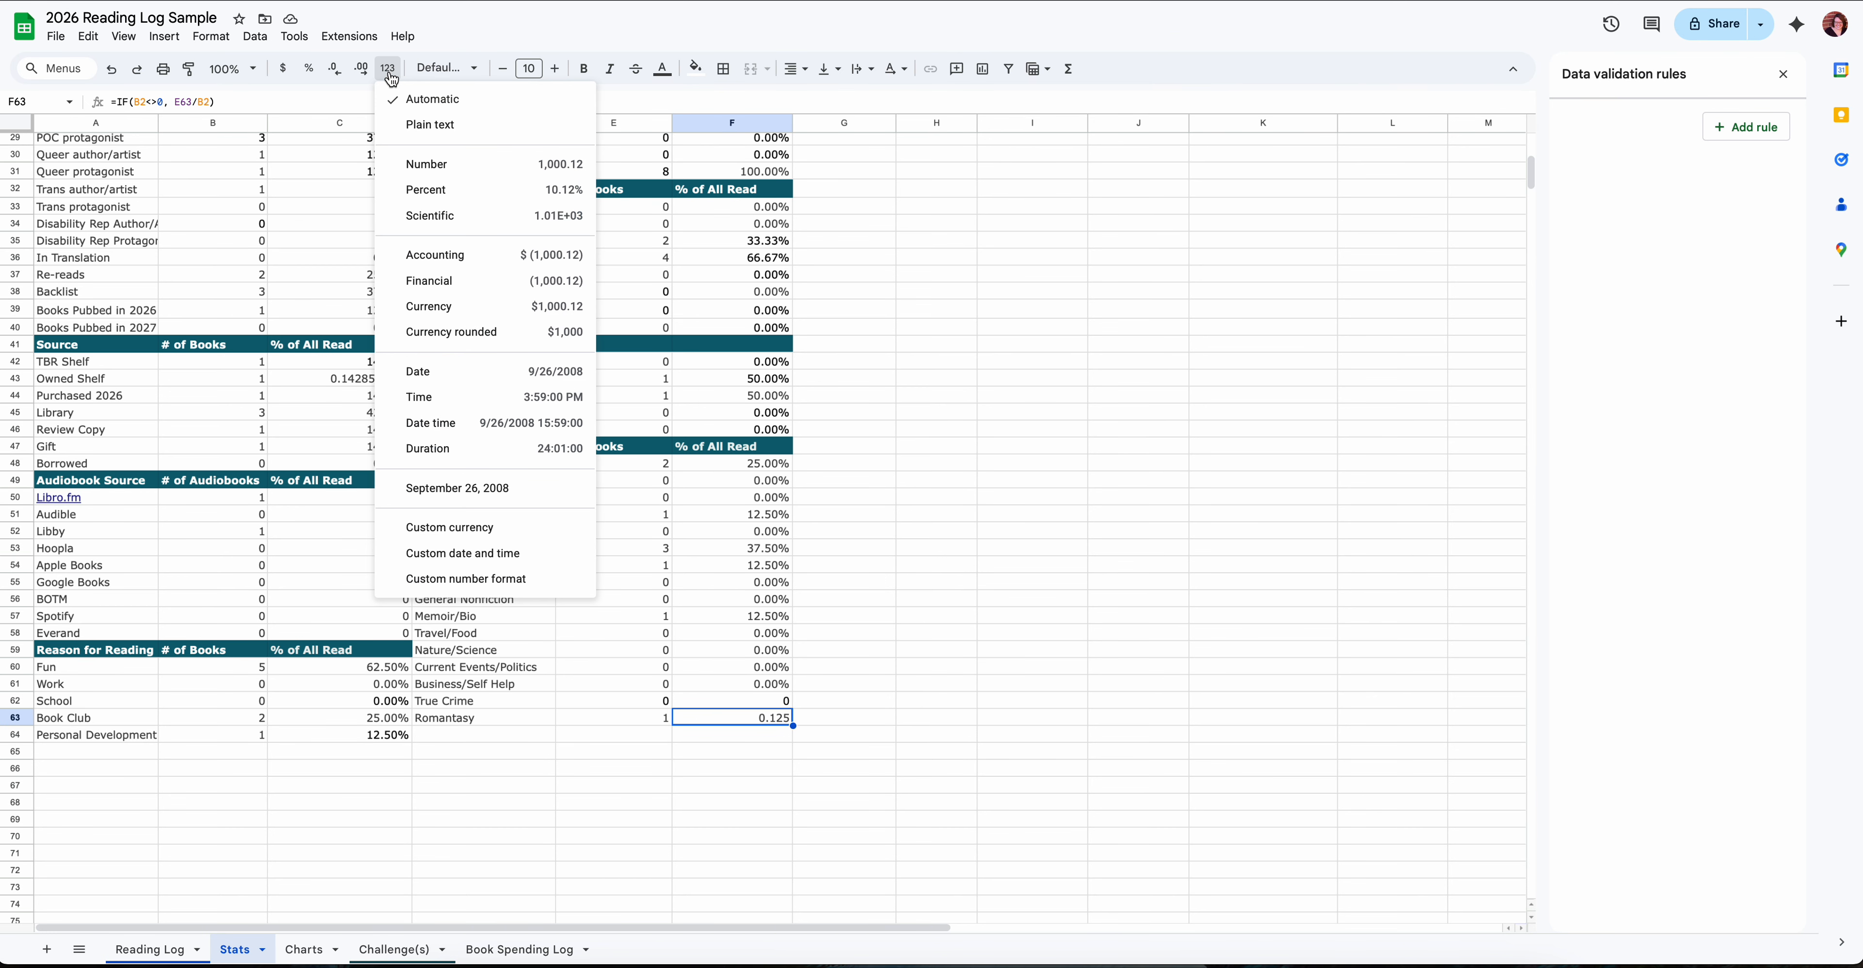
click(439, 189)
click(715, 700)
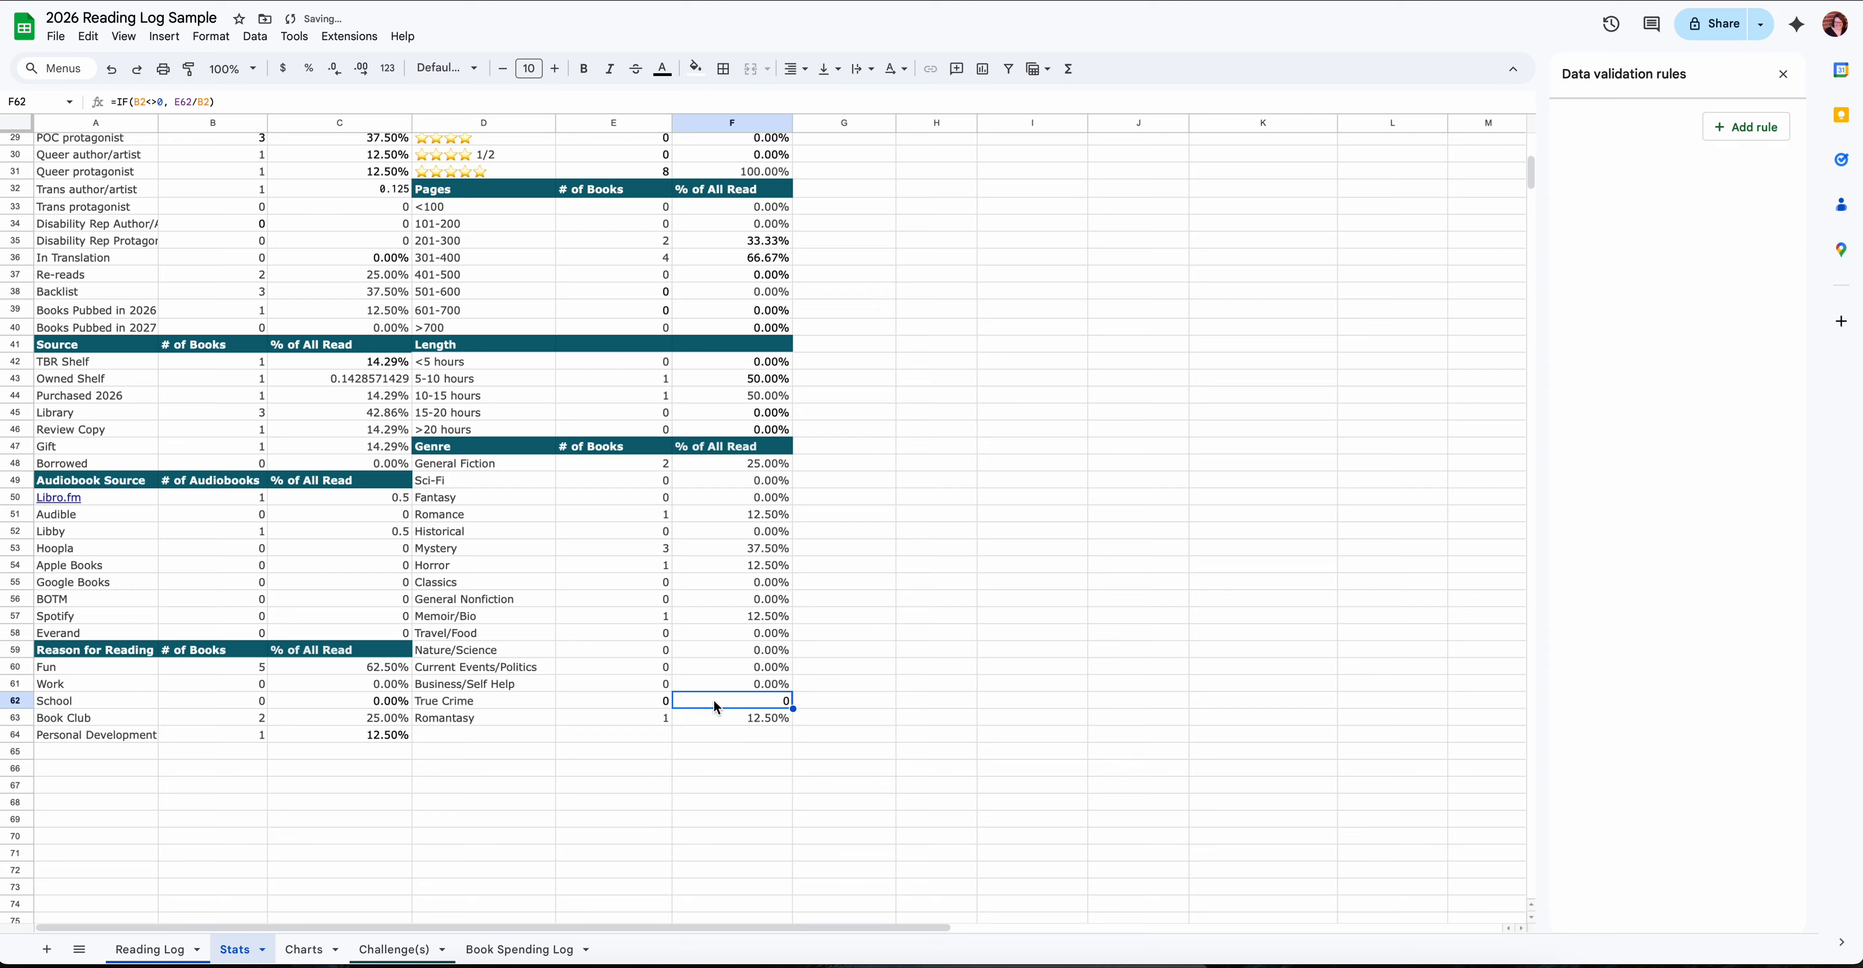
click(388, 69)
click(439, 189)
- Look over the Stats tables and check the Genre pie chart on the Charts sheet for Romantasy
click(612, 611)
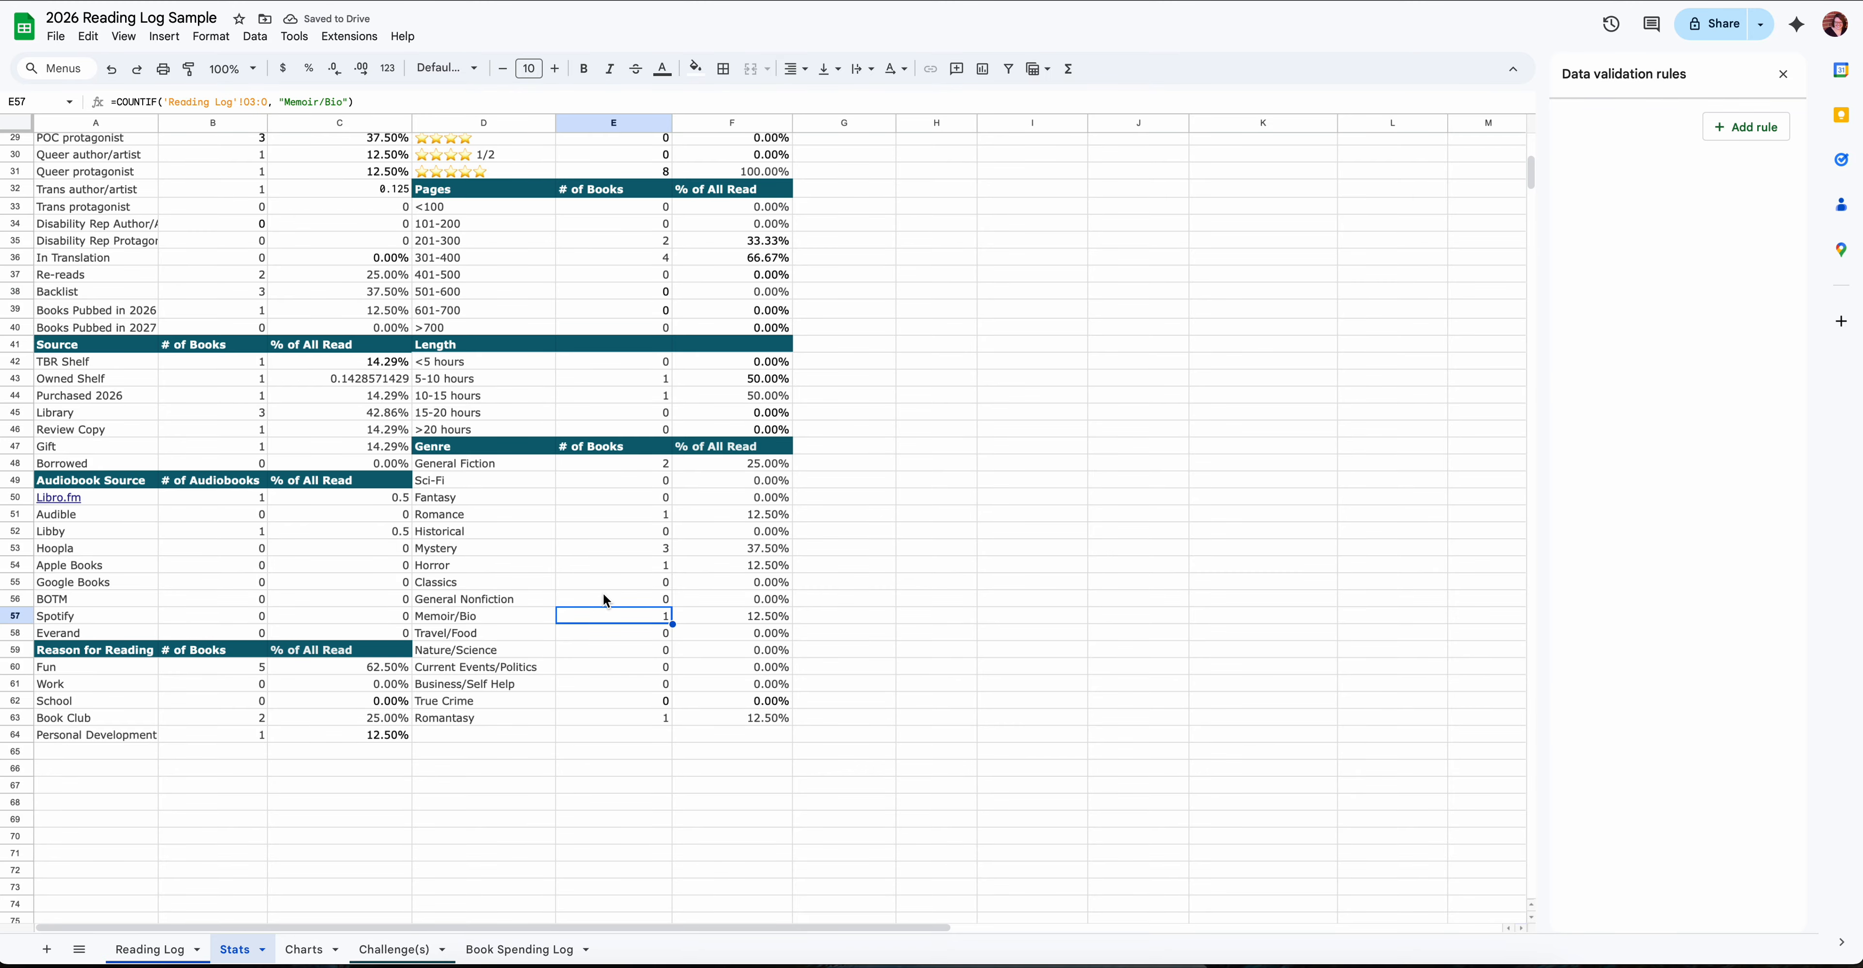
scroll(606, 600, up, 5)
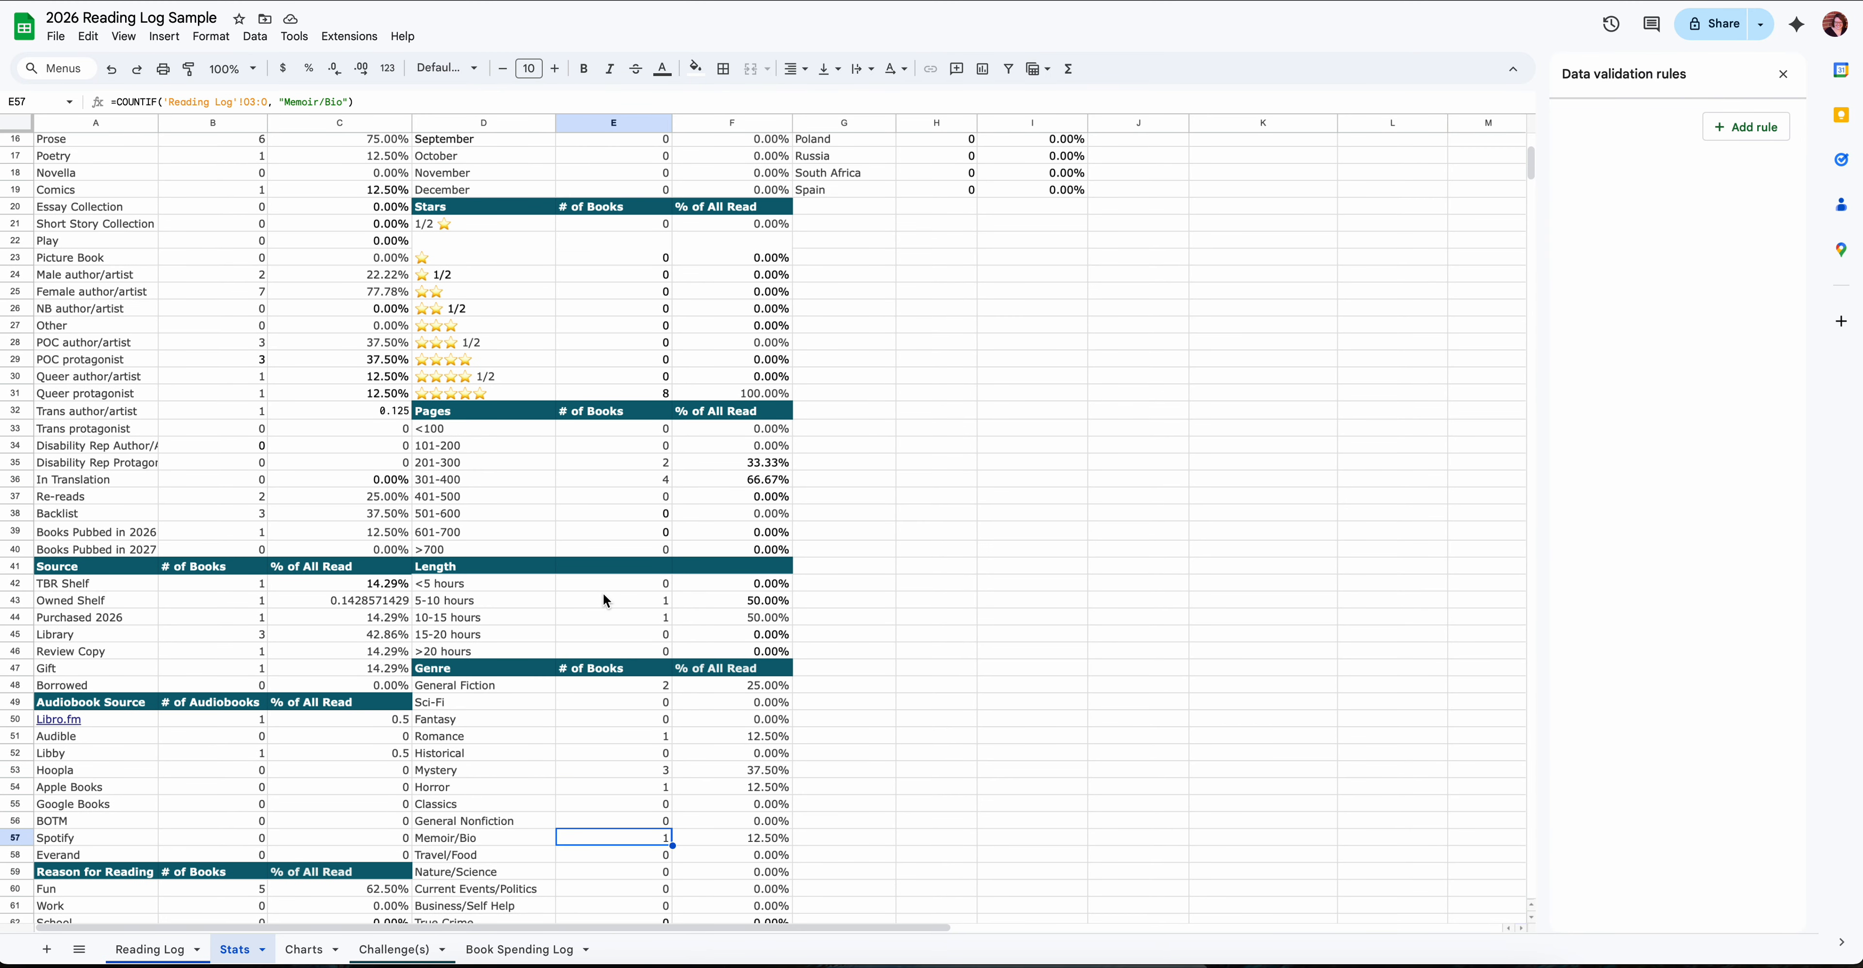
scroll(606, 600, down, 5)
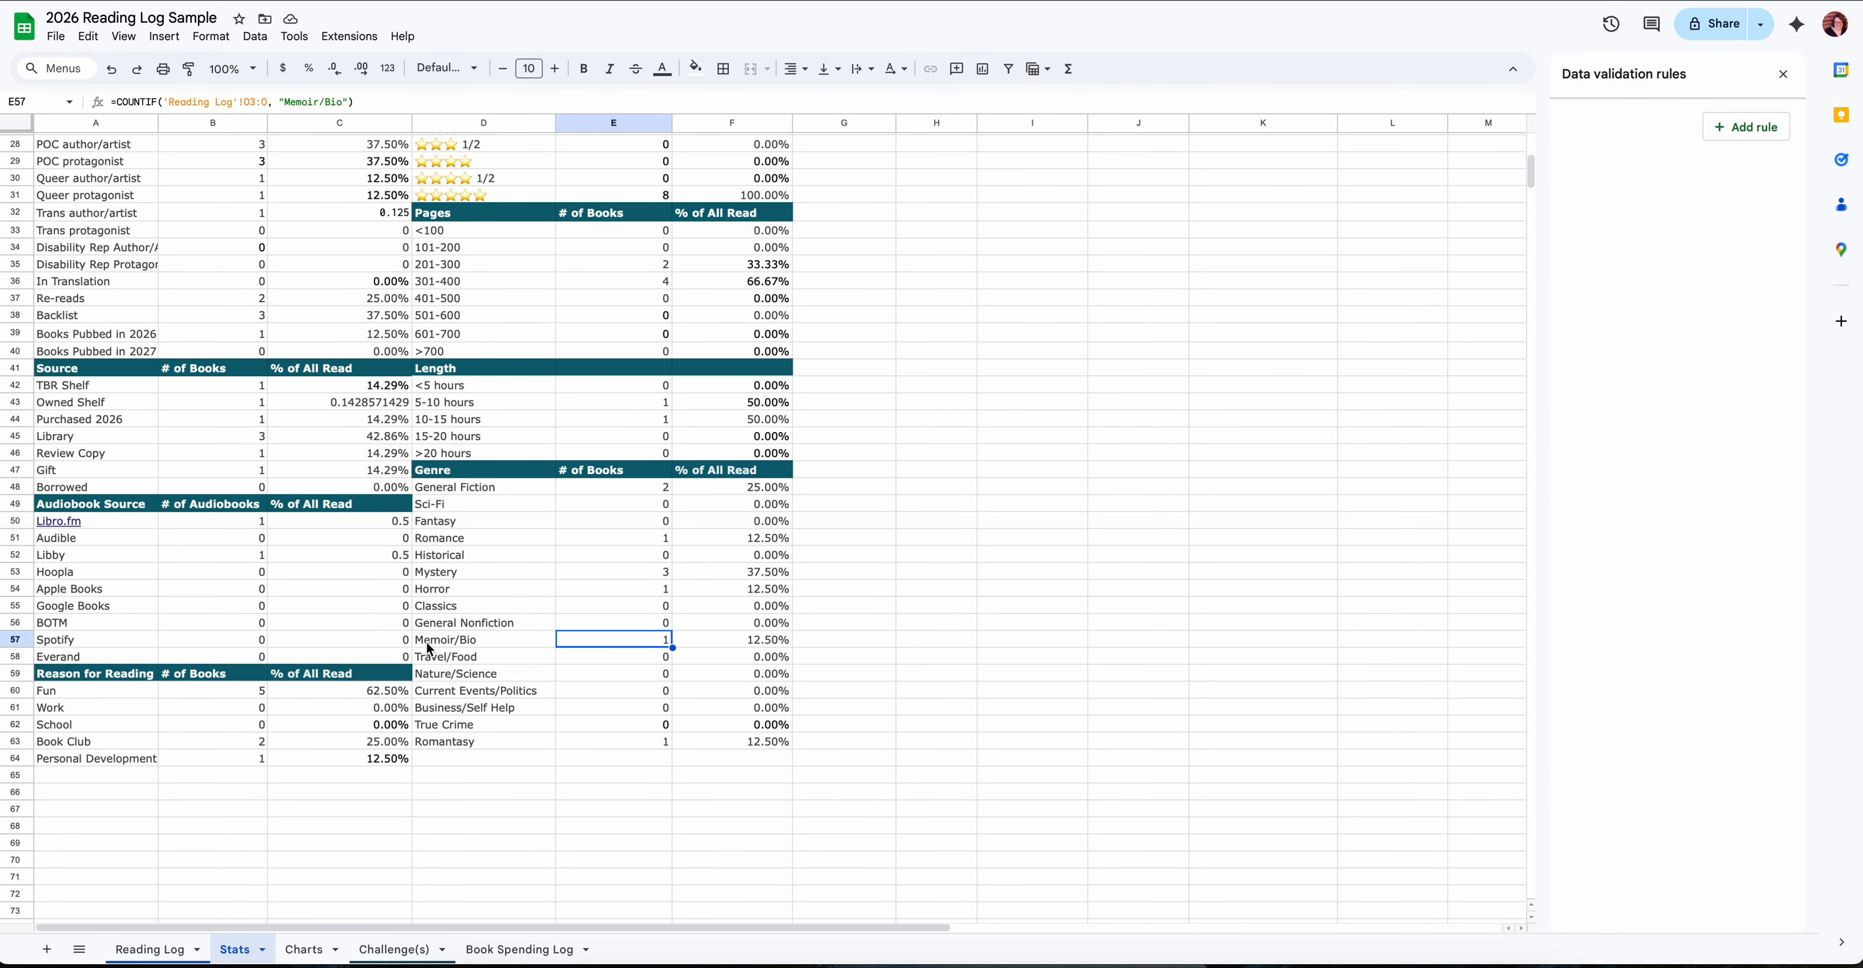
click(310, 949)
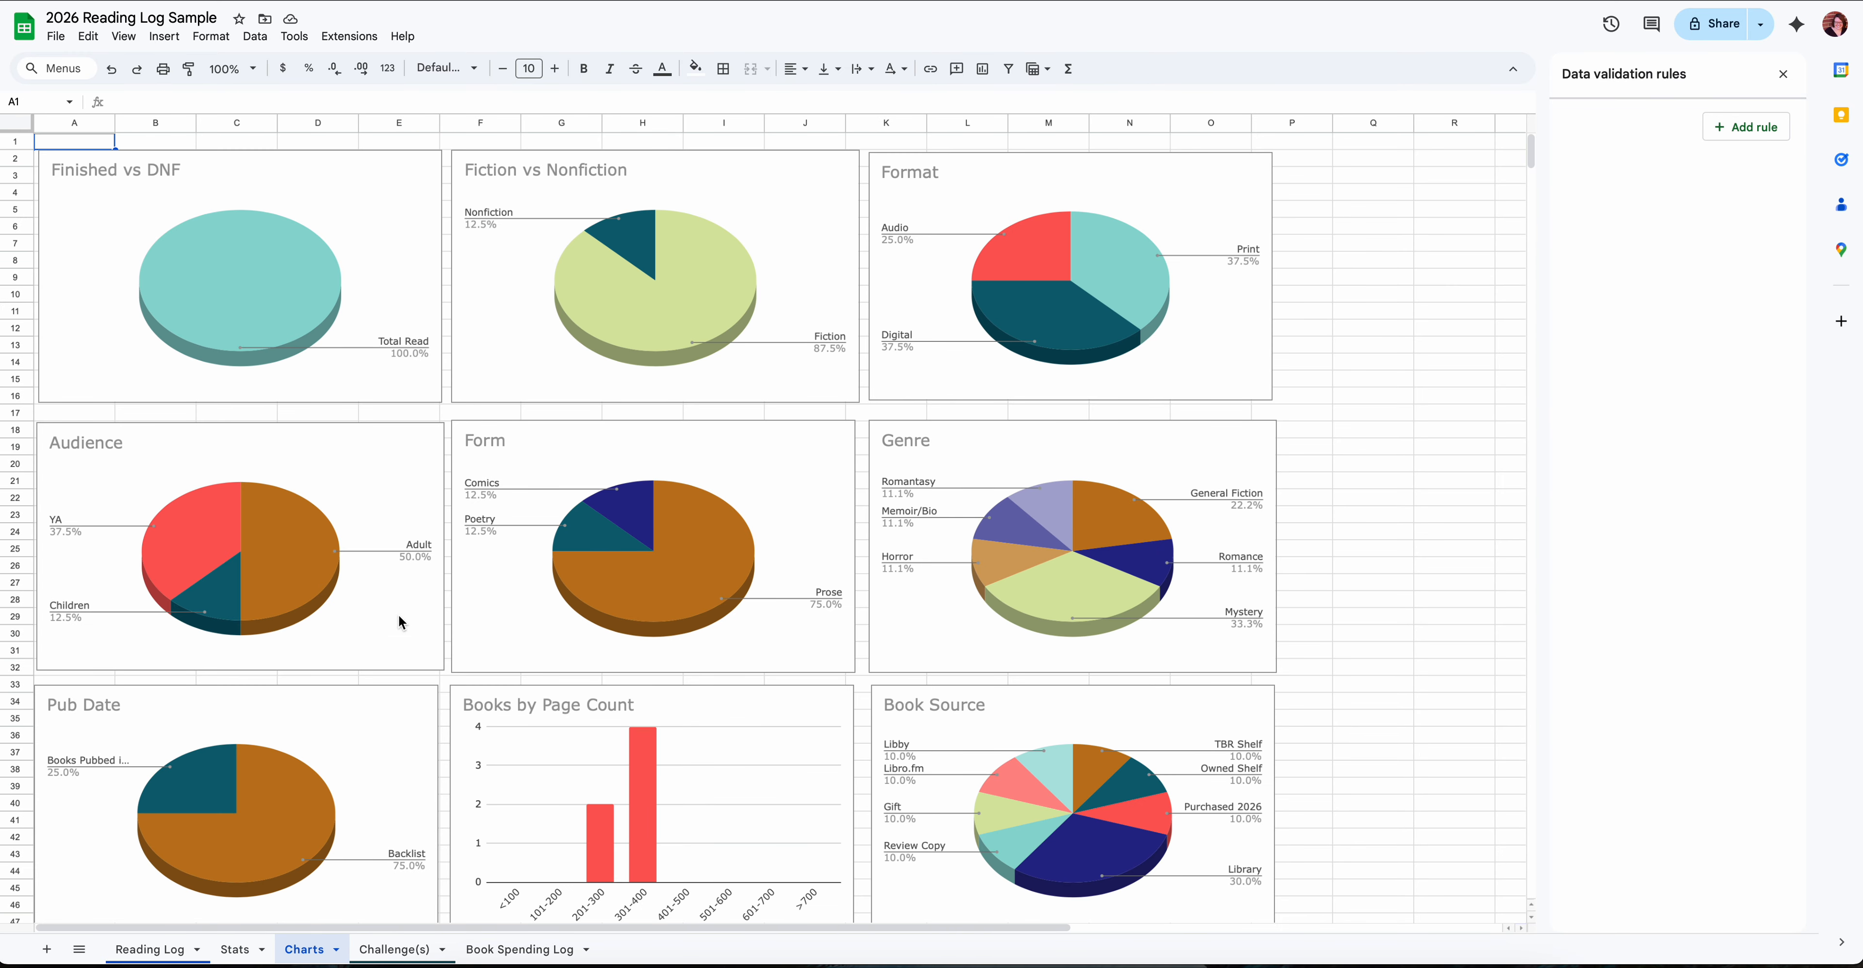
scroll(1034, 652, right, 1)
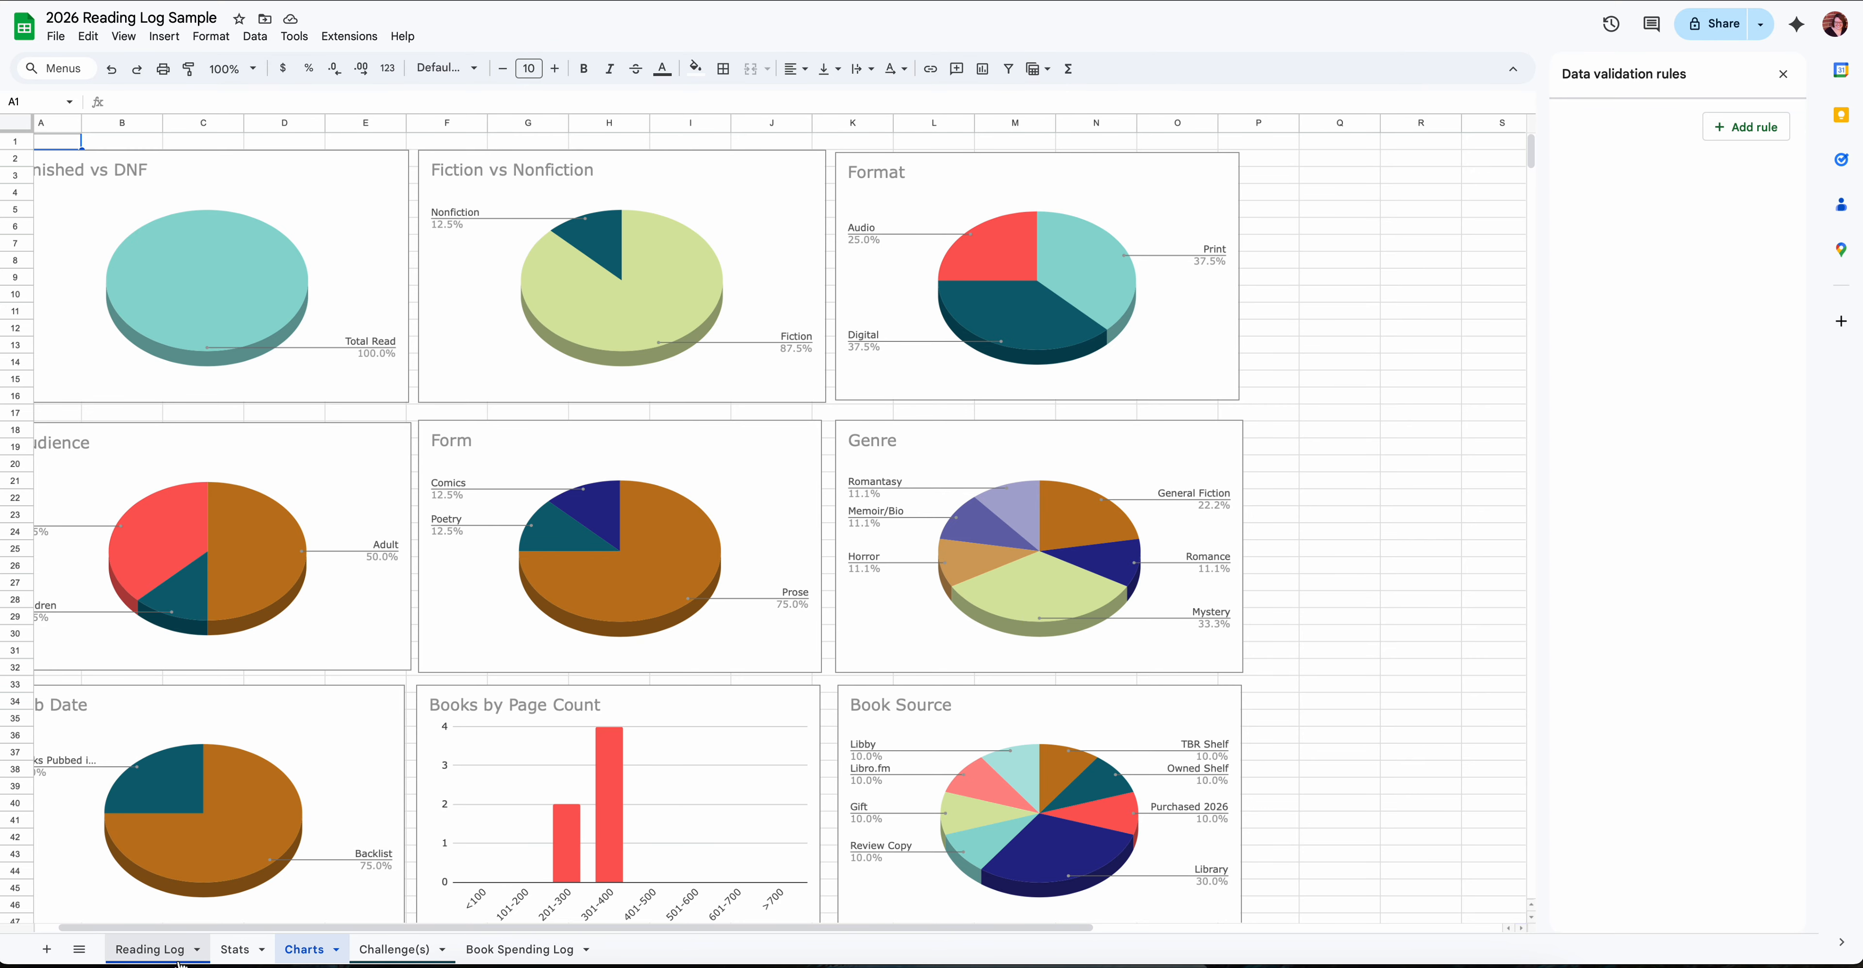
- Return to the Reading Log sheet, view the Form dropdown options and examine the columns across to Reason for Reading
click(153, 949)
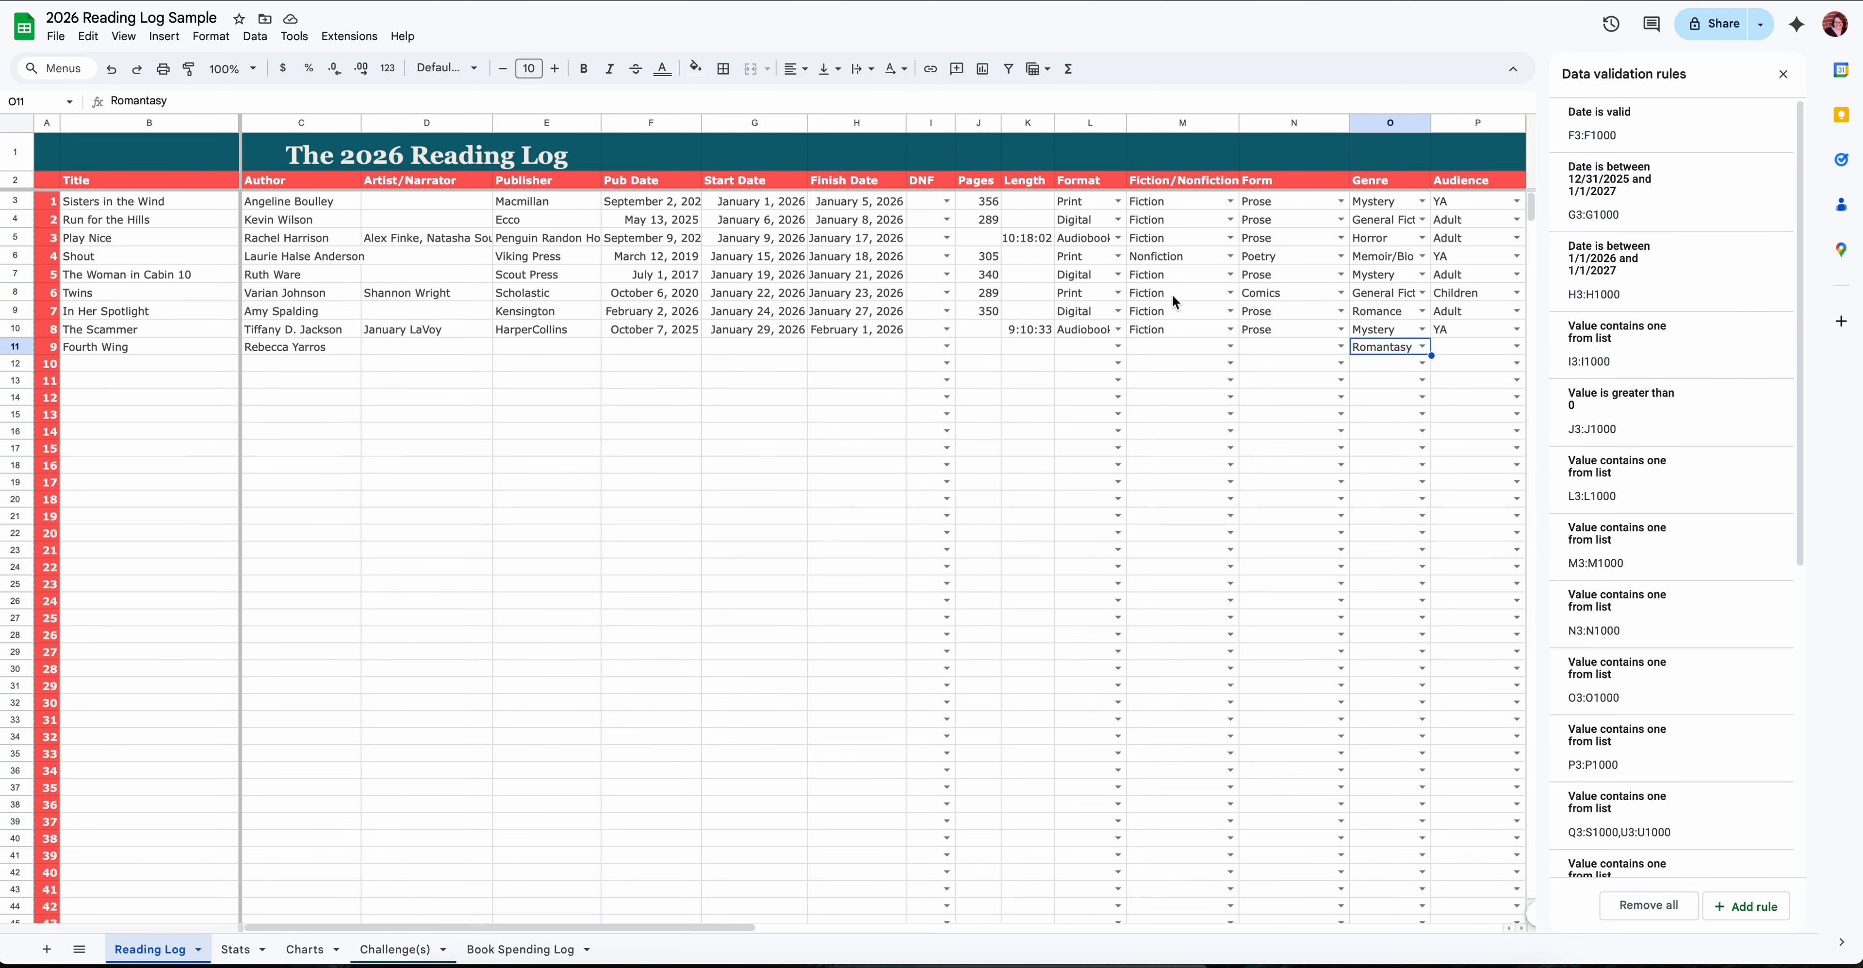
click(1343, 328)
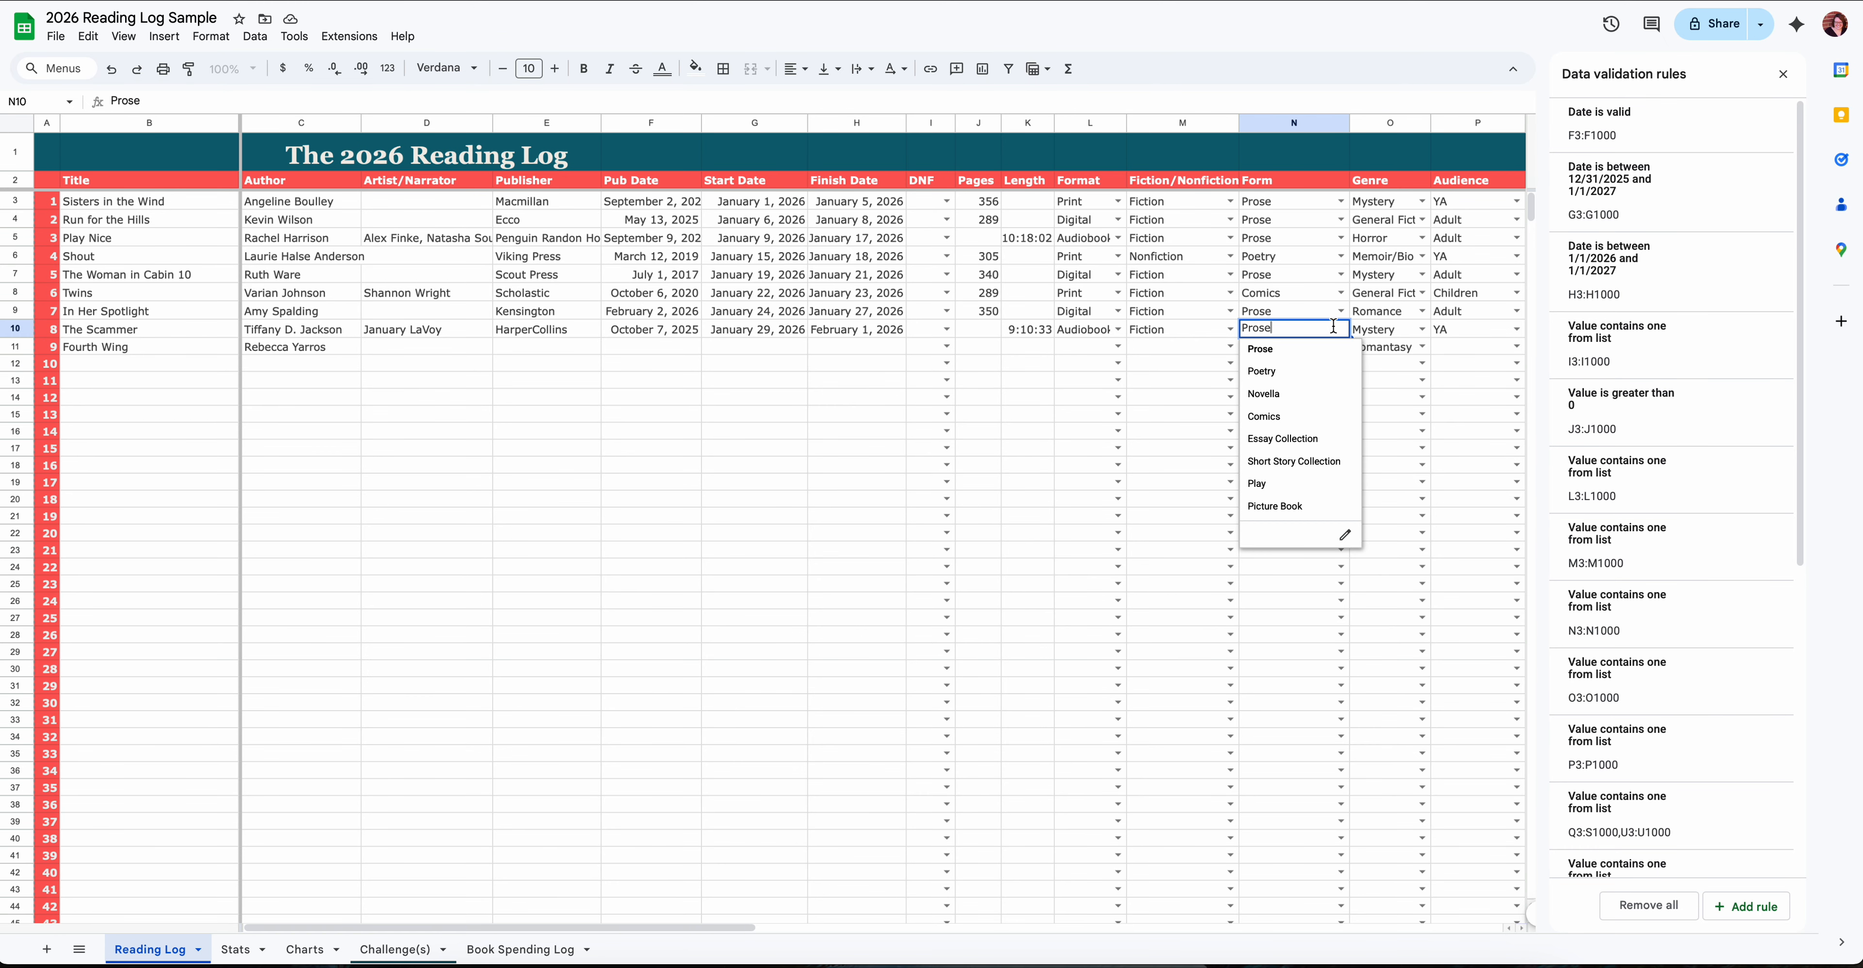
click(1186, 377)
scroll(1265, 339, right, 3)
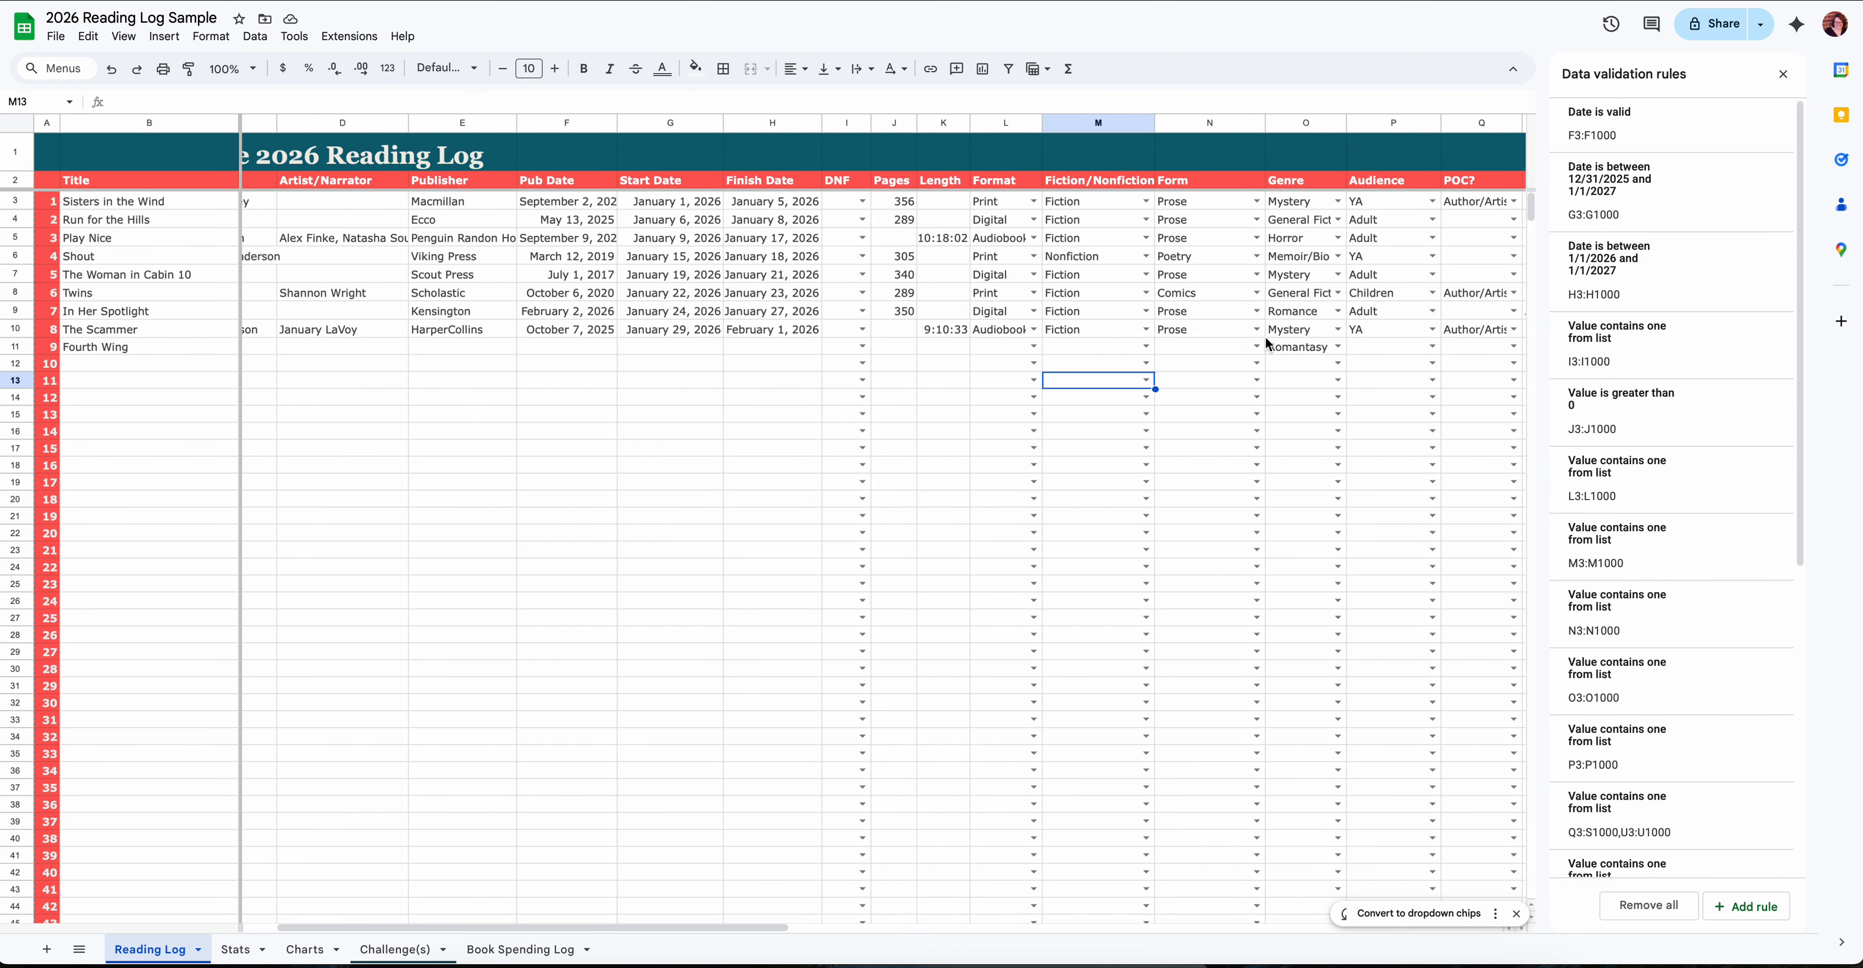
scroll(1265, 340, right, 2)
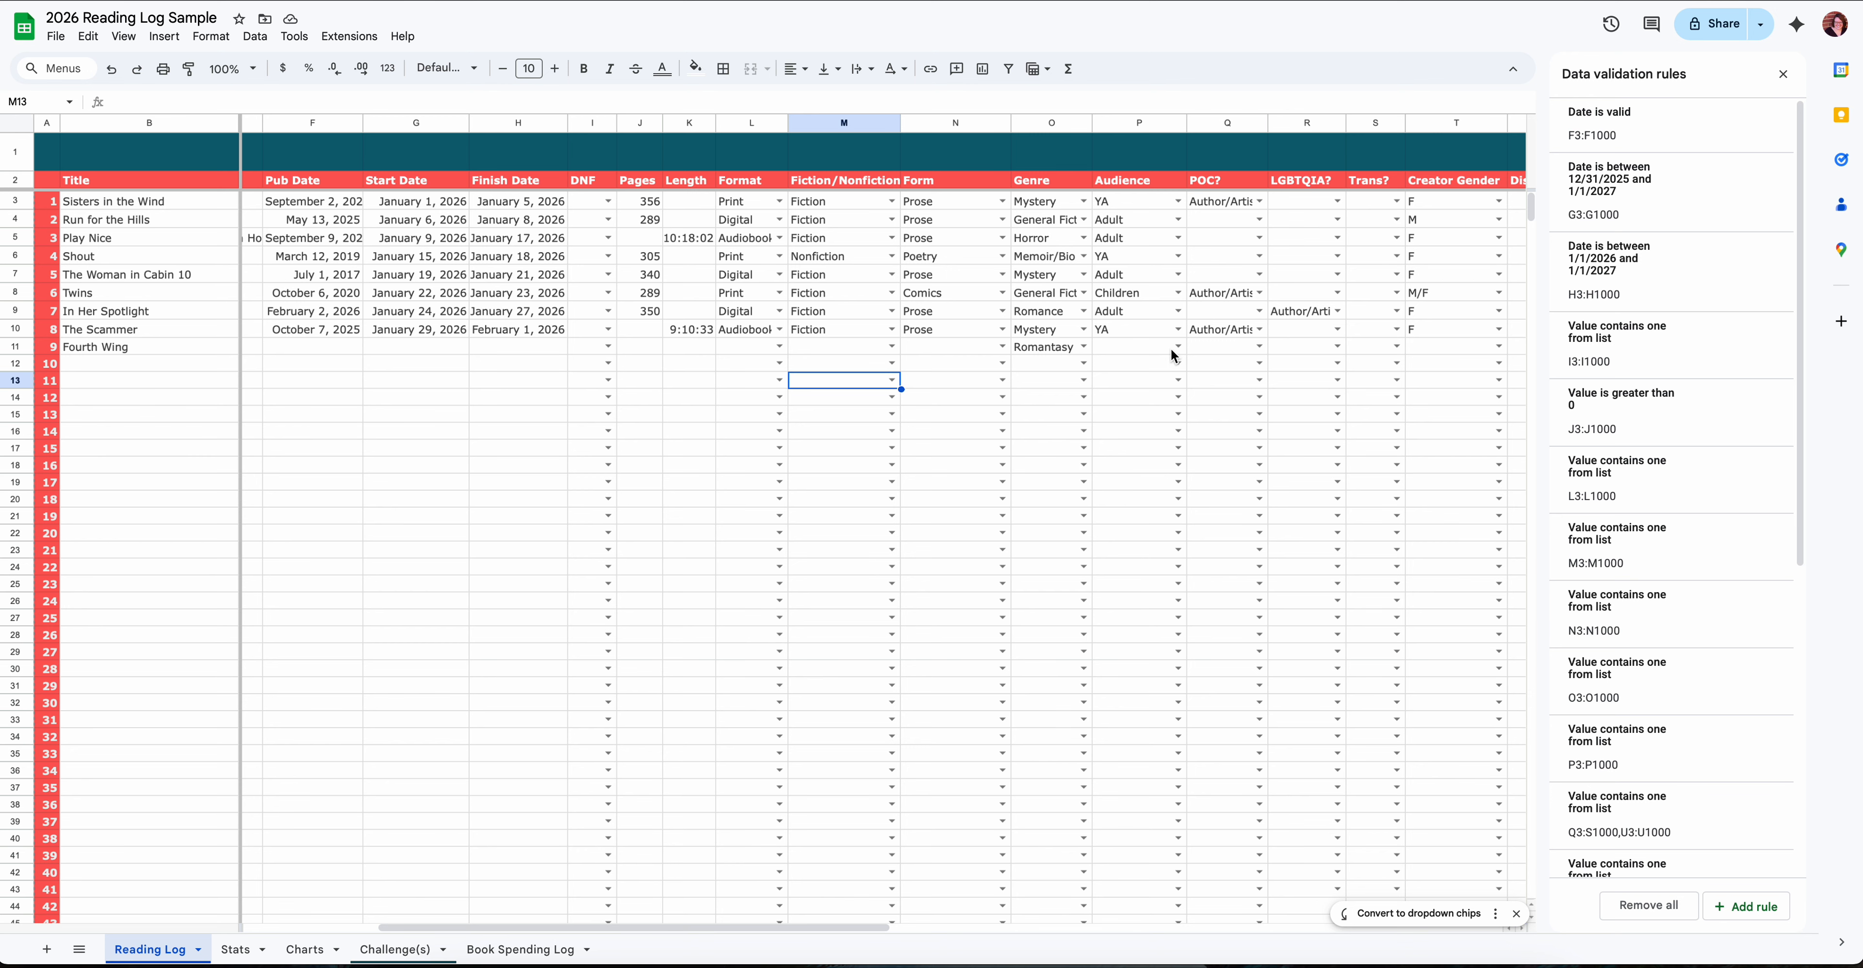
scroll(1180, 345, right, 6)
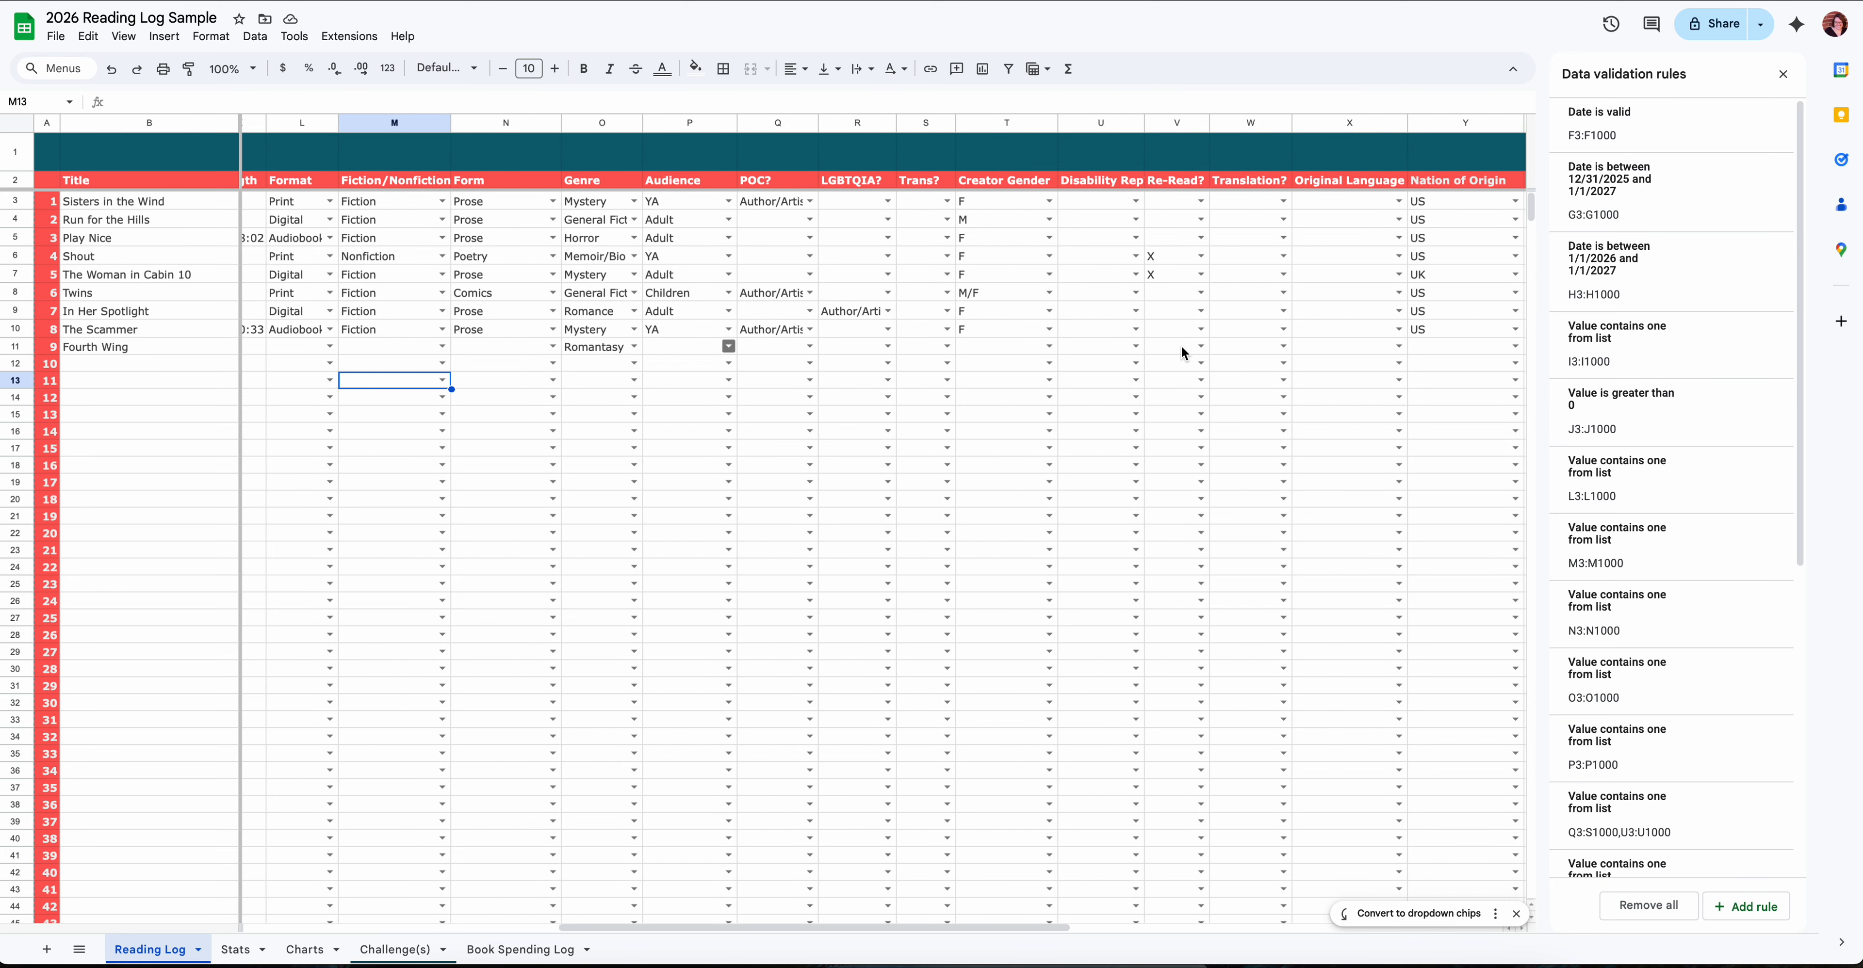
scroll(1180, 346, right, 5)
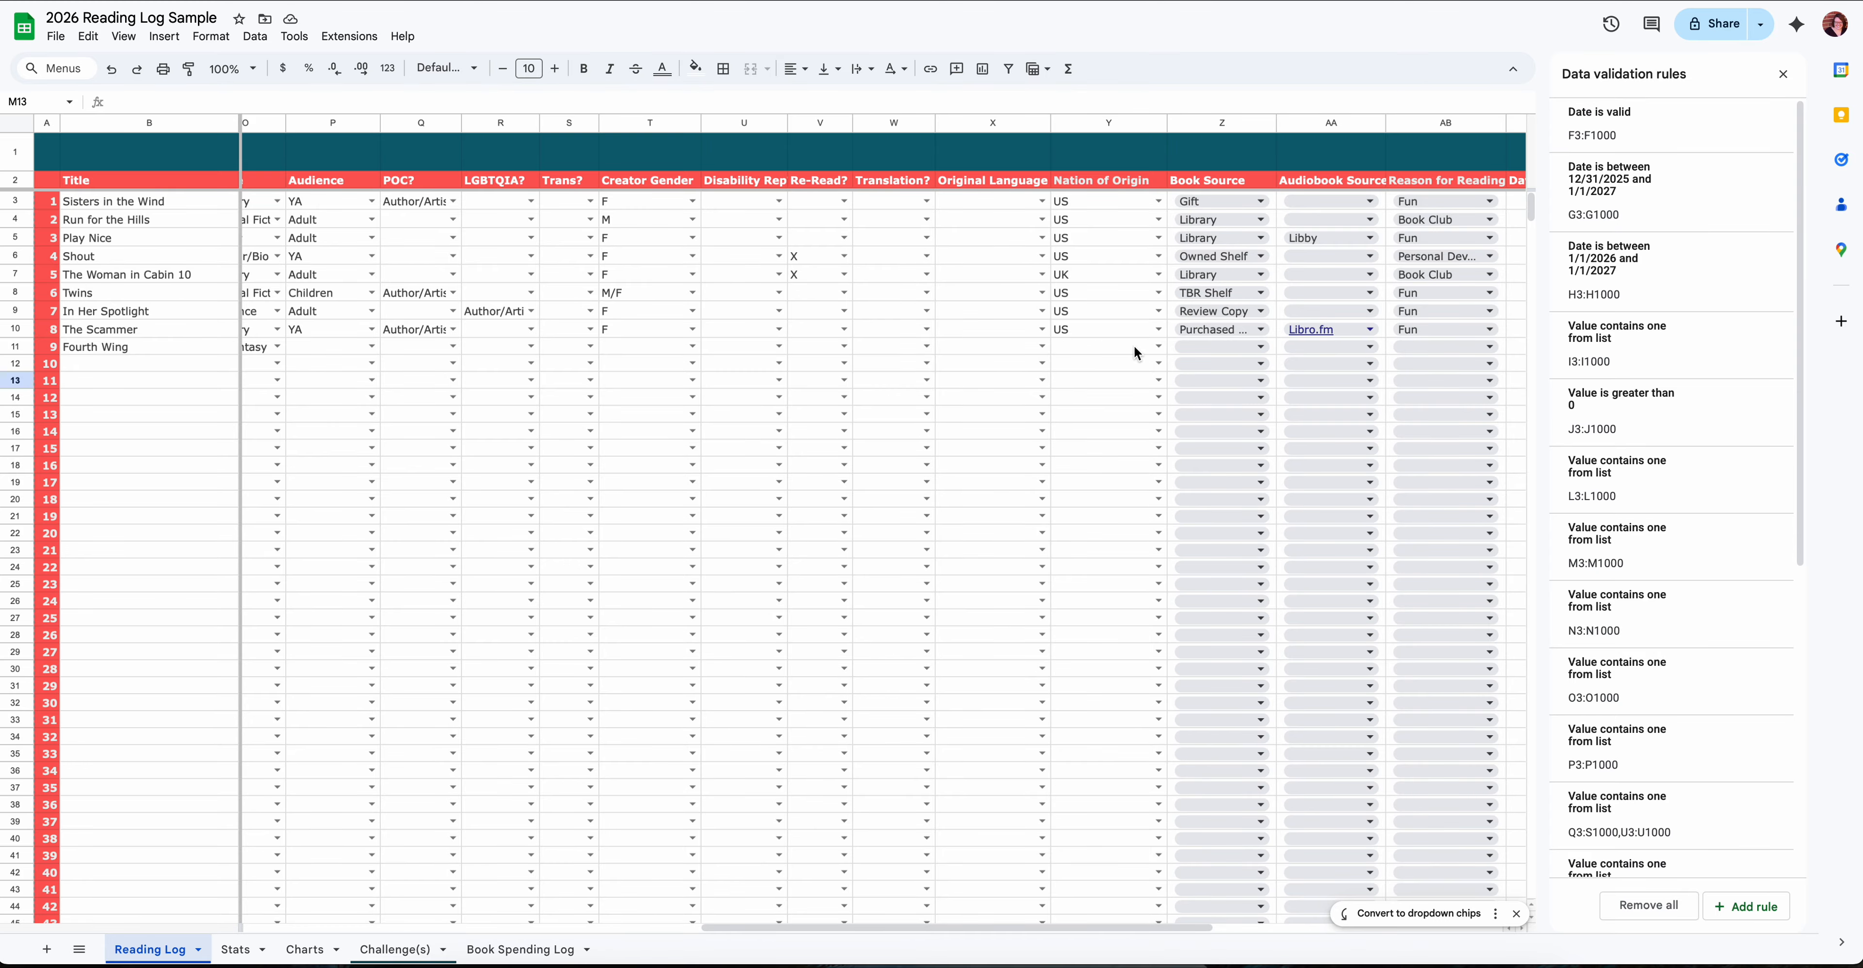
scroll(1135, 347, right, 4)
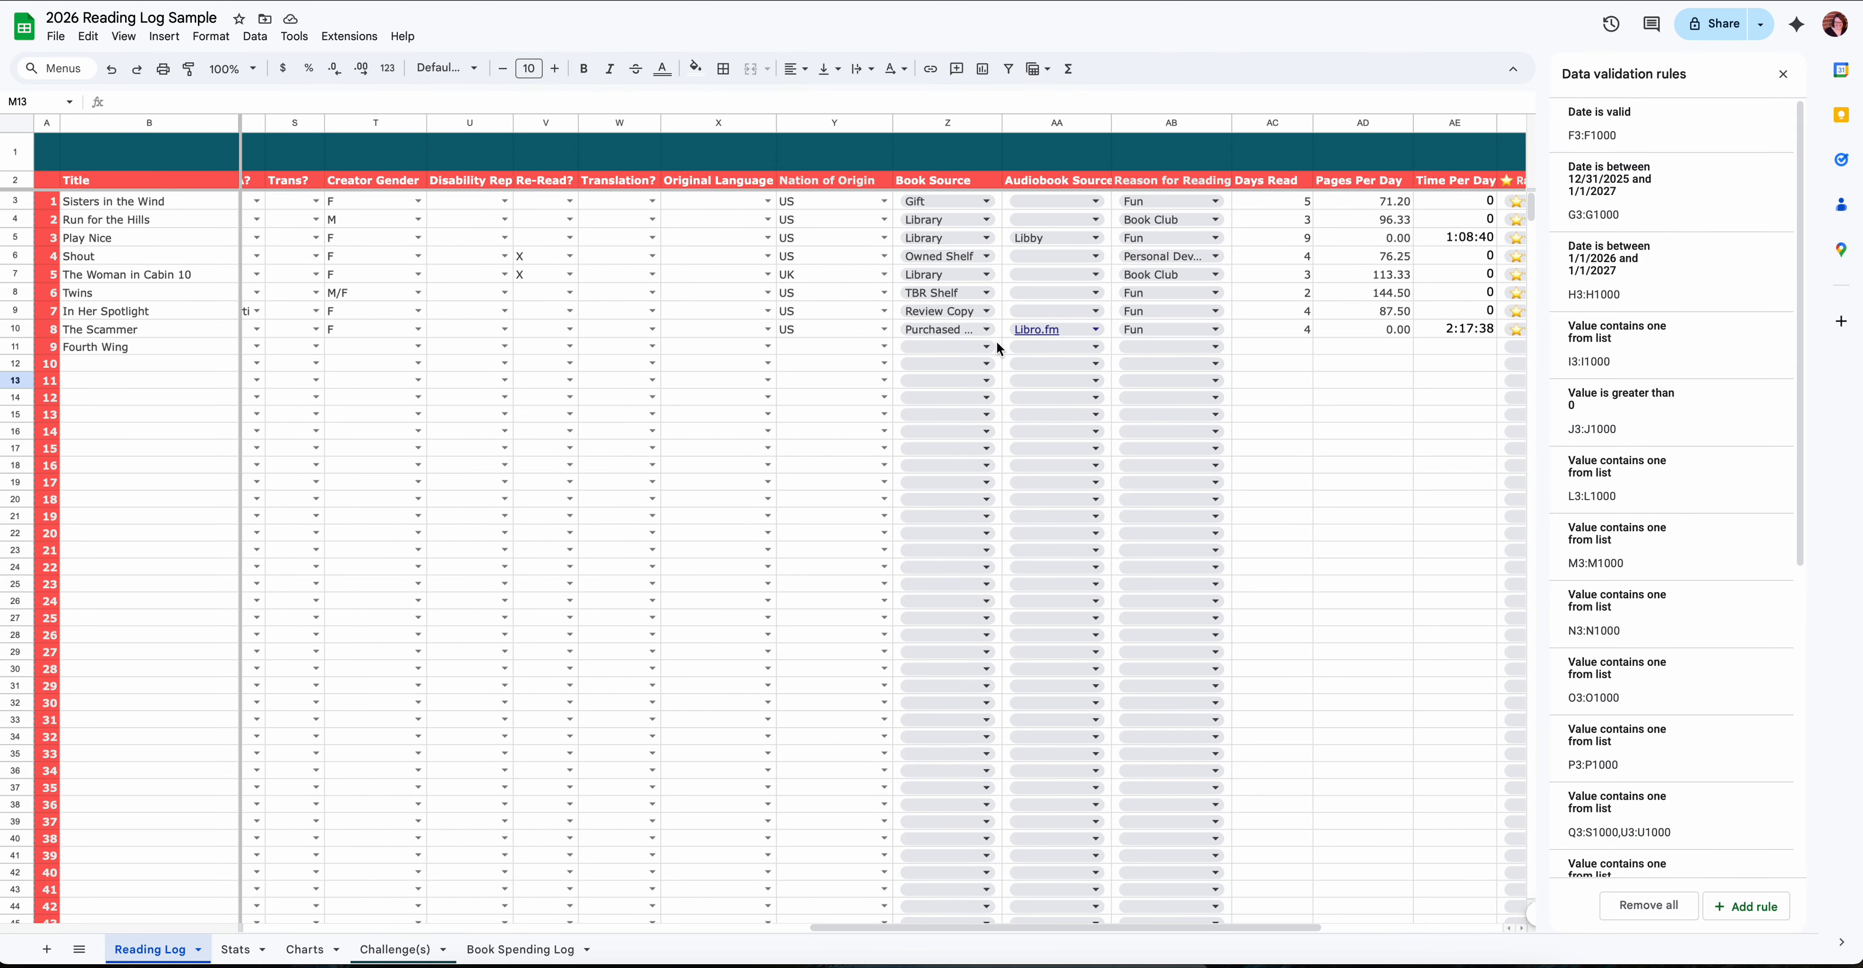
- View the dropdown options for Book Source and Reason for Reading in log entry 9 without choosing any
click(986, 347)
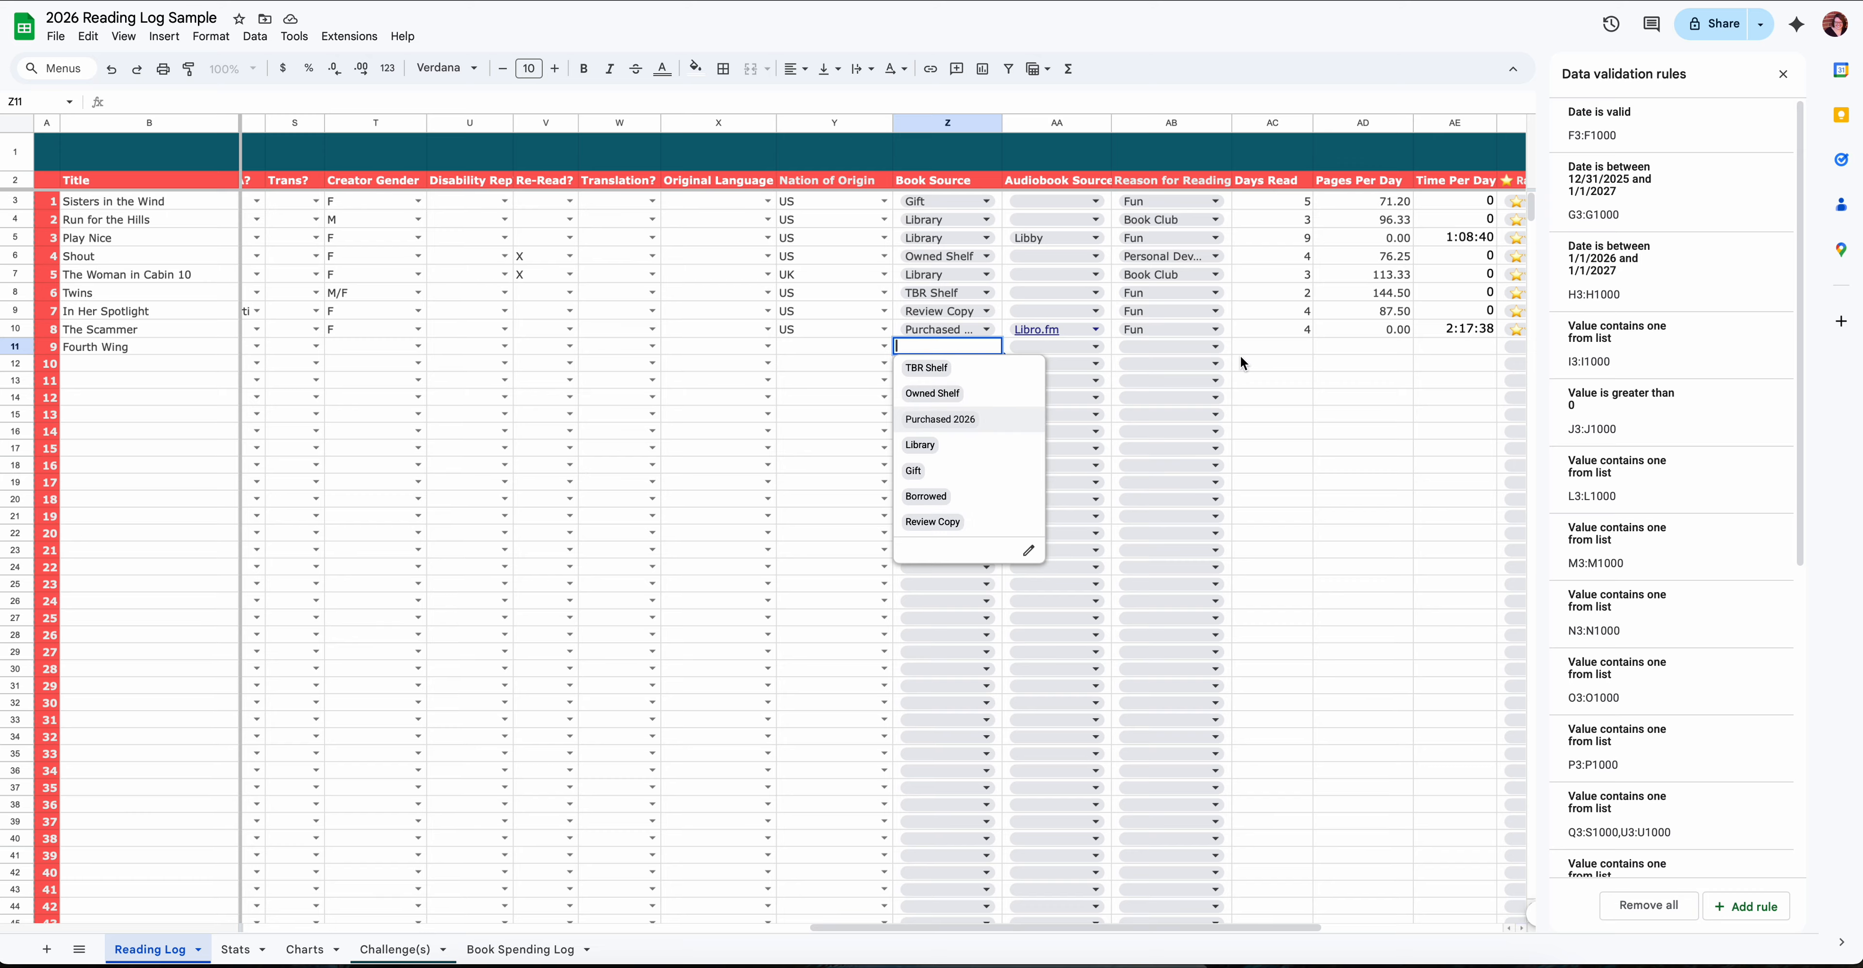
click(1216, 347)
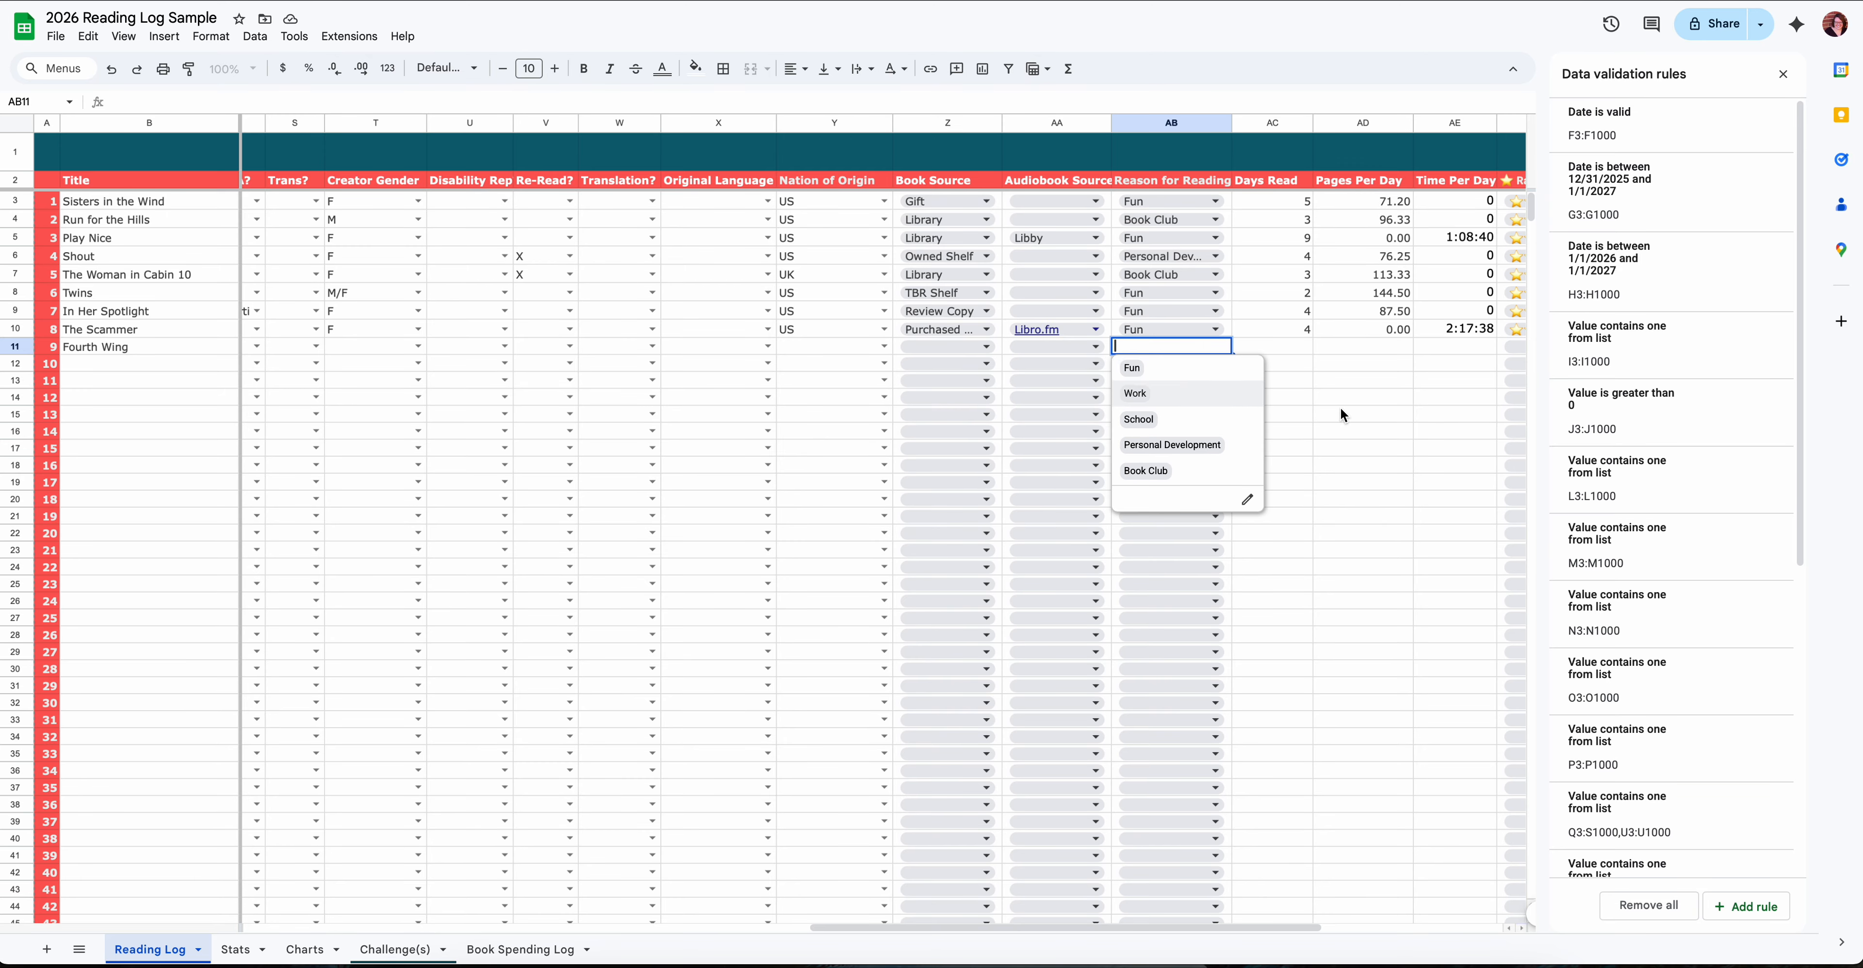
click(1325, 410)
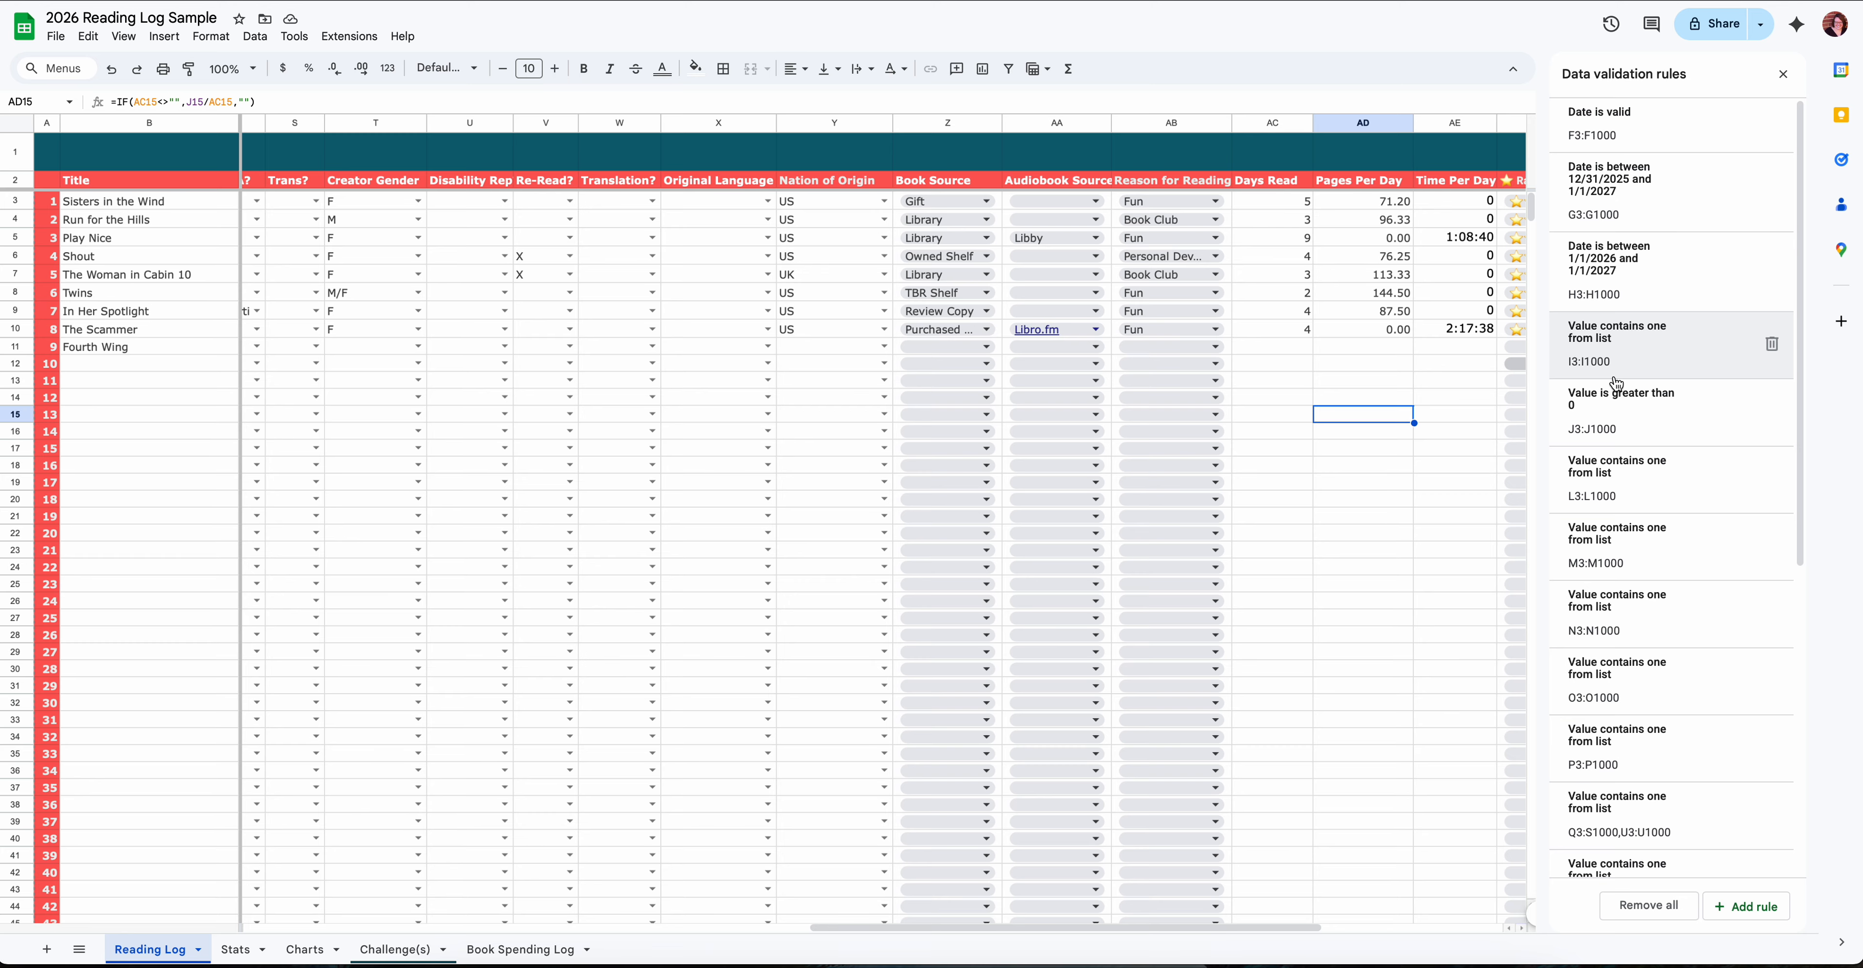
- Look through the Reading Log's data validation rules and open the Audiobook Source dropdown rule for AA3:AA1000
scroll(1627, 362, down, 1)
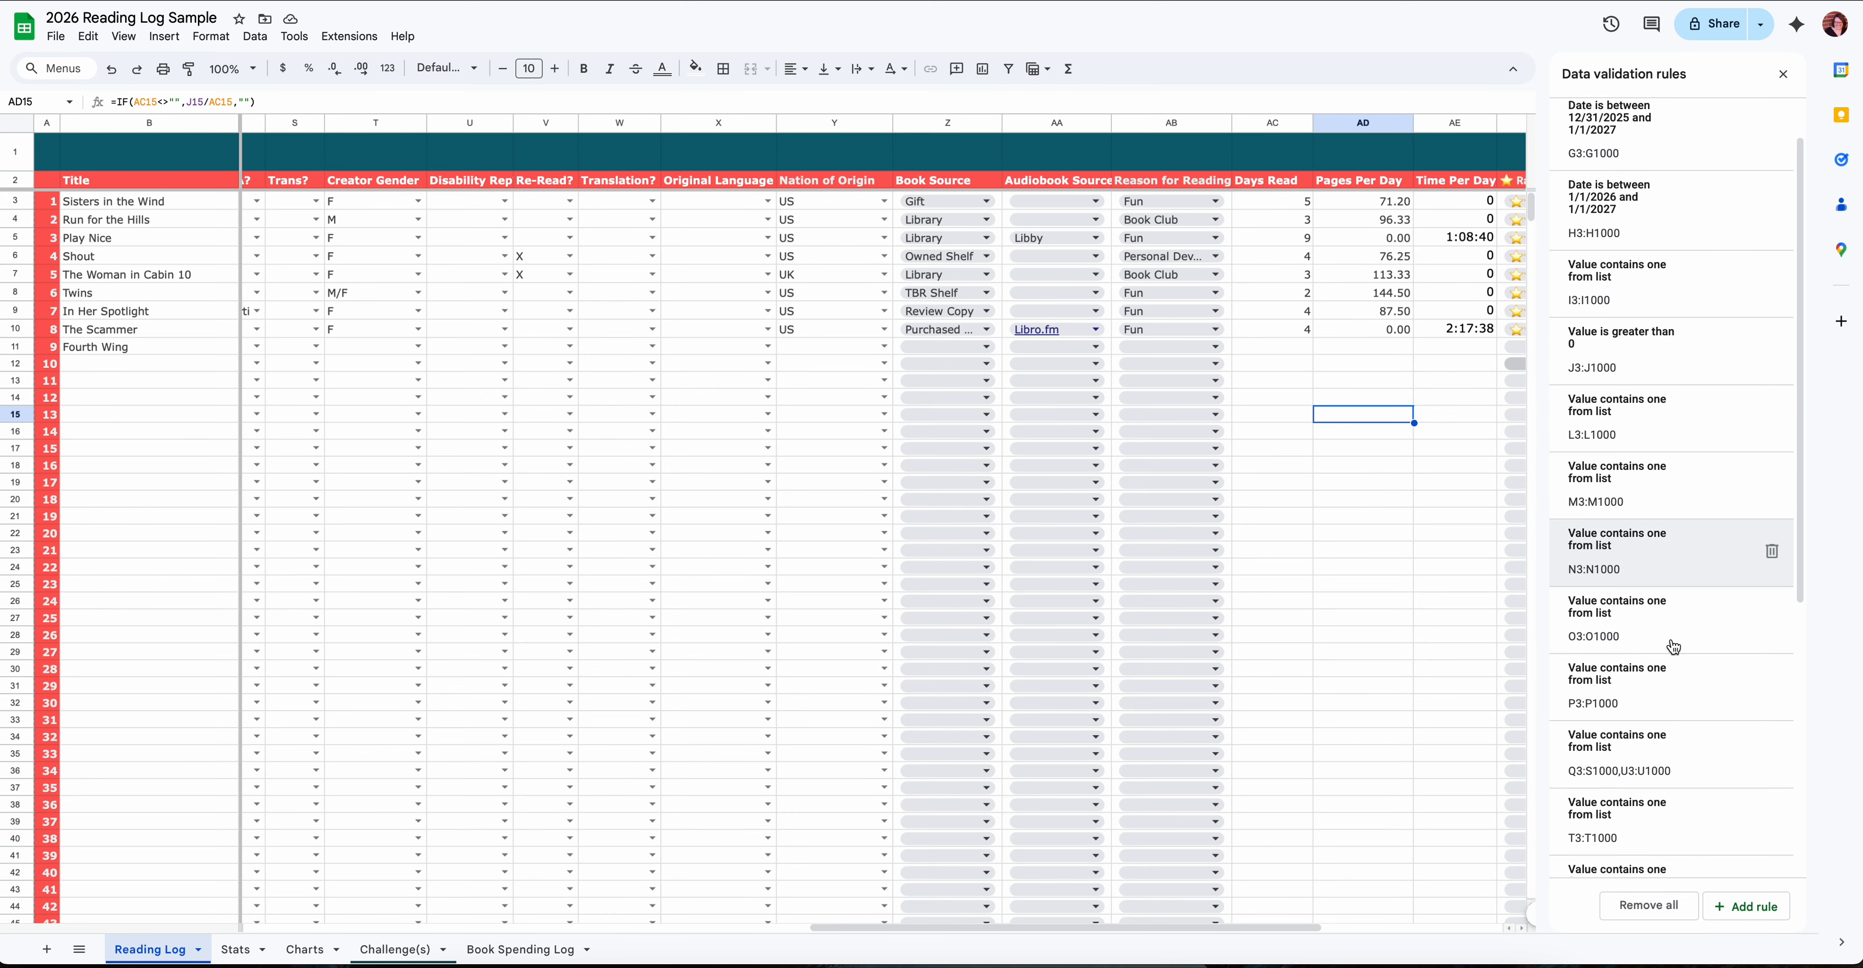
scroll(1673, 646, down, 3)
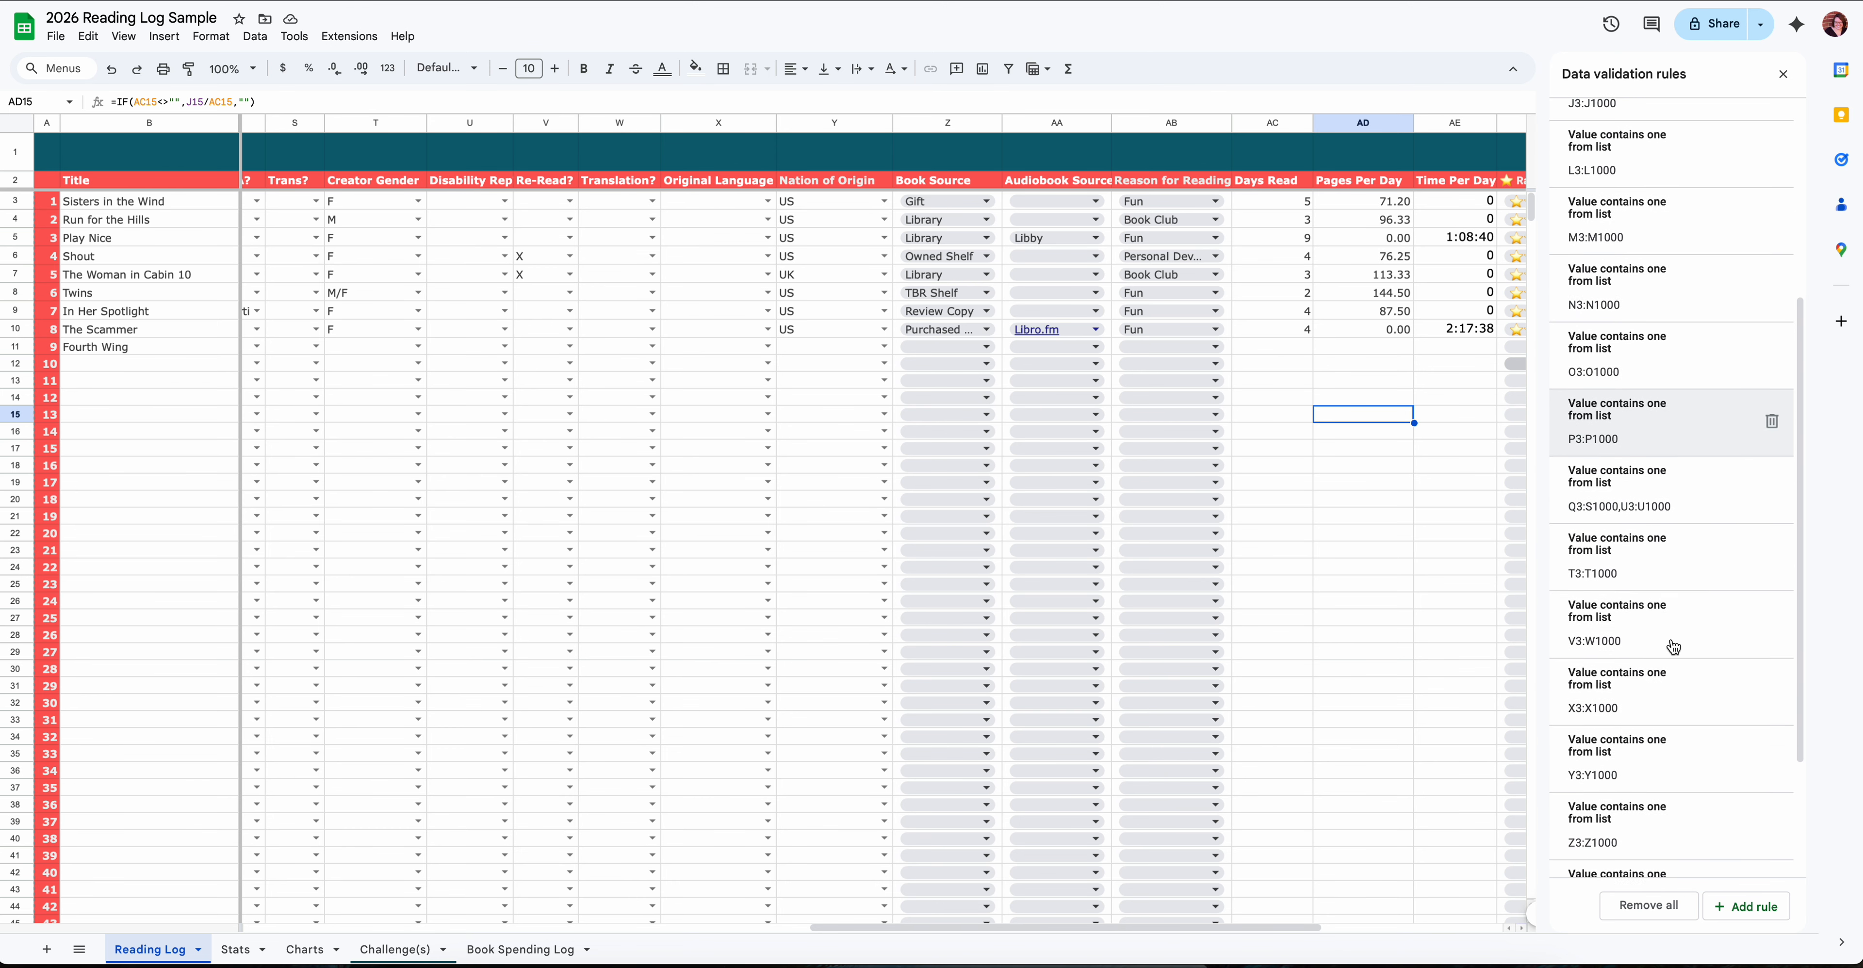
scroll(1672, 647, down, 3)
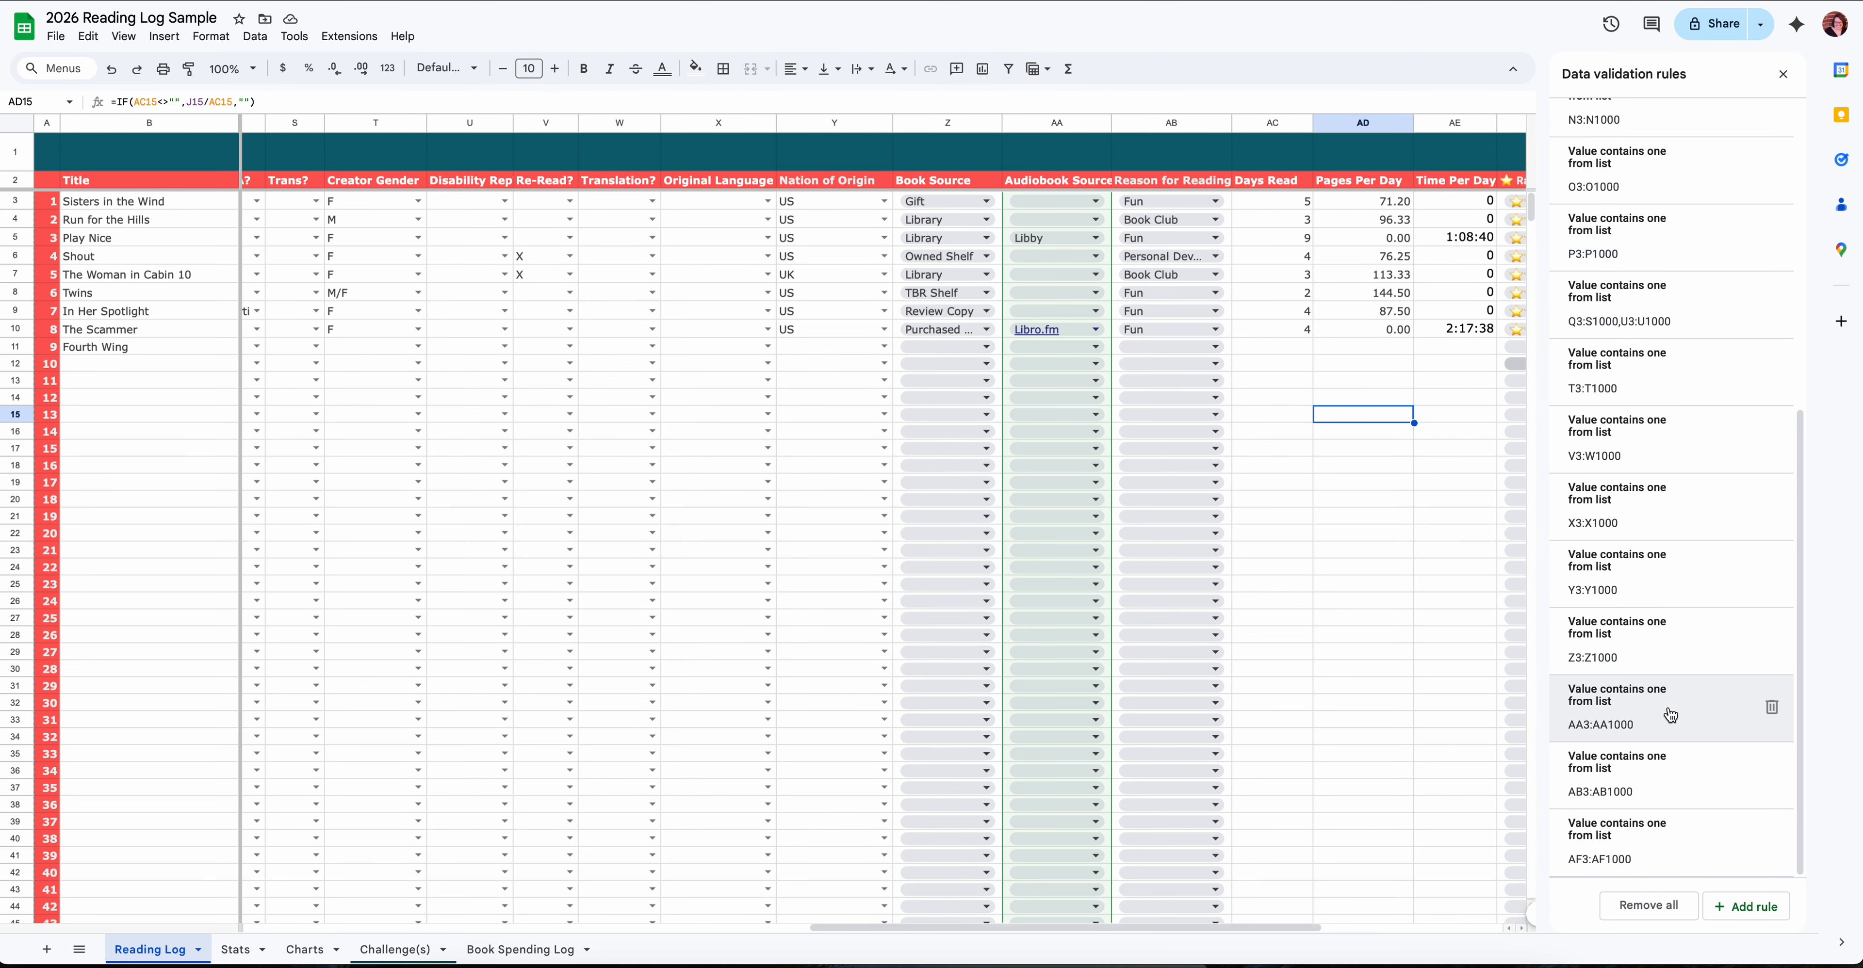
click(1670, 715)
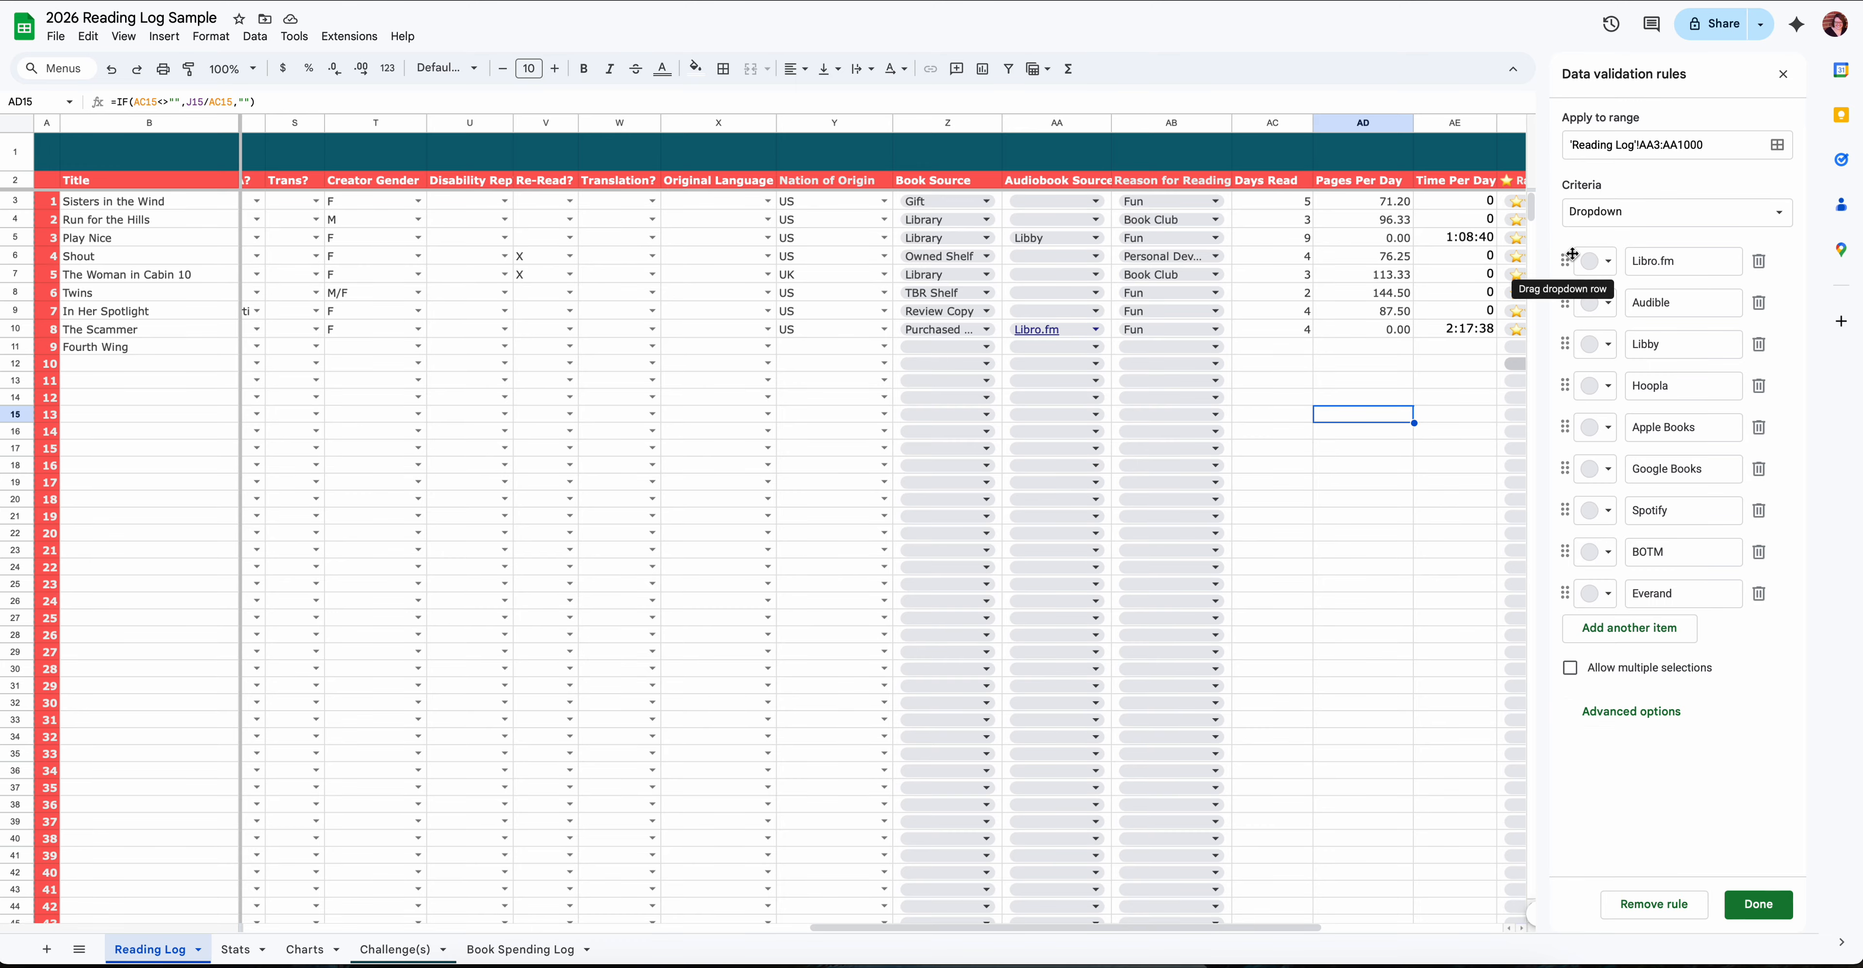
scroll(938, 440, down, 1)
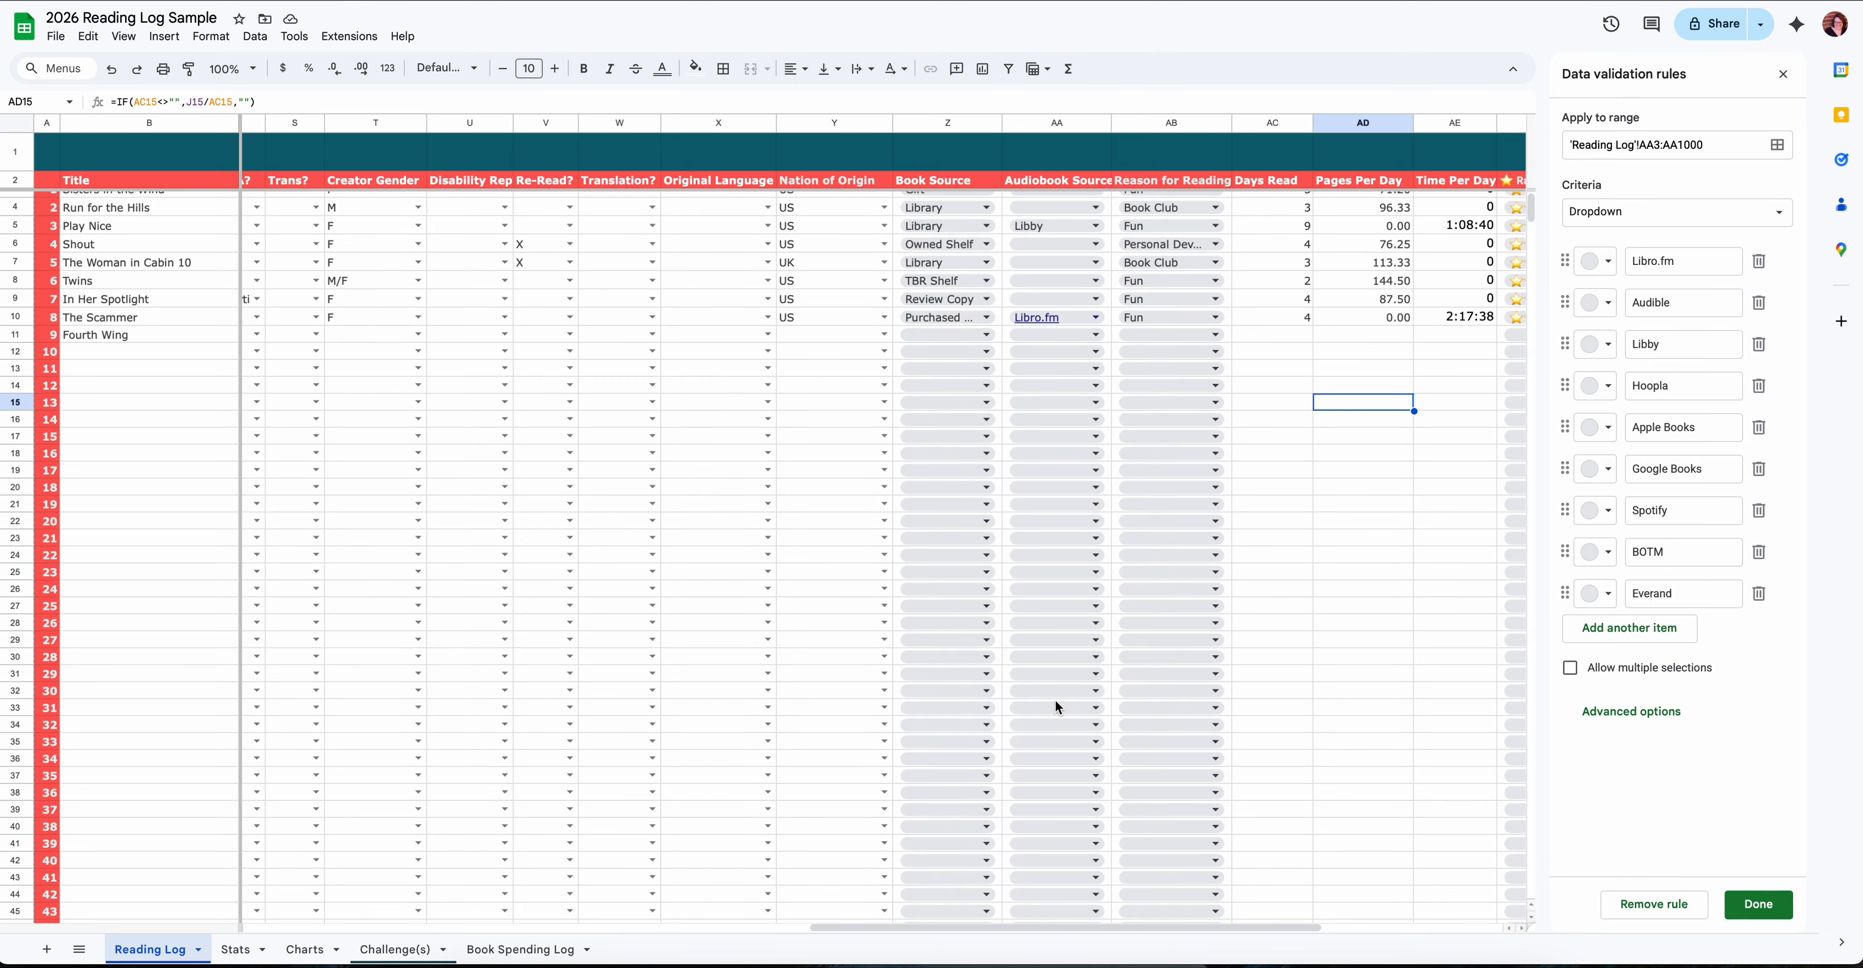
- Look over the Stats sheet, from the summary figures down to the Audiobook Source and Genre tables
click(250, 946)
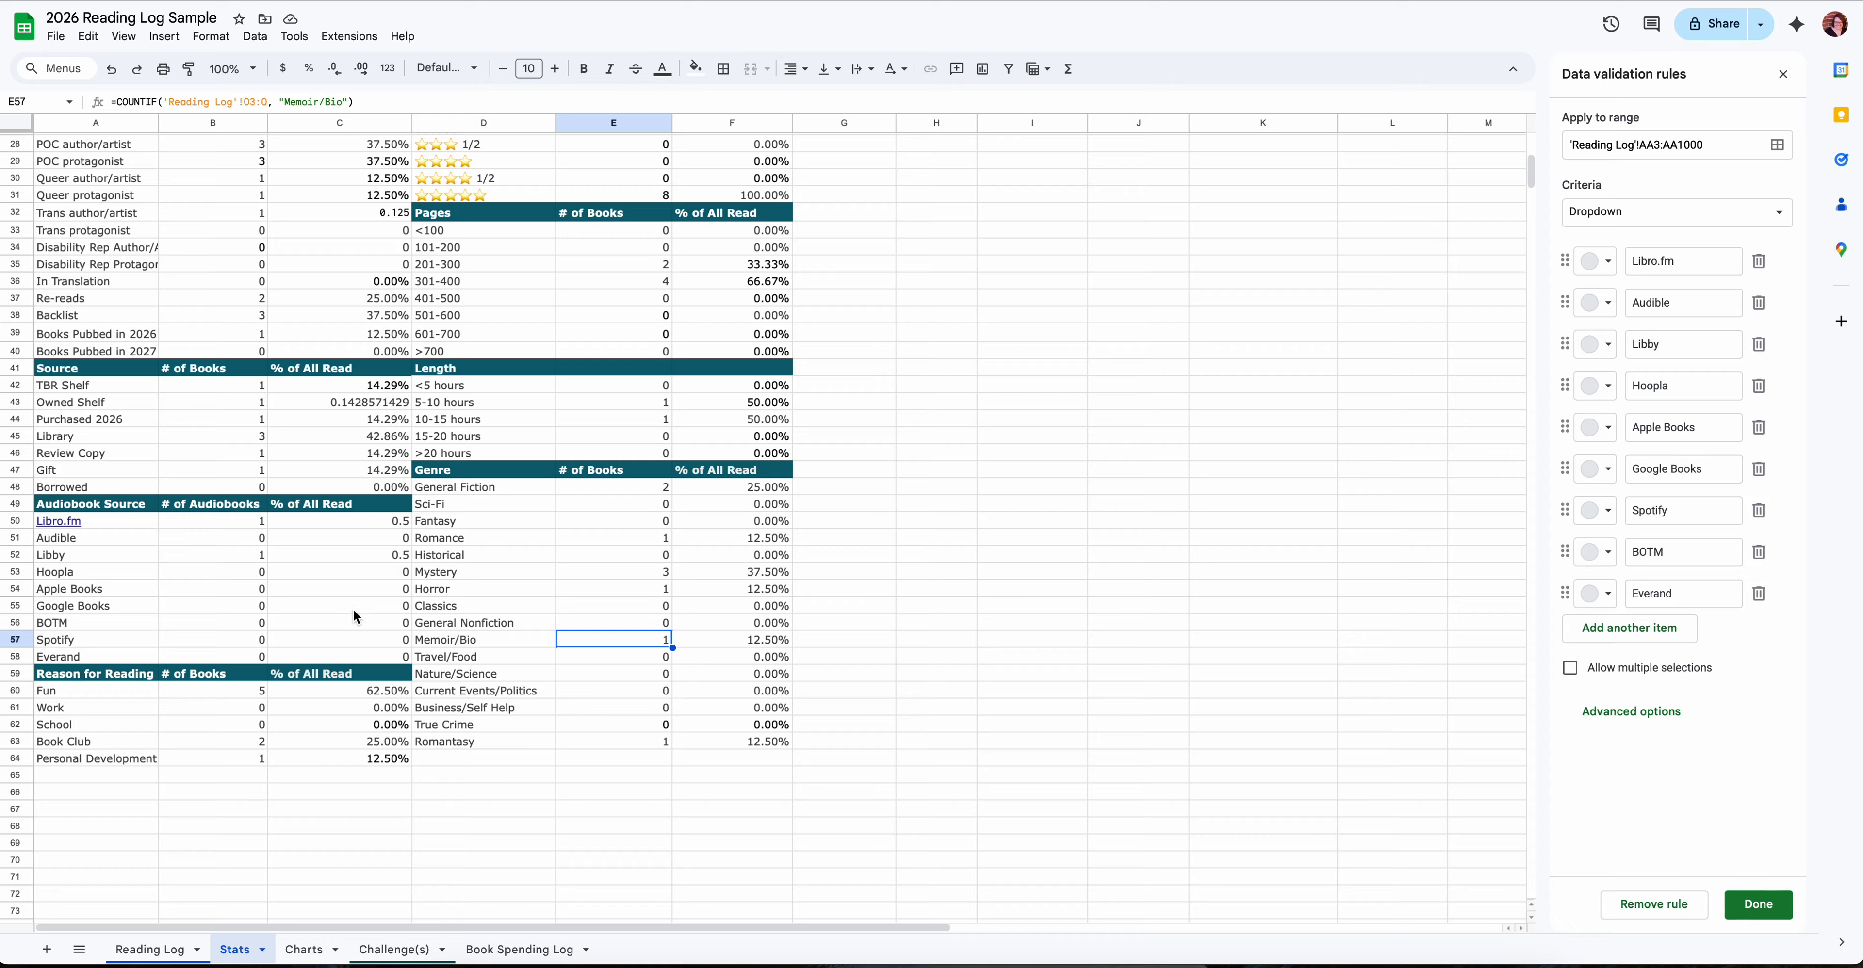
scroll(386, 557, up, 6)
scroll(382, 556, right, 1)
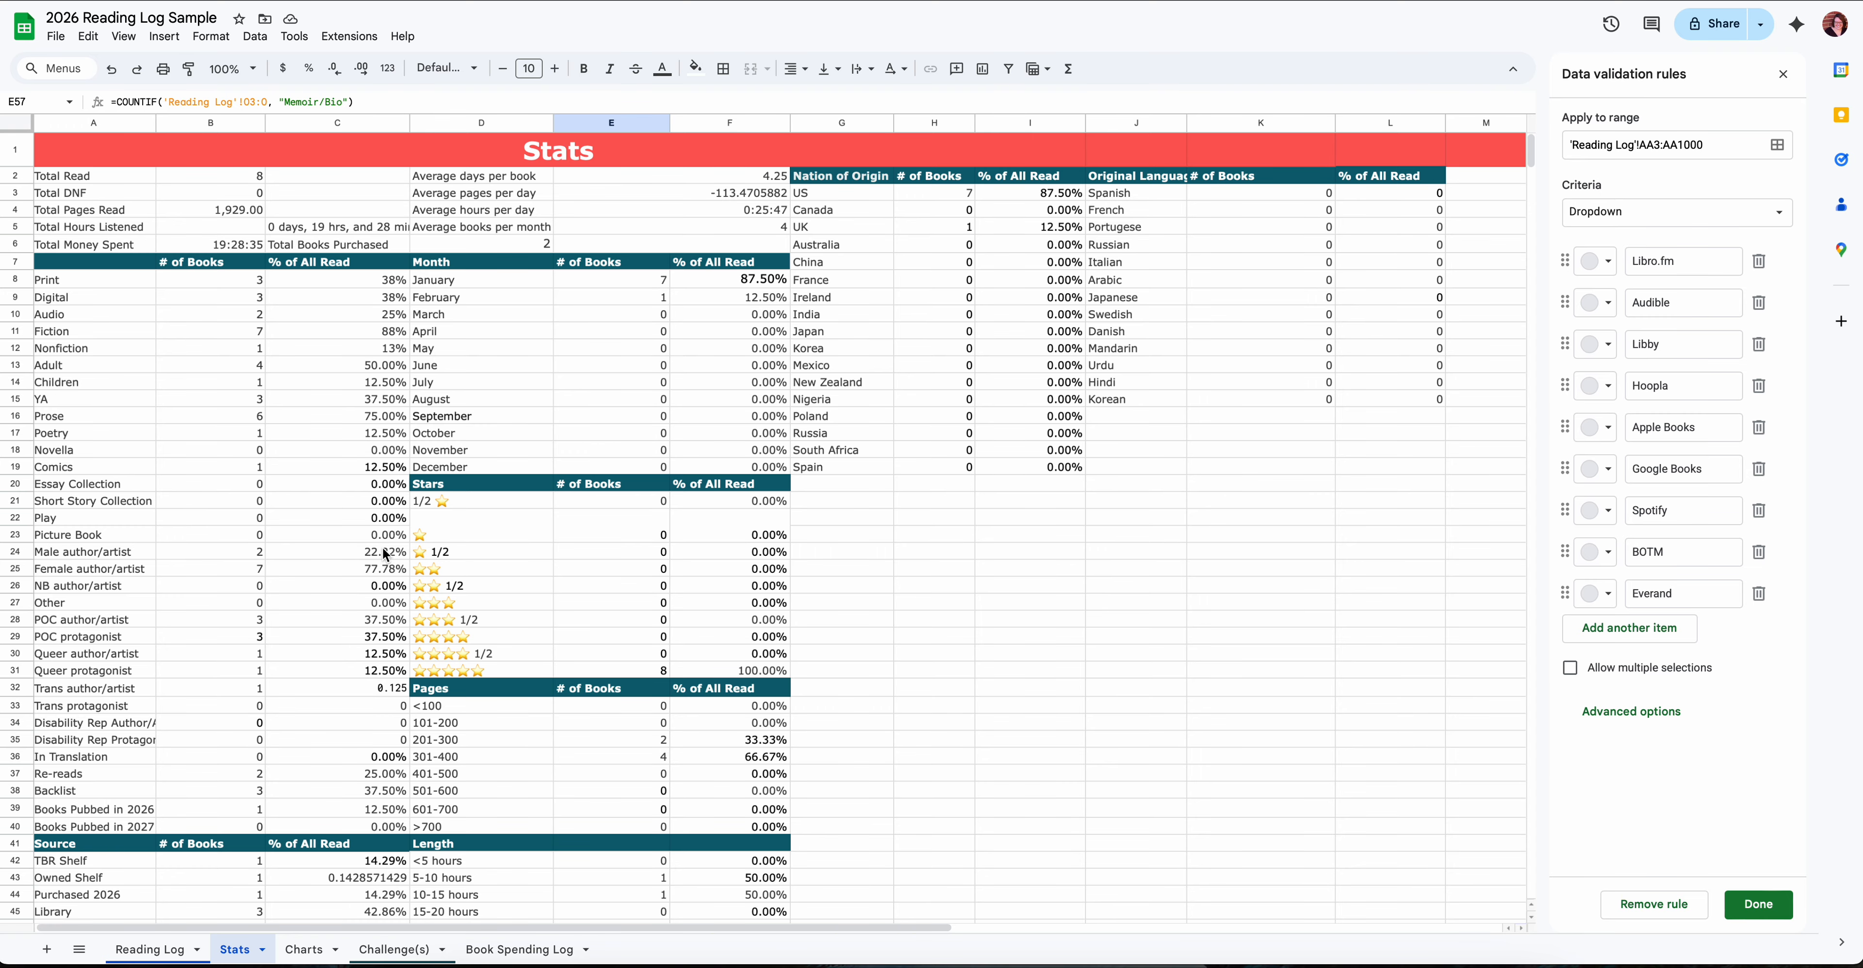
scroll(579, 354, left, 1)
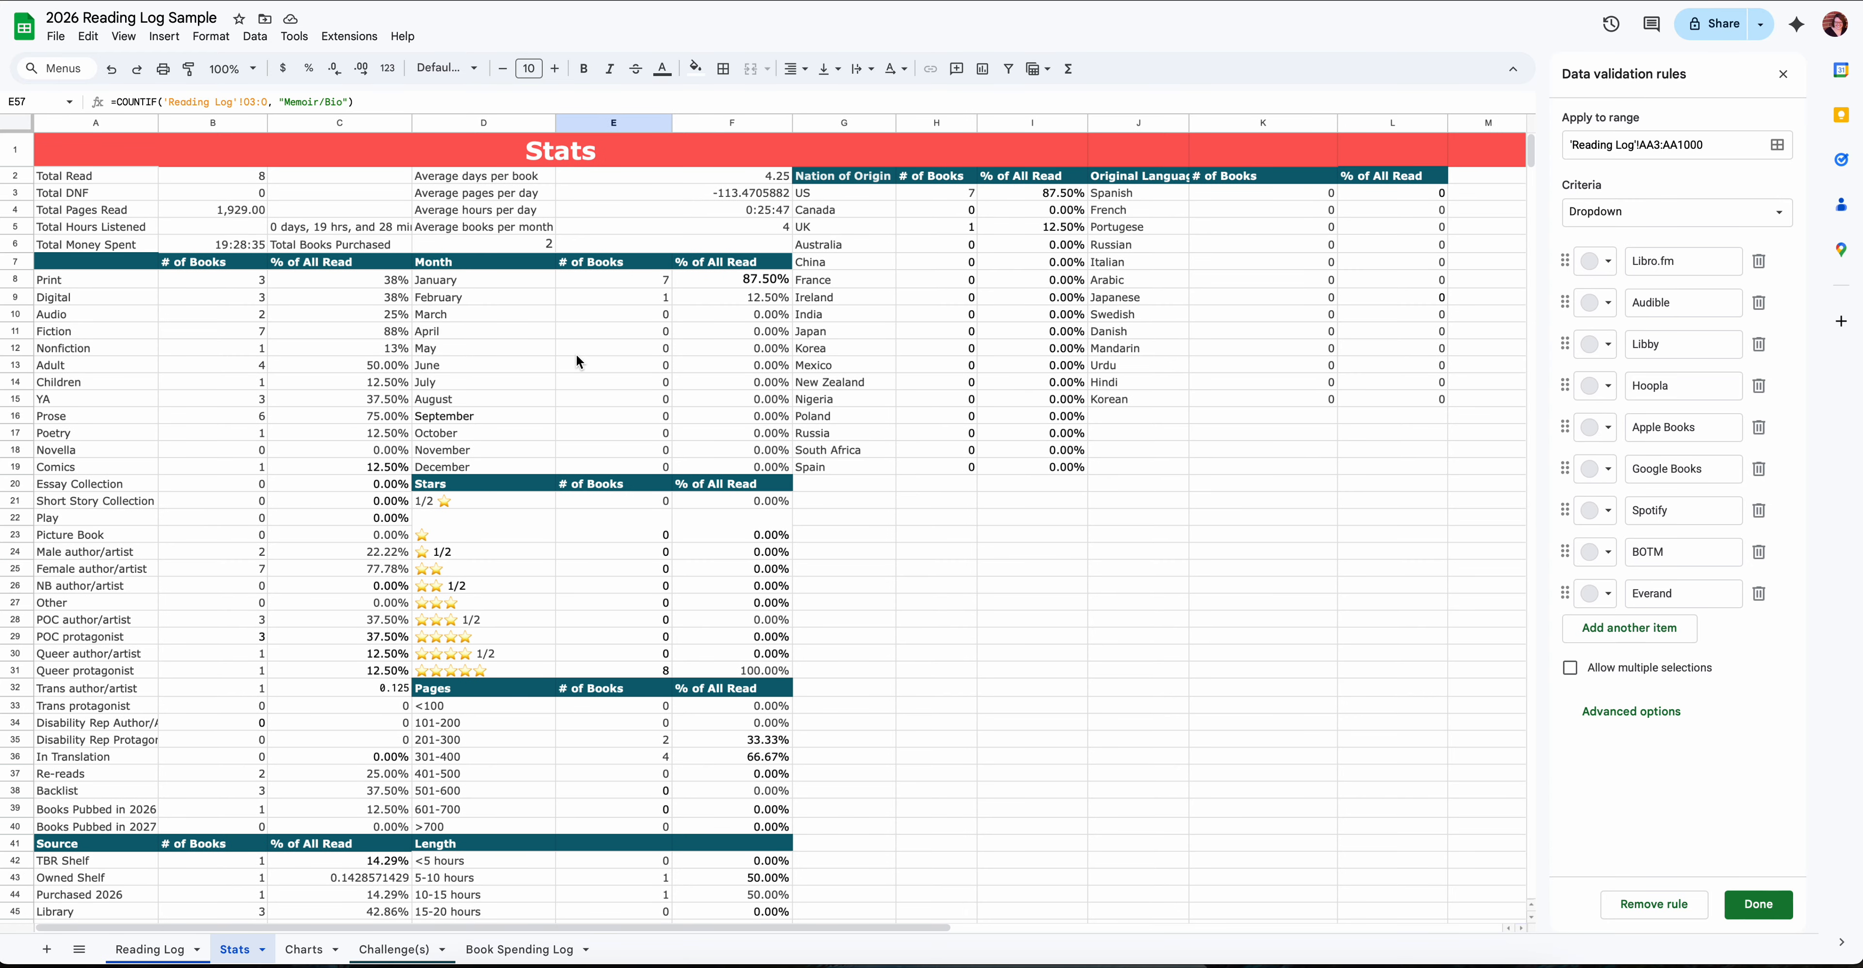
scroll(576, 354, down, 5)
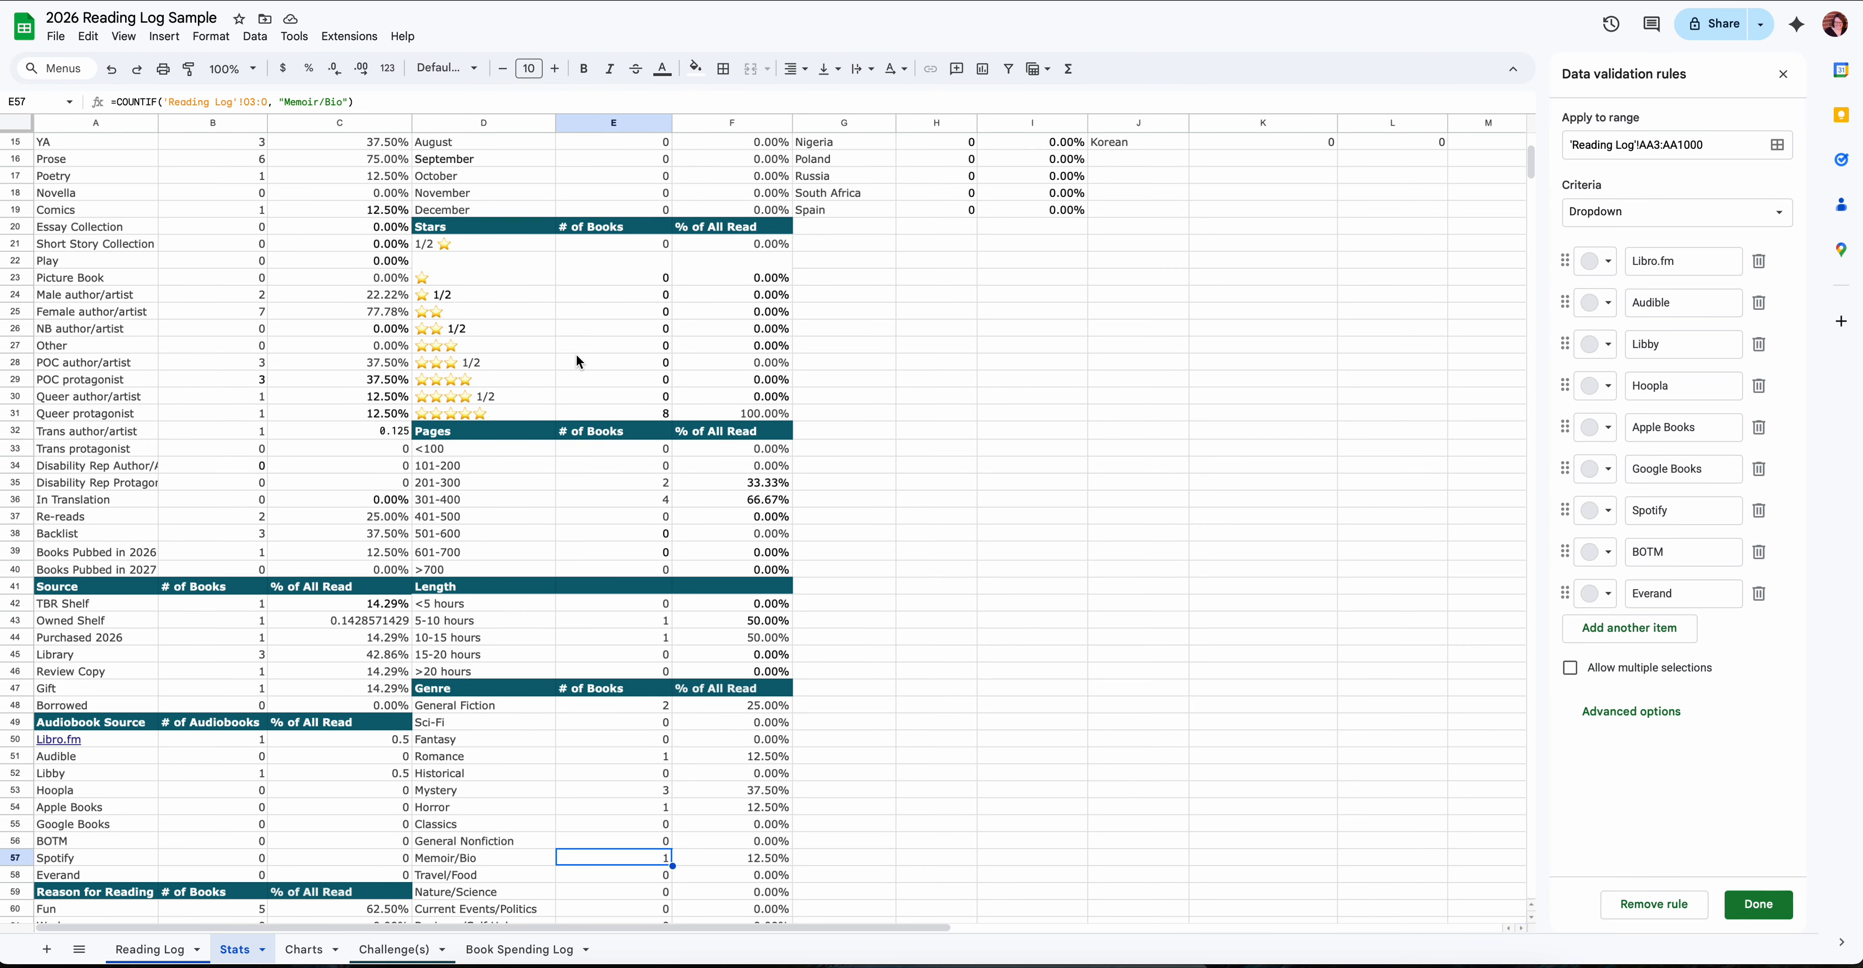
scroll(576, 353, down, 4)
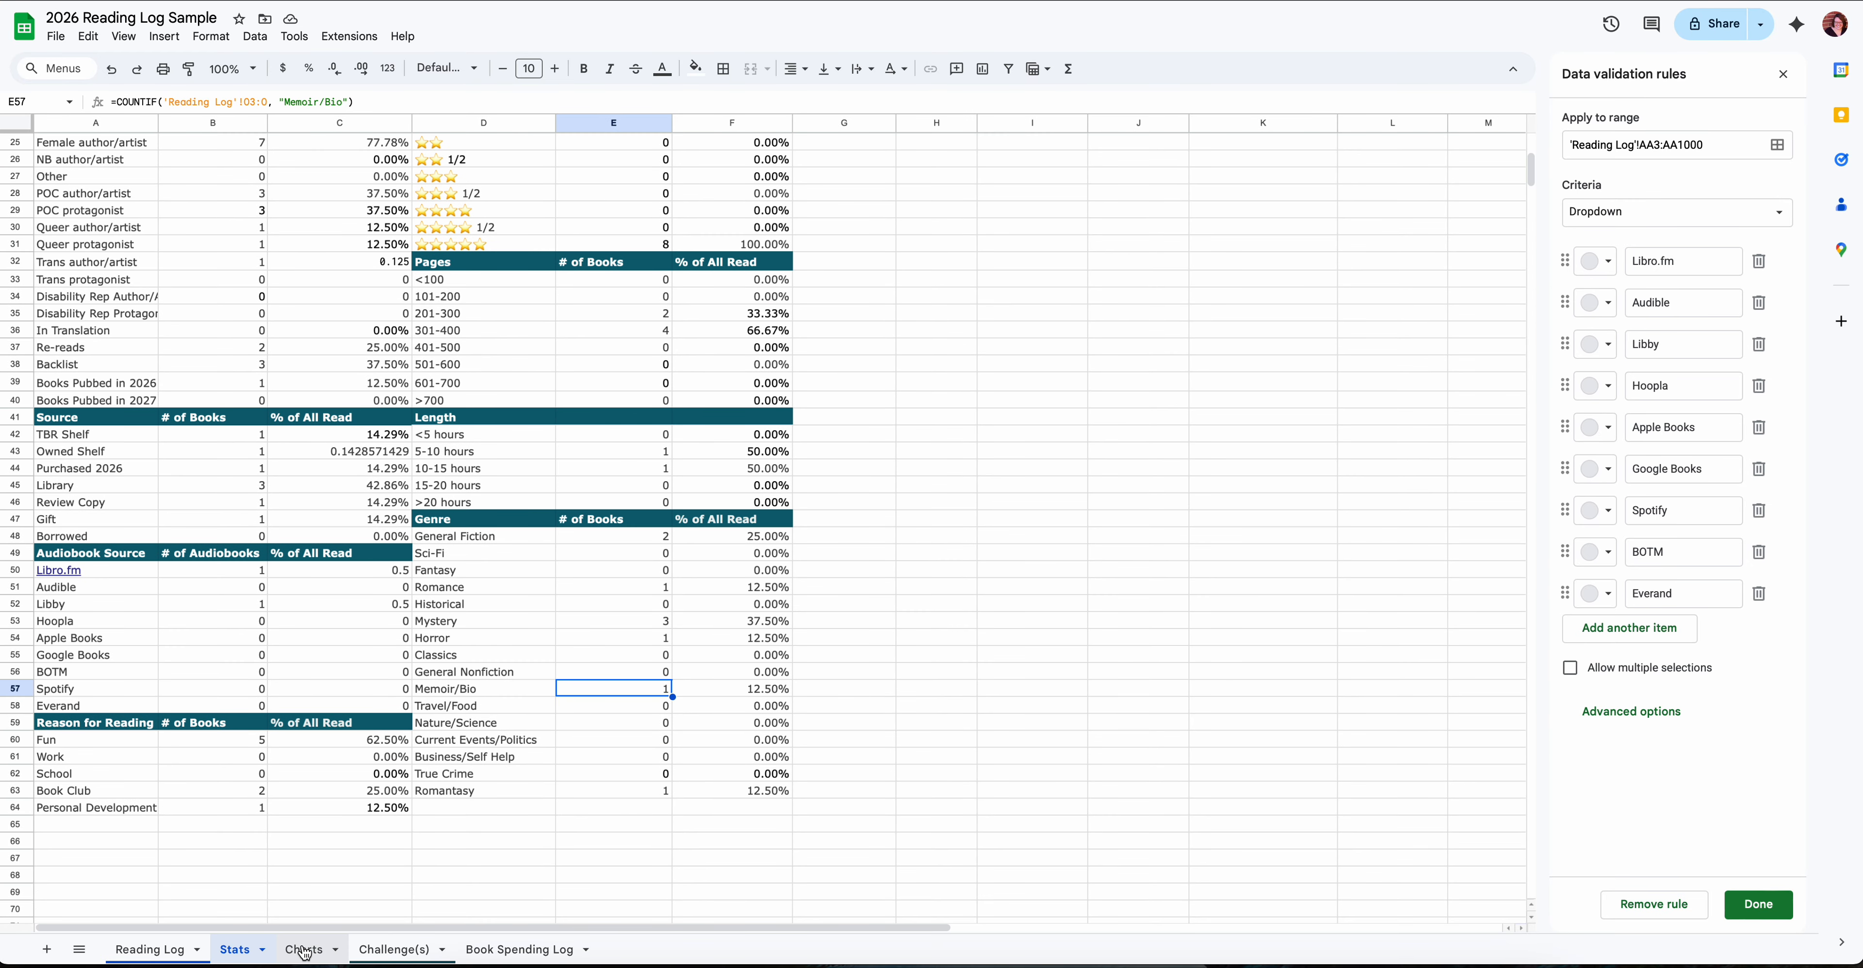
- On the Charts sheet, change the Prose slice of the Form pie chart to the light green theme color
click(305, 950)
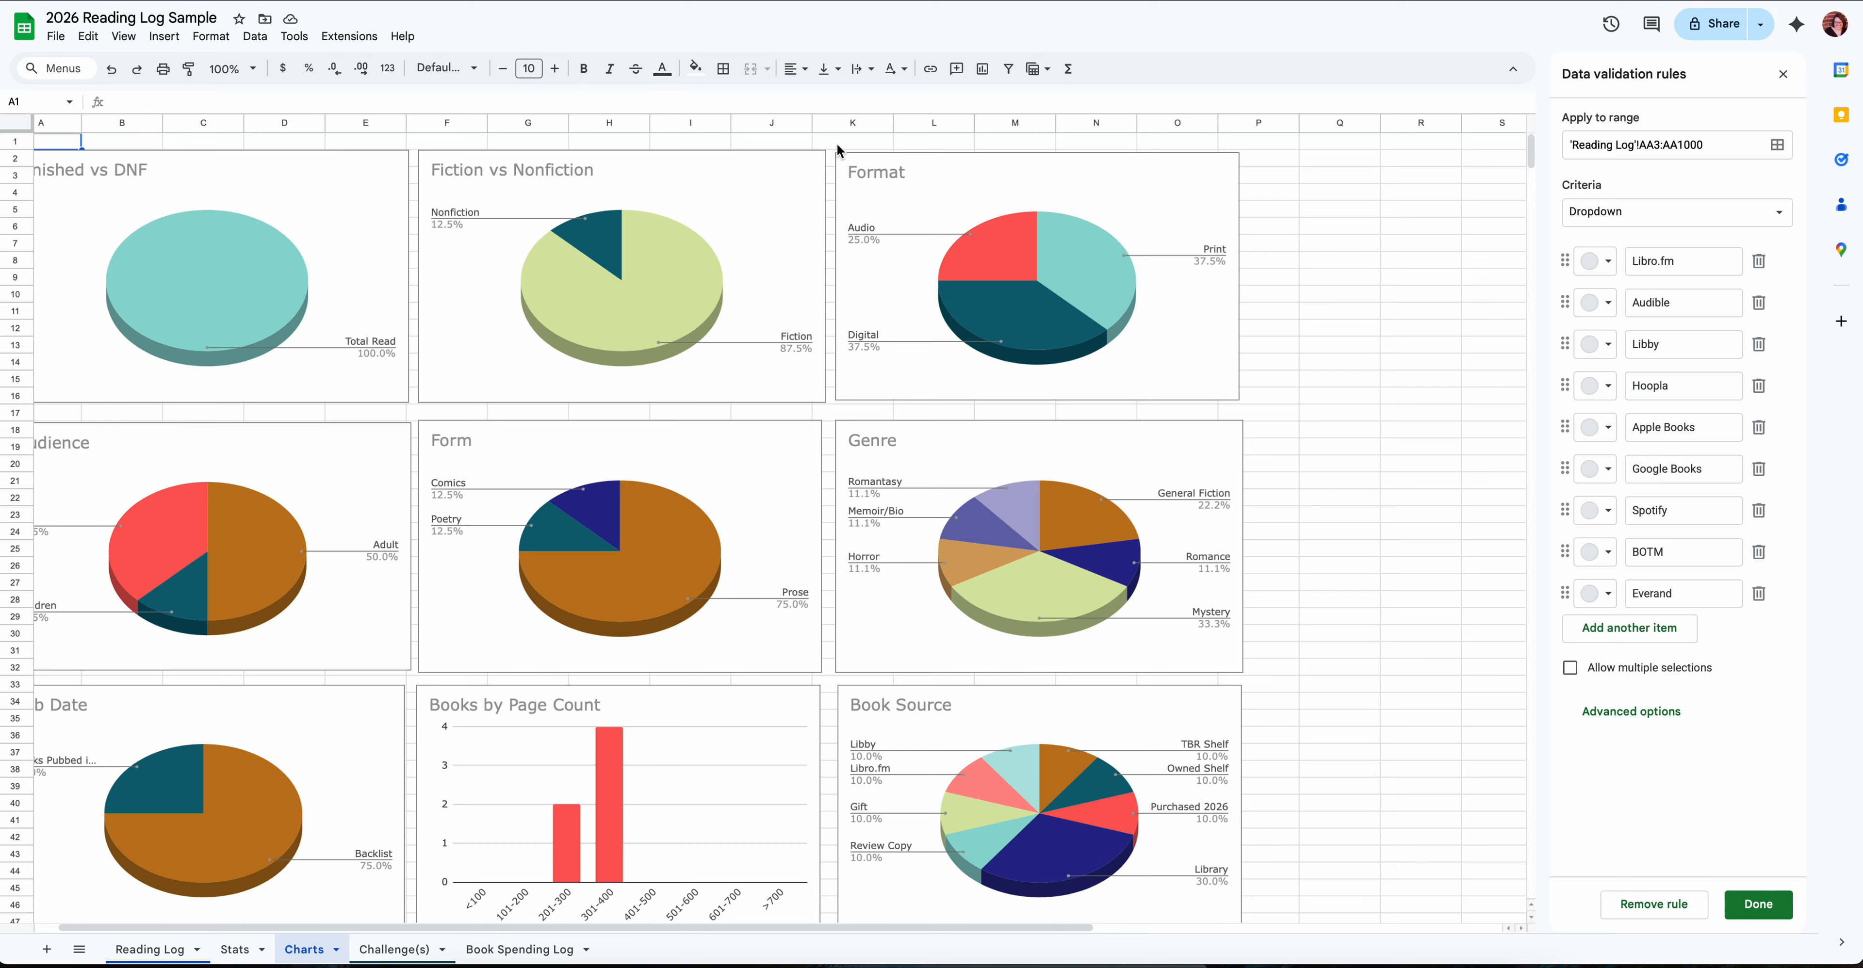
click(694, 562)
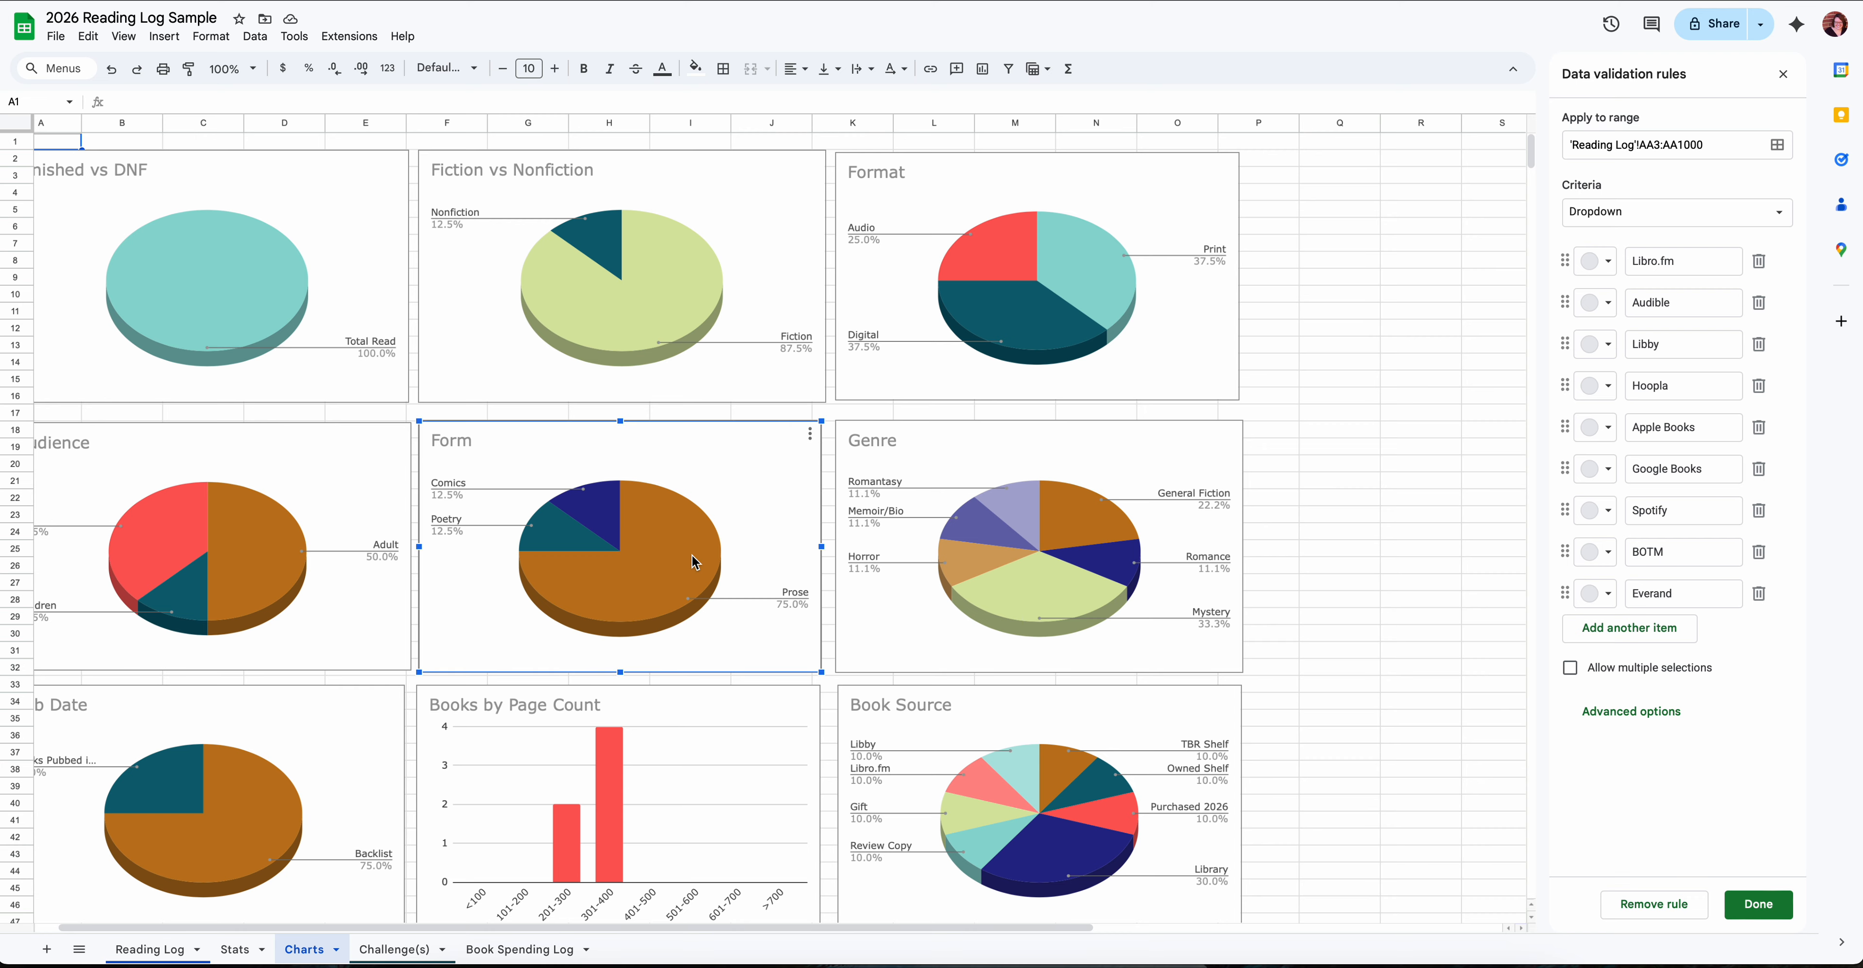
double_click(681, 531)
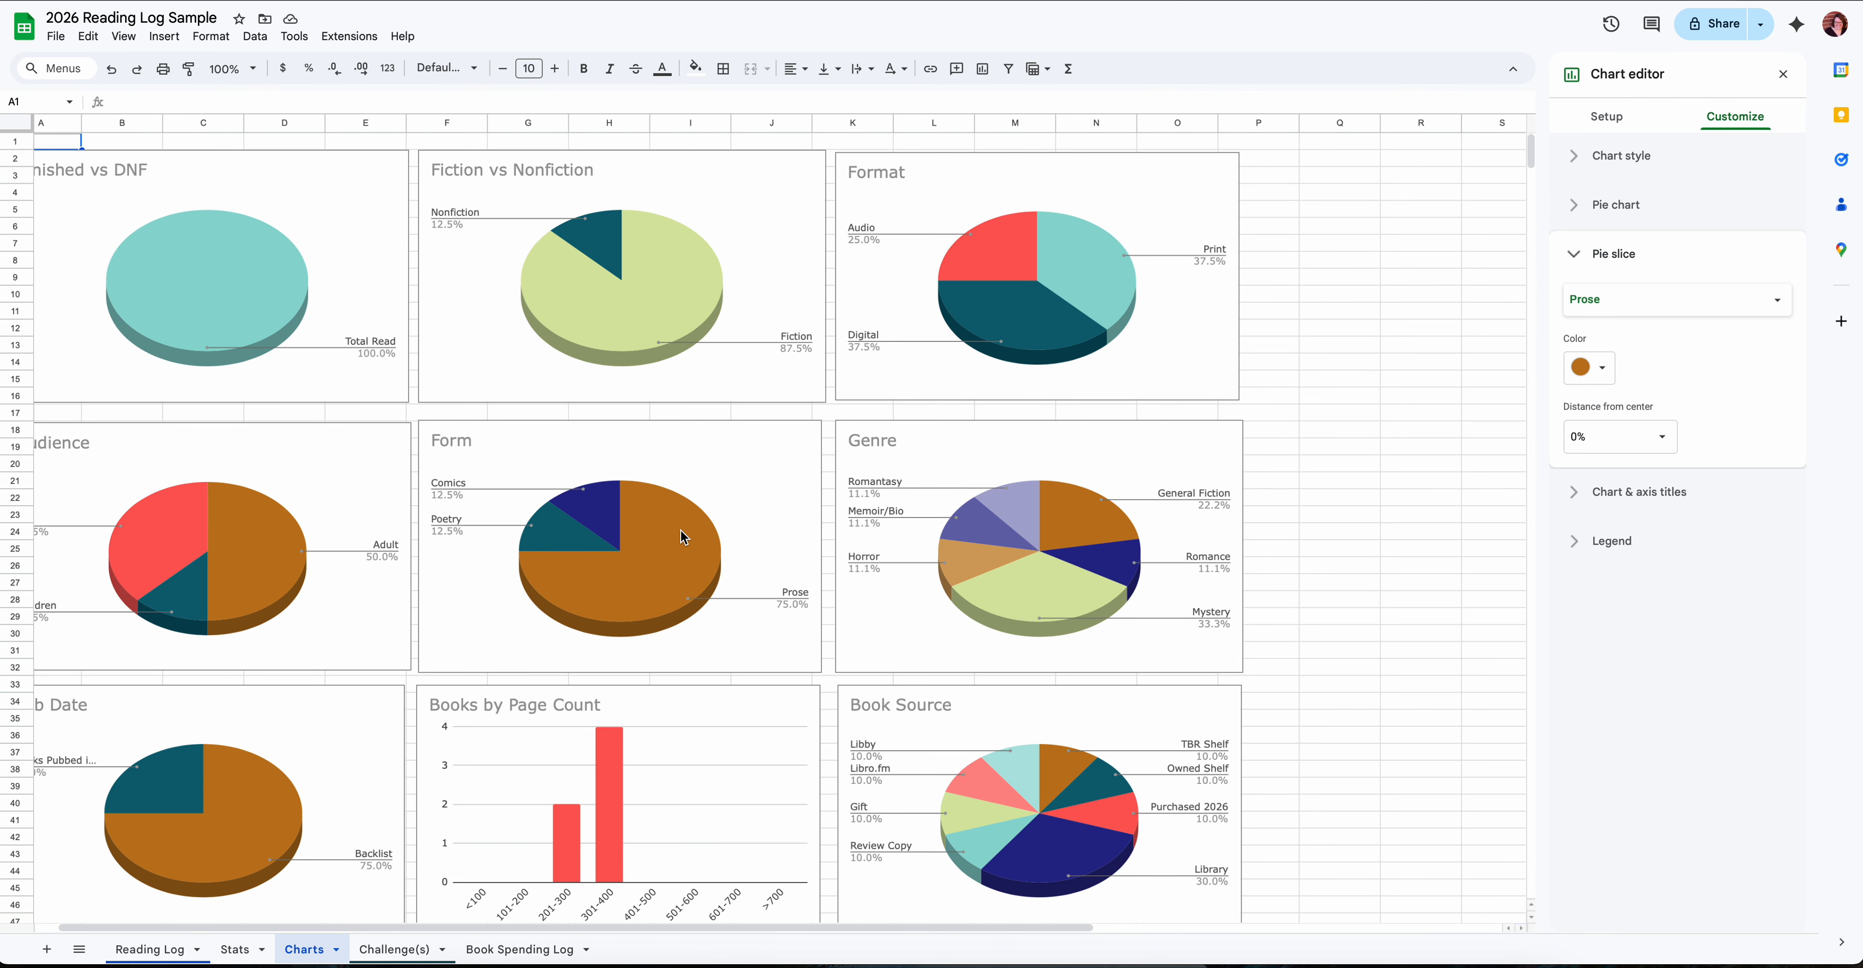
click(1607, 374)
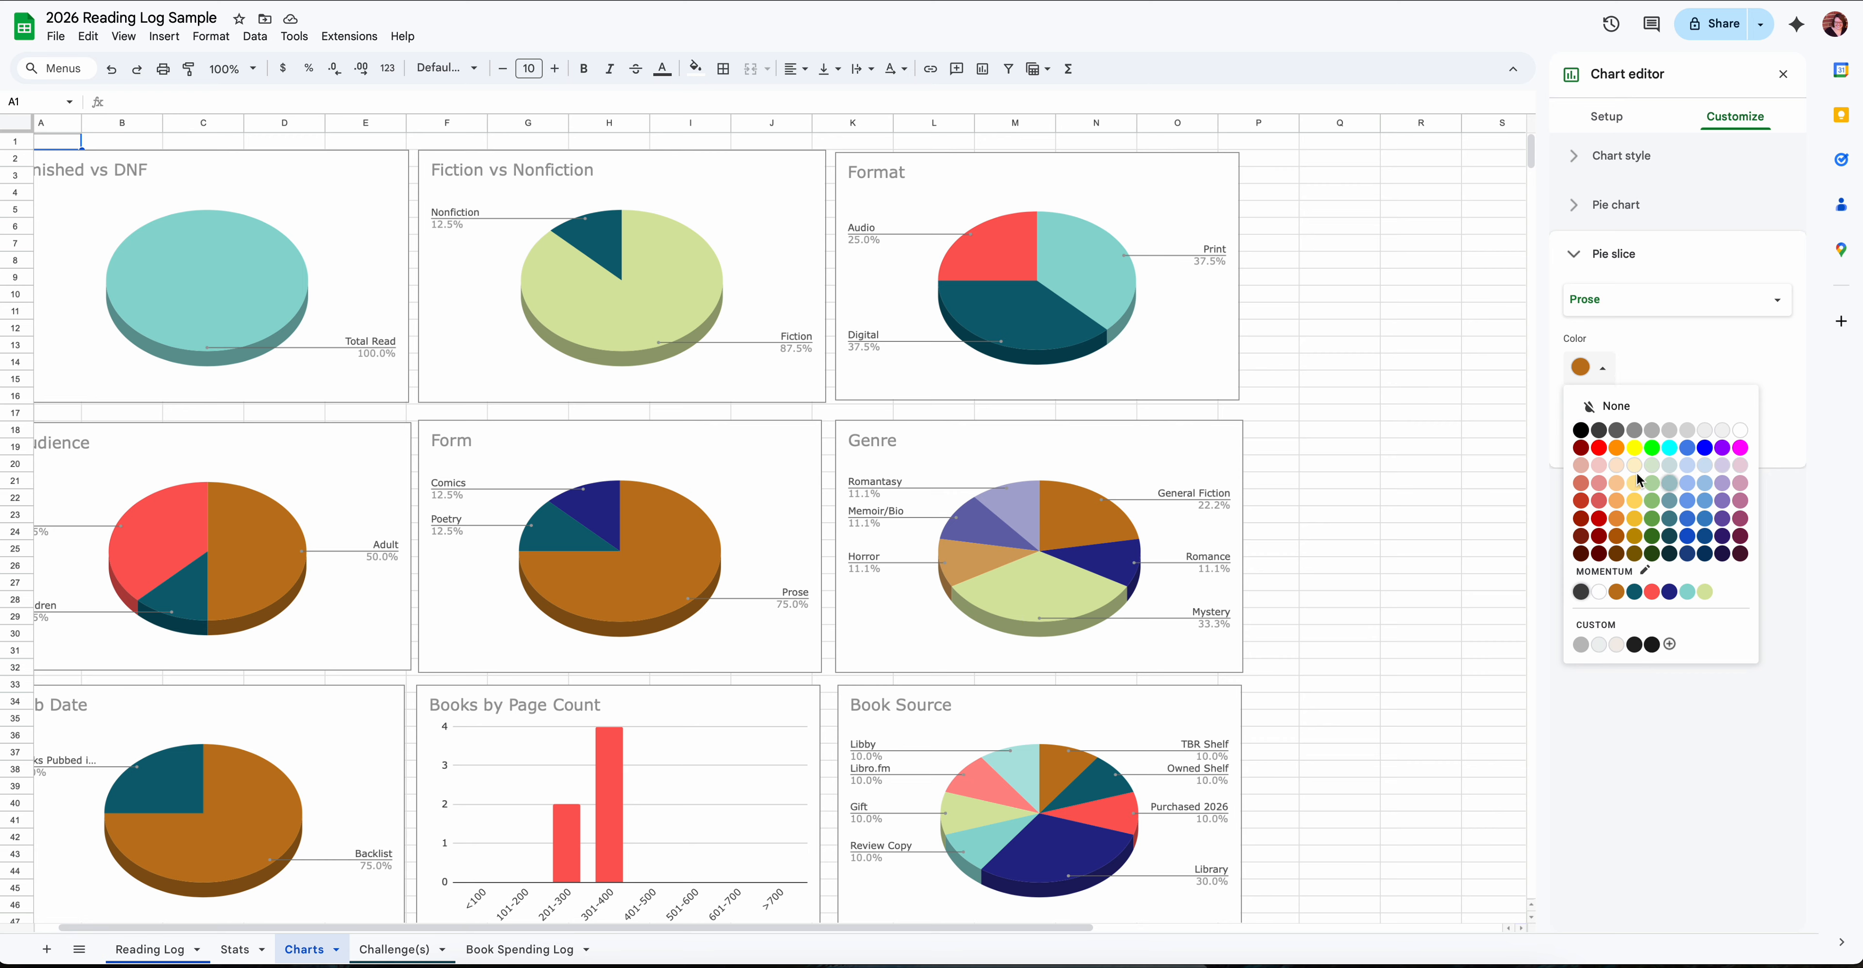
click(1708, 597)
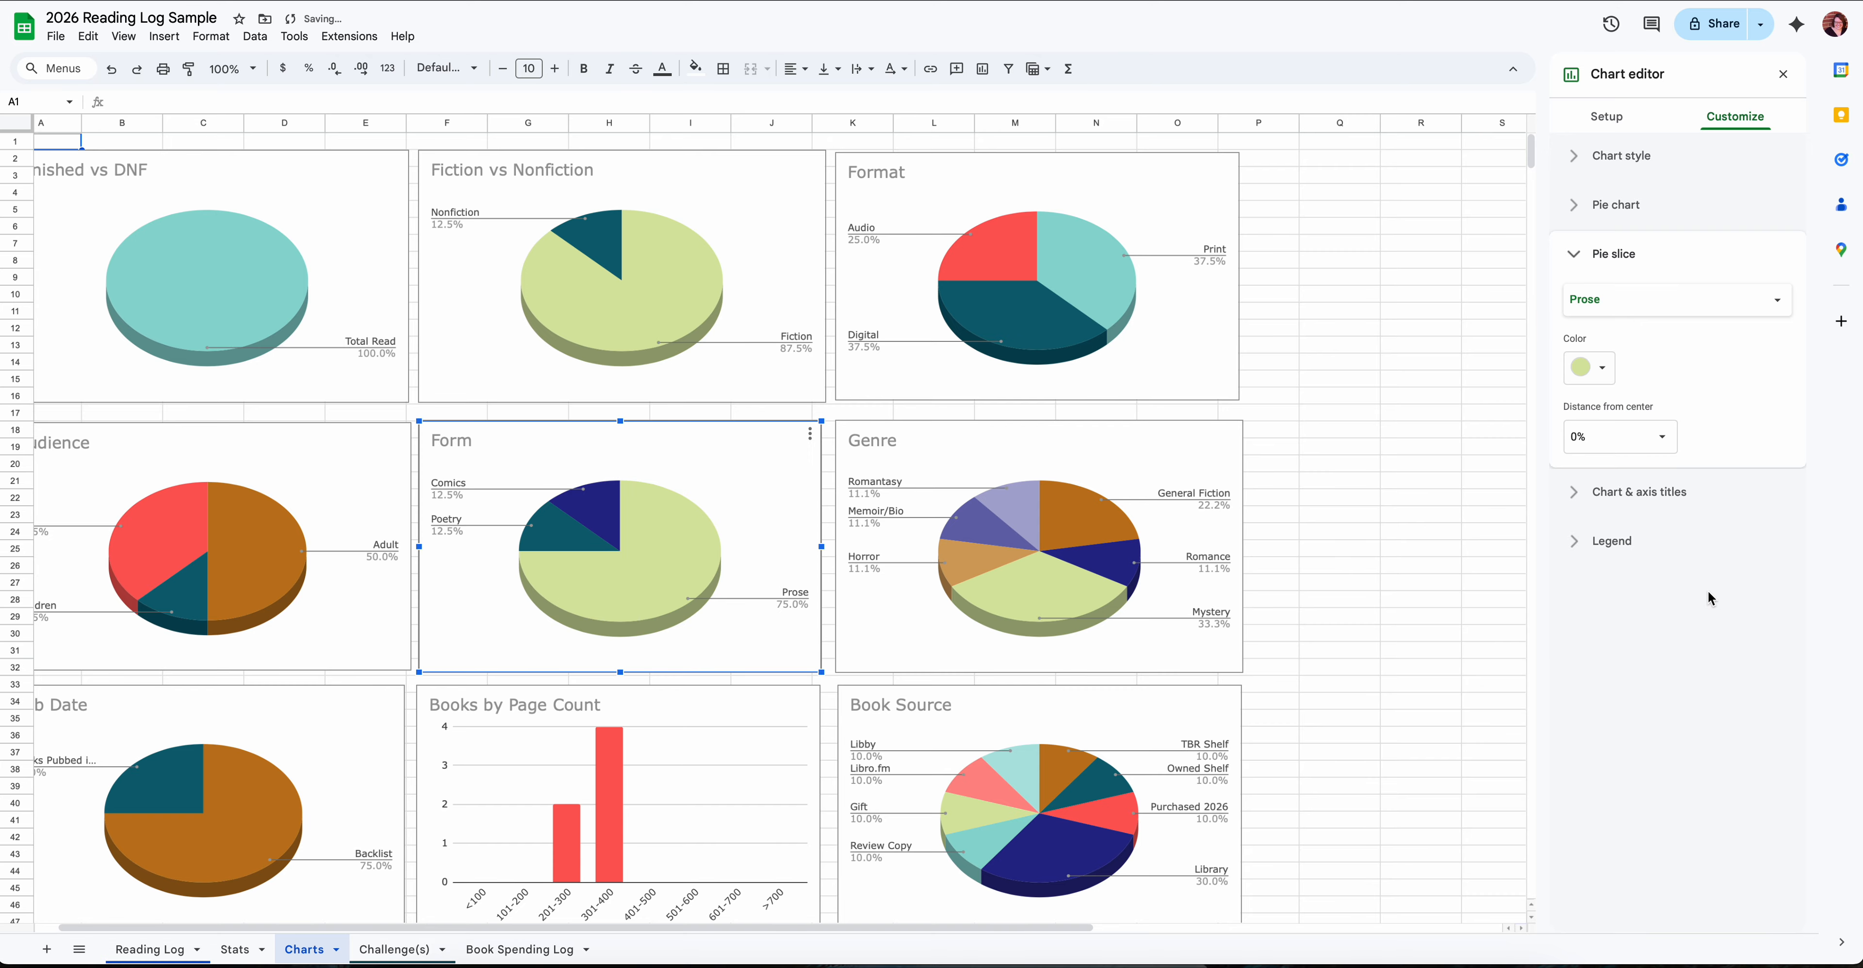
- Select the Genre chart and look over the remaining charts down to Purchase Source
click(890, 442)
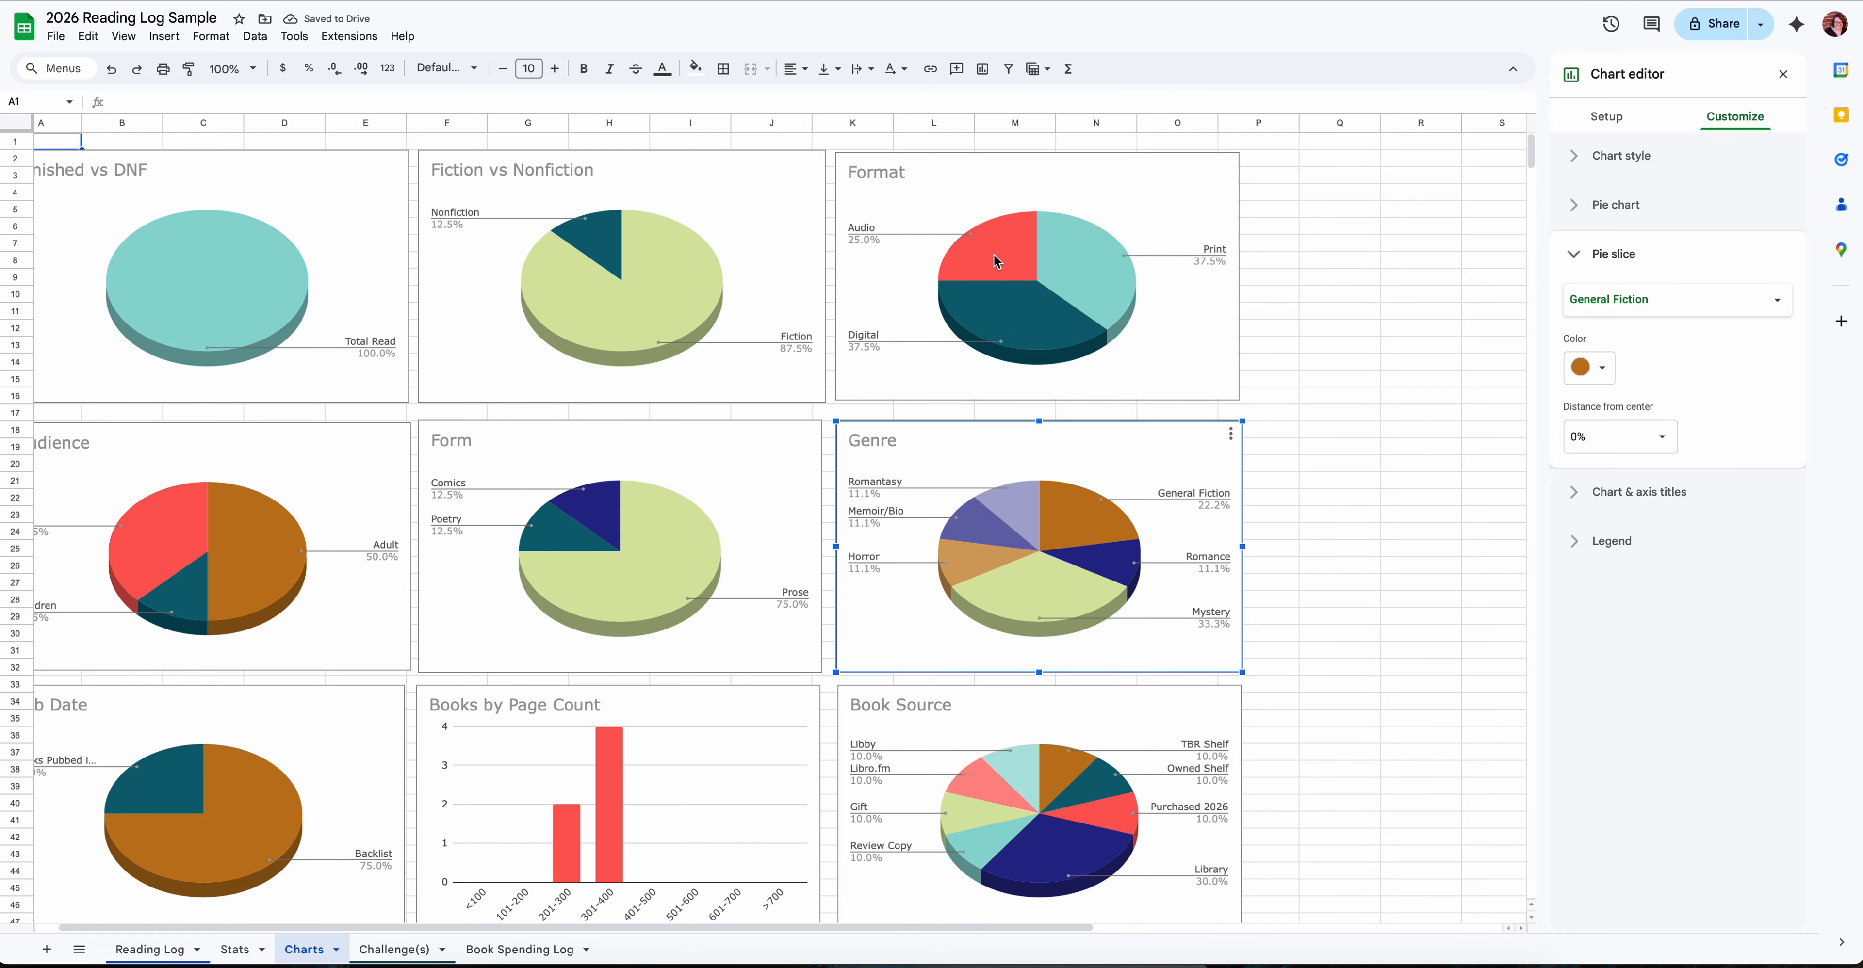
scroll(674, 283, left, 1)
scroll(673, 283, left, 1)
scroll(665, 283, down, 7)
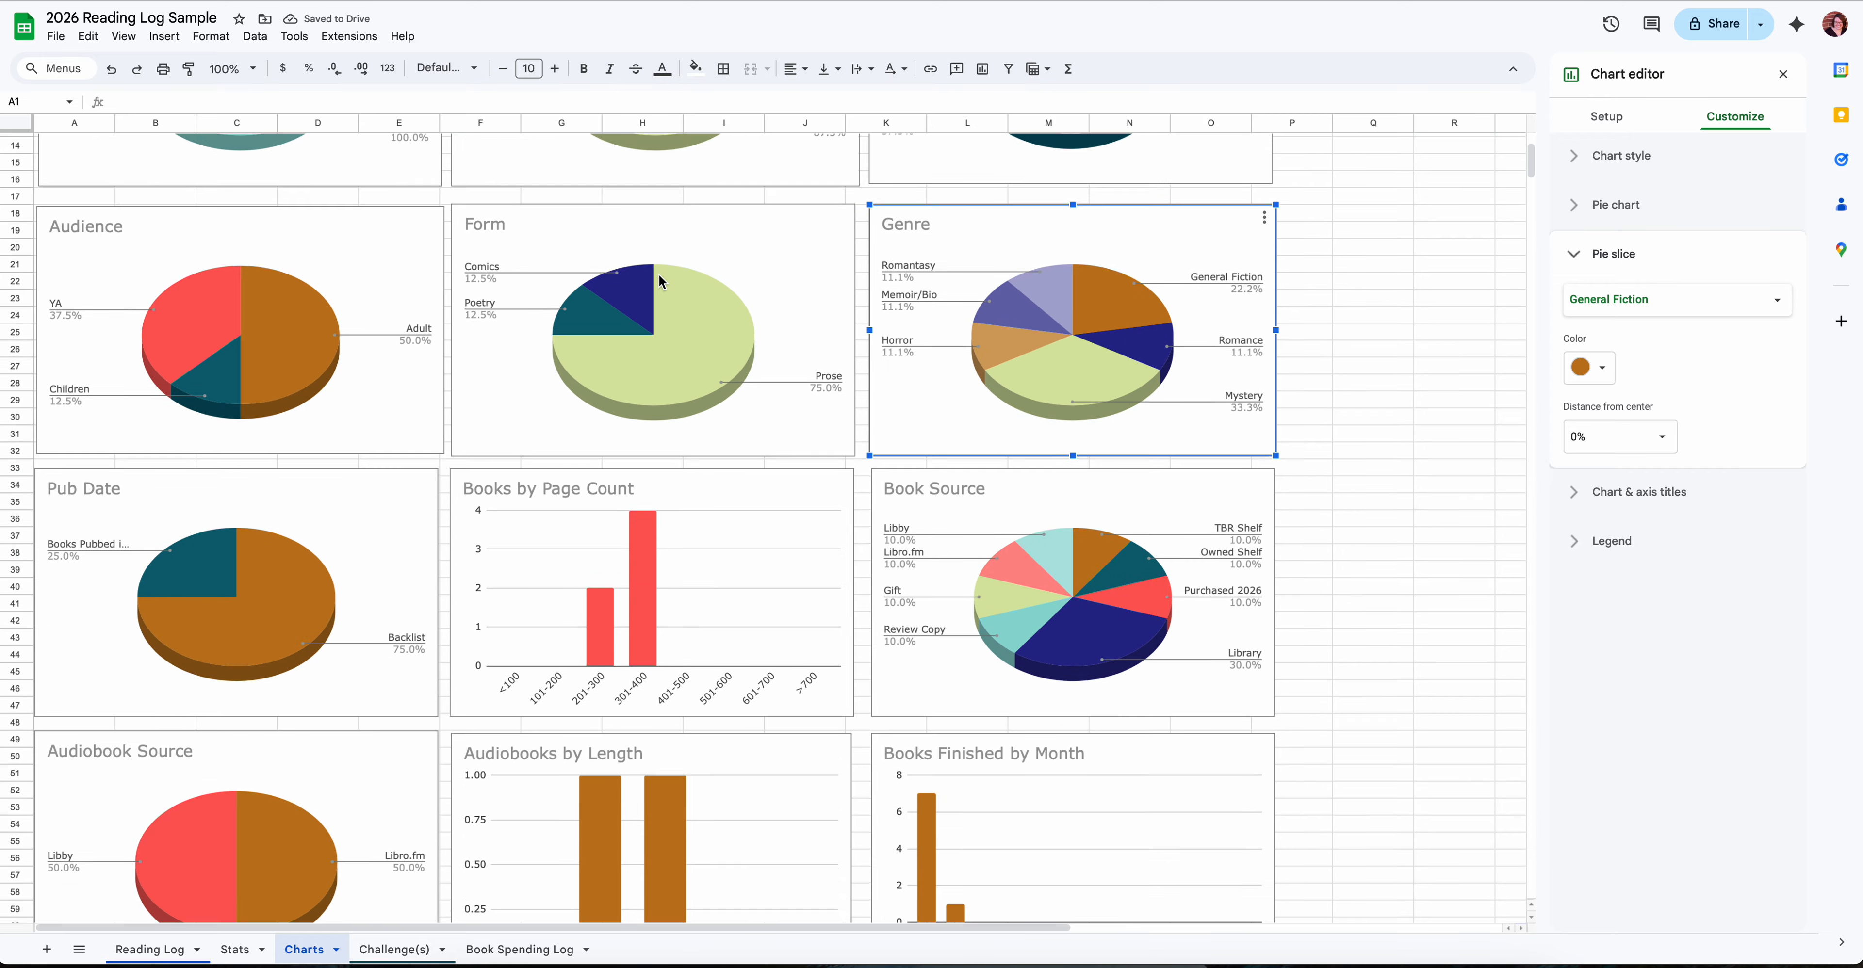
scroll(659, 280, down, 10)
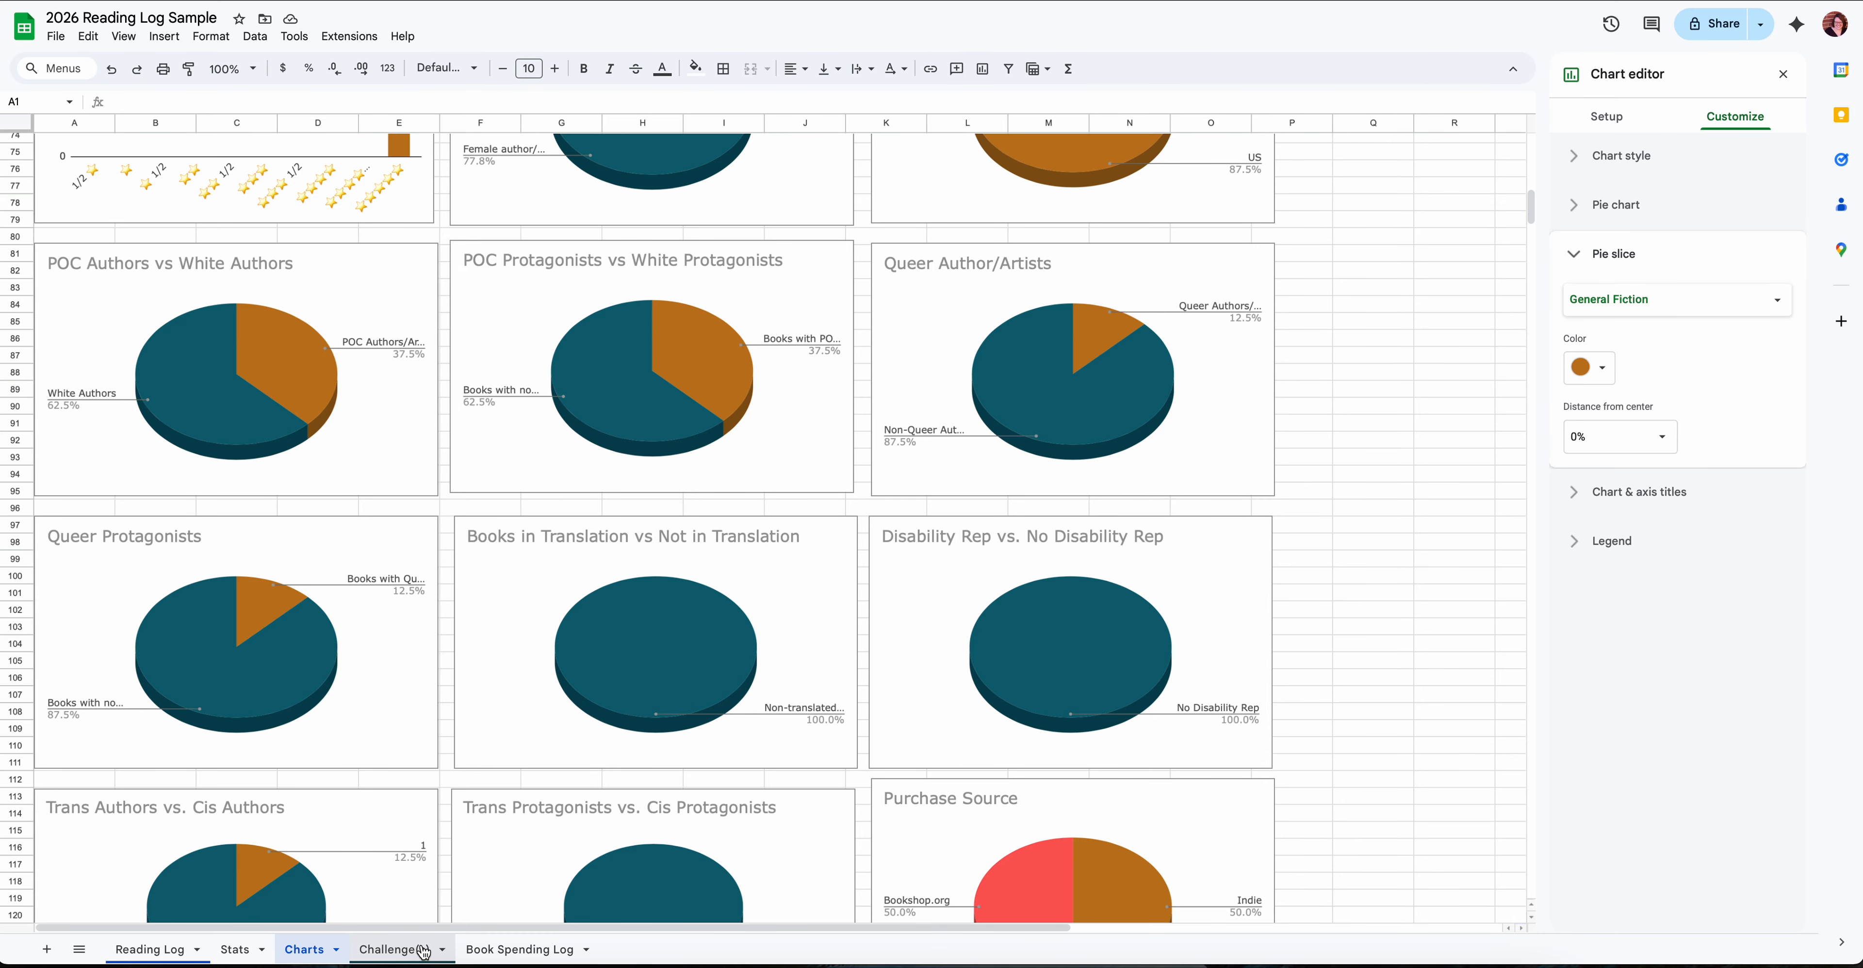
- View the numbered prompts on the Challenge(s) sheet and compare them with the Challenge column in the Reading Log
click(395, 951)
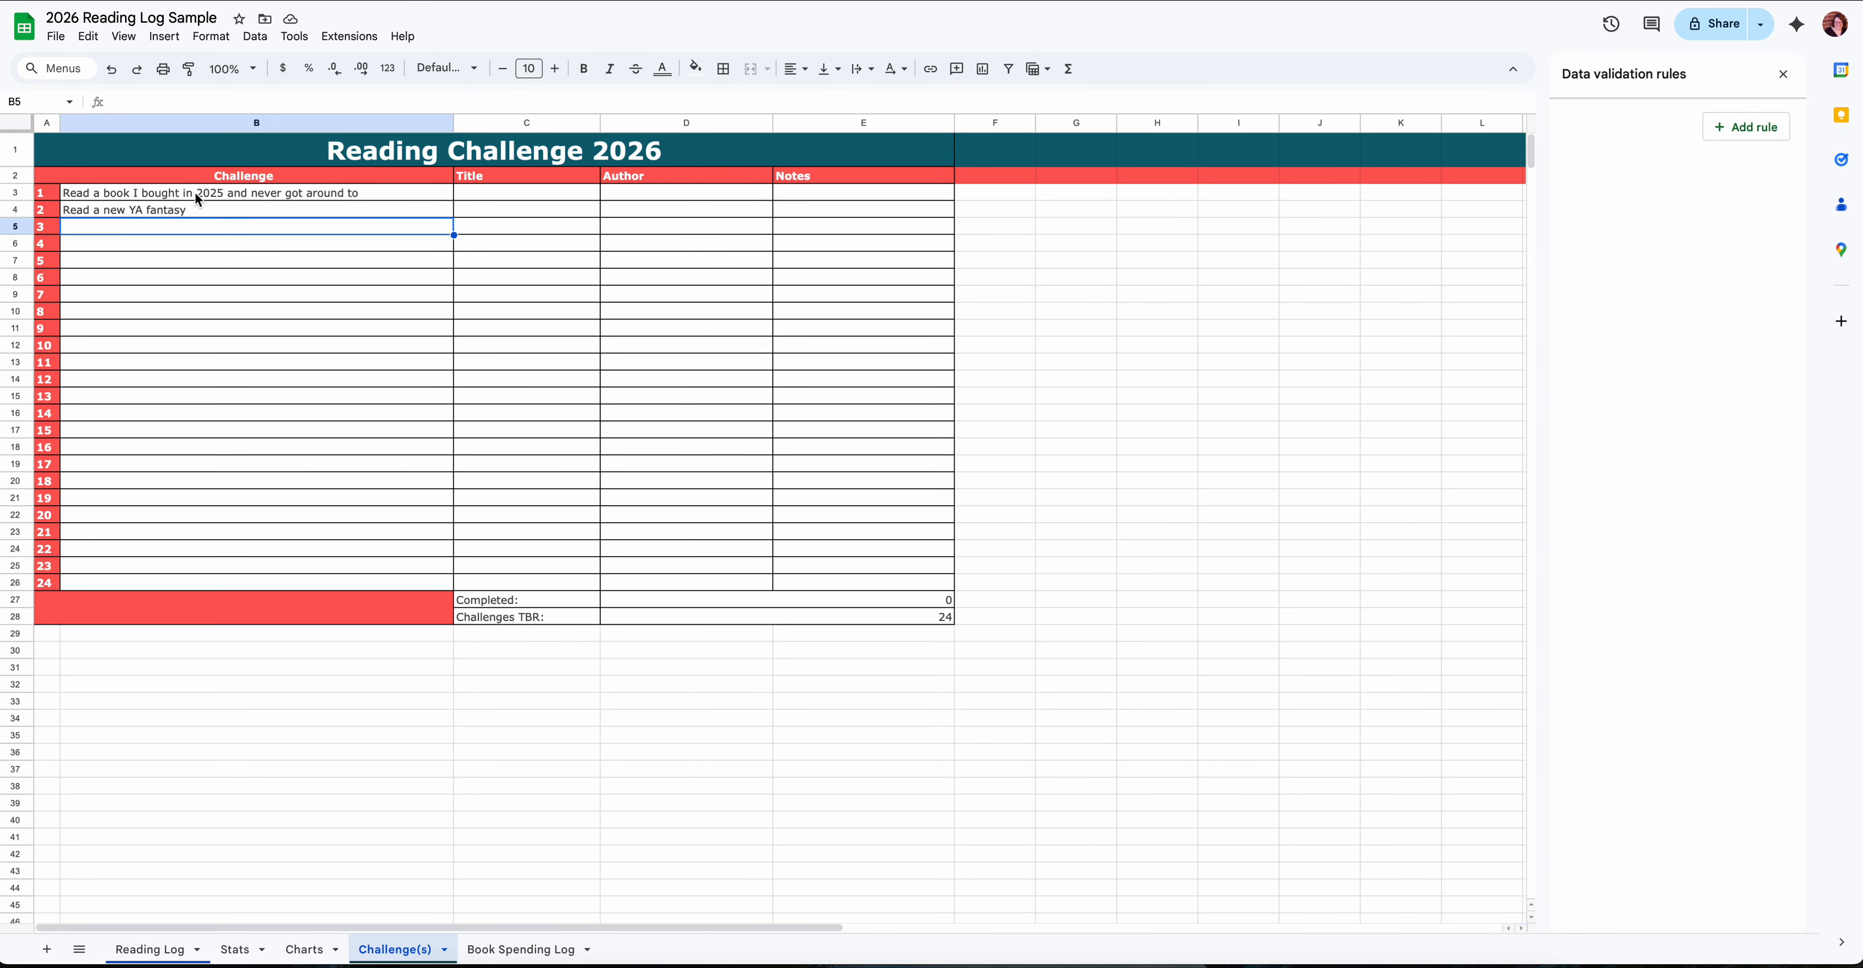
click(149, 950)
scroll(384, 486, up, 1)
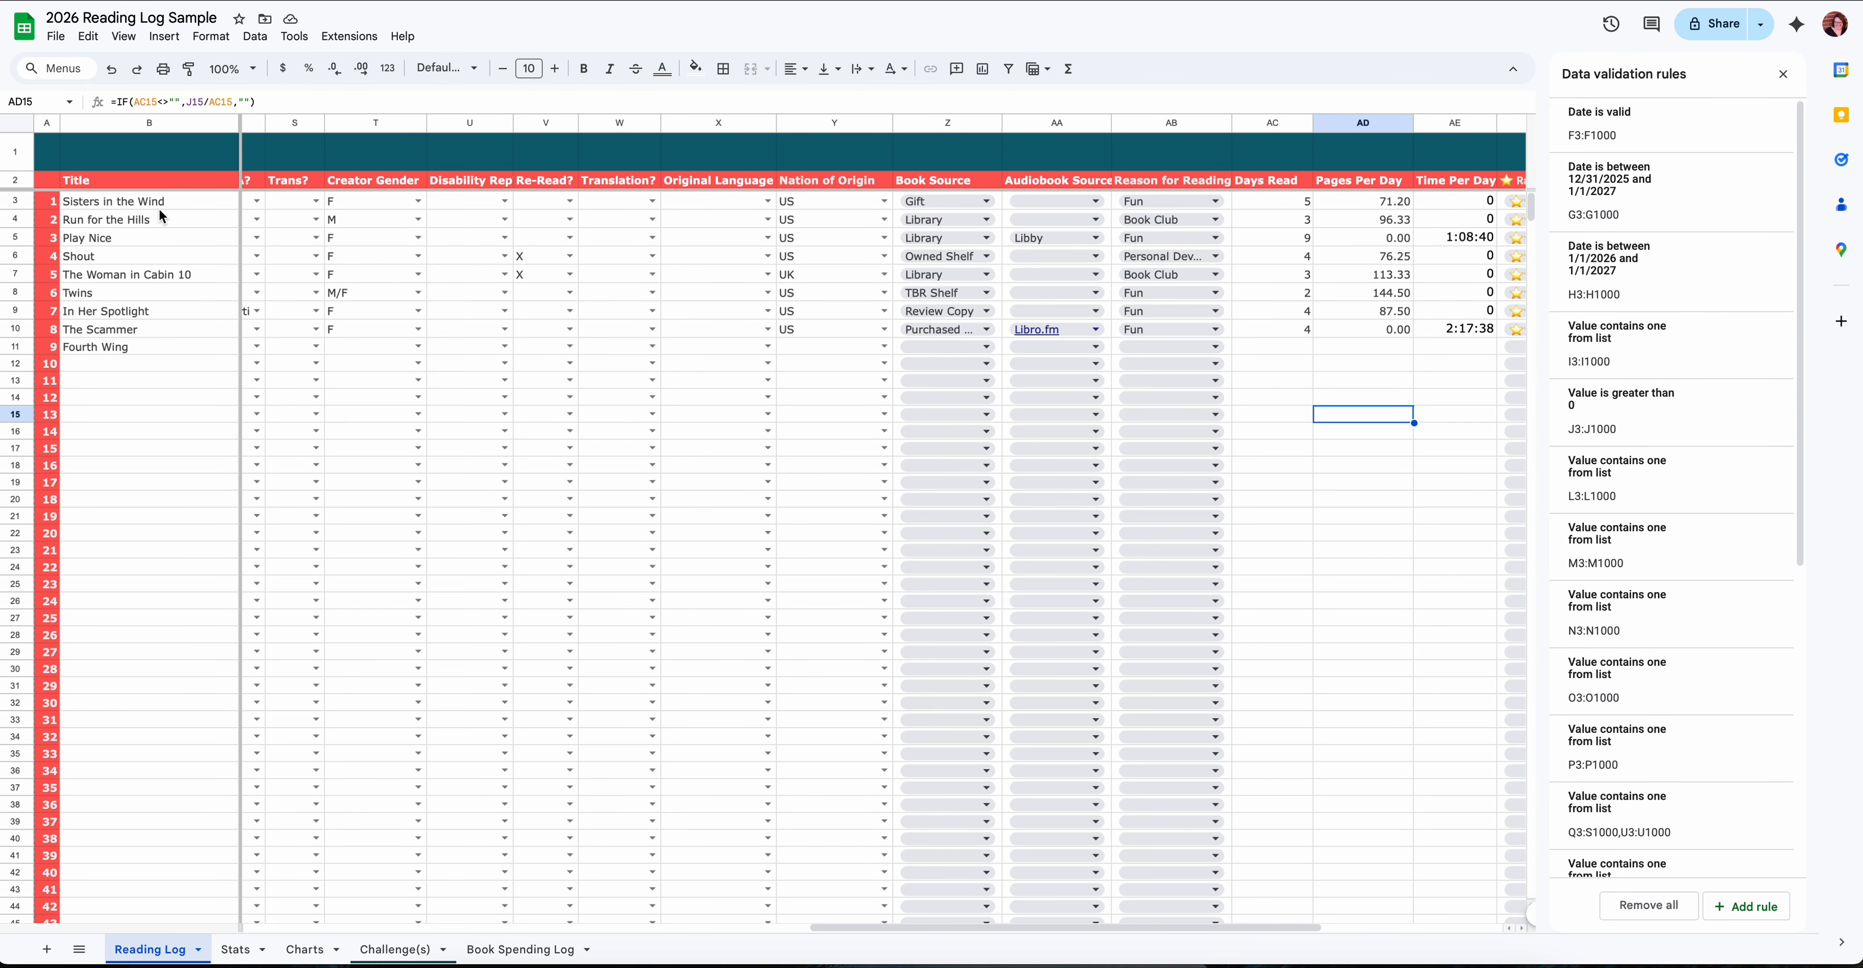
scroll(161, 208, right, 5)
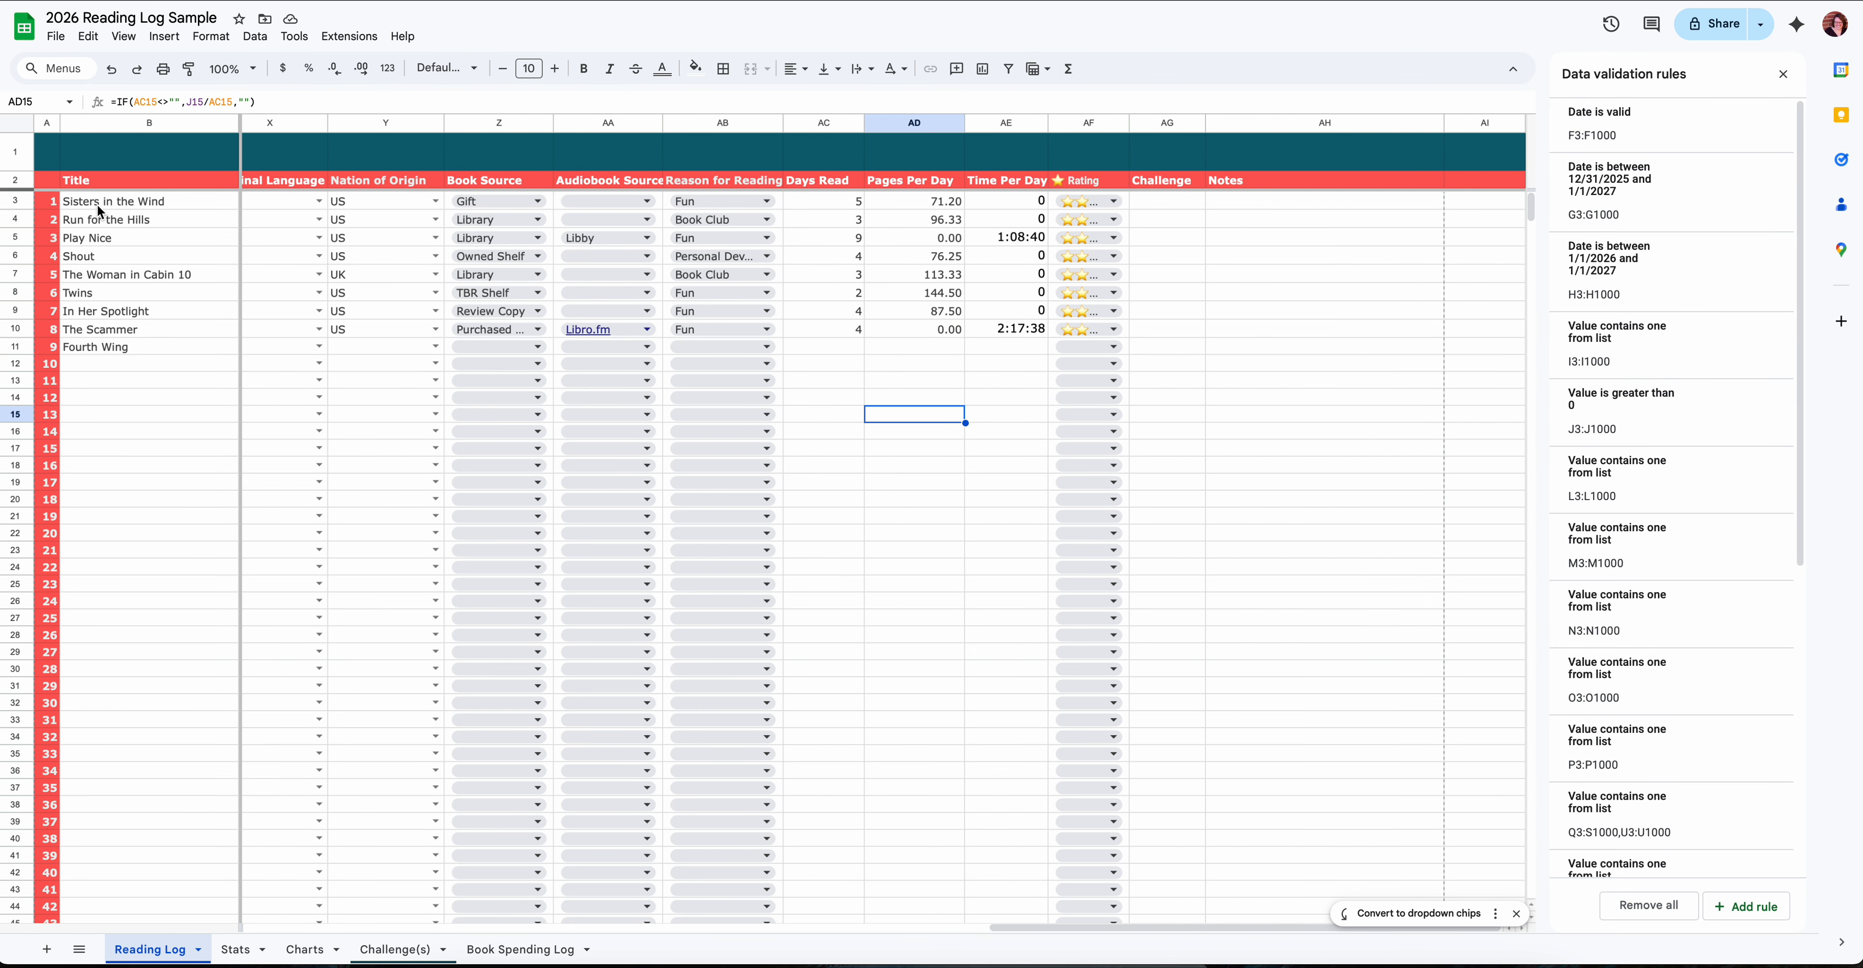
click(411, 959)
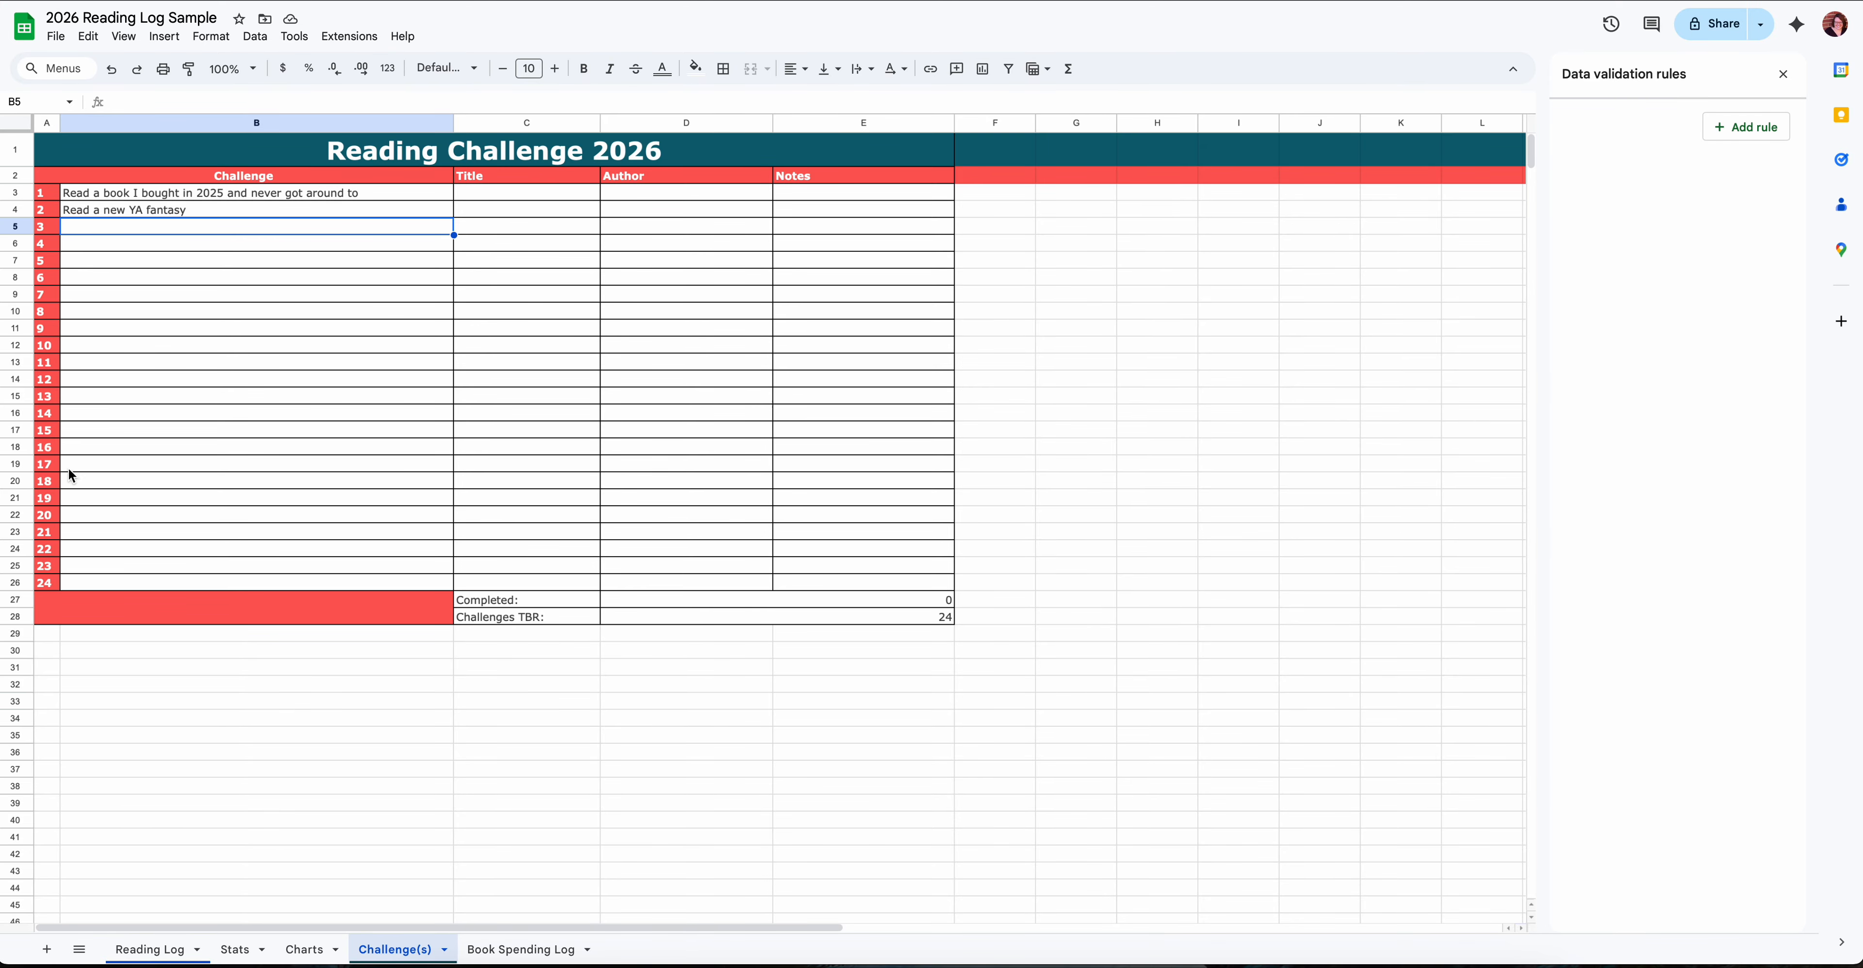
- In the Reading Log, enter challenge number 1 in the Challenge column for Sisters in the Wind
click(153, 949)
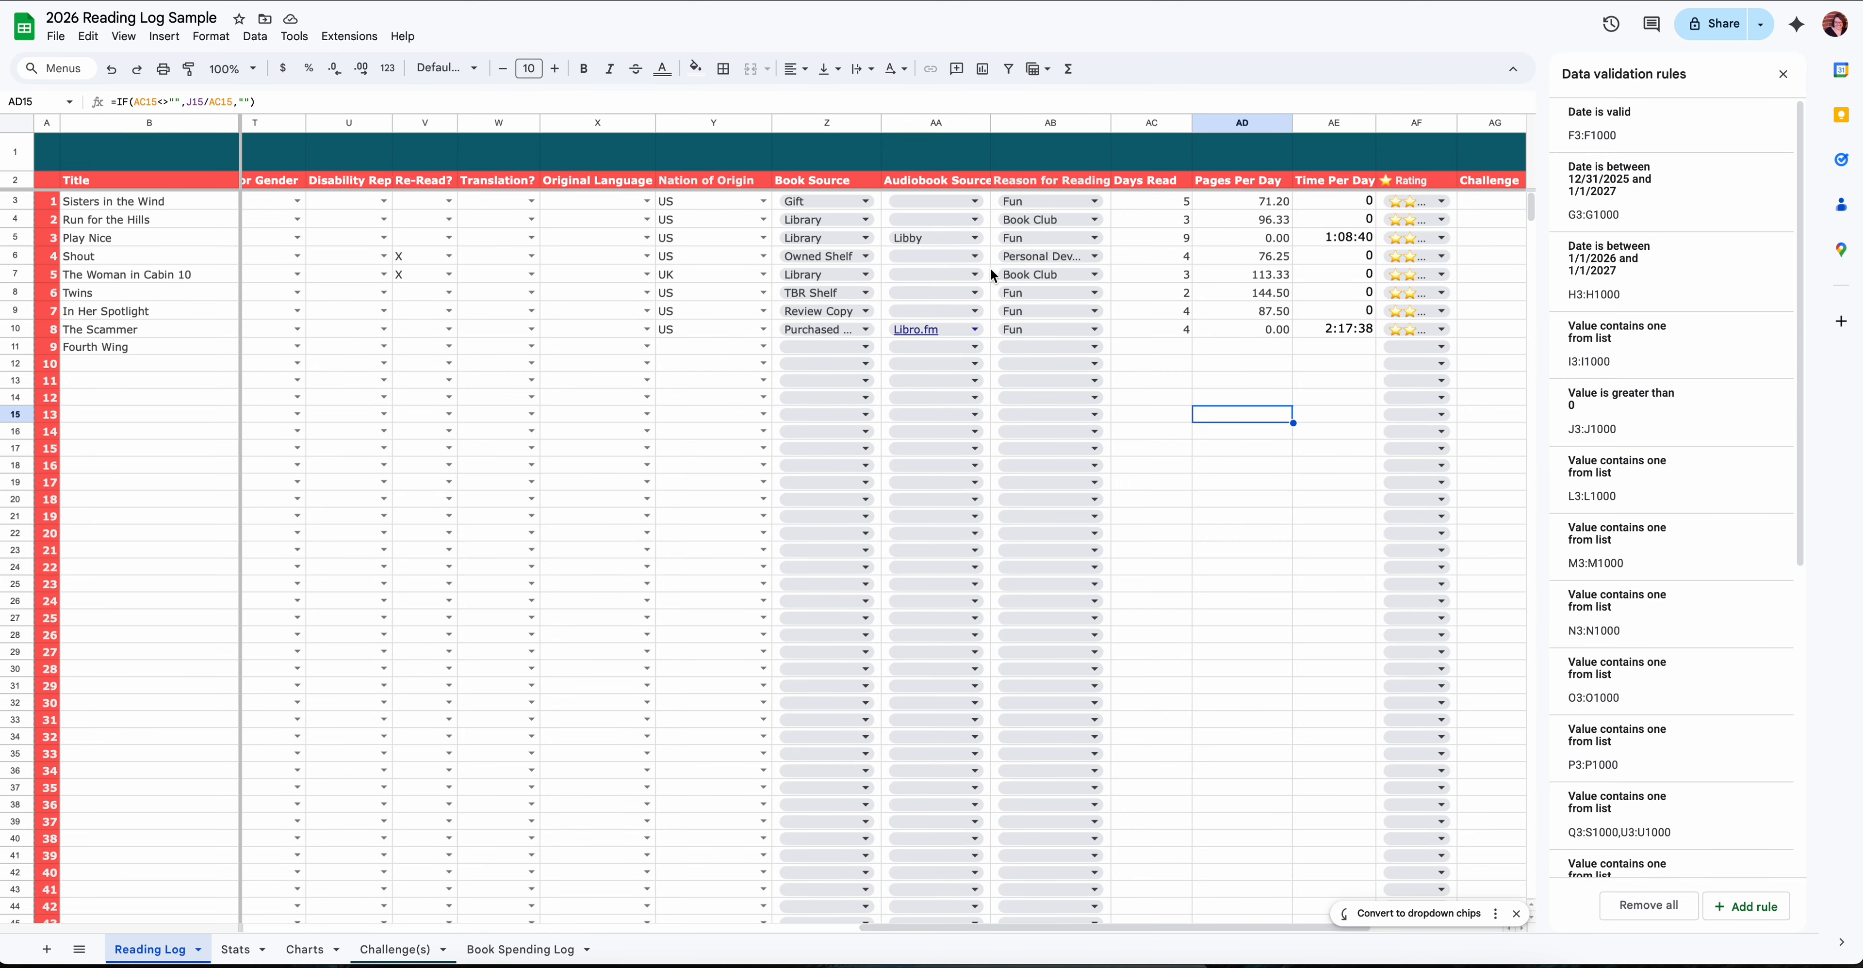
scroll(1005, 268, right, 5)
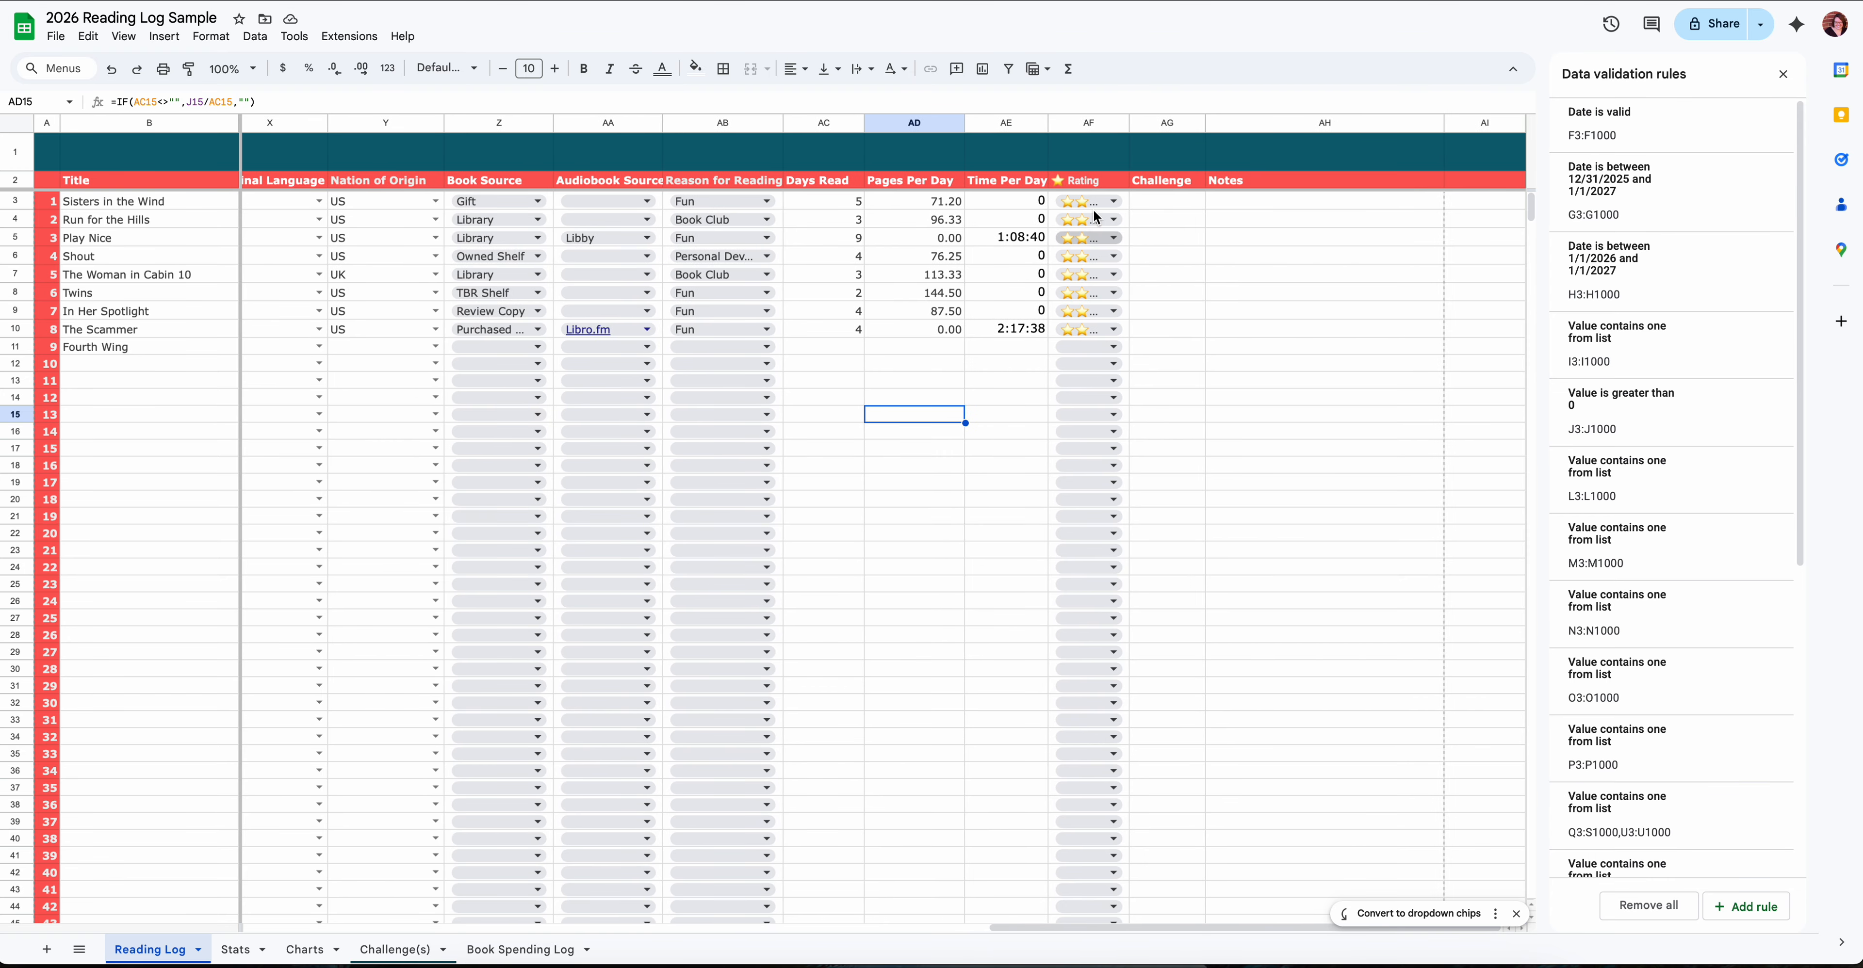
click(1179, 205)
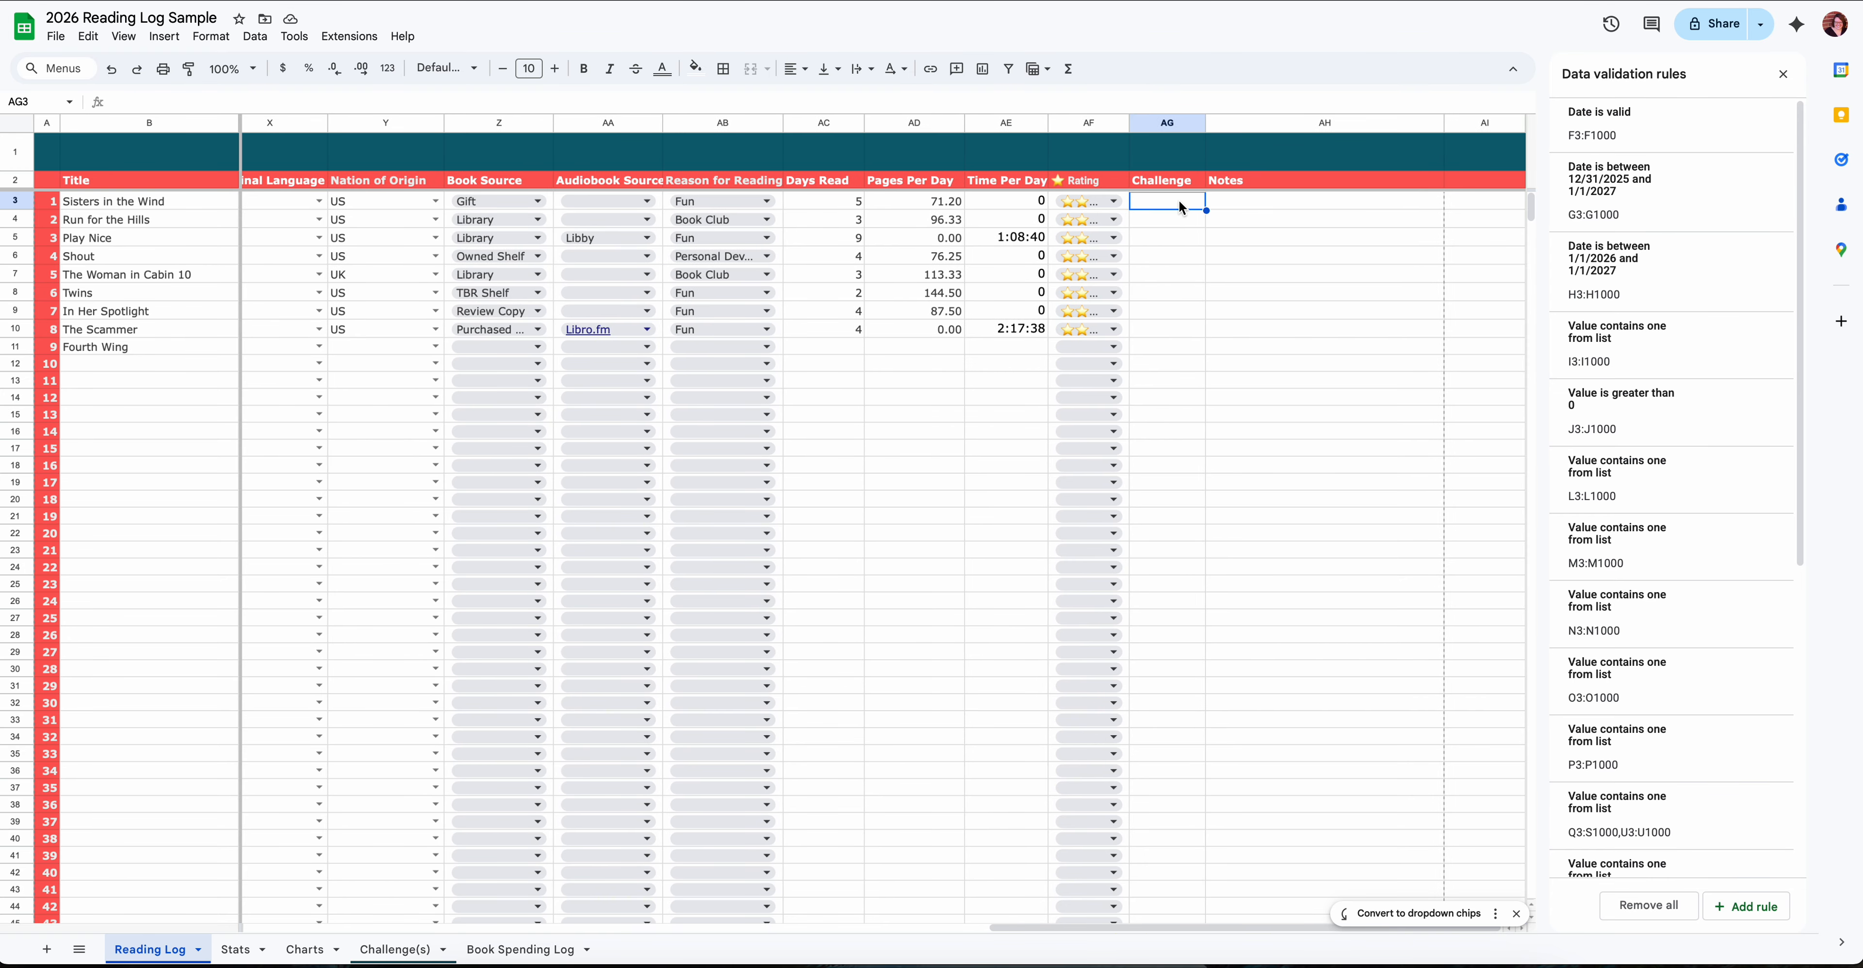
text(1)
click(1198, 237)
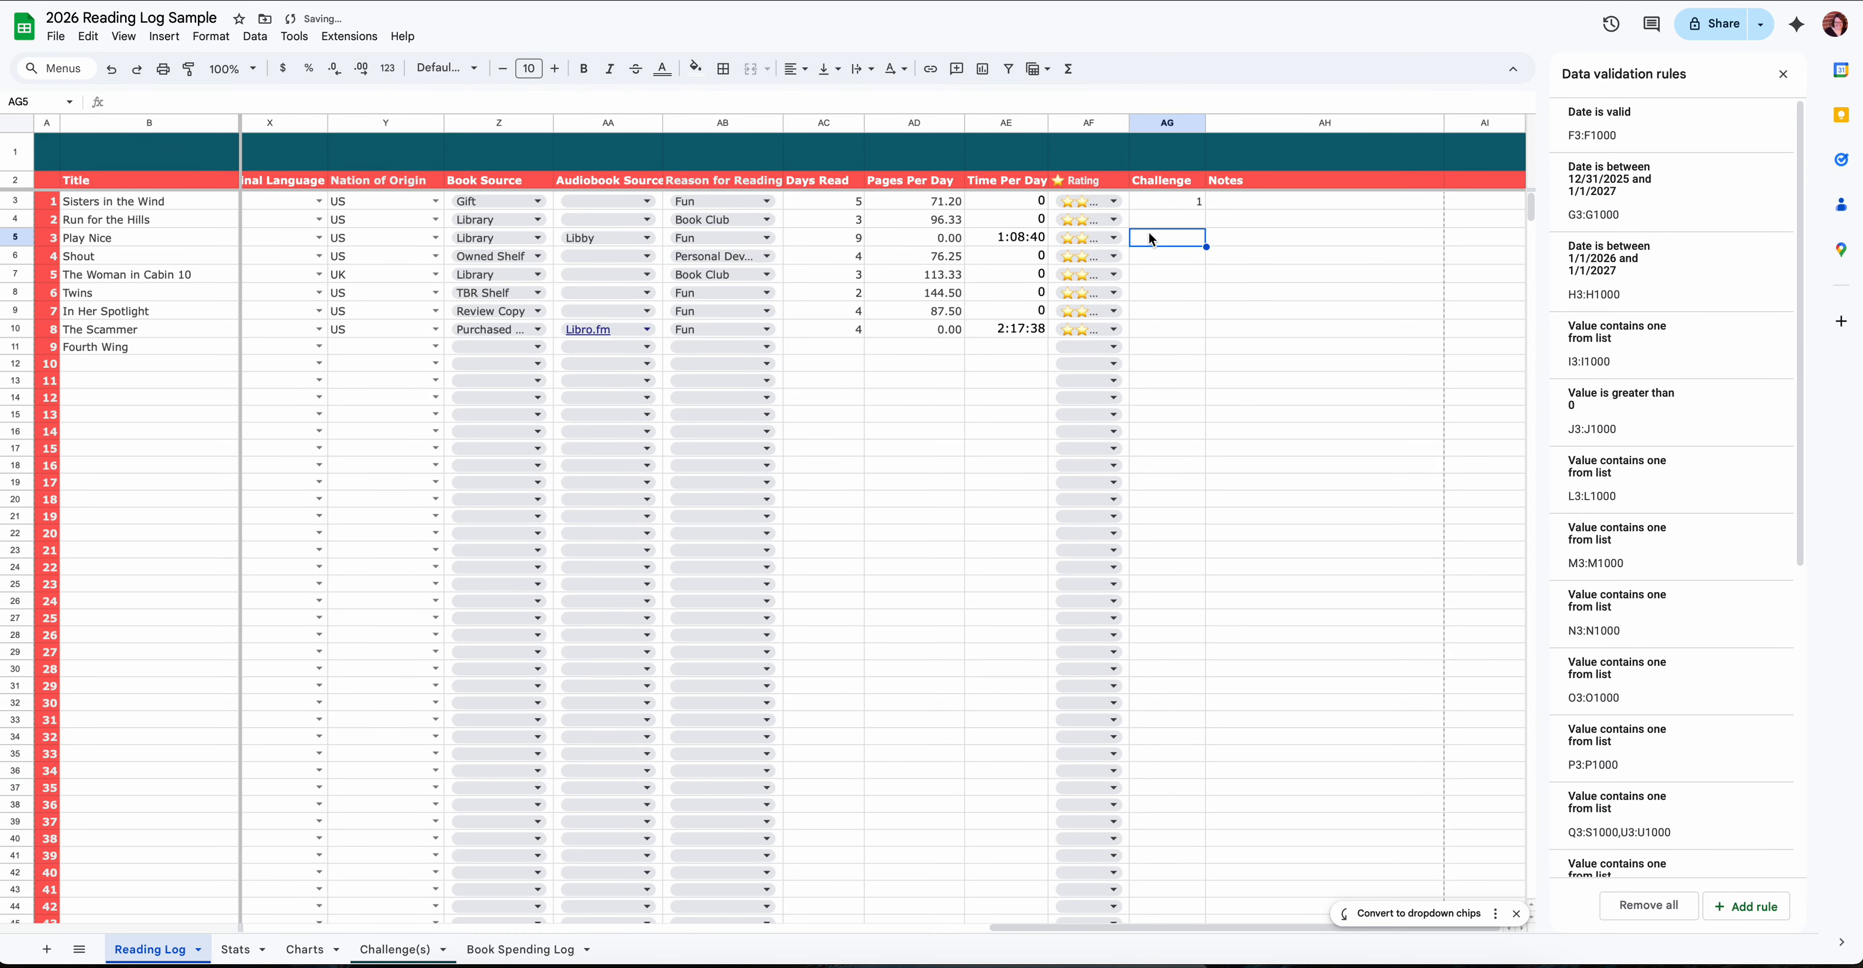
- Check challenge 1 on the Challenge(s) sheet and inspect the Completed and Challenges TBR formulas
scroll(655, 400, down, 1)
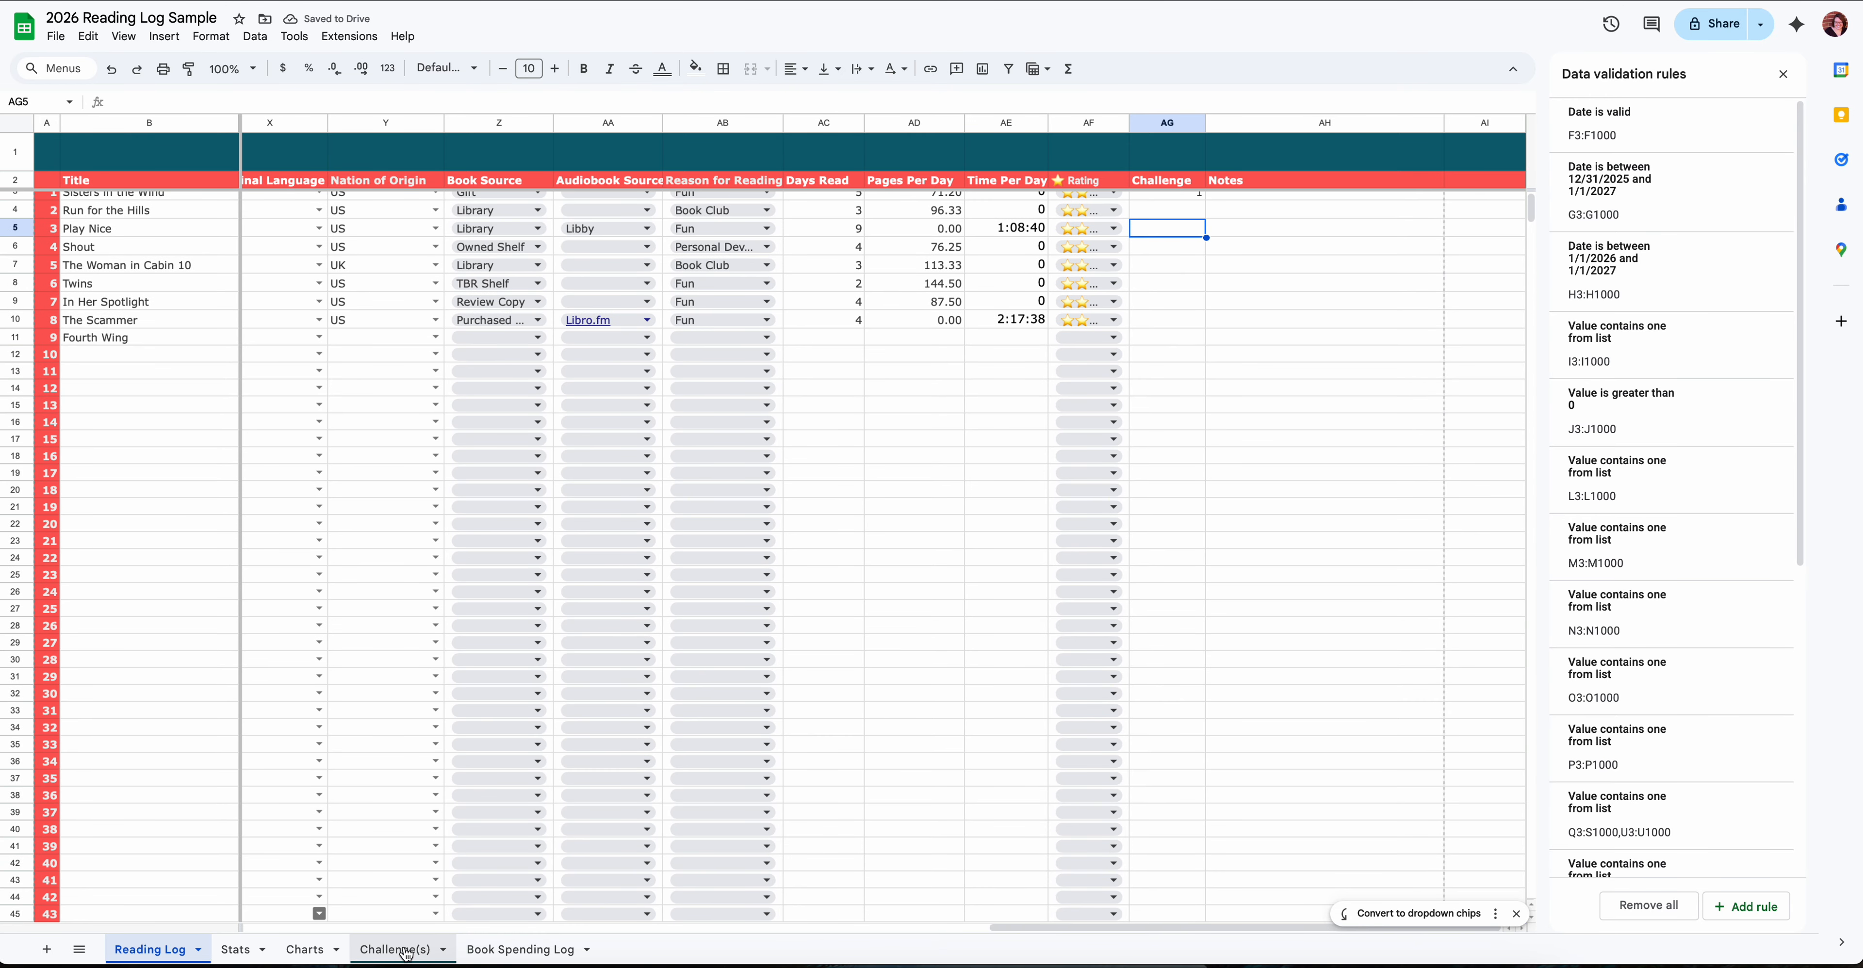
click(402, 950)
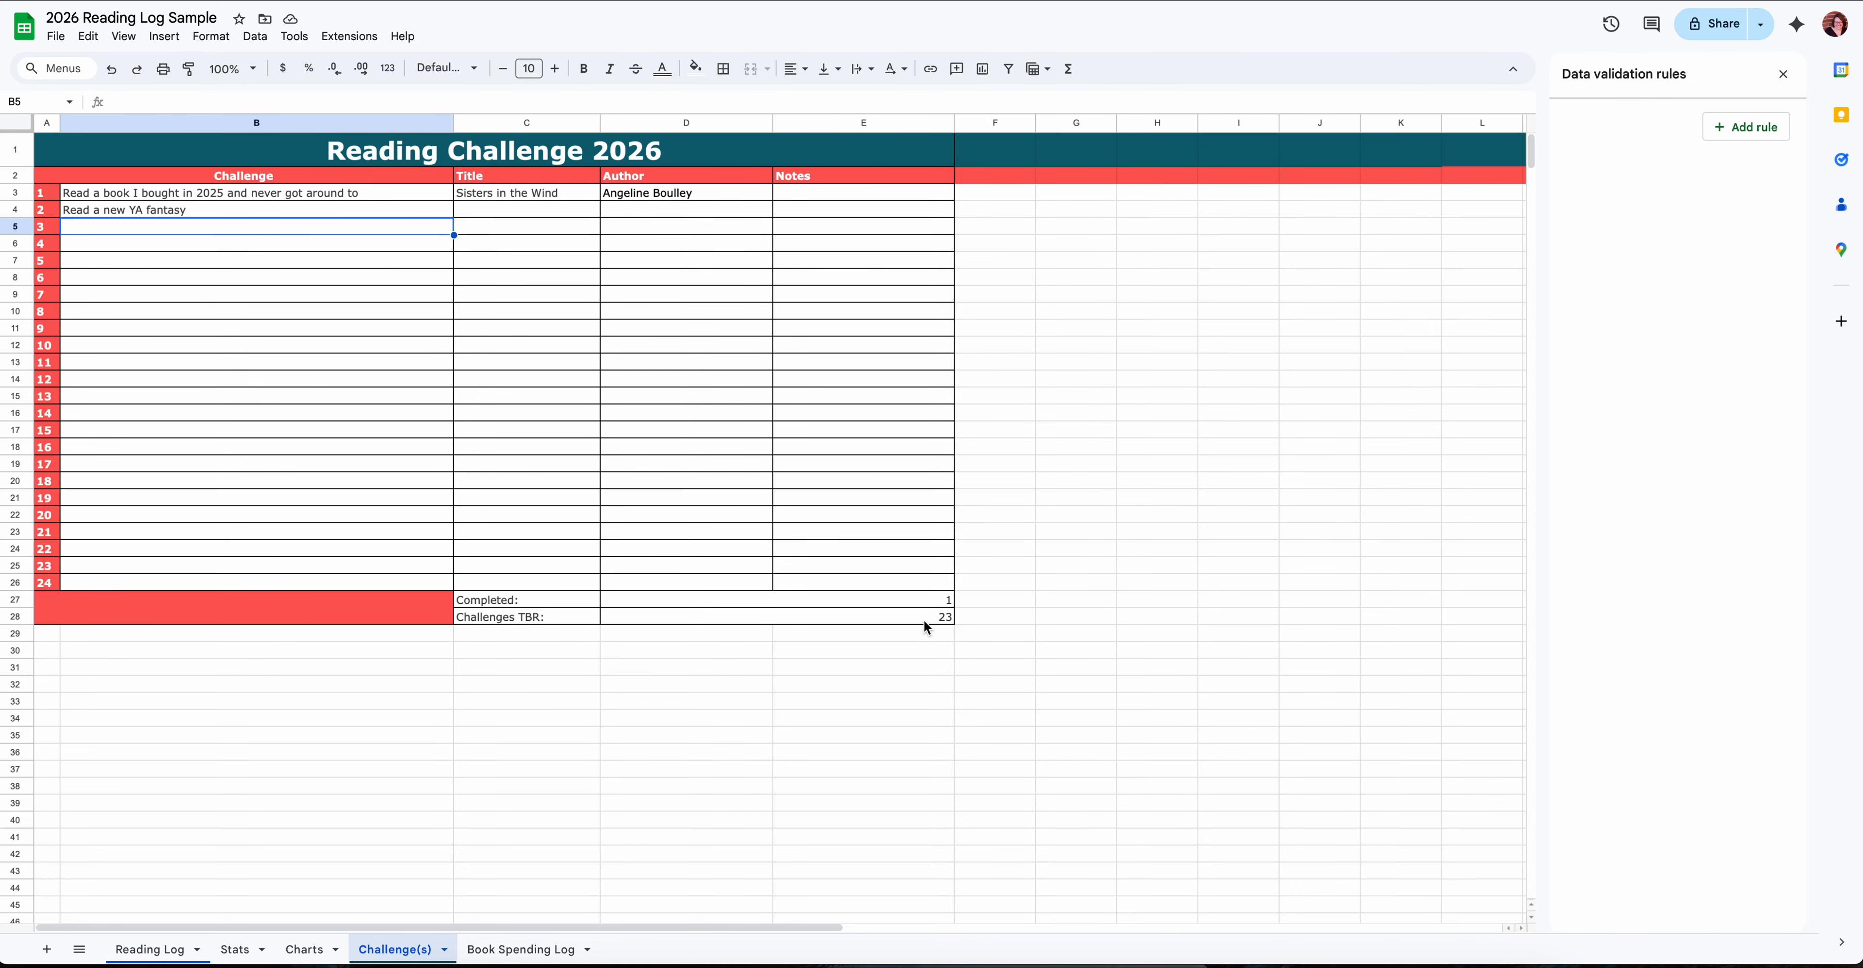
click(946, 606)
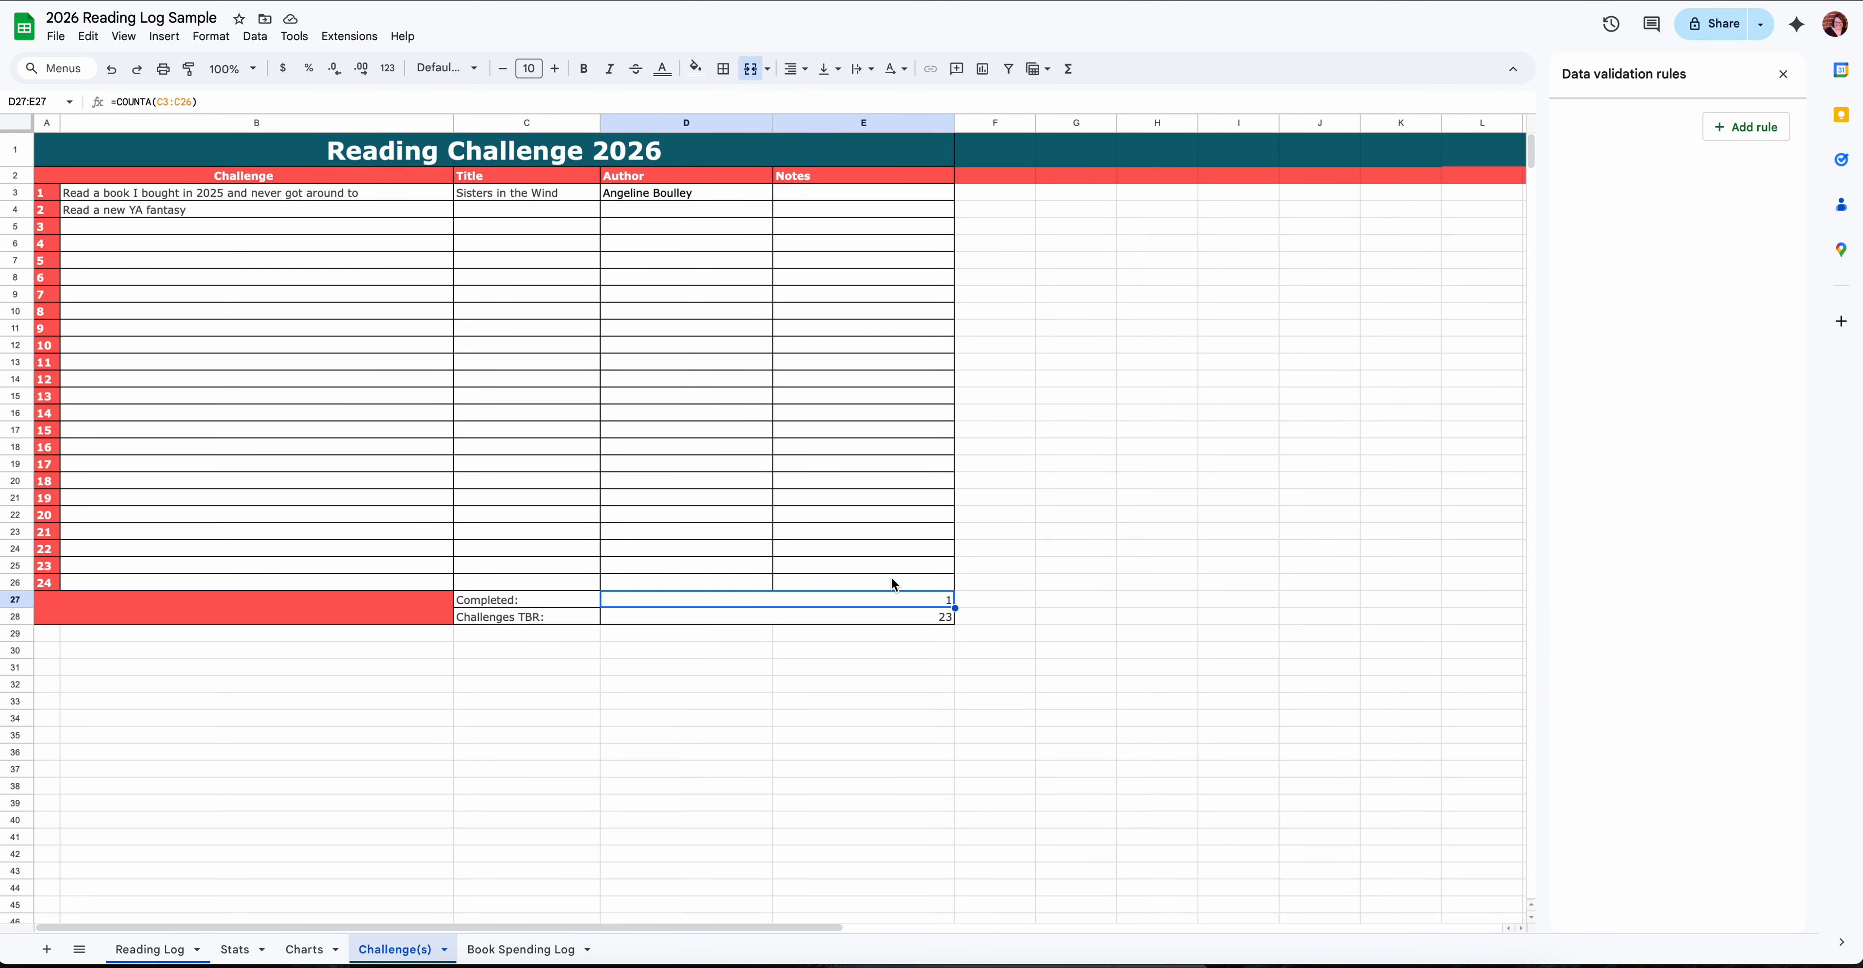
click(939, 616)
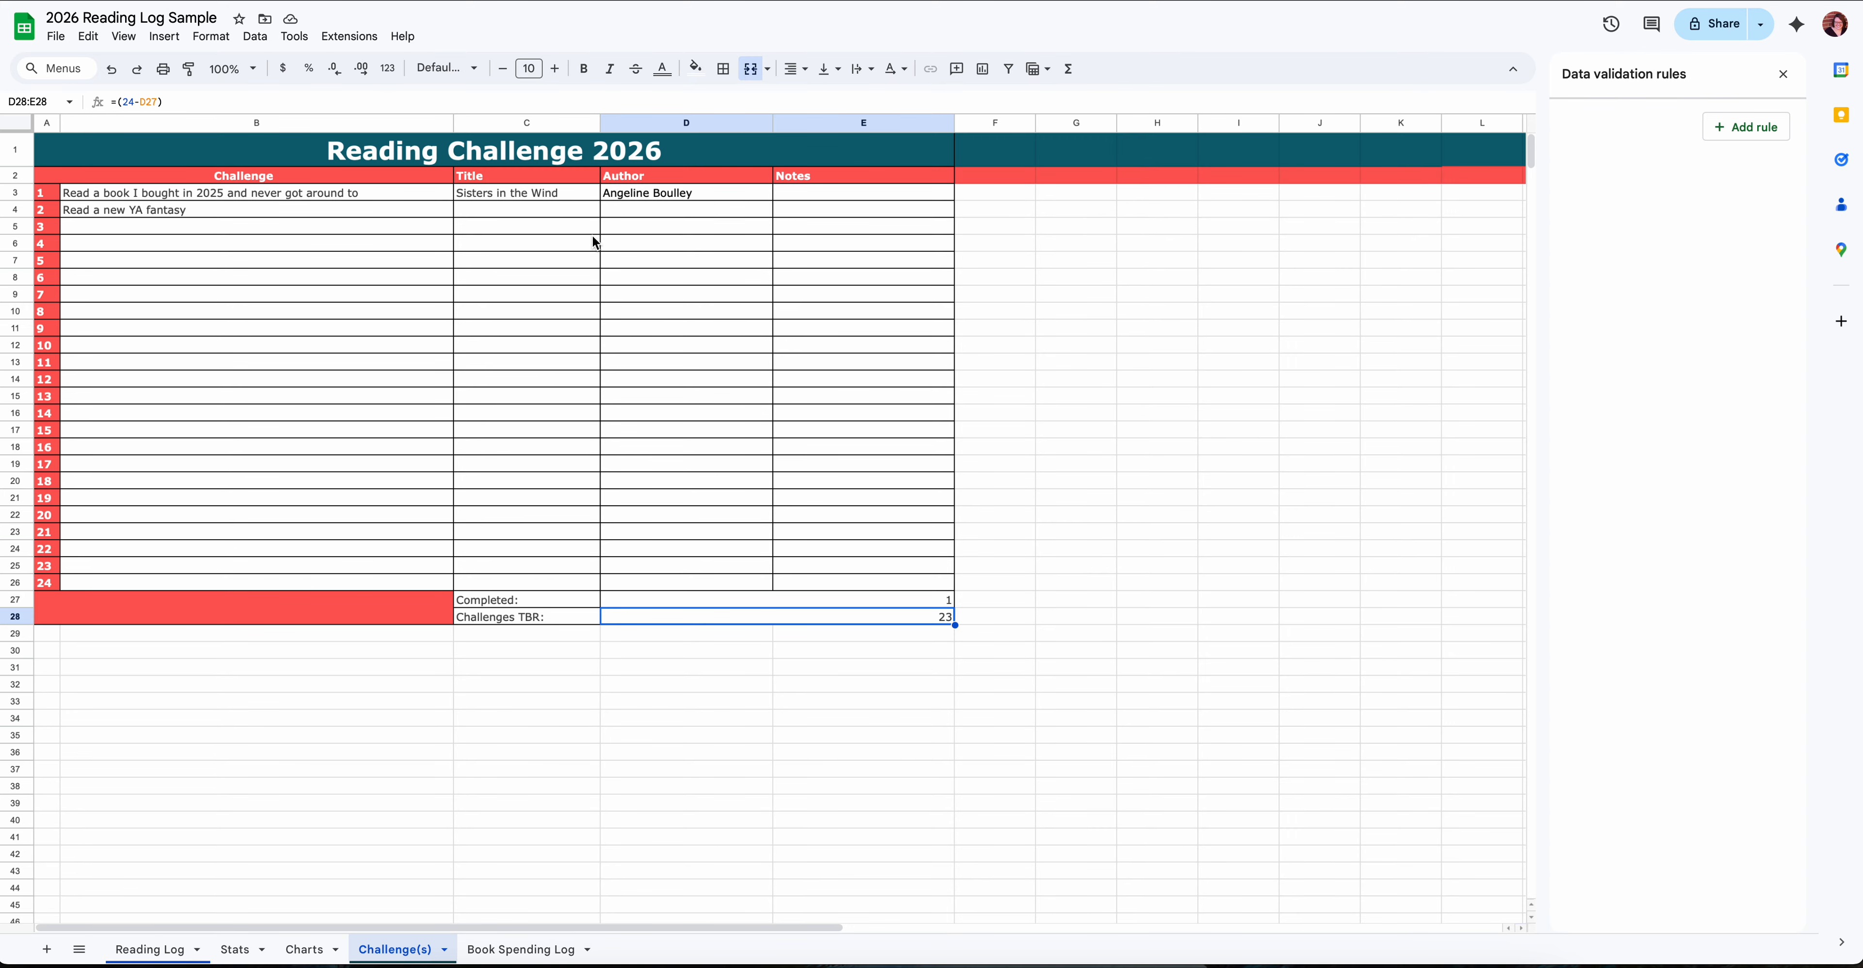
- On the Book Spending Log, open the Retail Source dropdown rule for E3:E1000 and inspect the count formula for Indie
click(509, 951)
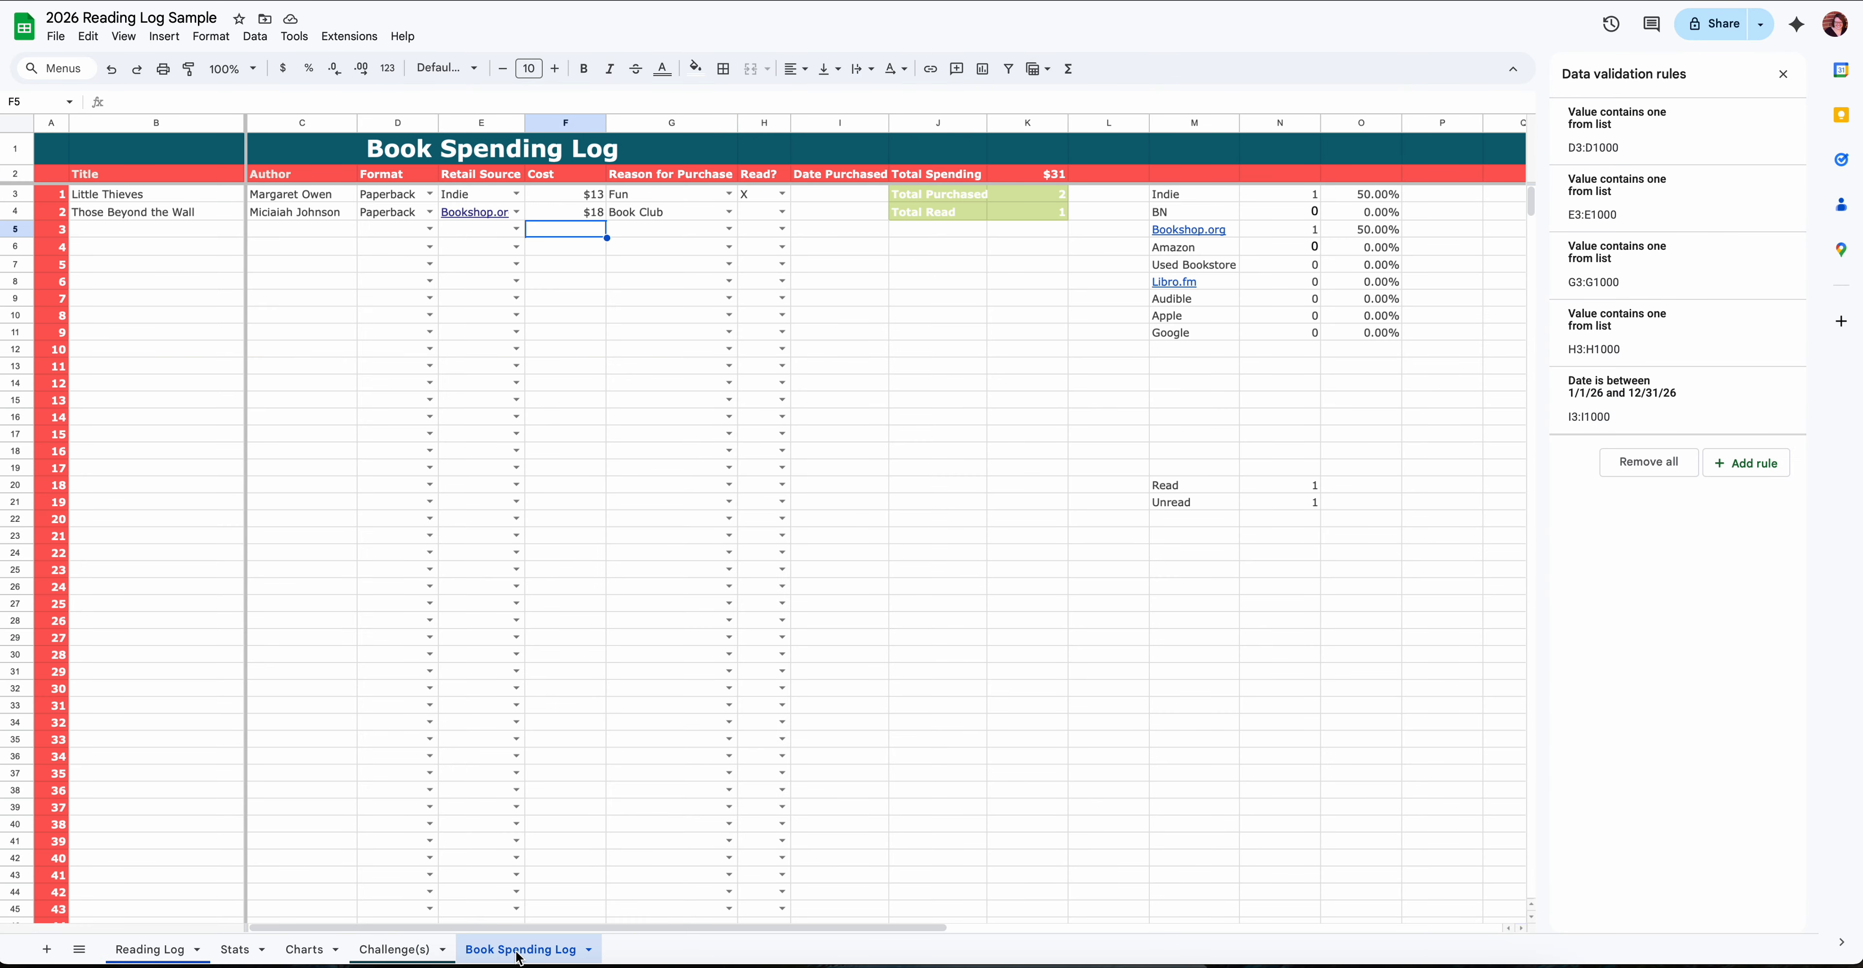
click(486, 233)
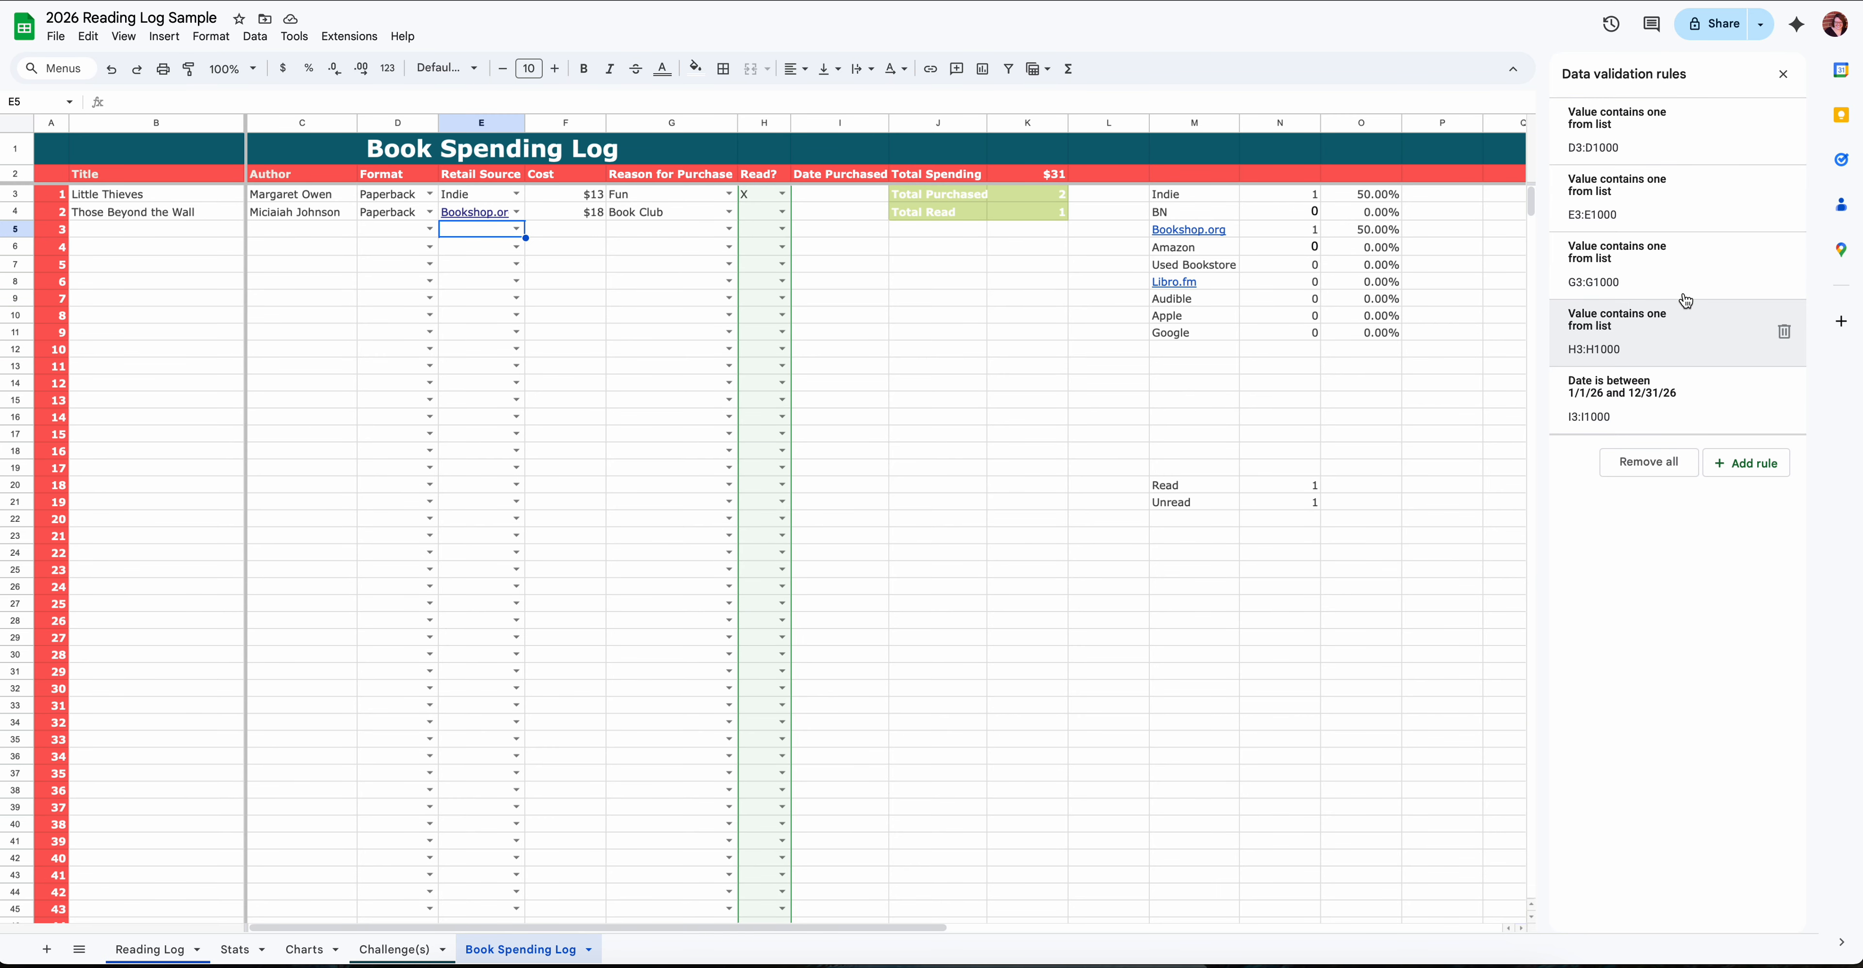
click(1690, 210)
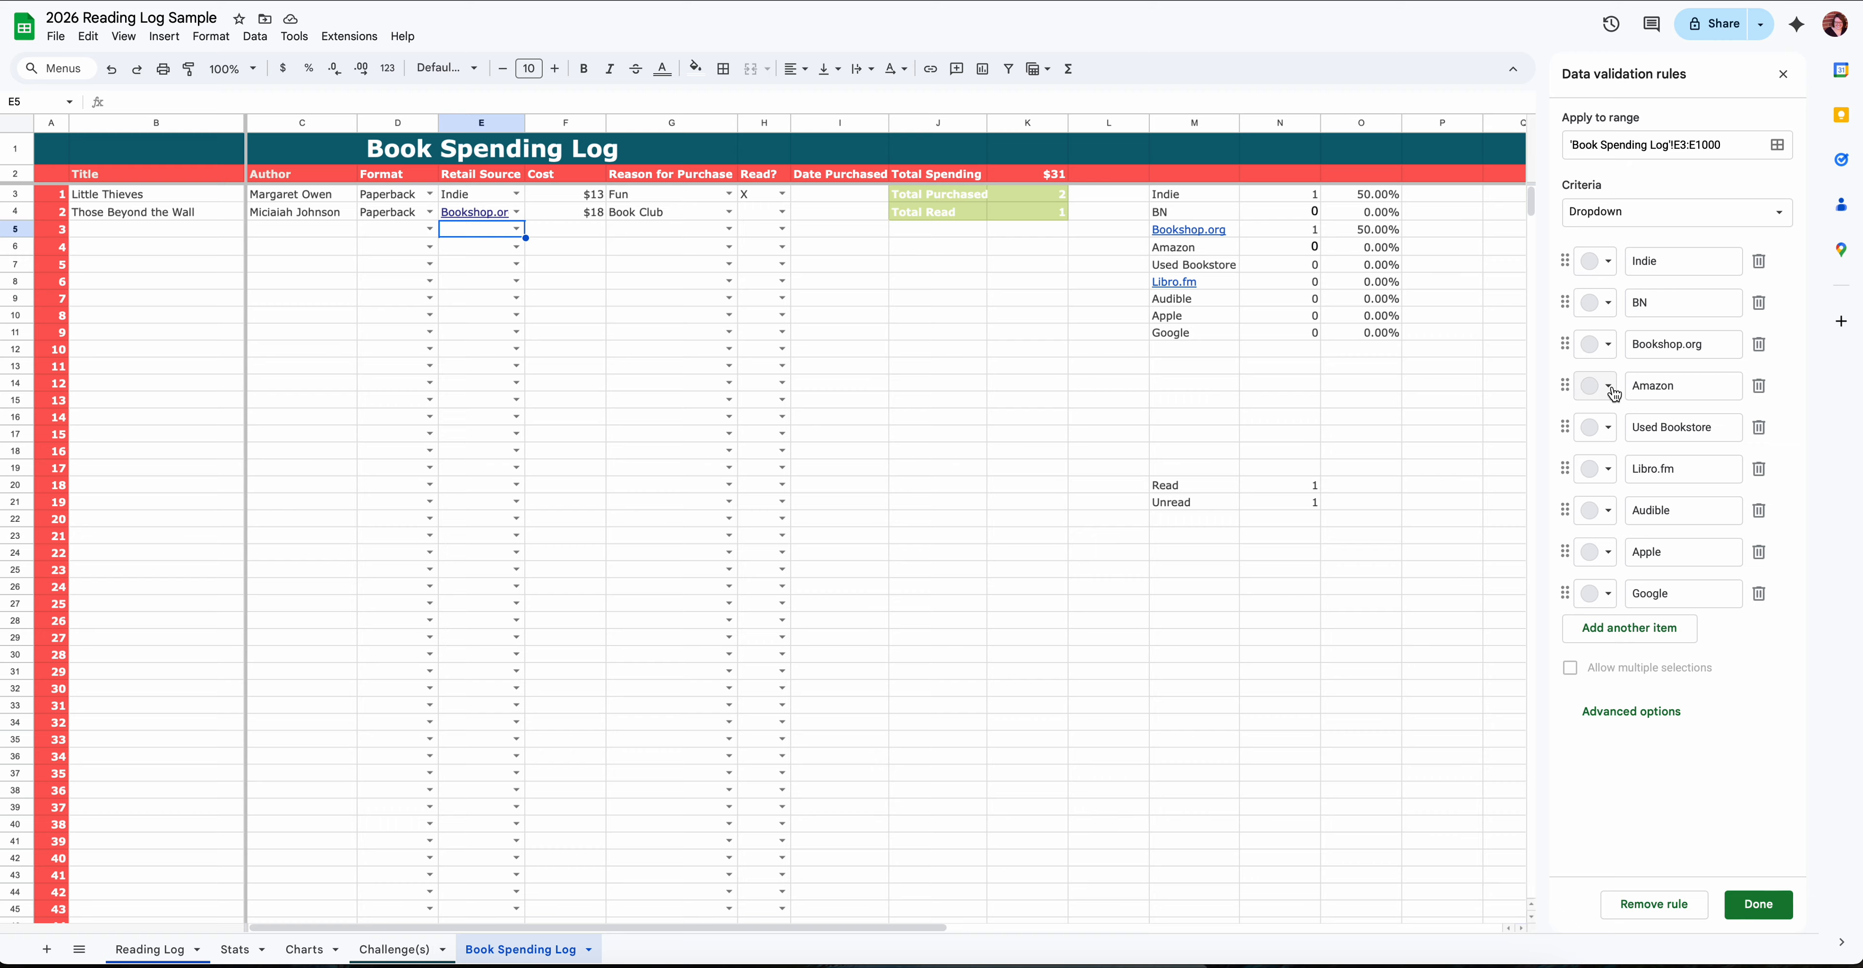
click(1174, 348)
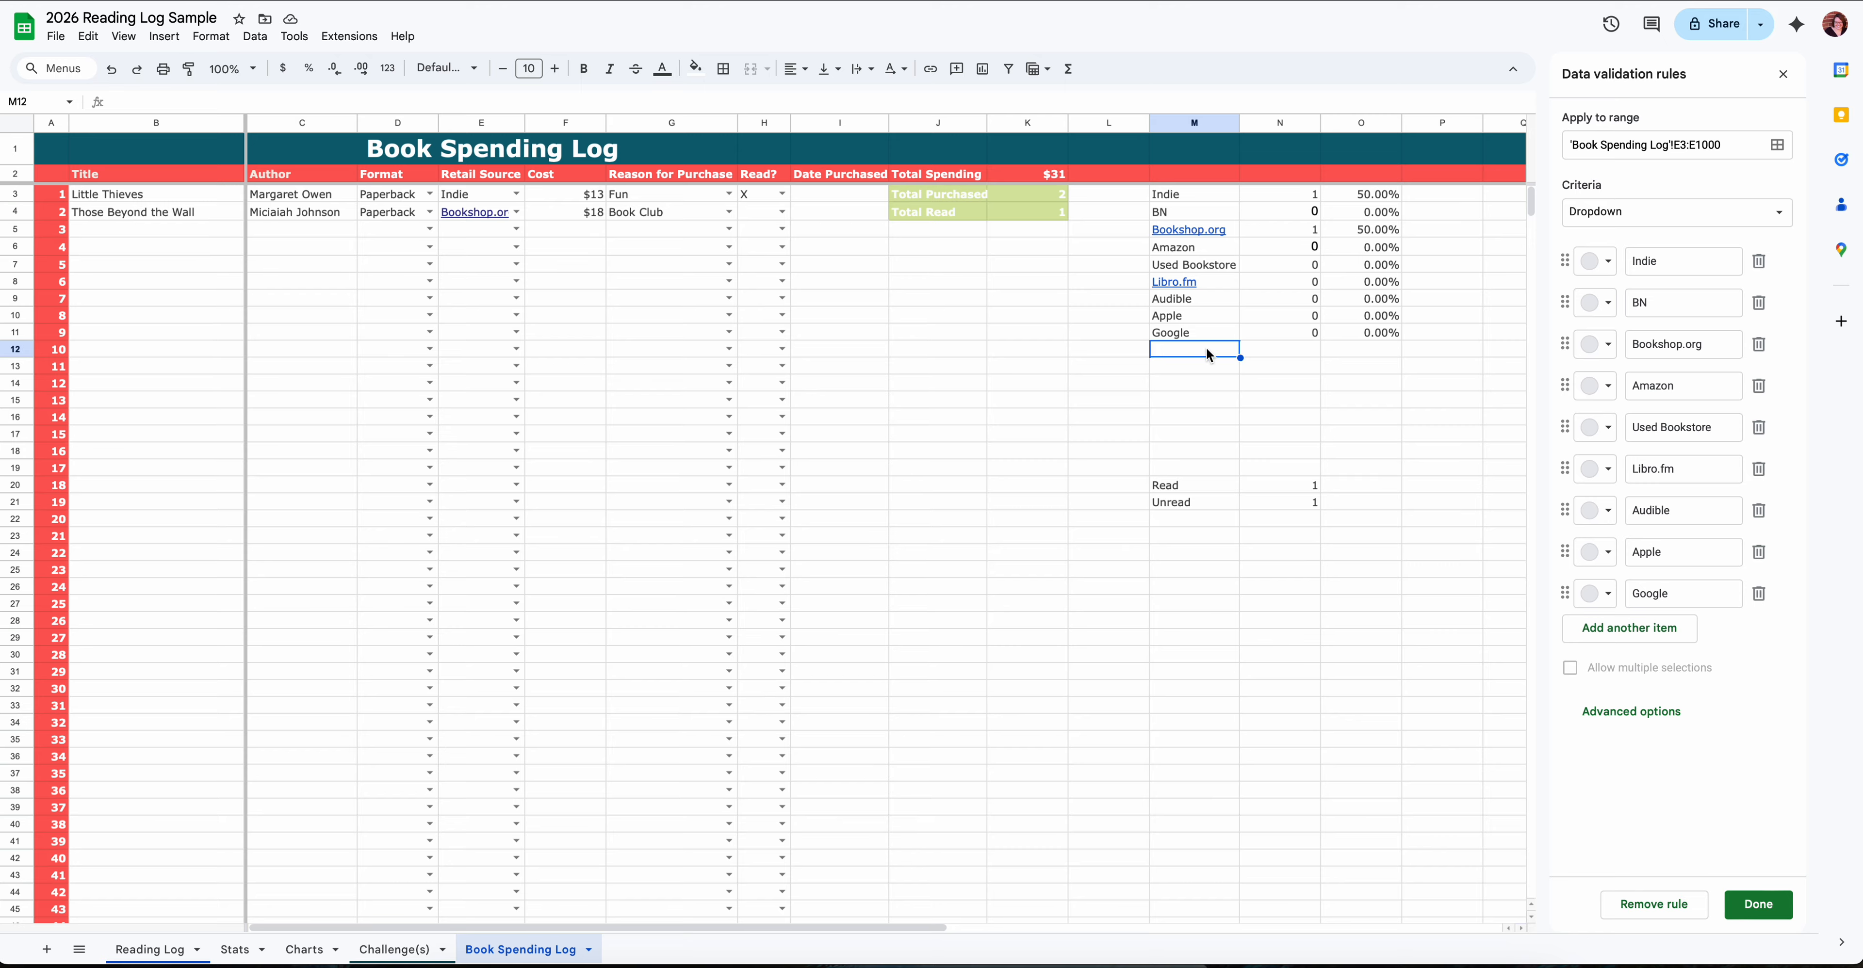
click(1286, 194)
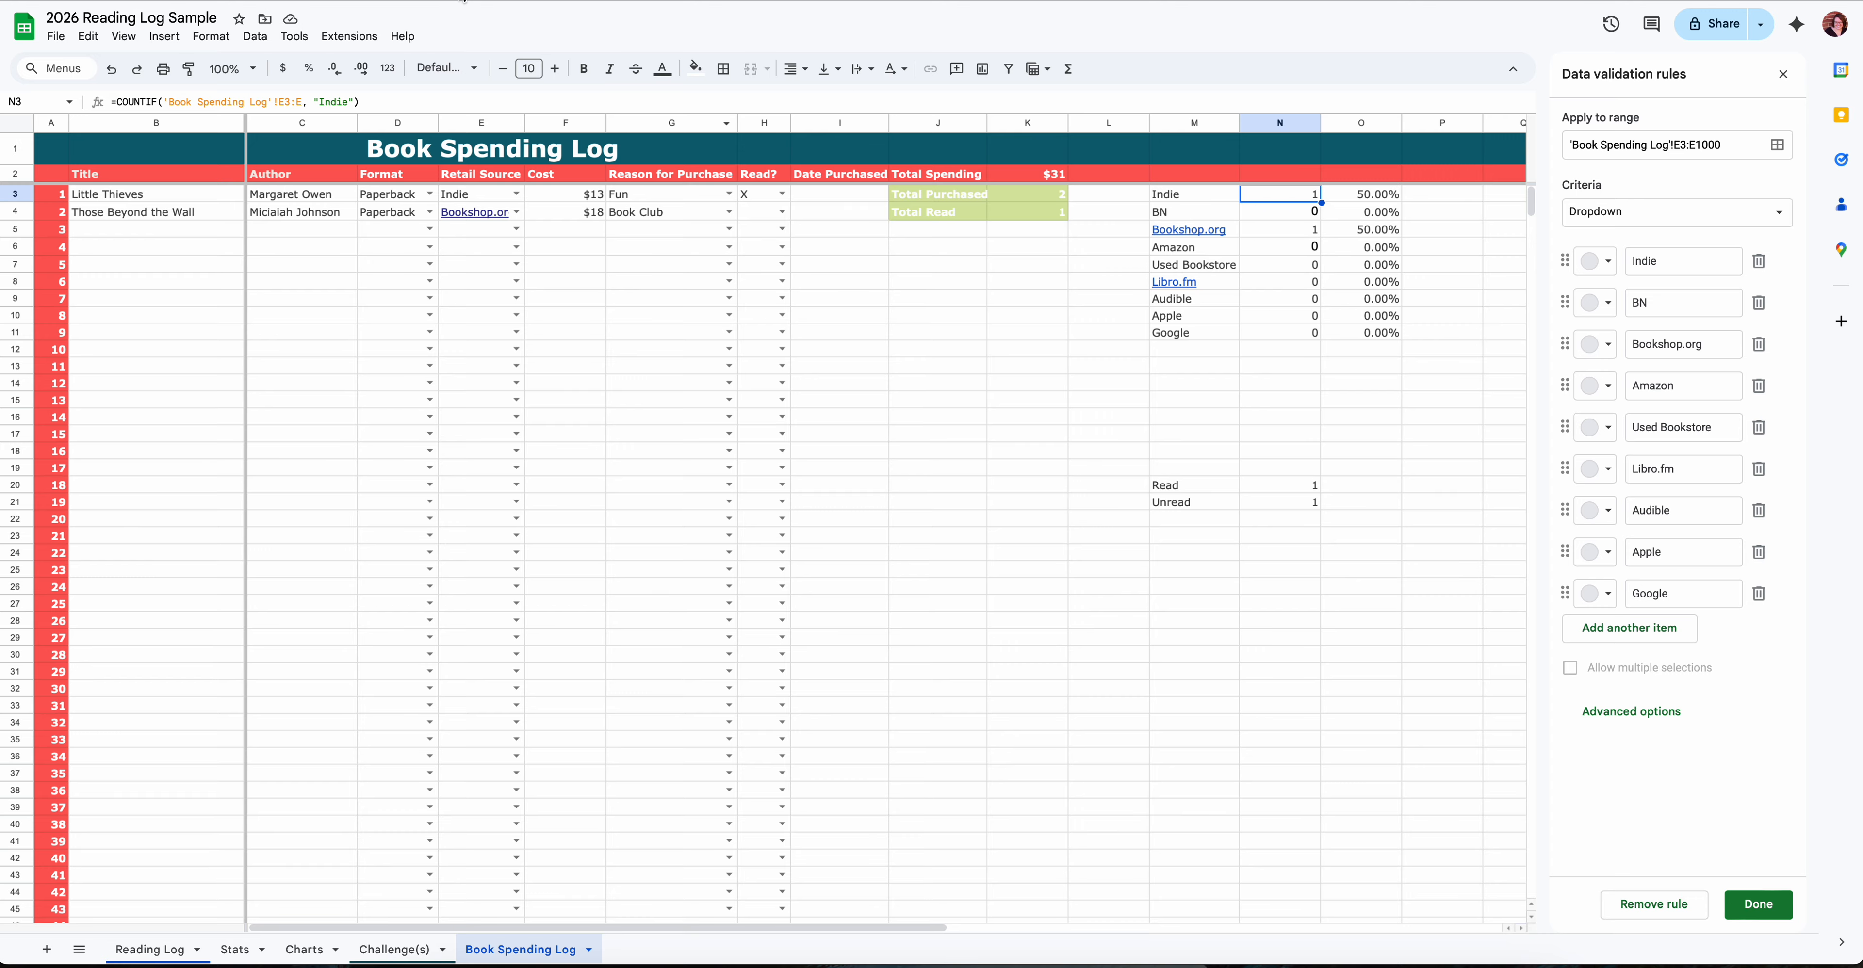
- On the Book Spending Log, examine the full COUNTIF formula for Indie and the percentage formula for Google
drag(371, 107, 105, 102)
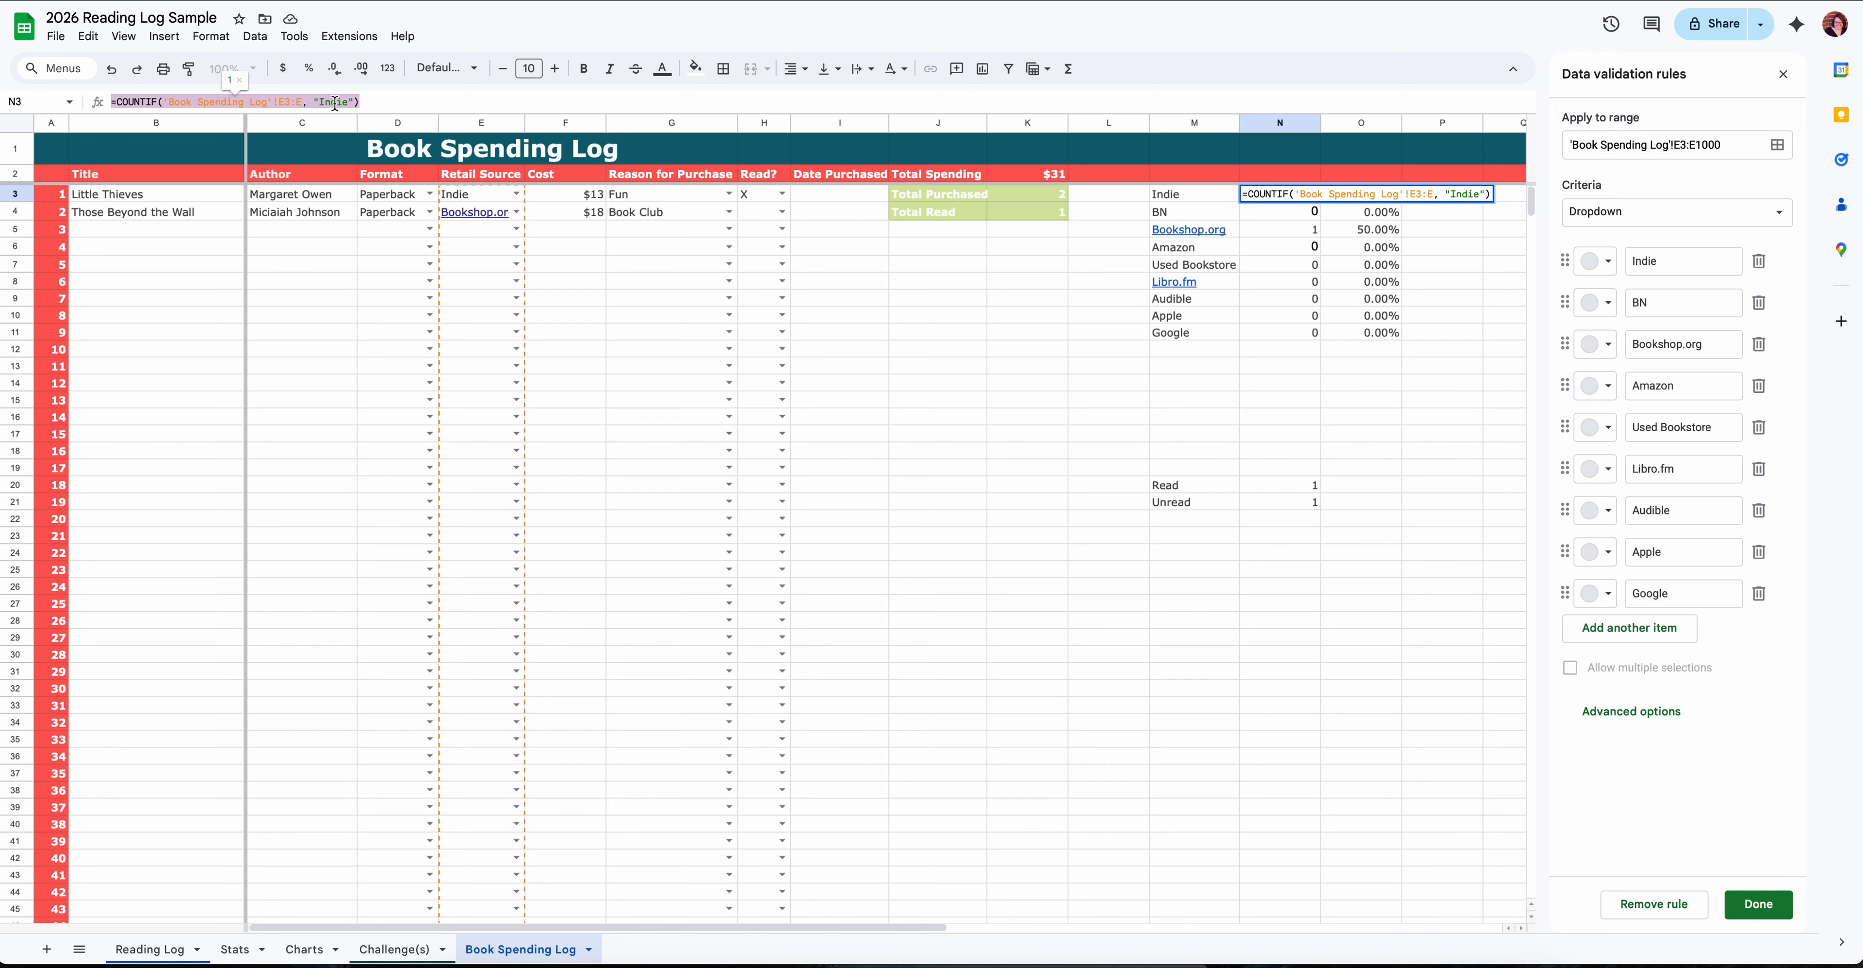
click(1374, 331)
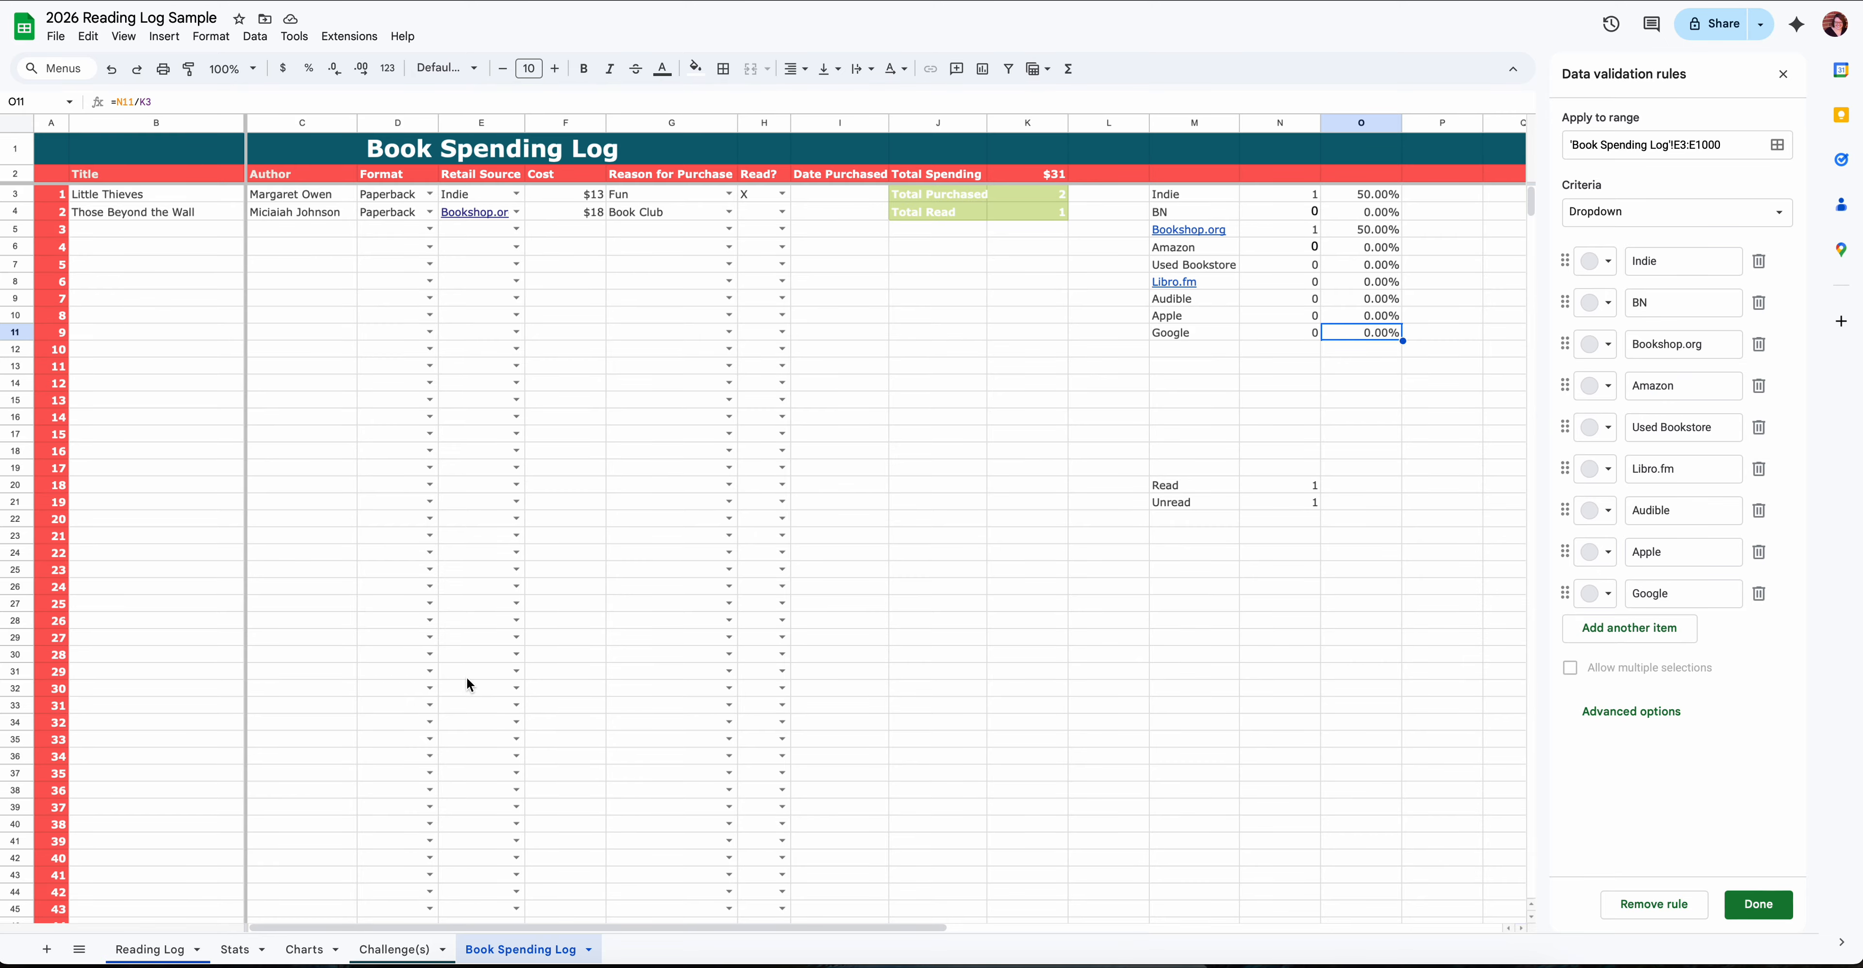
- Review the category tables on the Stats sheet and inspect the formula behind Total Read
click(238, 949)
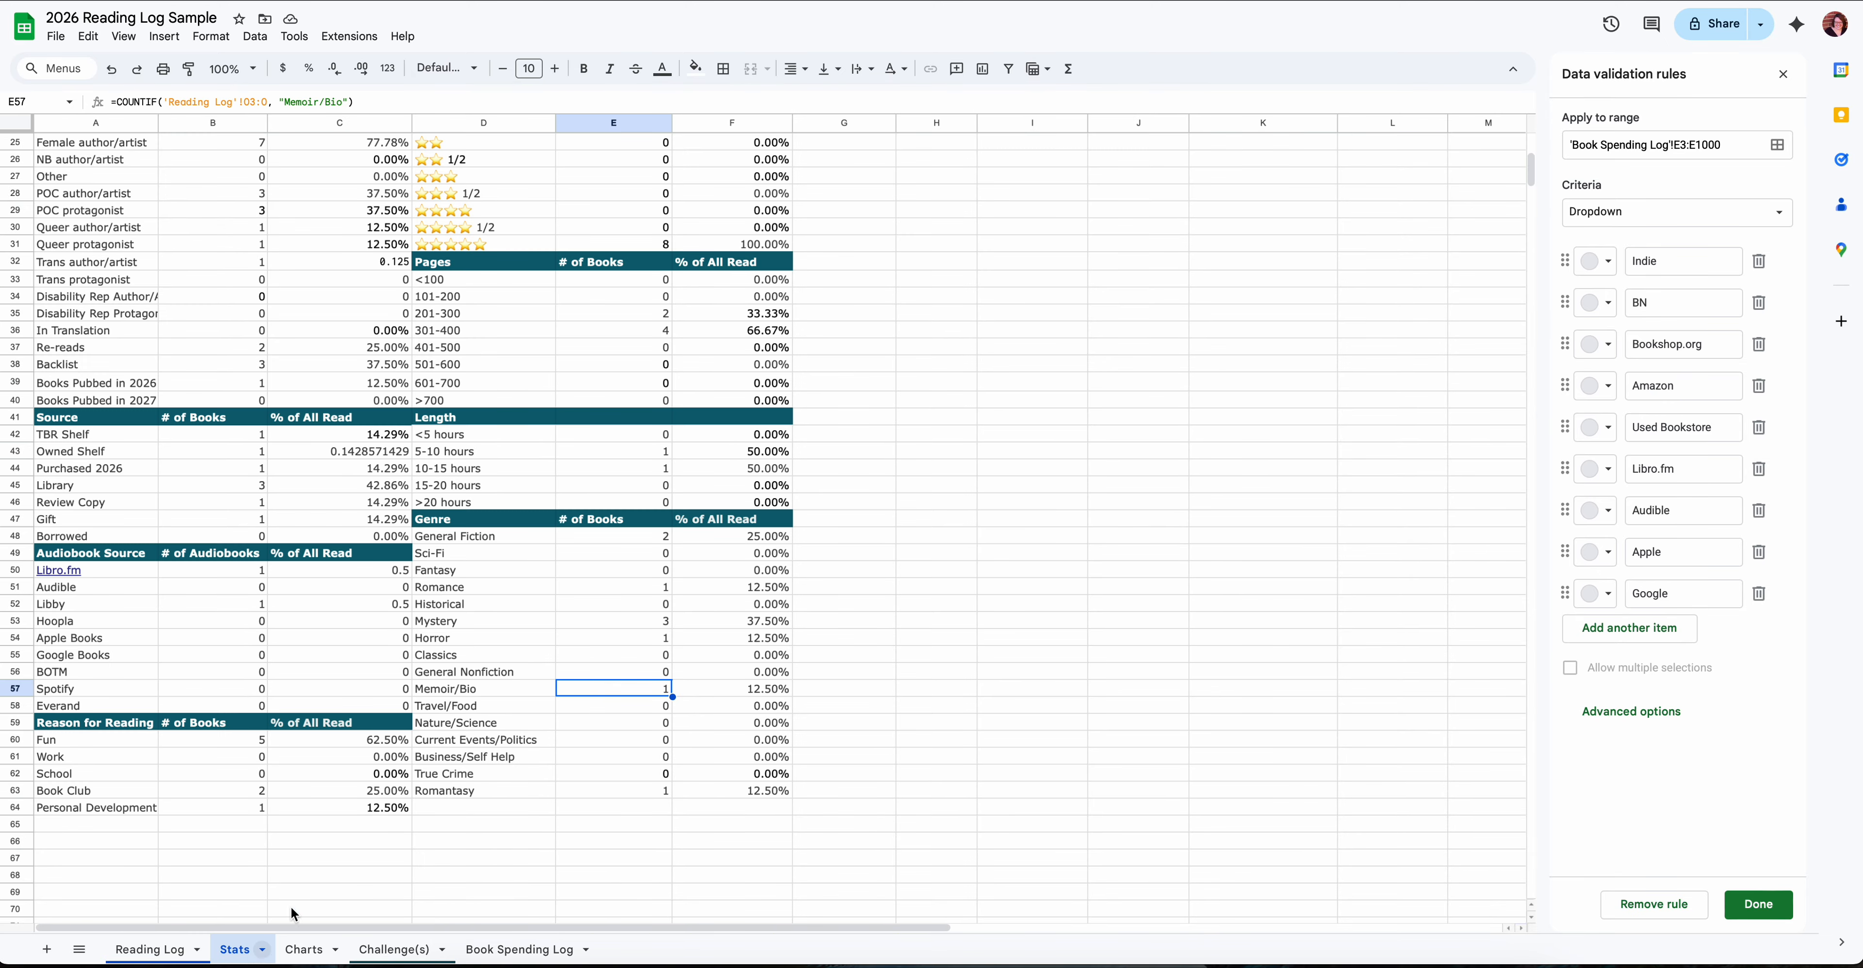
scroll(263, 315, up, 10)
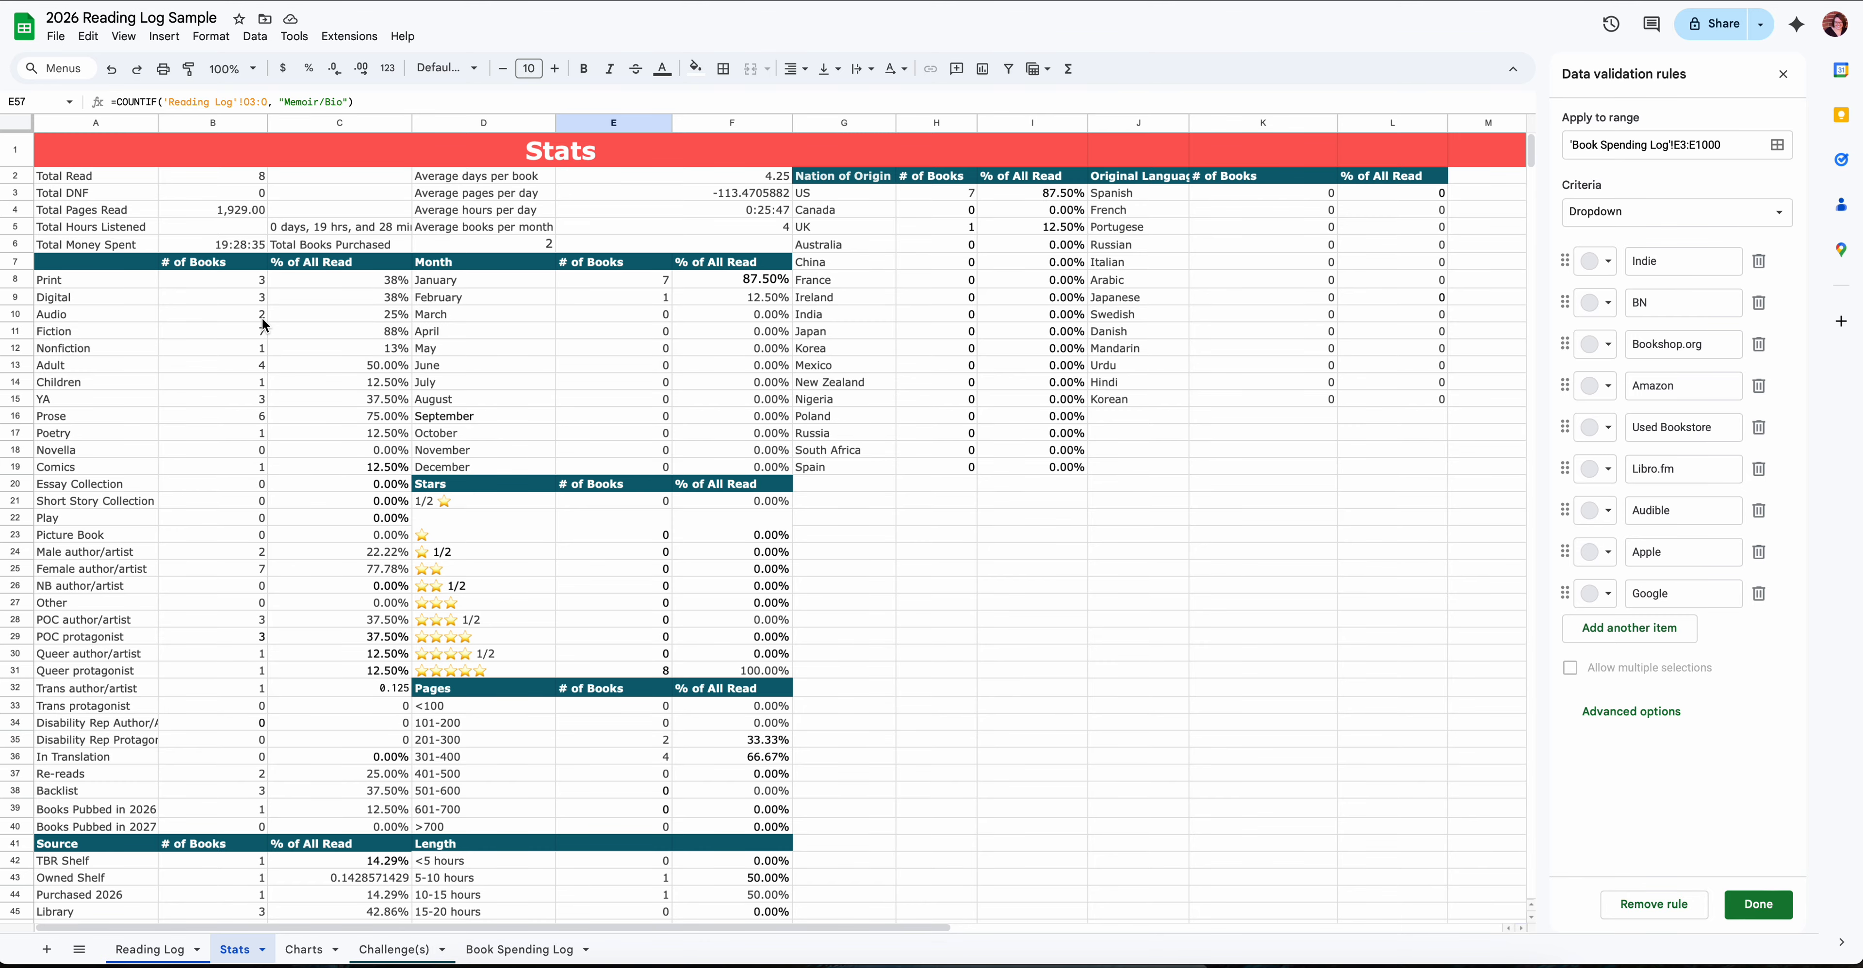
scroll(251, 347, down, 1)
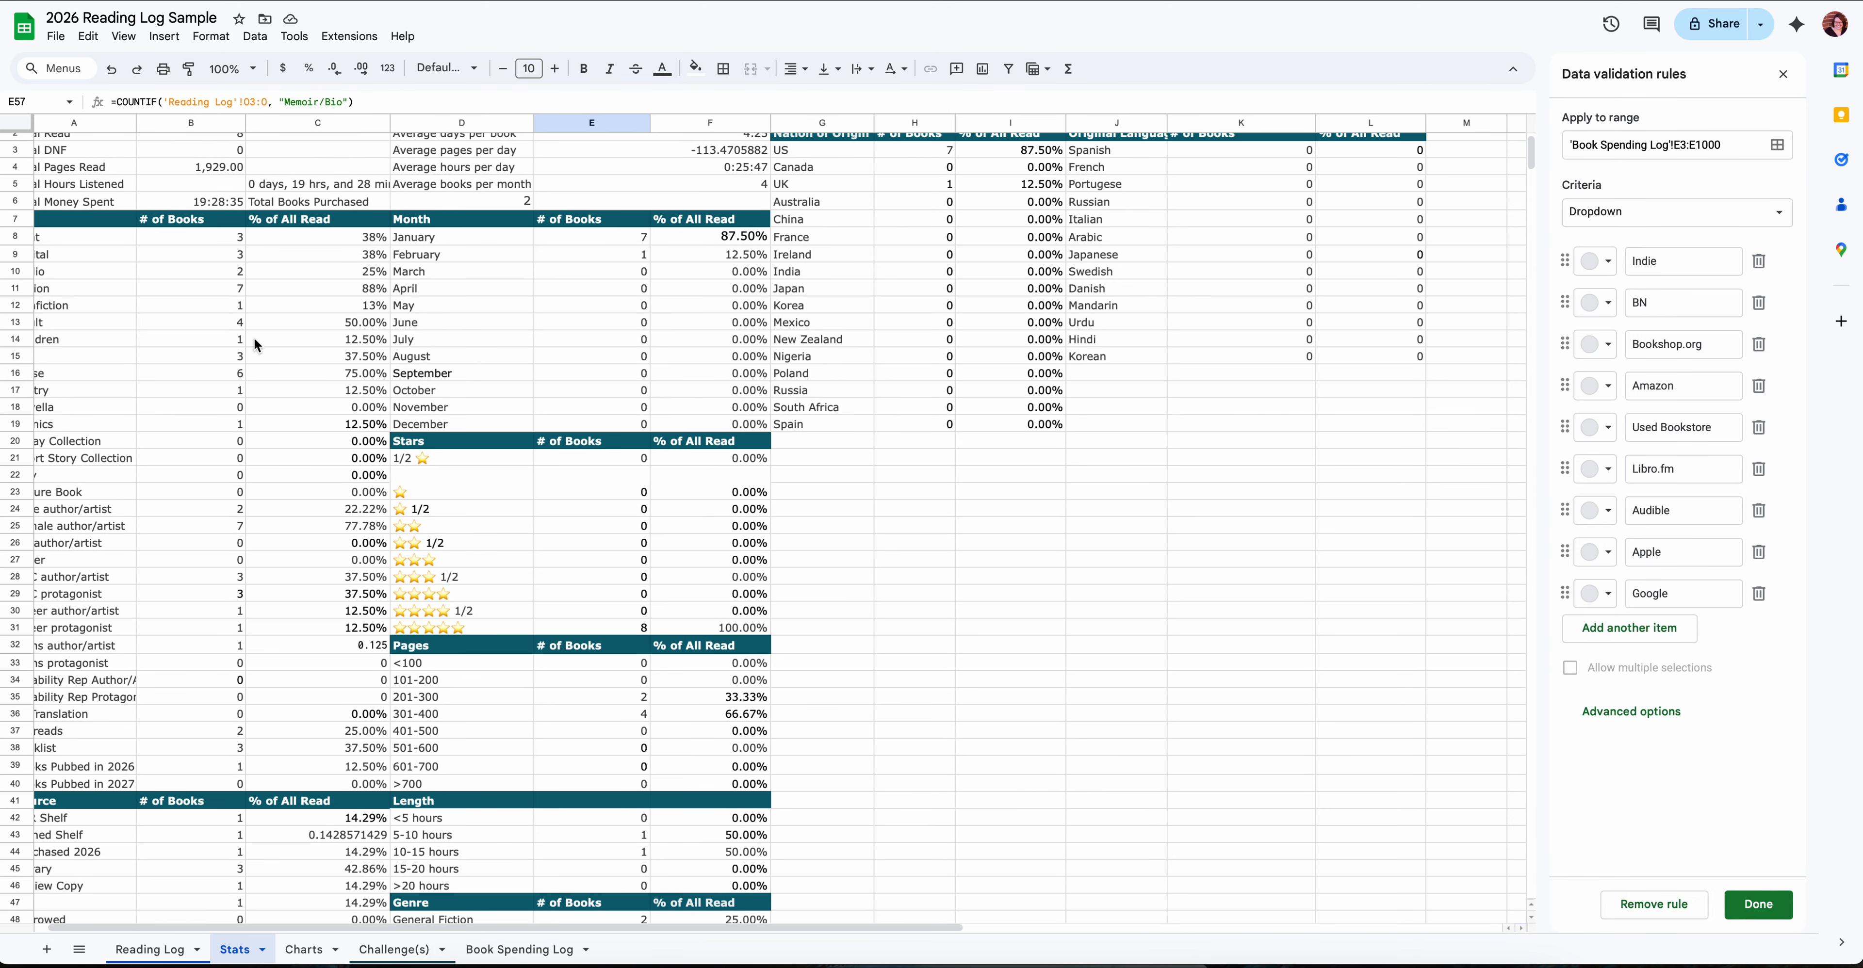
scroll(253, 336, up, 1)
scroll(253, 337, left, 1)
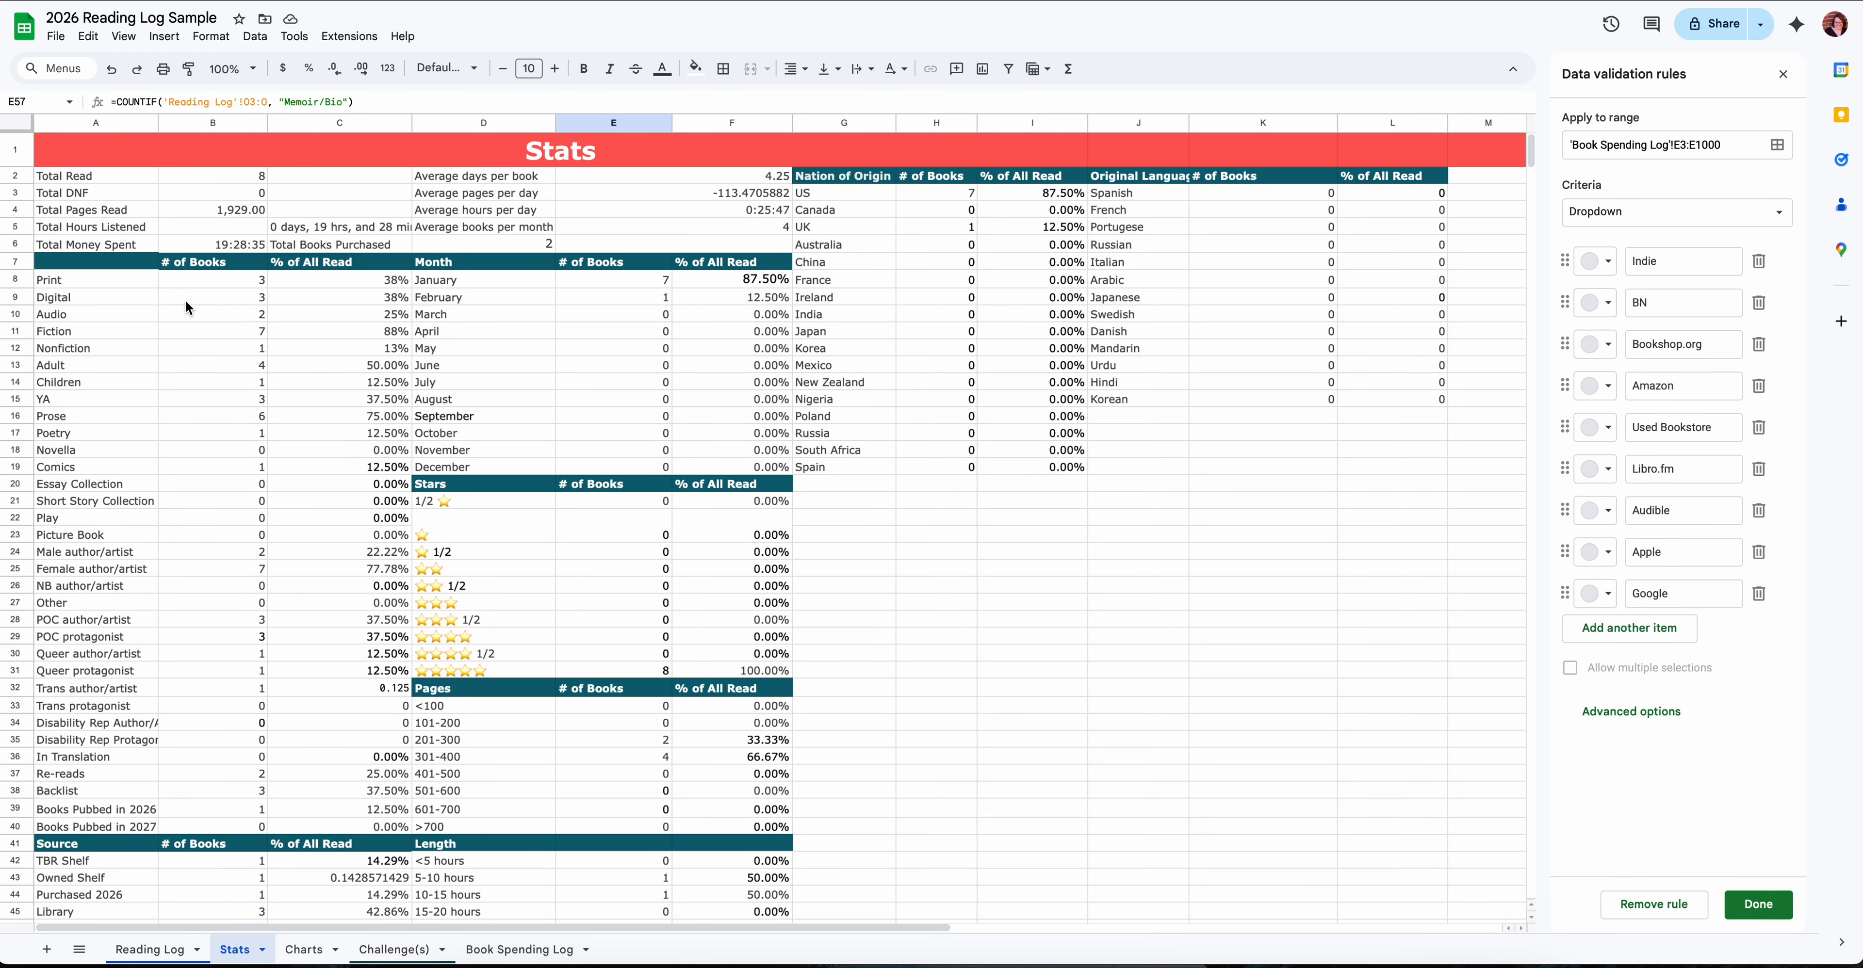
click(182, 181)
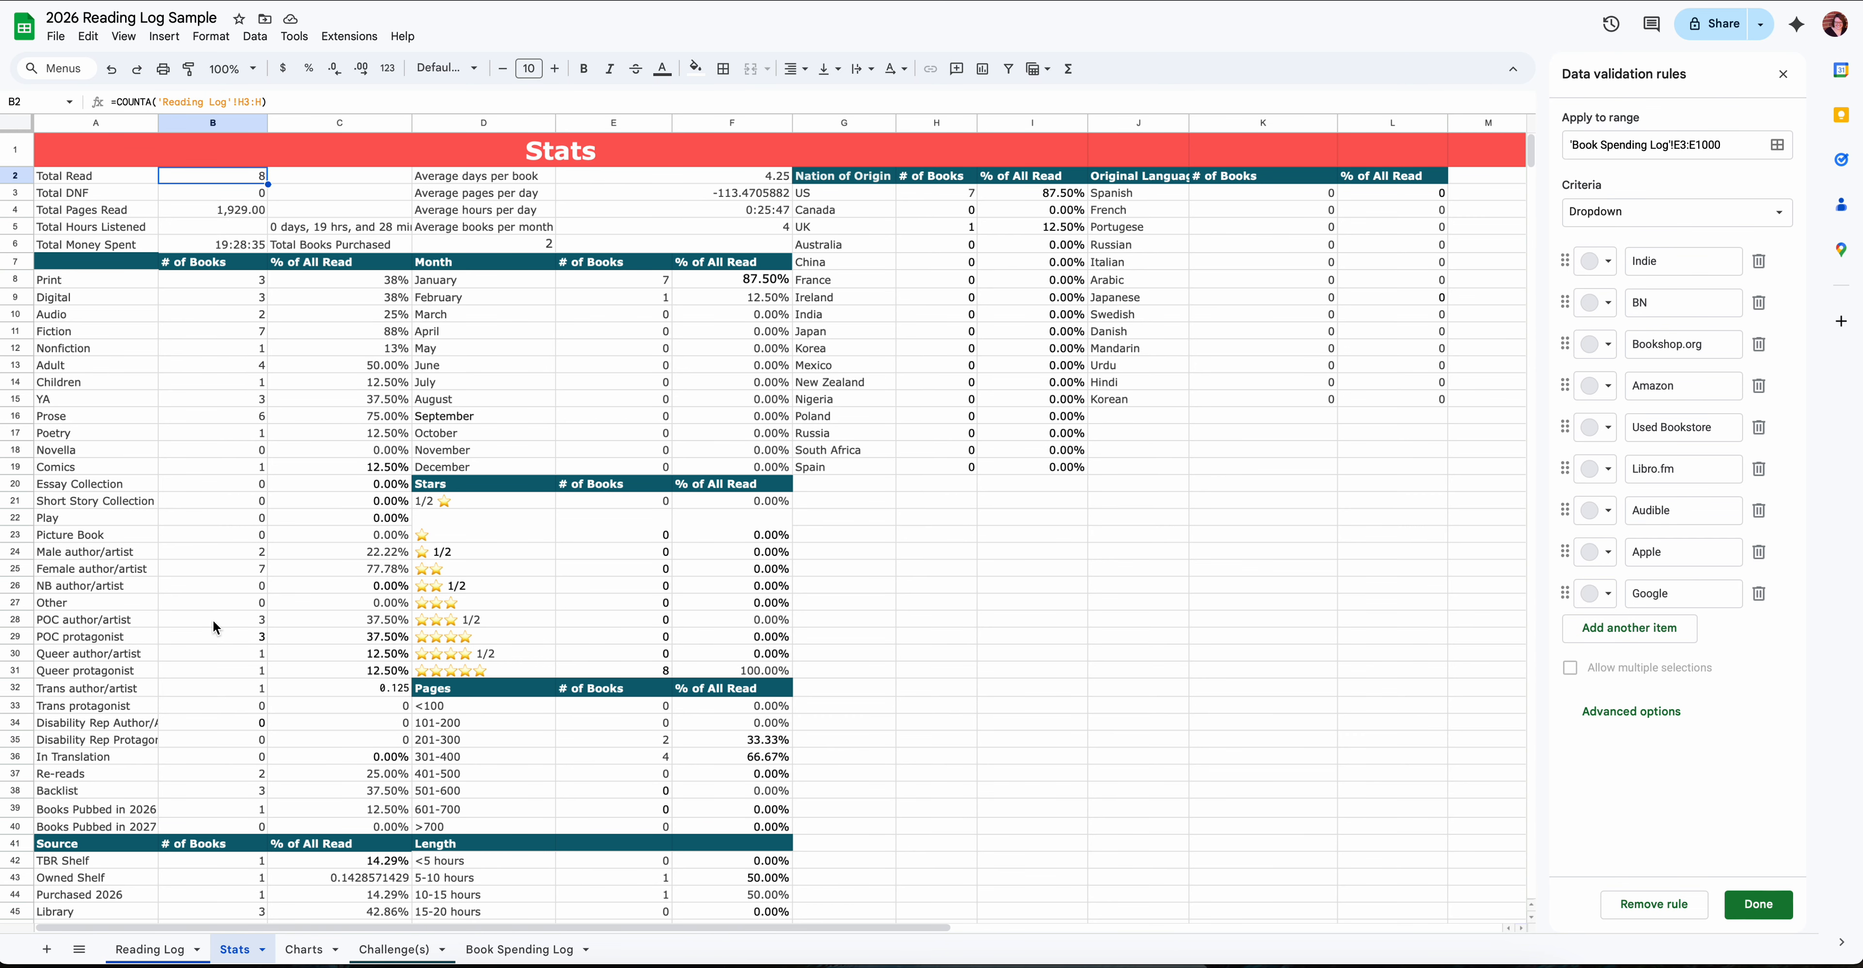
- Compare the book entries in the first columns of the Reading Log with the totals on the Stats sheet
click(150, 949)
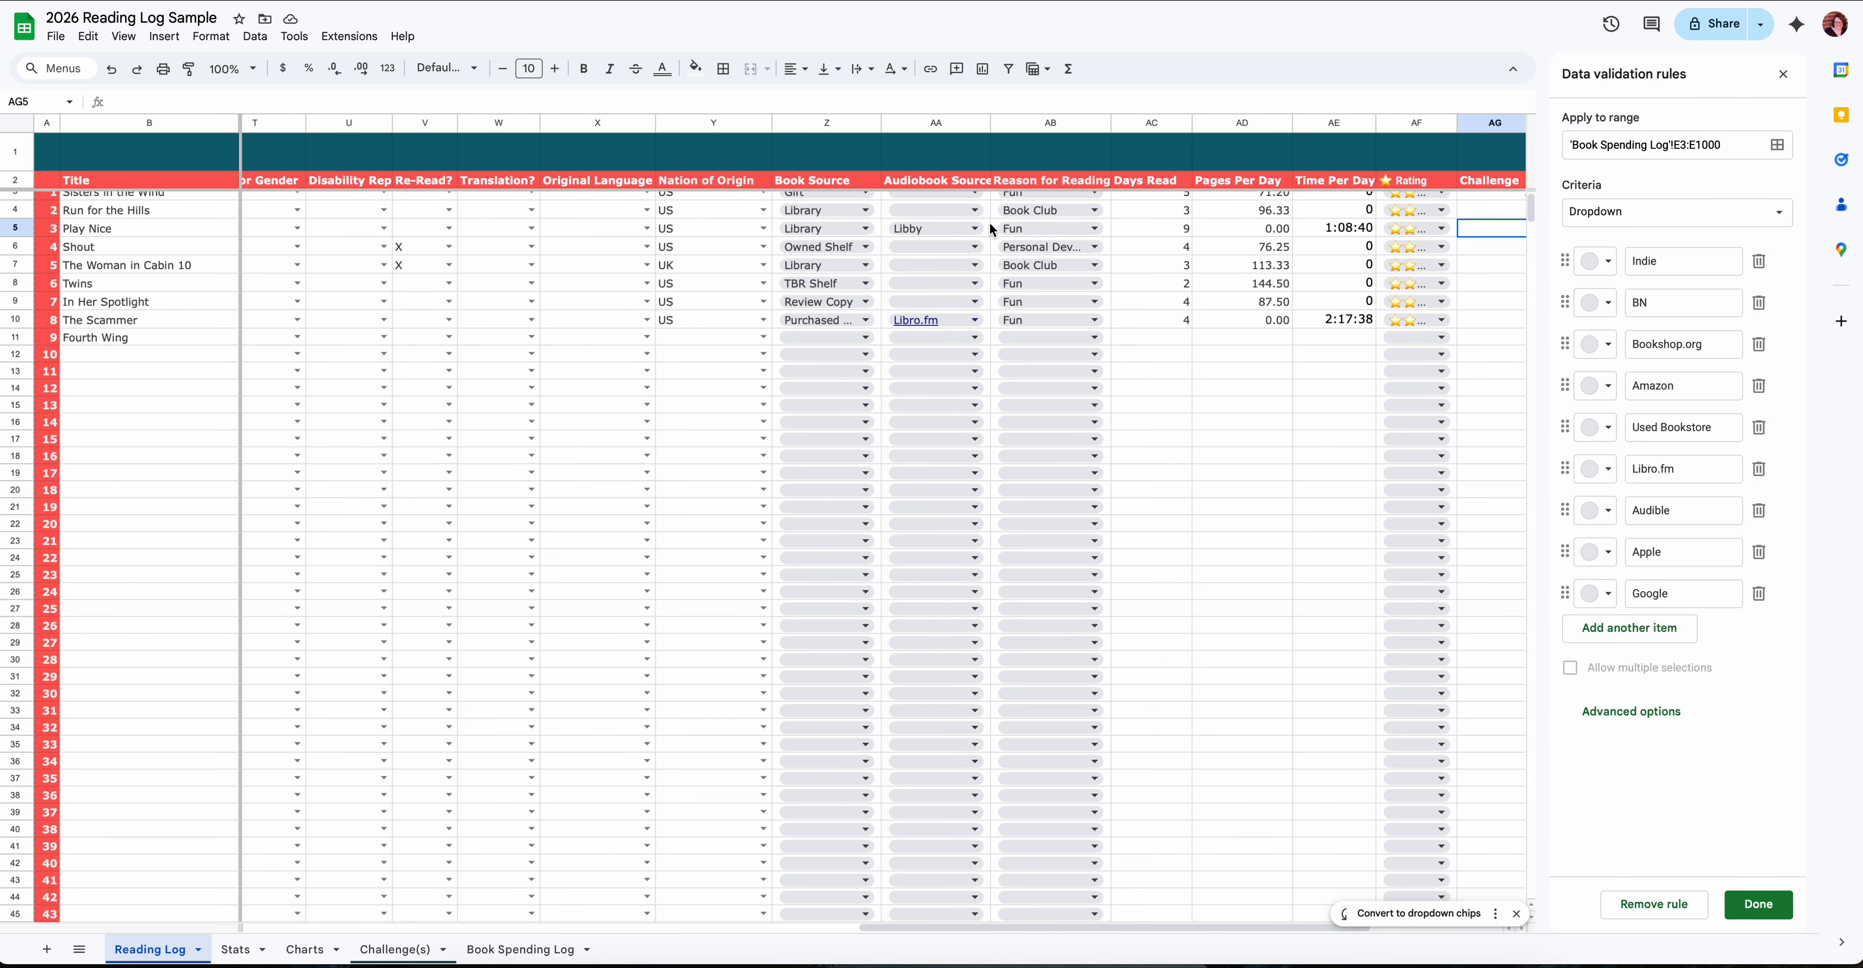
scroll(688, 233, left, 20)
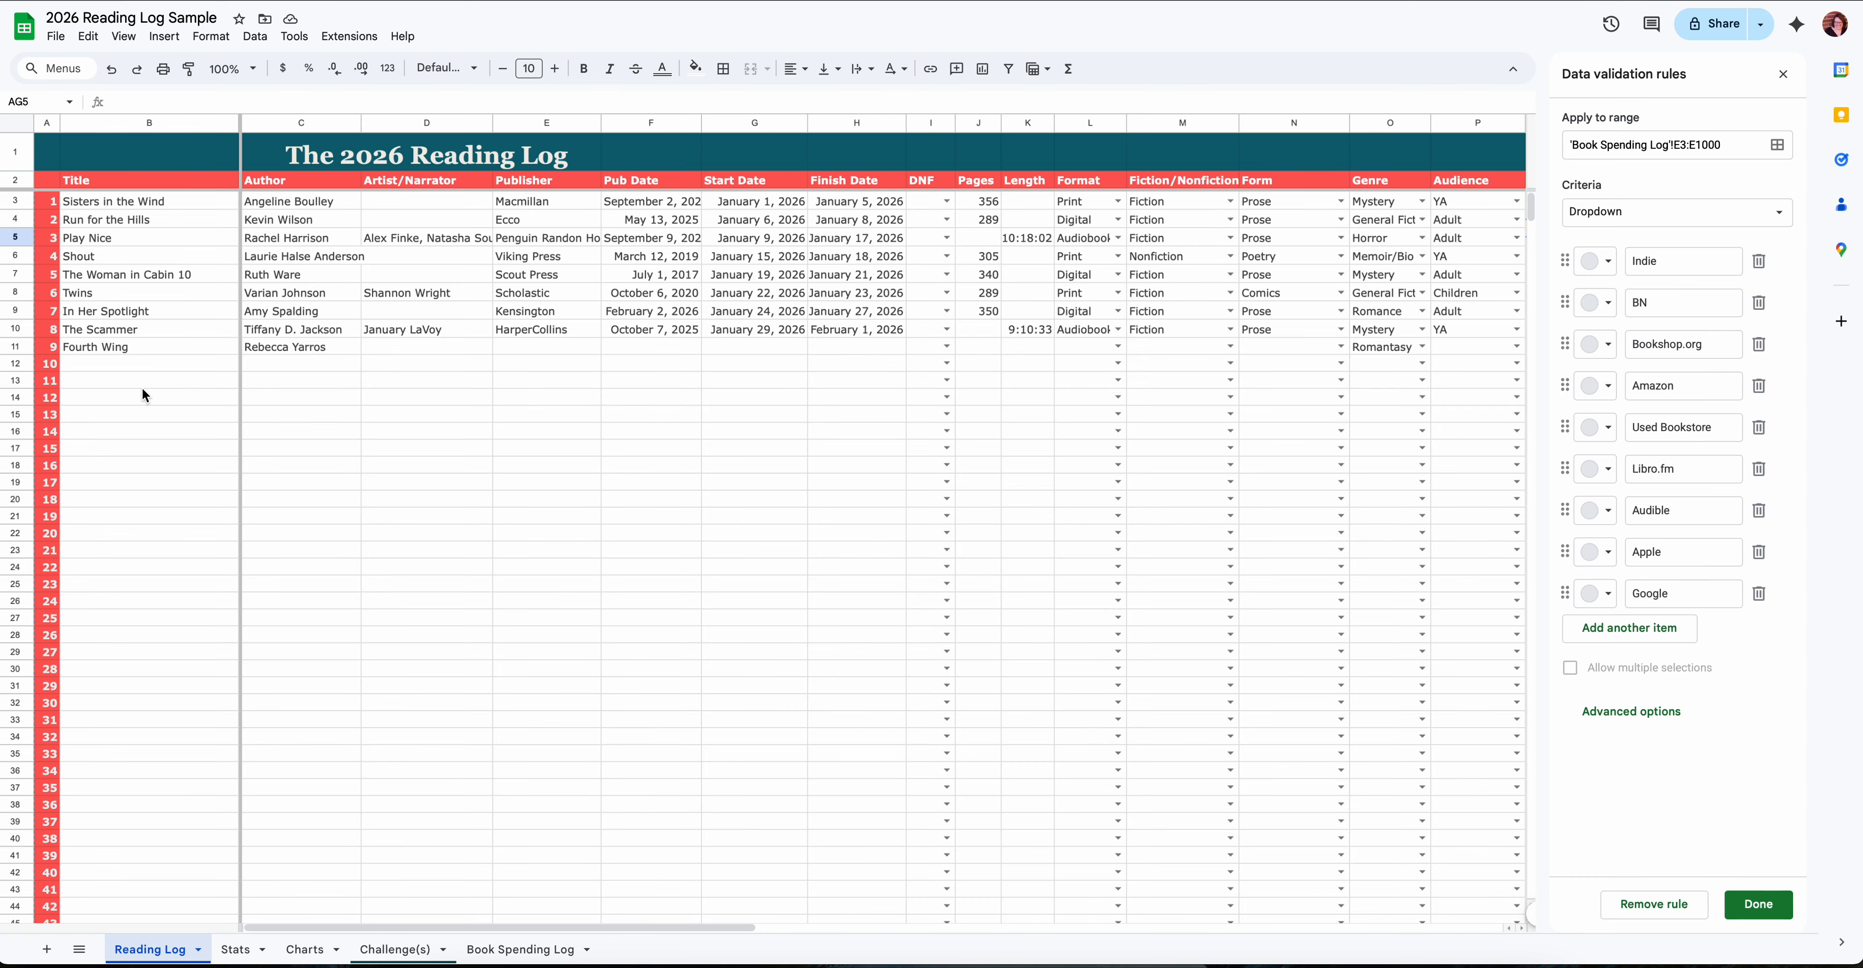
click(236, 950)
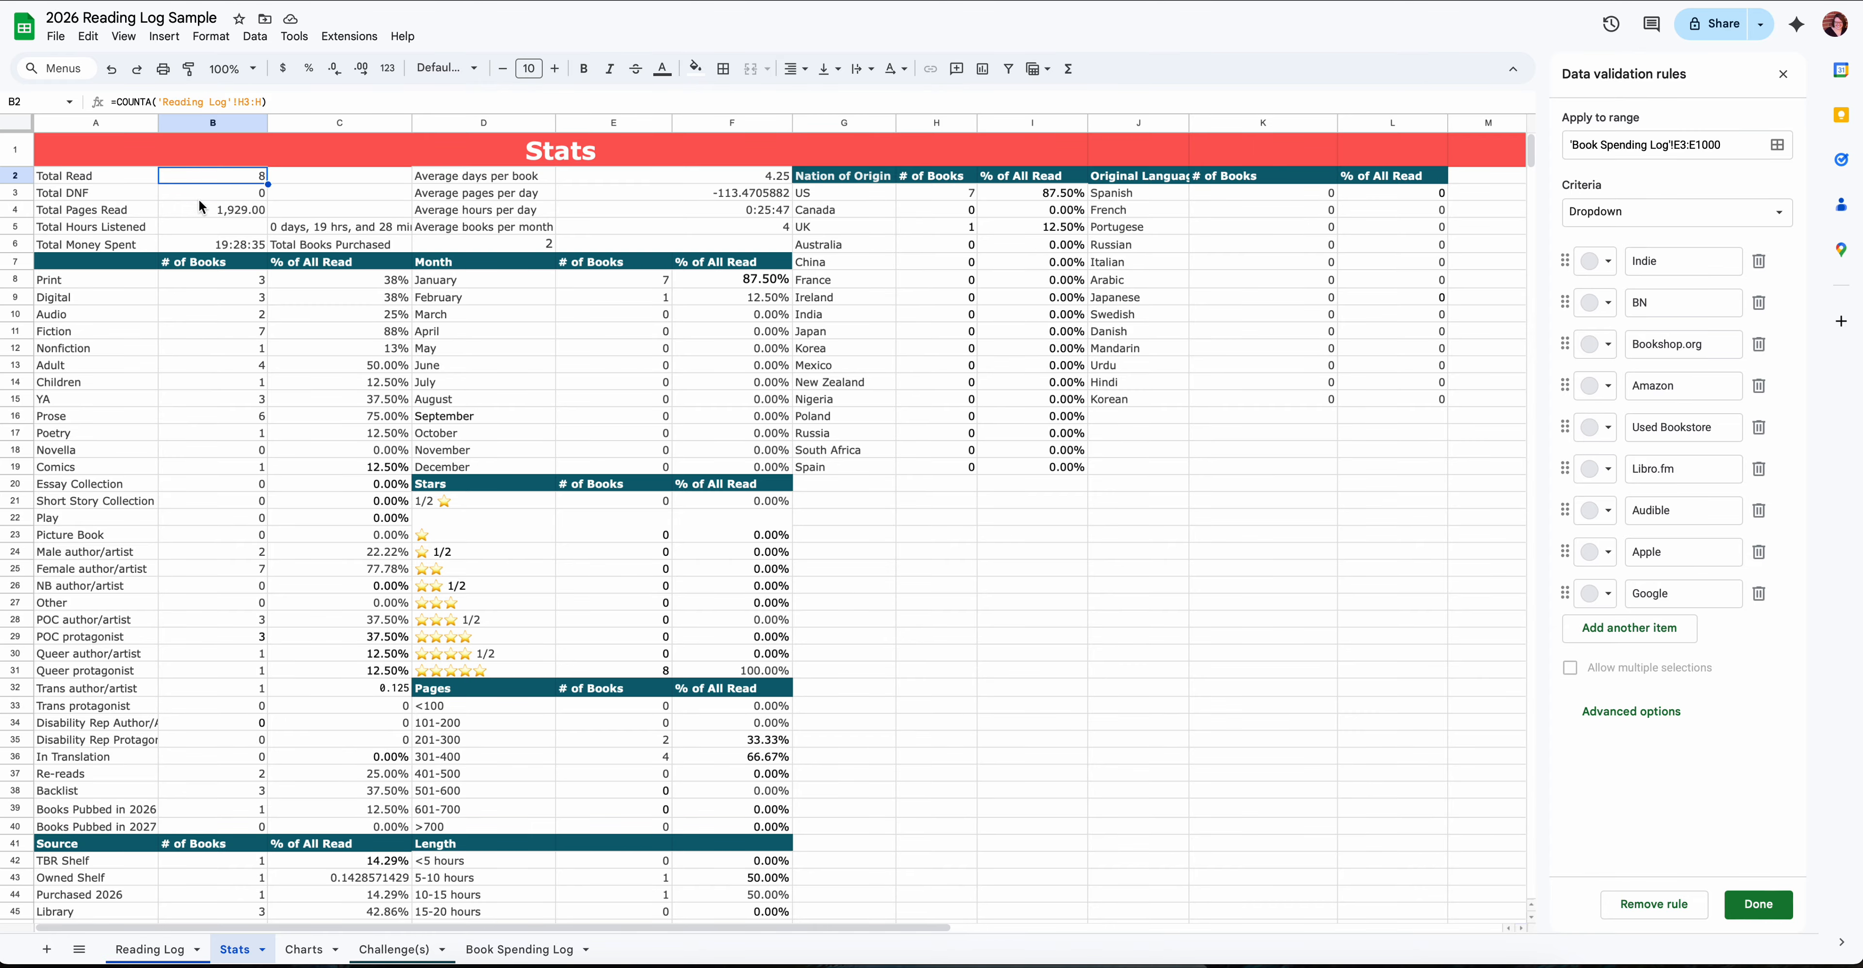
- Look over the Reading Log's entries and column headings, ending back at the first columns
click(148, 949)
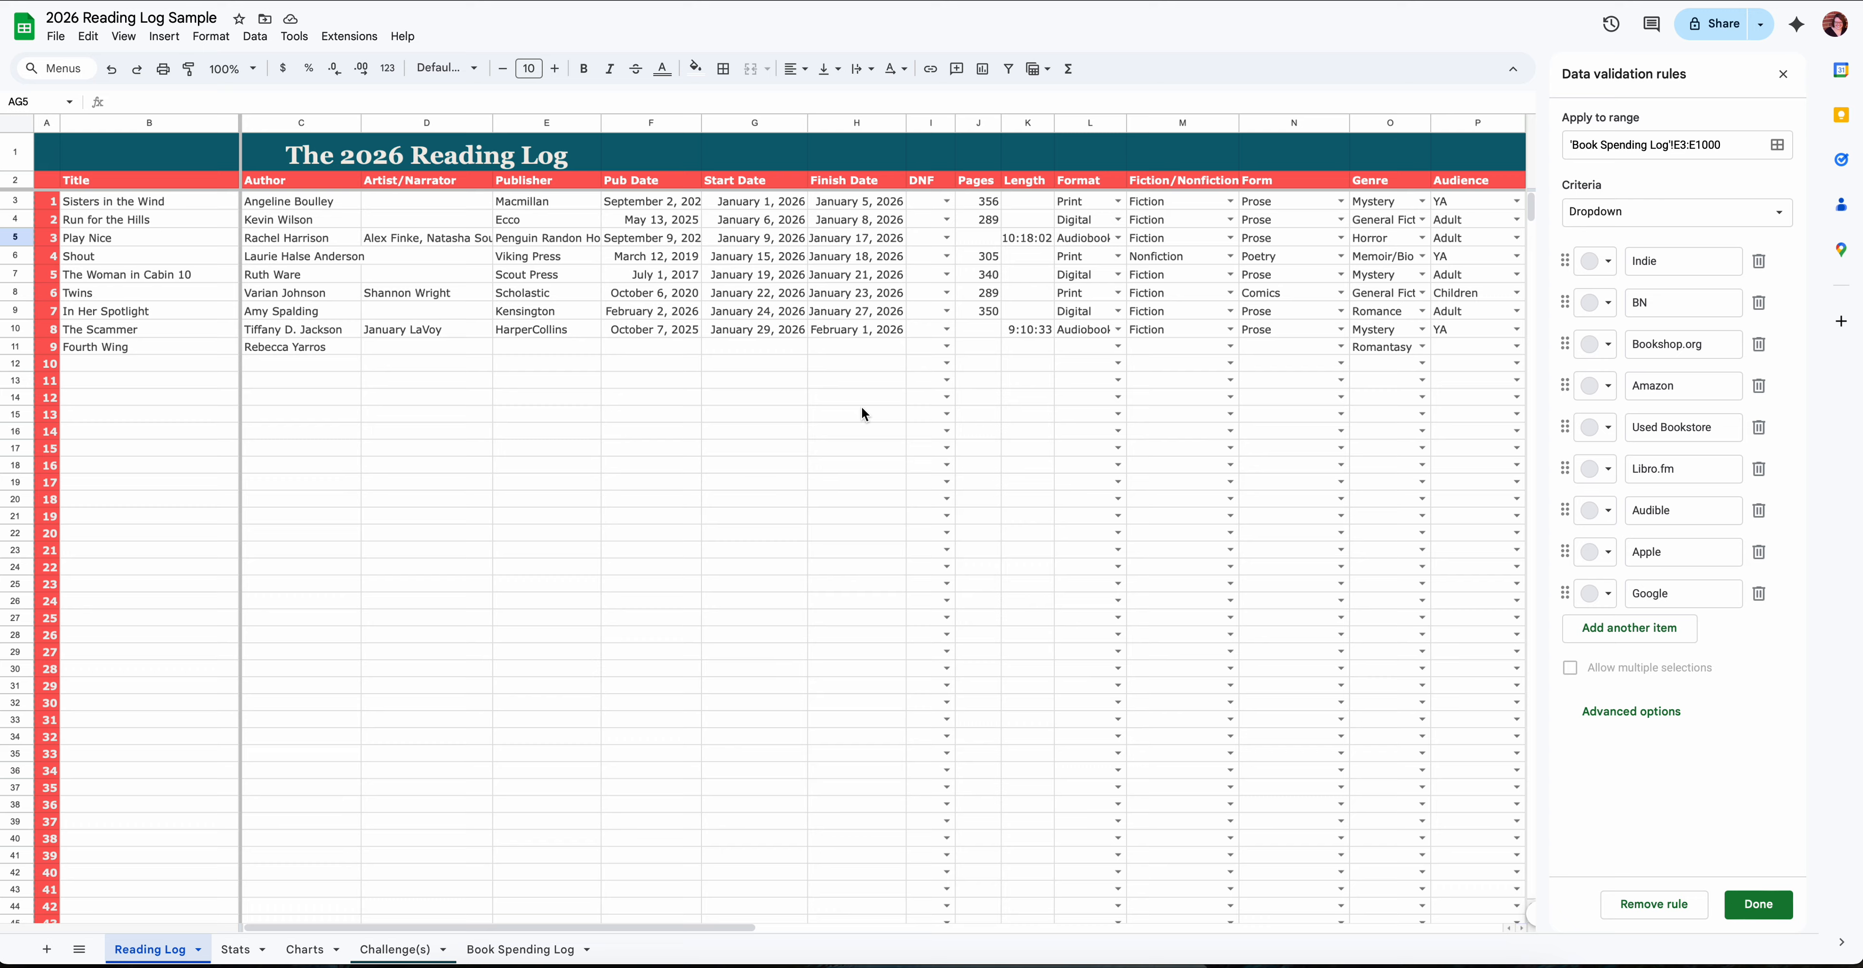
scroll(861, 406, right, 10)
scroll(818, 383, left, 10)
scroll(151, 693, down, 5)
scroll(158, 699, up, 5)
scroll(624, 350, right, 1)
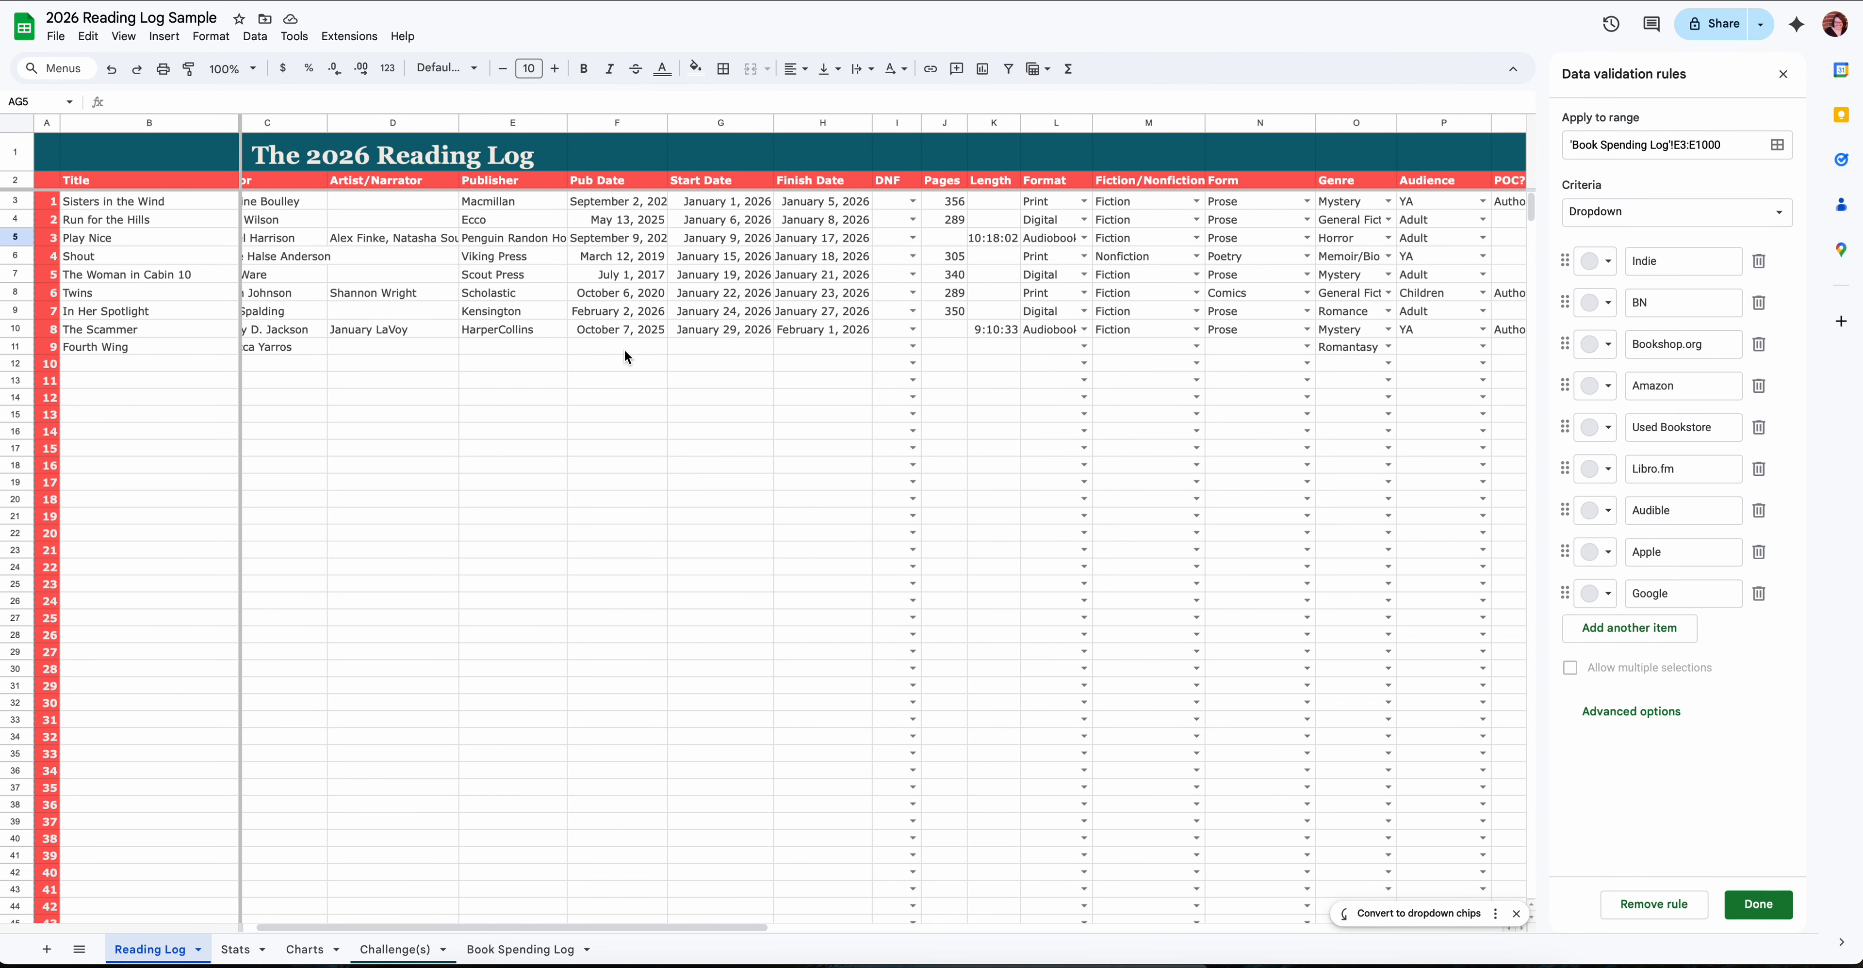
scroll(623, 350, left, 1)
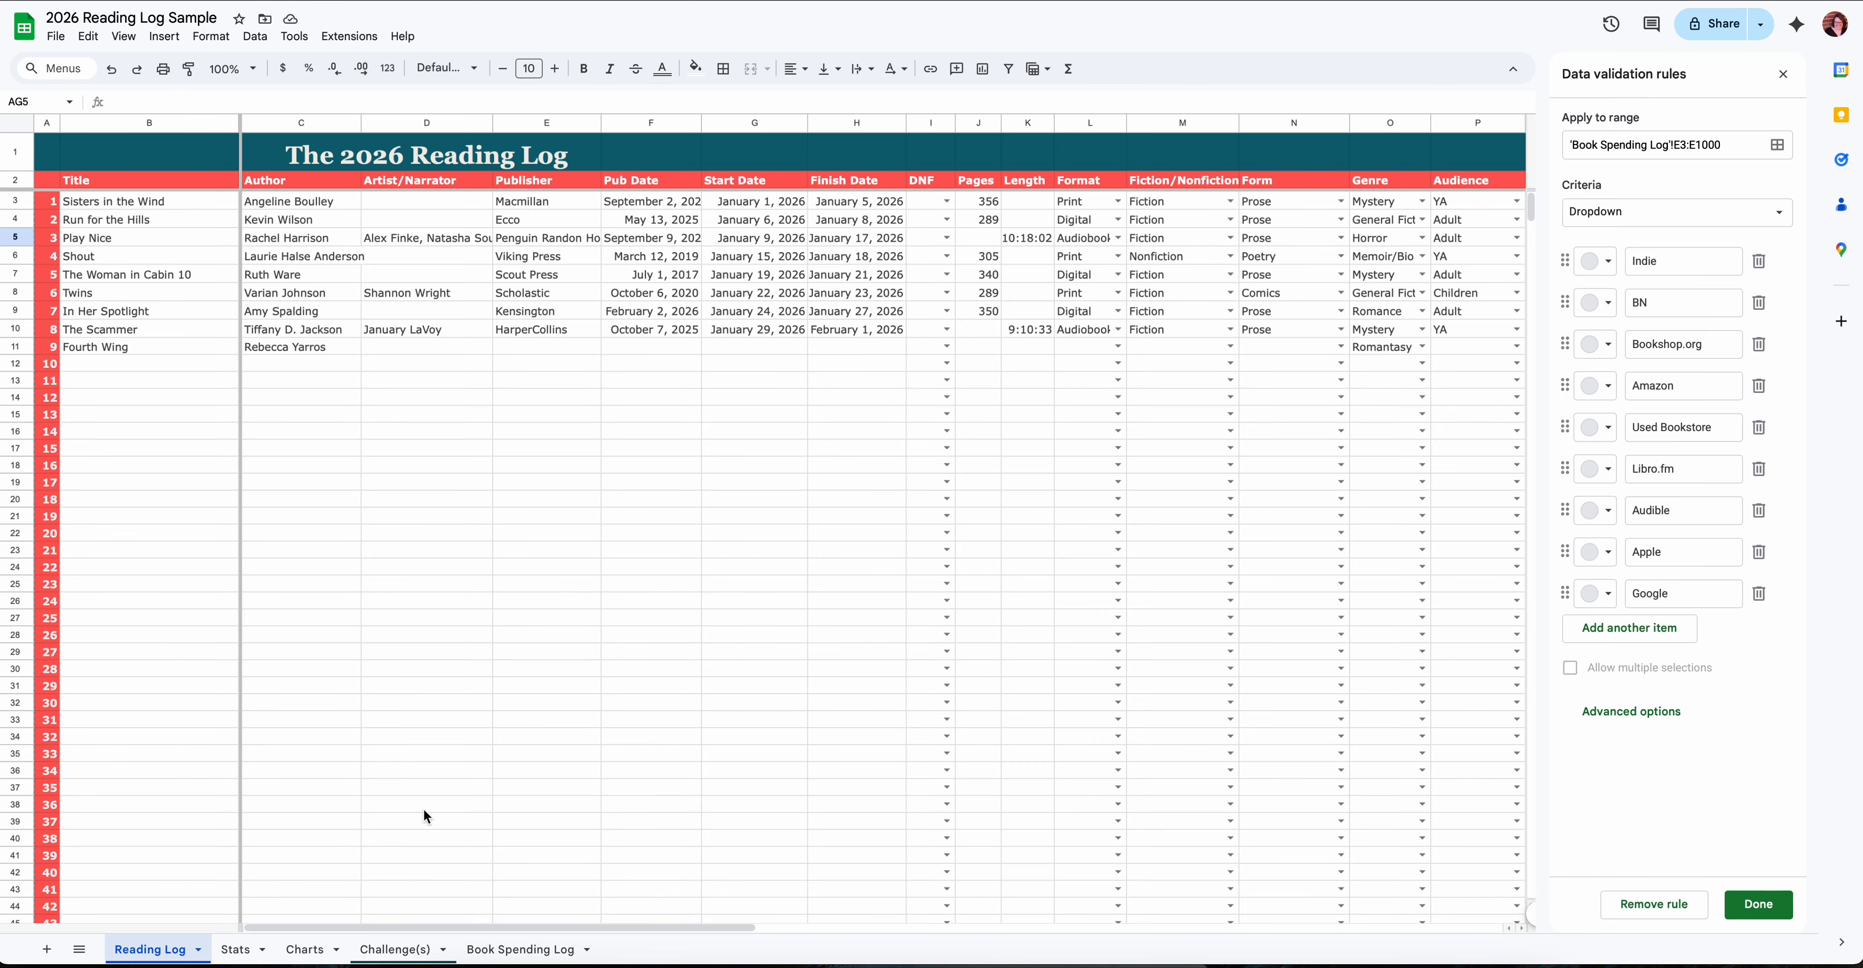
- Review the Stats sheet and all the graphs on the Charts sheet, then return to the Reading Log
click(247, 949)
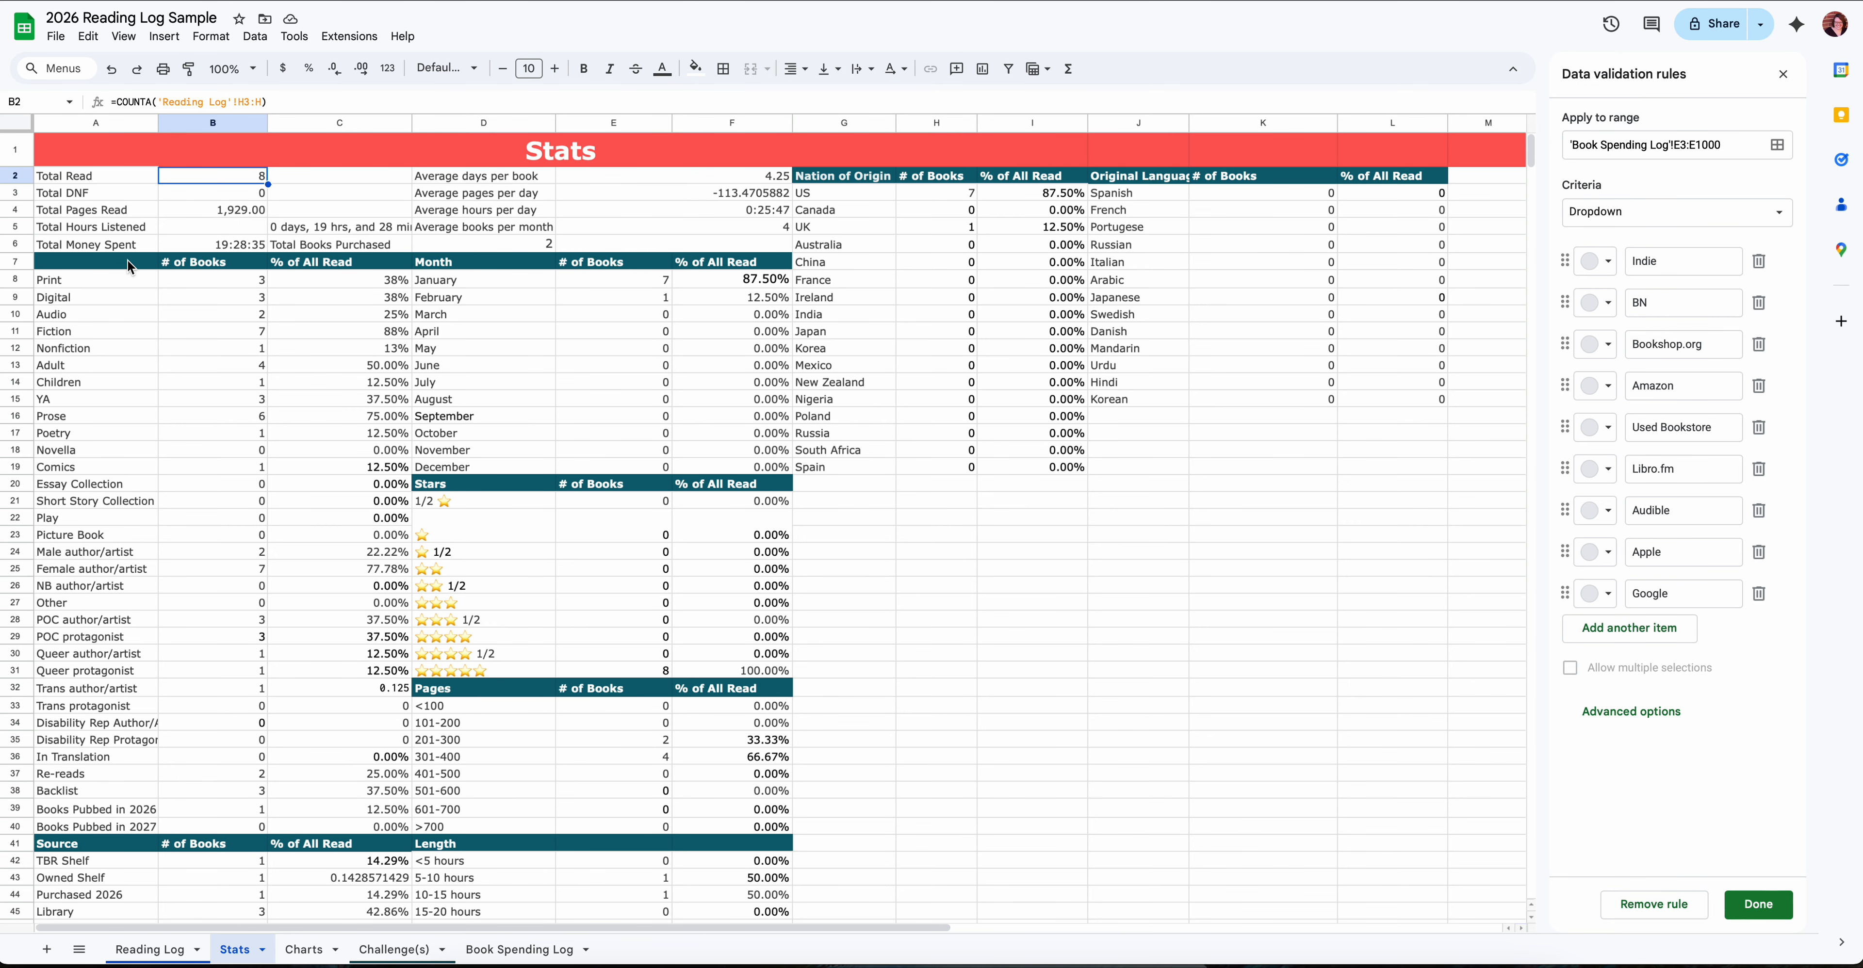
click(307, 949)
scroll(548, 542, up, 10)
scroll(546, 534, up, 7)
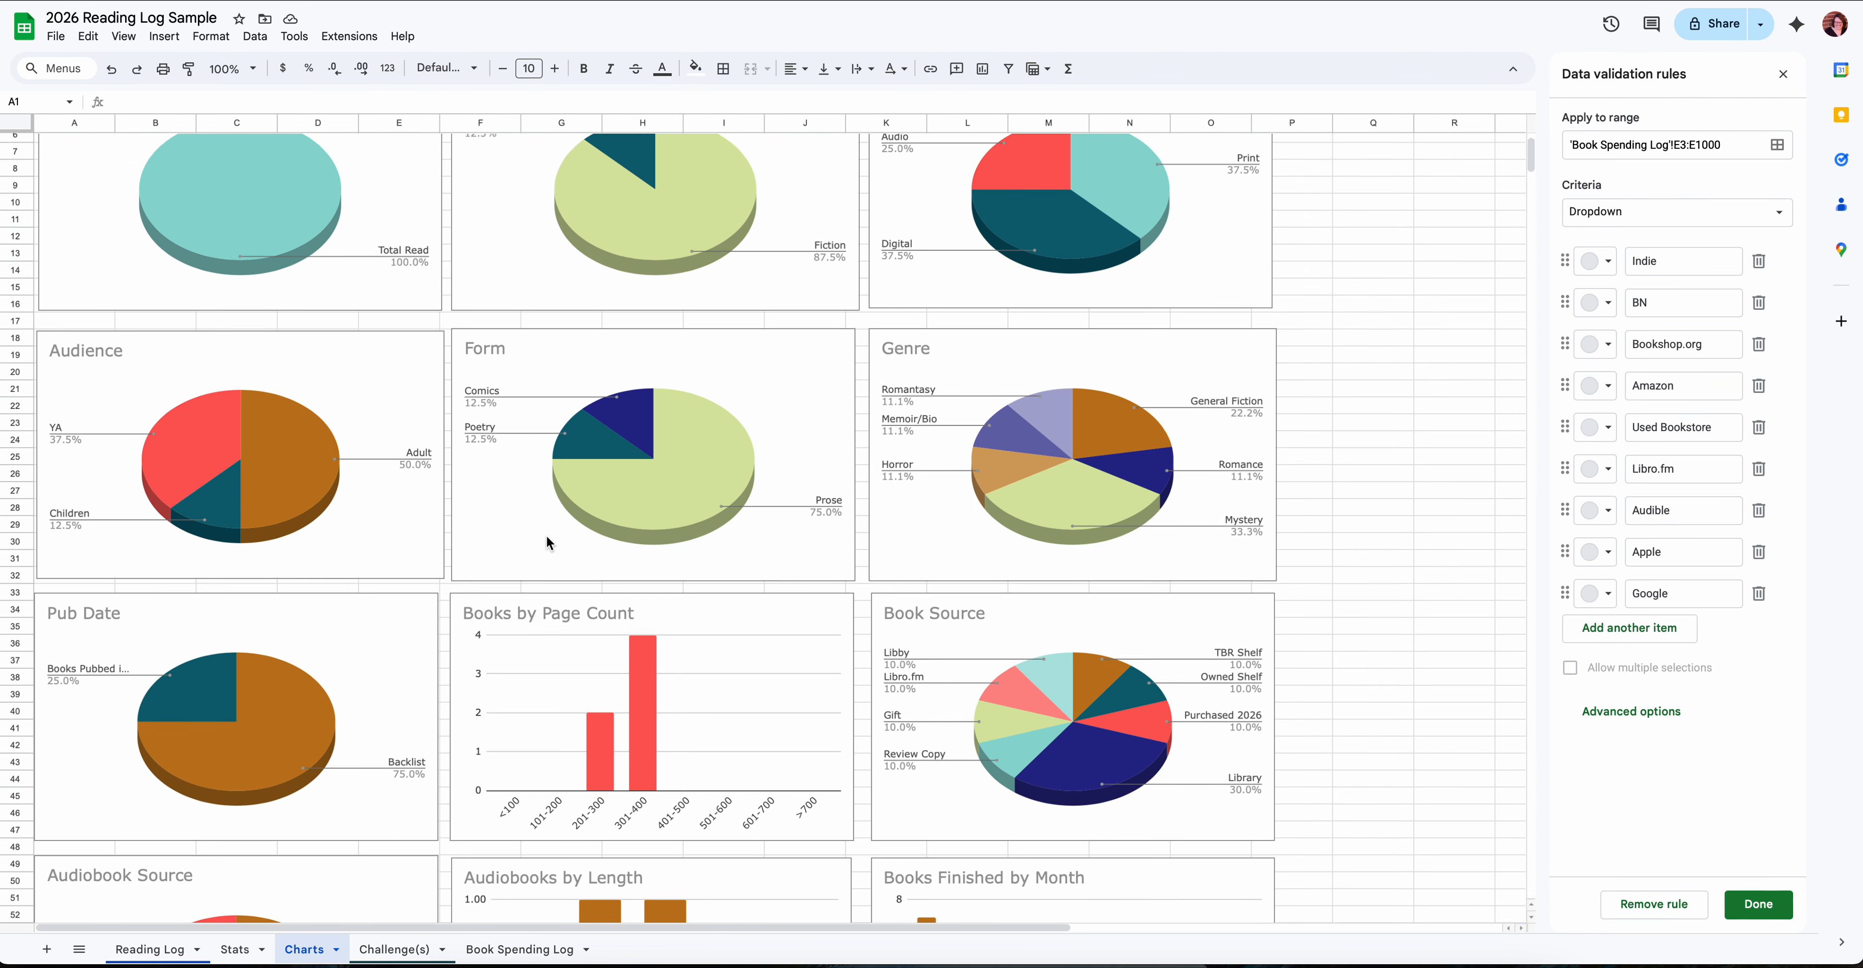
scroll(546, 534, down, 15)
scroll(546, 534, down, 7)
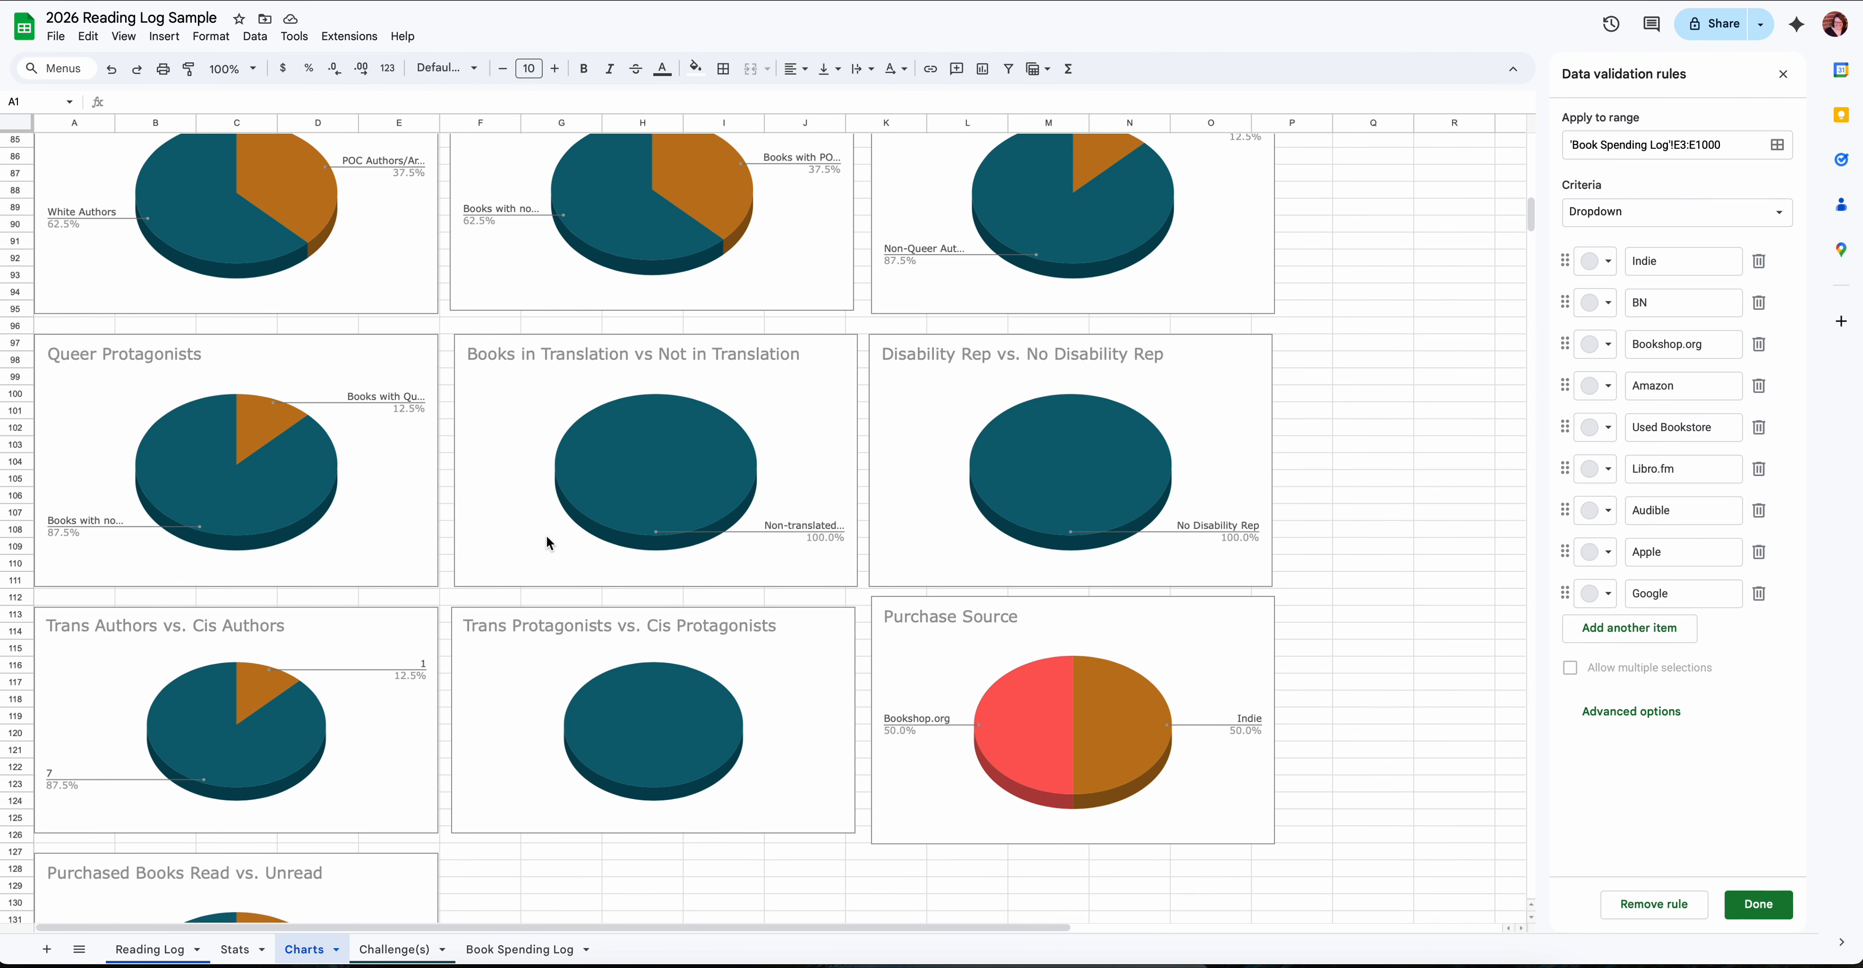
scroll(545, 535, up, 20)
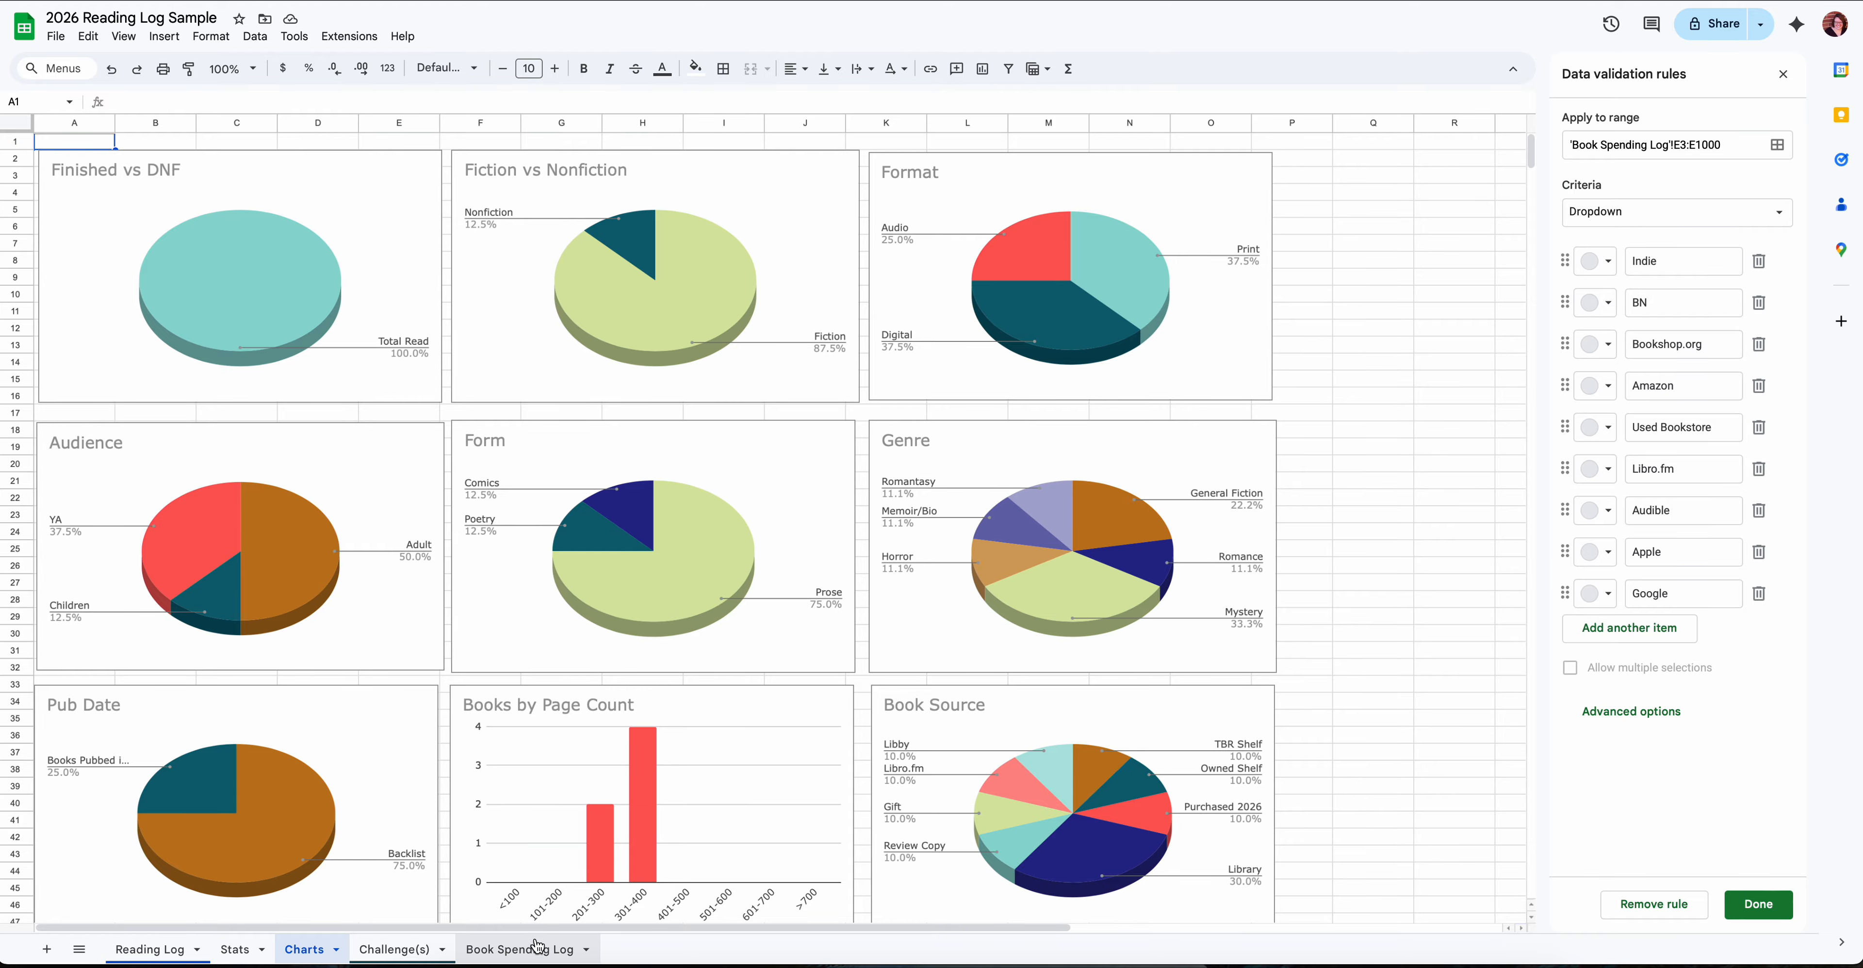
click(174, 949)
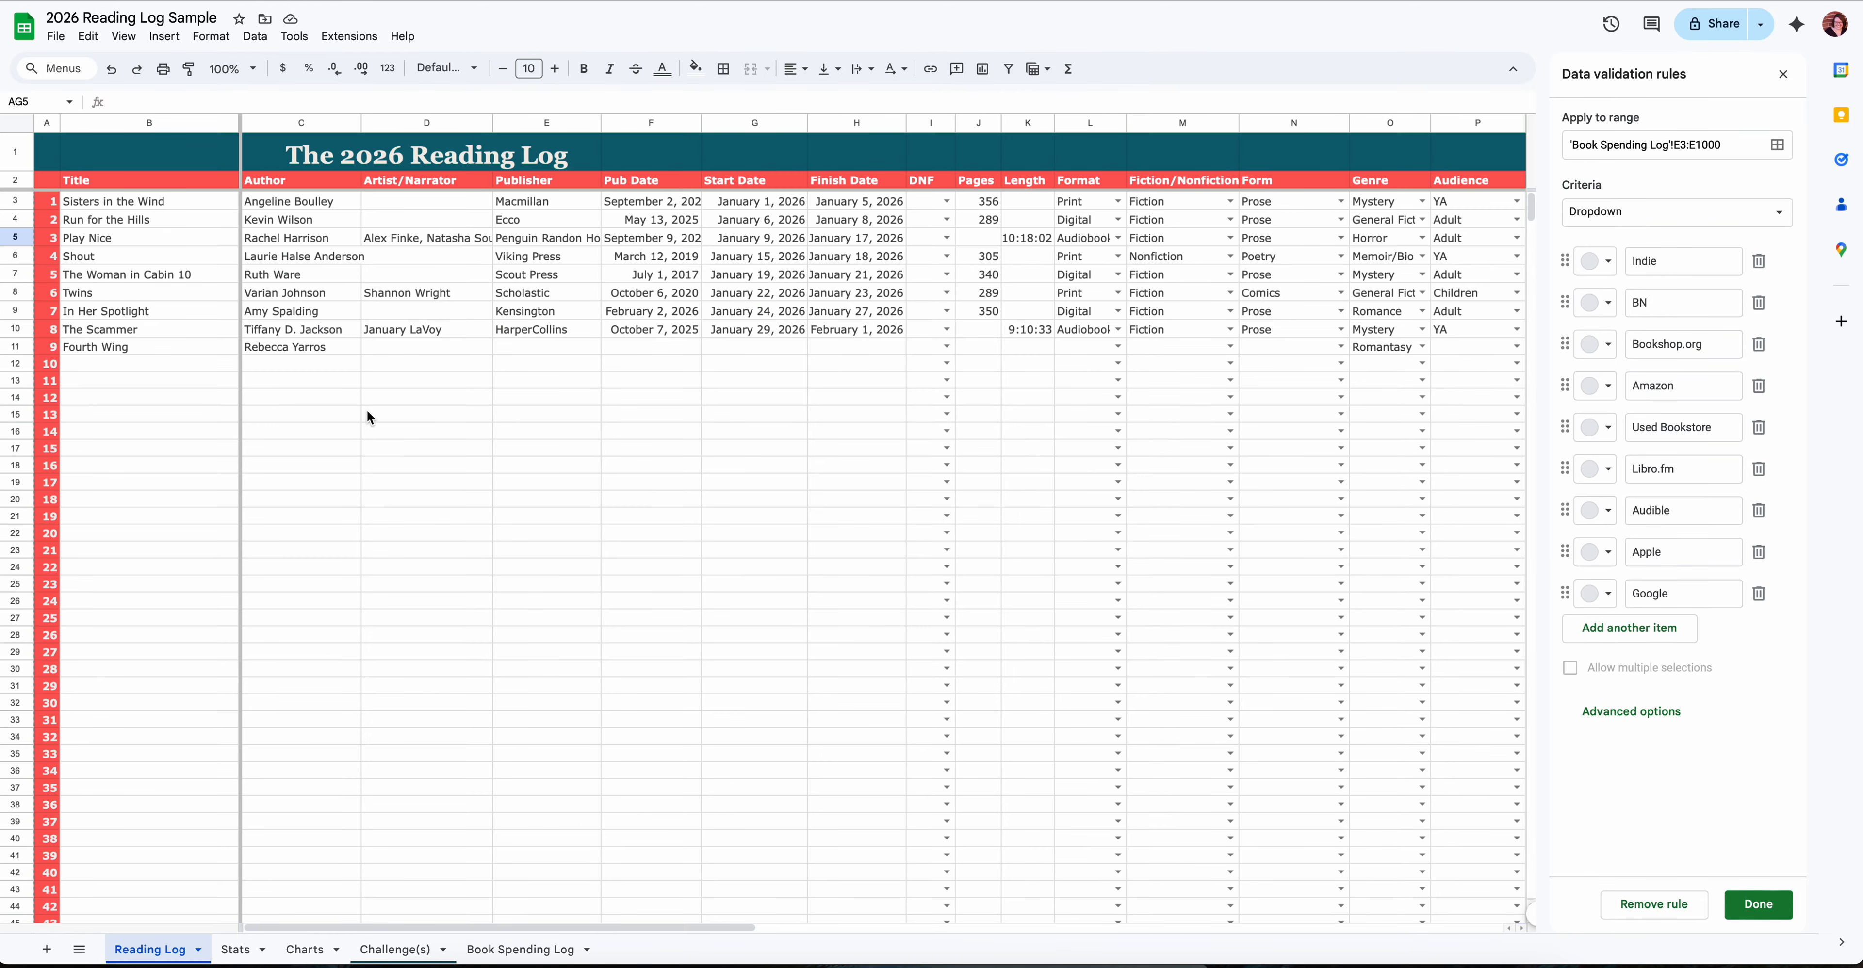